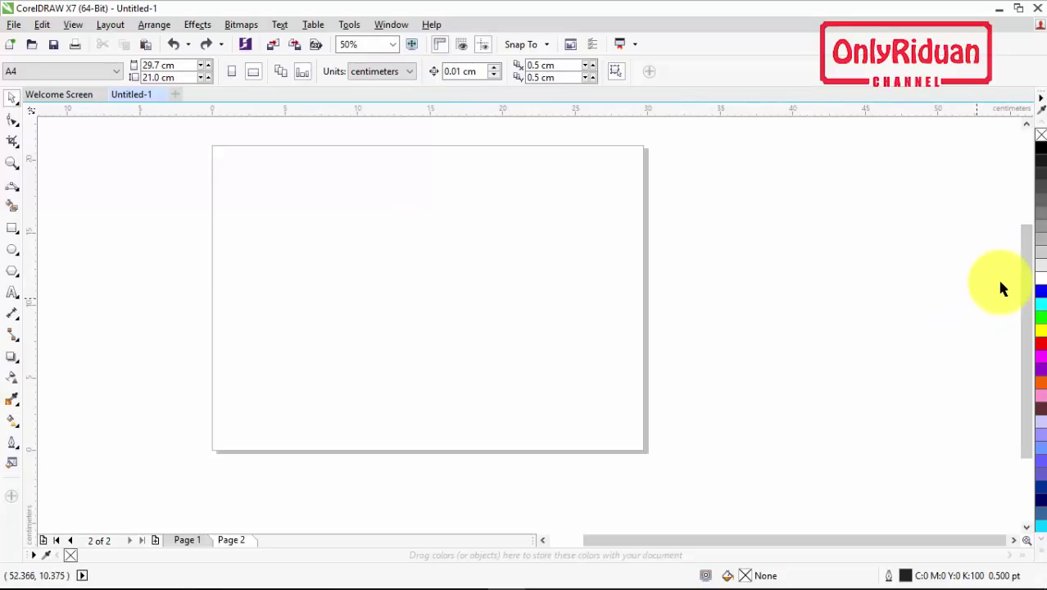
# Turn off the RGB colour palette and show the CMYK palette instead.
pyautogui.click(390, 24)
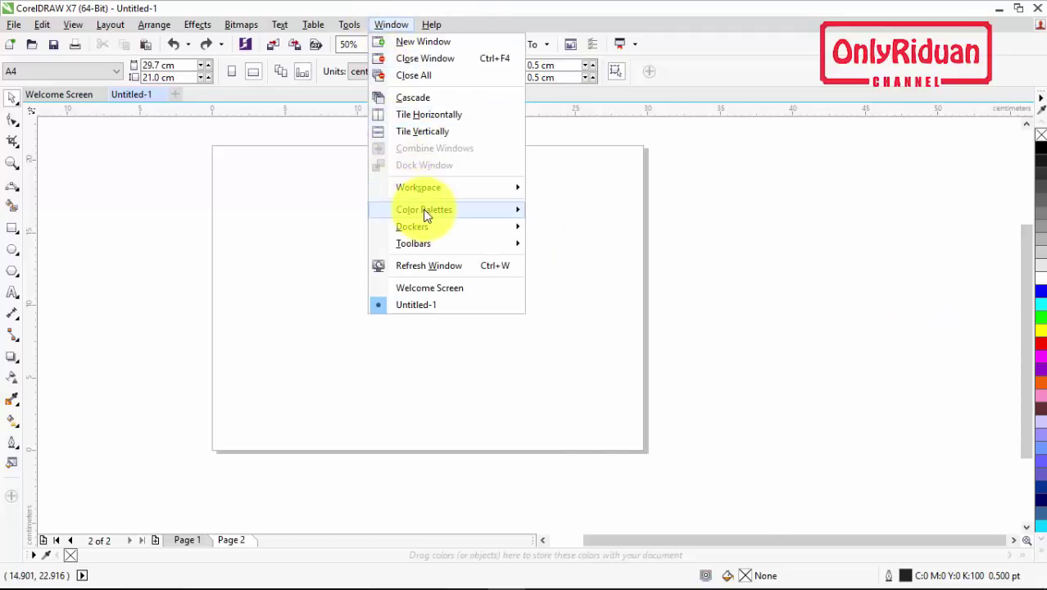
pyautogui.moveTo(425, 209)
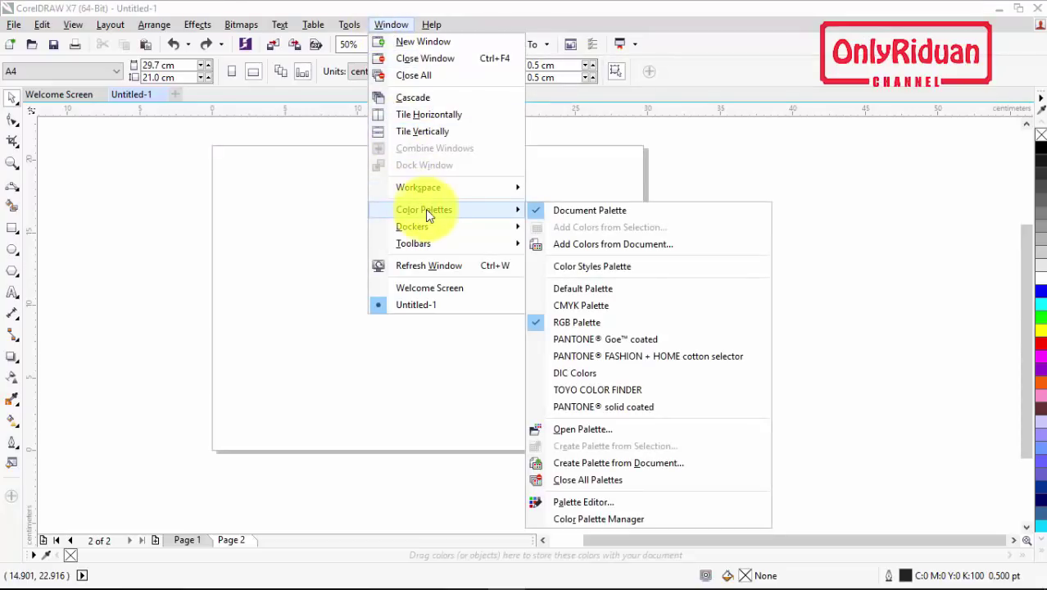
pyautogui.click(537, 320)
pyautogui.click(390, 26)
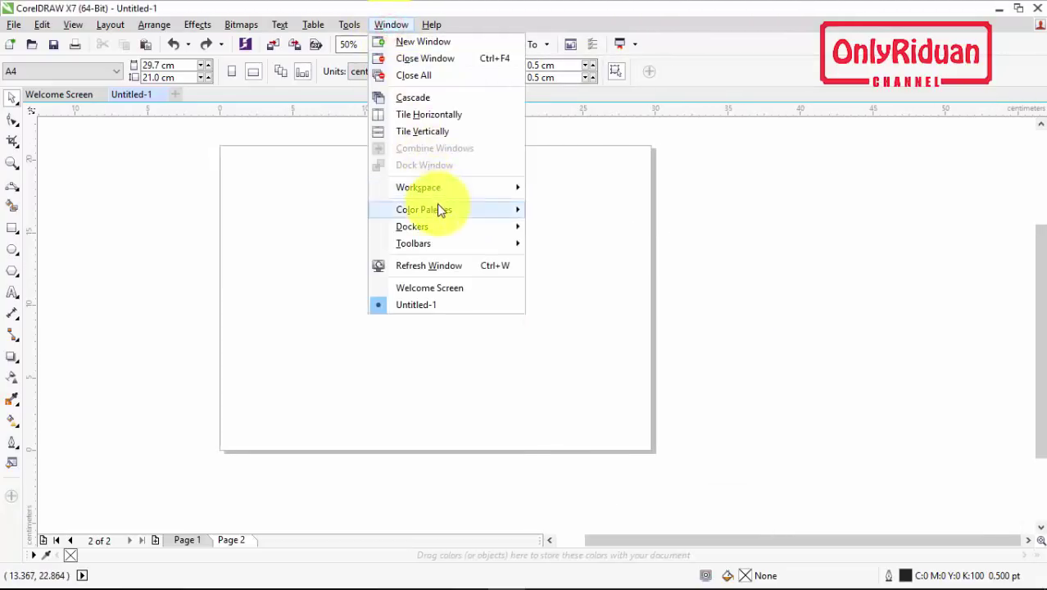
pyautogui.moveTo(436, 210)
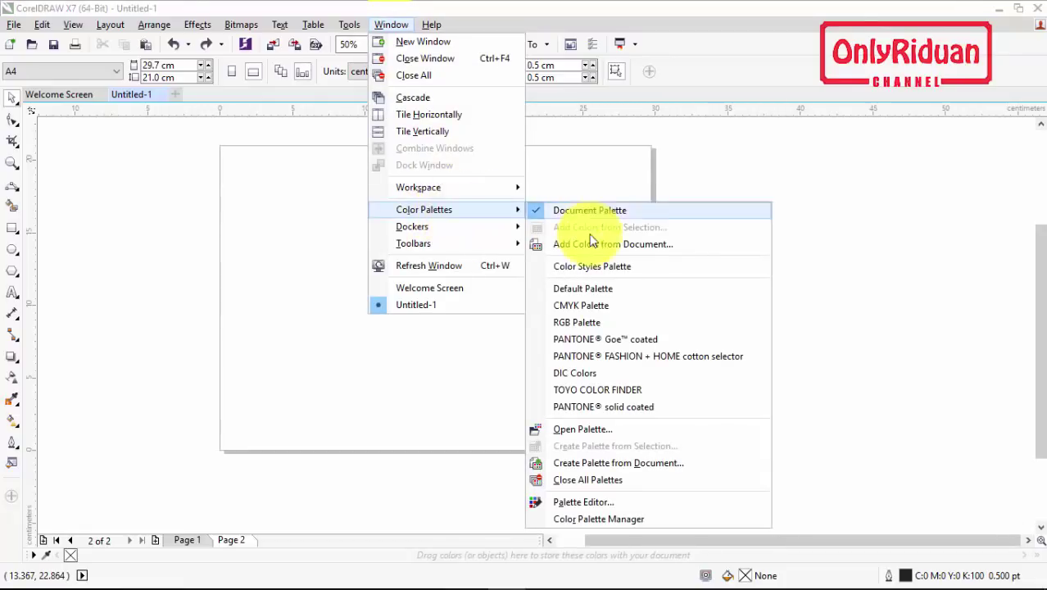
pyautogui.click(602, 305)
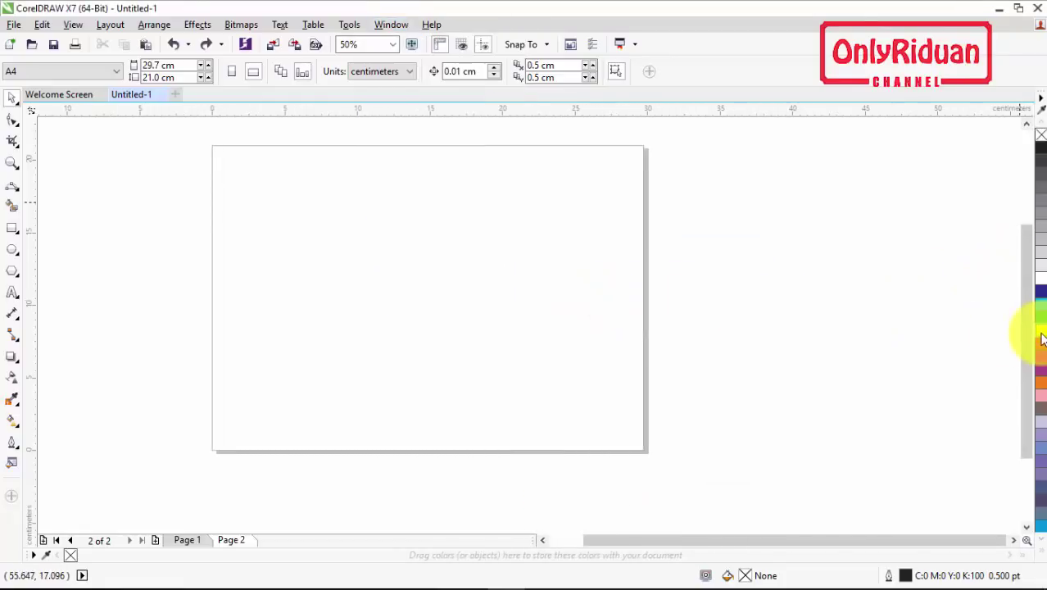
# Draw a background rectangle about 29.74 × 17.57 cm spanning the full width of Page 2.
pyautogui.hscroll(-3, 820, 328)
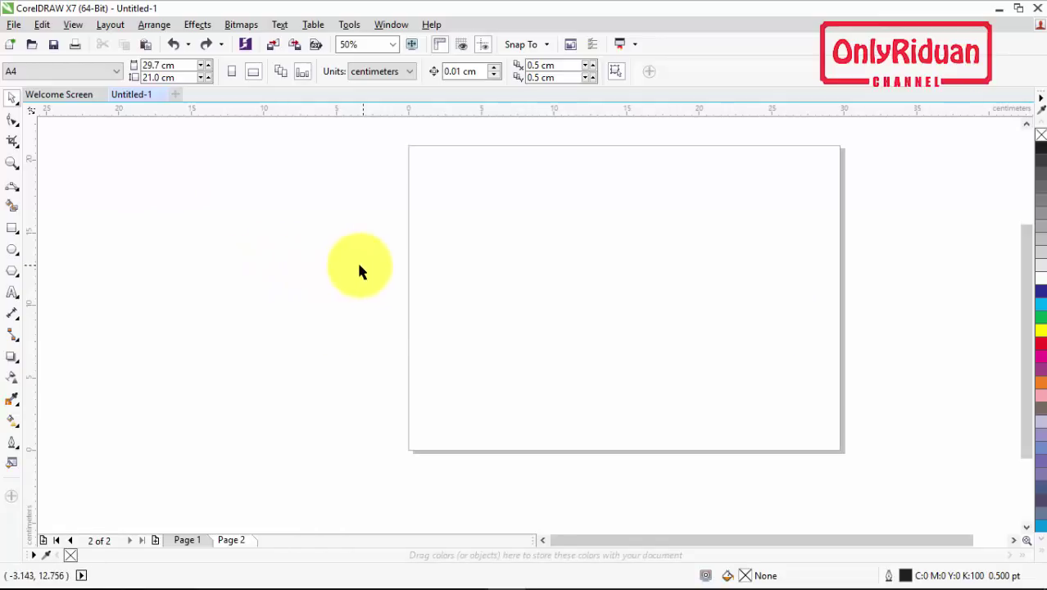
pyautogui.click(189, 541)
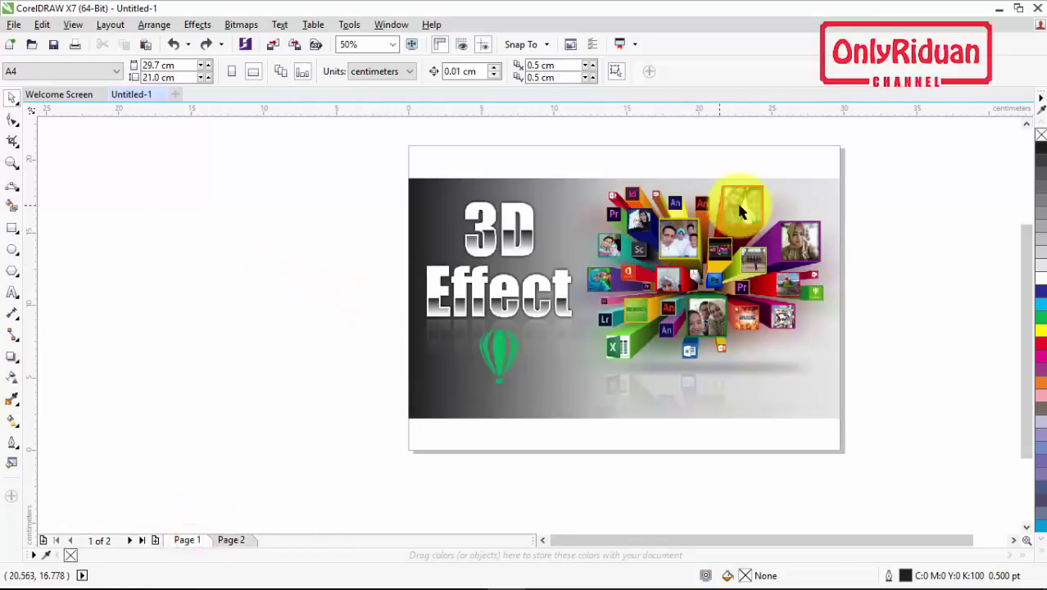
pyautogui.click(231, 540)
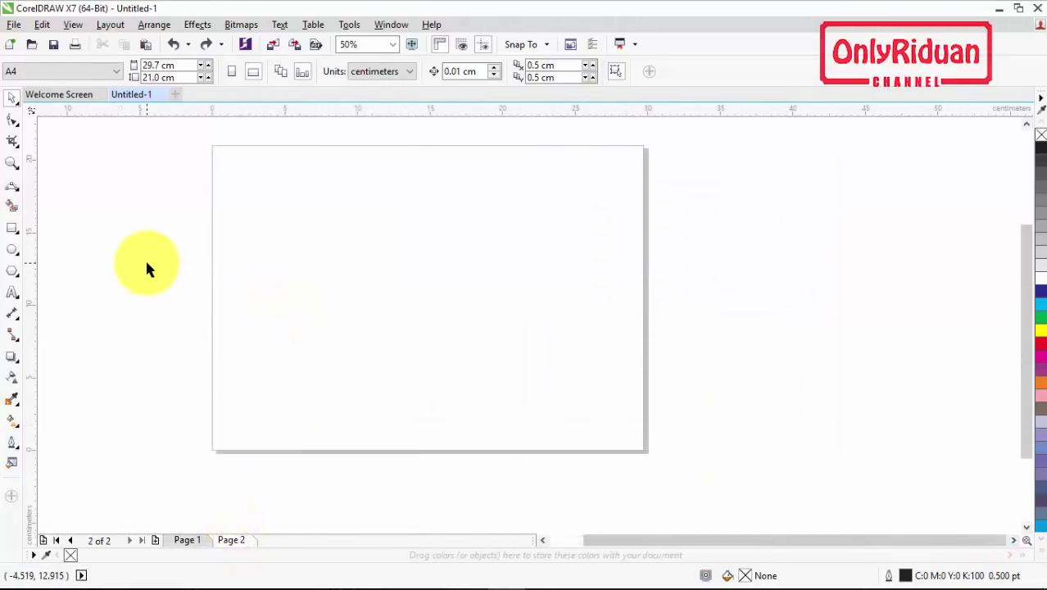
pyautogui.click(11, 230)
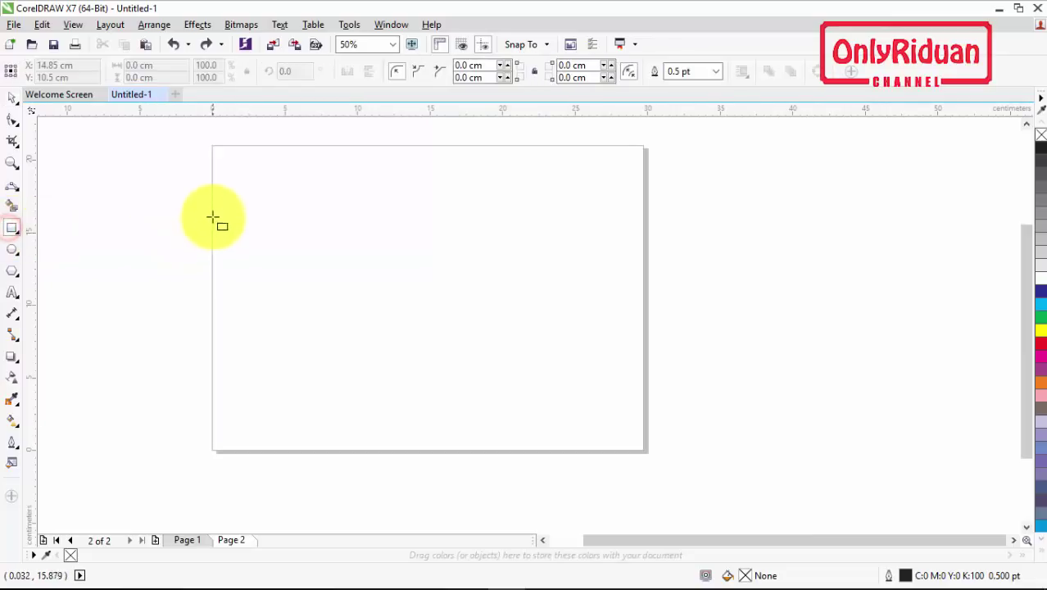
pyautogui.moveTo(211, 170); pyautogui.dragTo(645, 427)
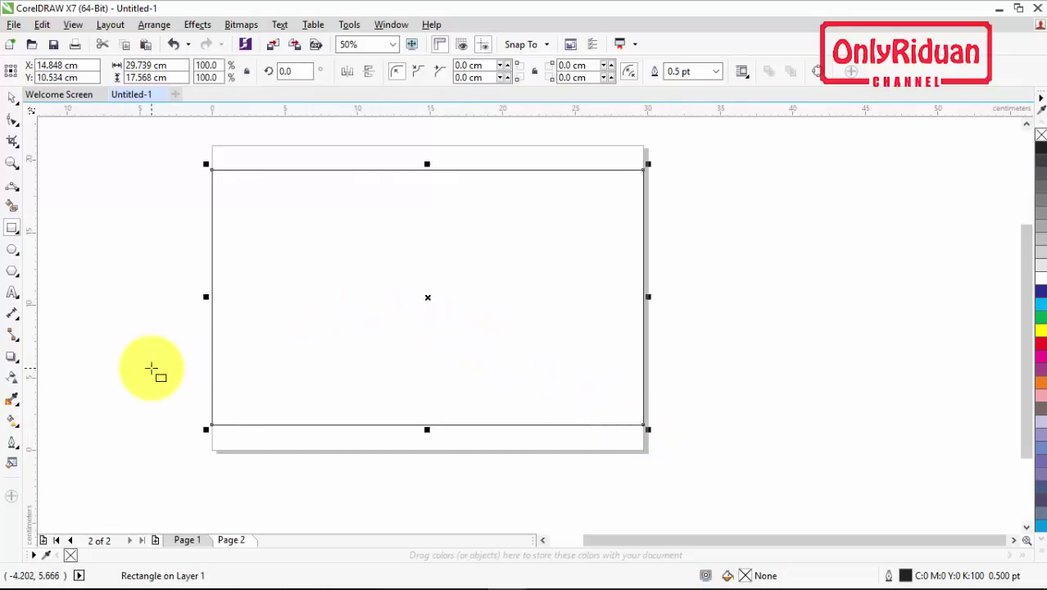
# Apply a horizontal fountain fill to the background rectangle and set its light end colour to C10 M9 Y9 K0.
pyautogui.click(12, 421)
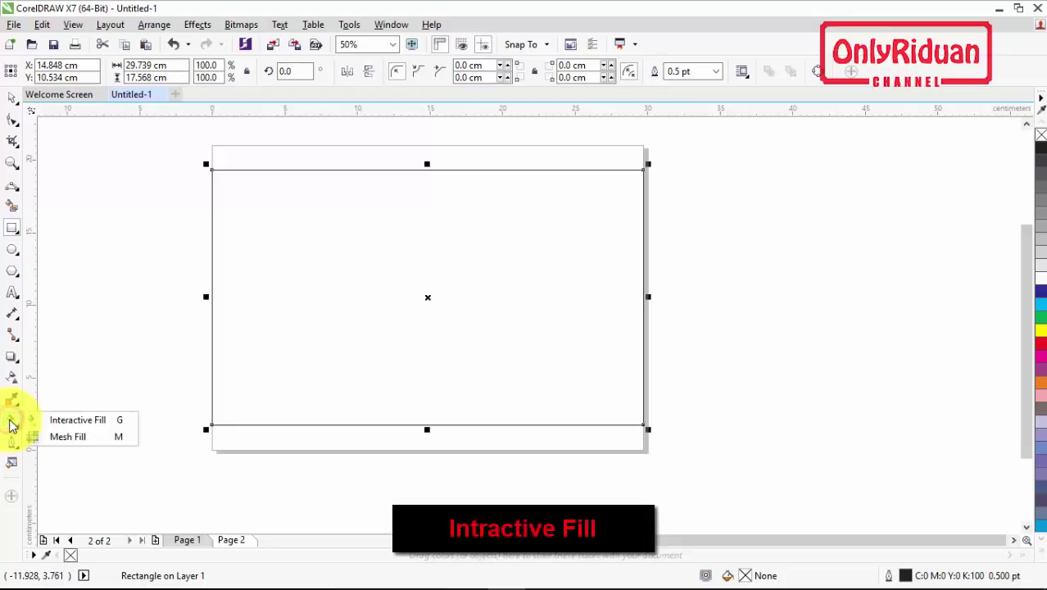
pyautogui.click(78, 419)
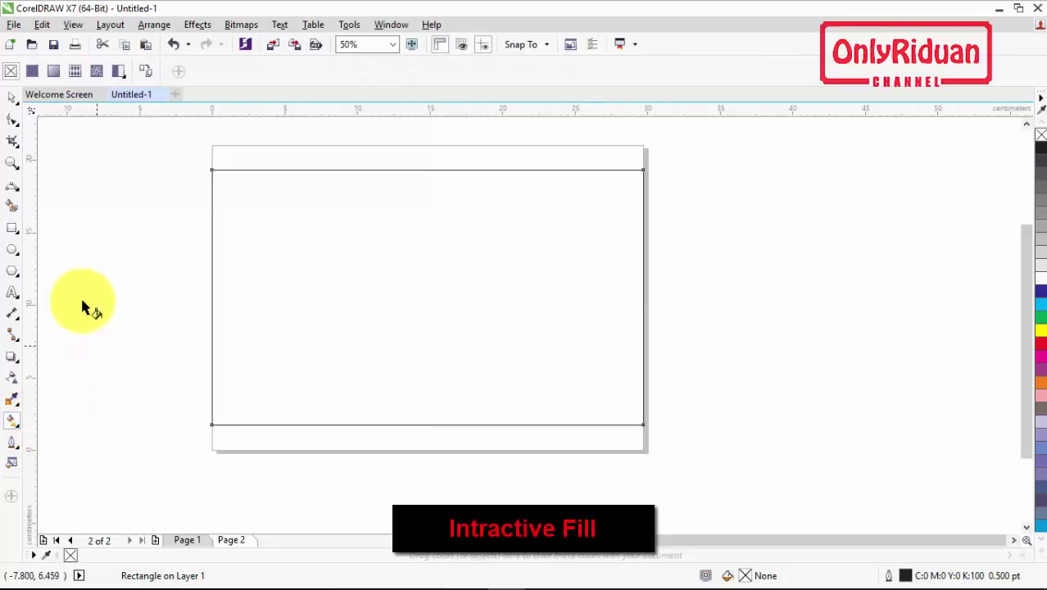
pyautogui.click(54, 72)
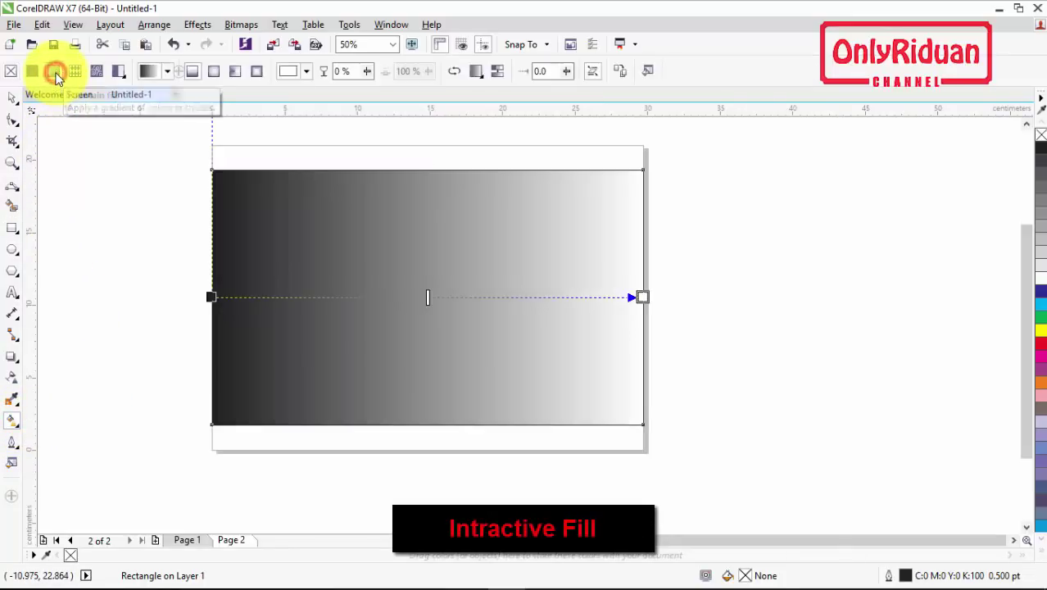
pyautogui.click(642, 296)
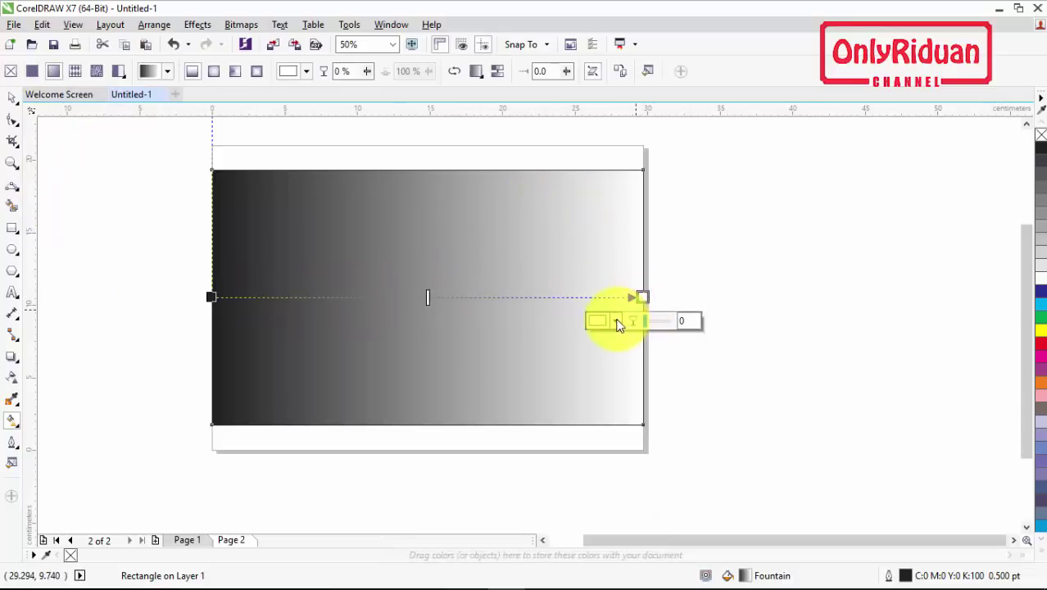
pyautogui.click(616, 320)
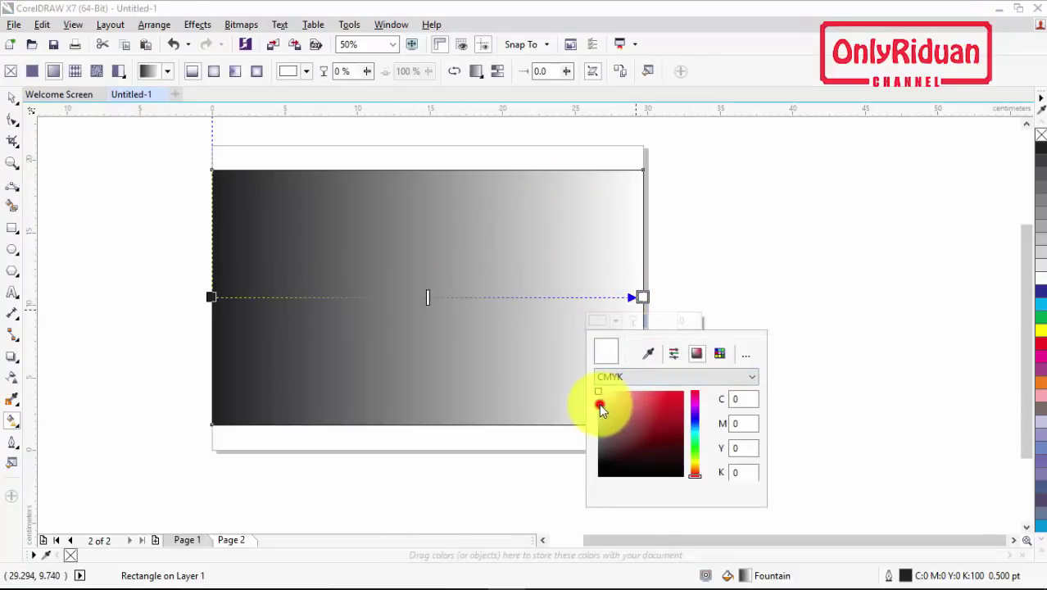
pyautogui.click(599, 403)
pyautogui.moveTo(598, 401); pyautogui.dragTo(598, 399)
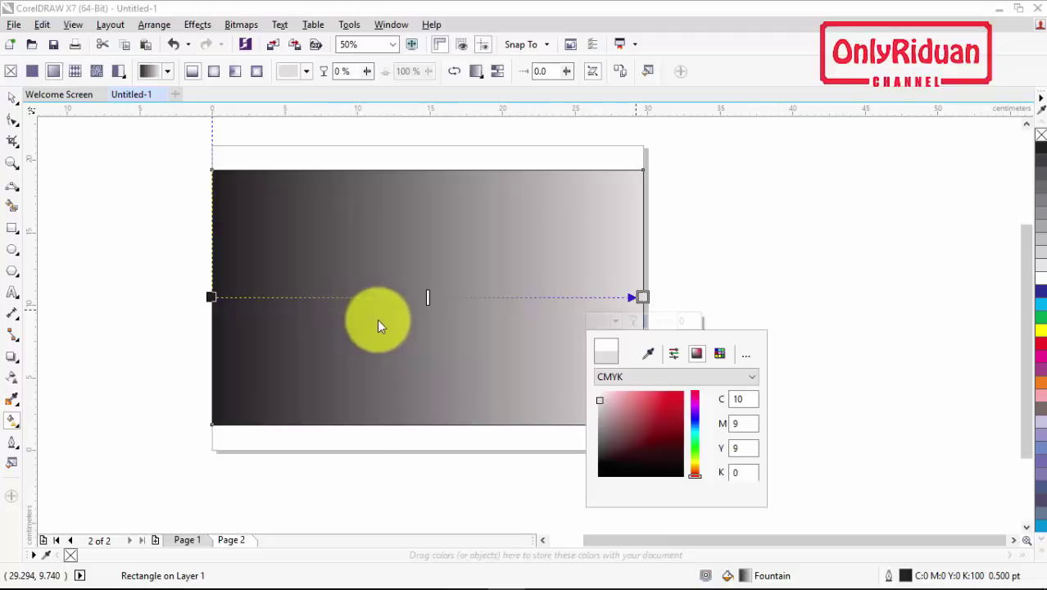
# Shift the gradient's midpoint toward the dark end, to about 11 cm across the page, and deselect the rectangle.
pyautogui.click(428, 298)
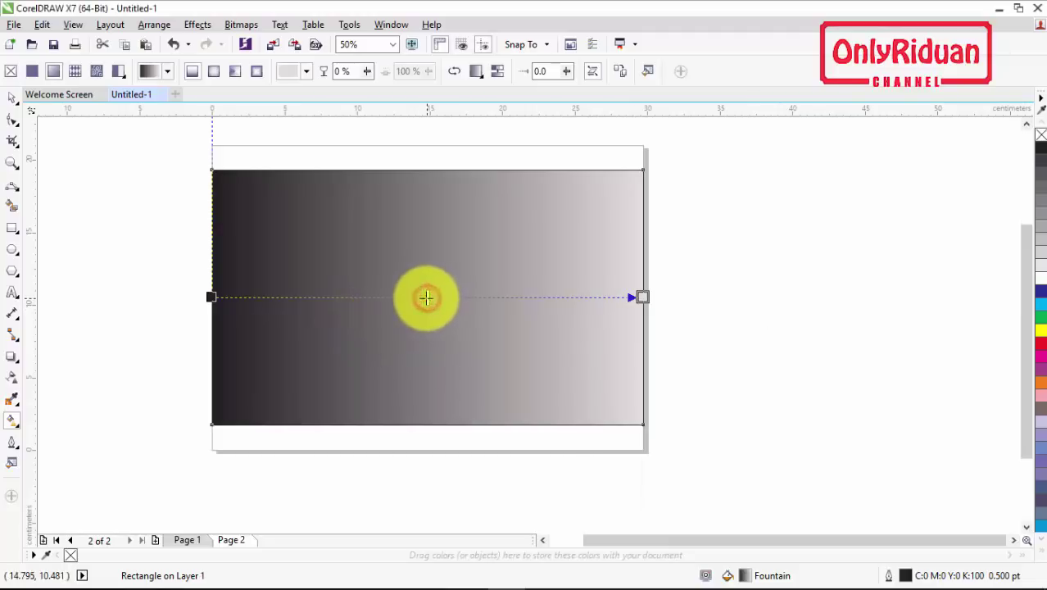
pyautogui.moveTo(428, 298); pyautogui.dragTo(372, 298)
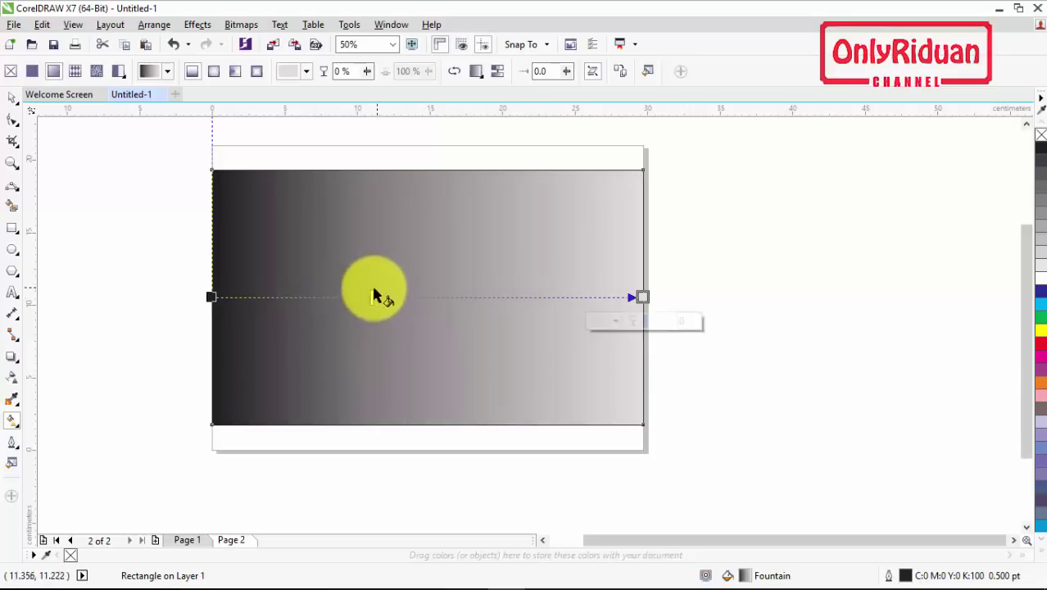
pyautogui.click(12, 97)
pyautogui.click(86, 151)
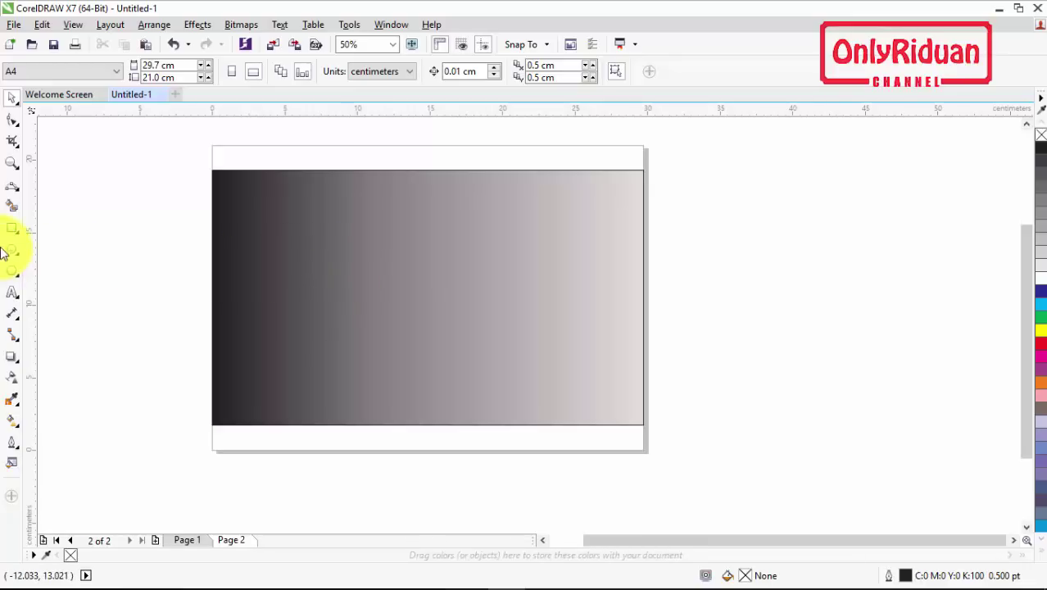
# Draw a square about 3.6 cm wide over the background on Page 2, right of its centre.
pyautogui.click(188, 541)
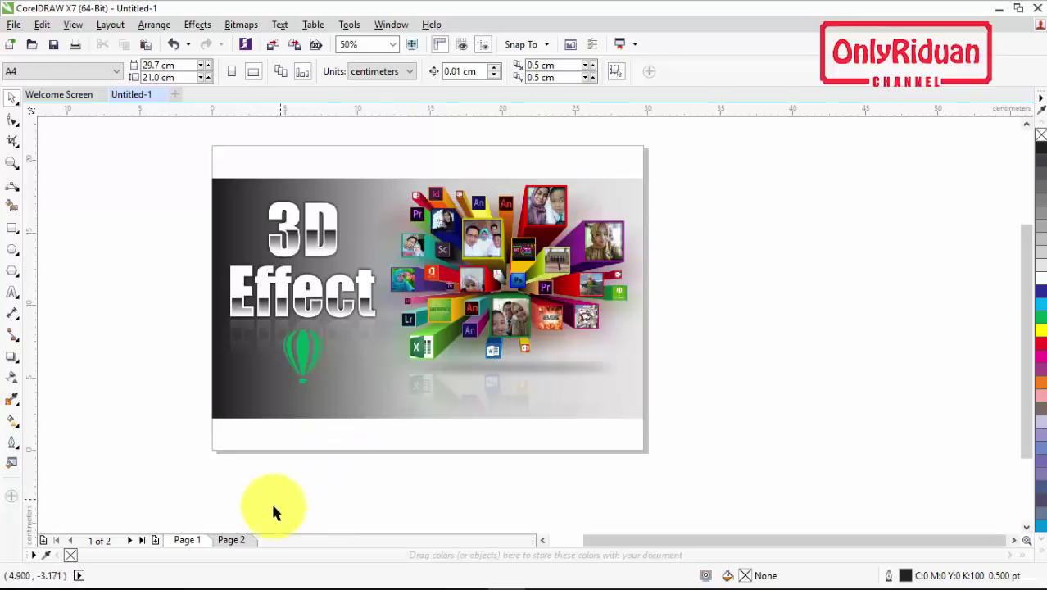
pyautogui.click(232, 540)
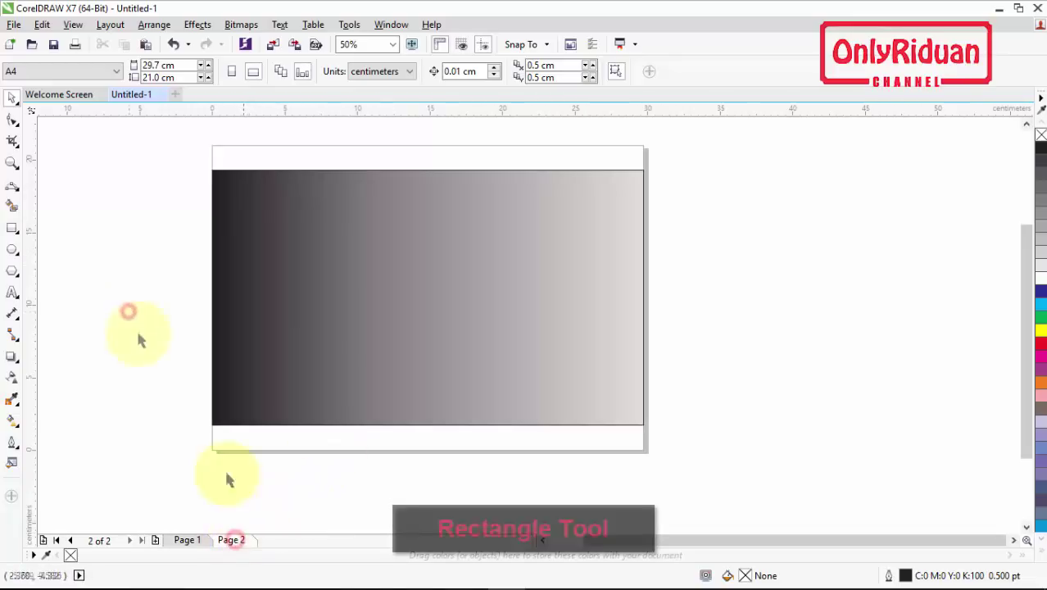
pyautogui.click(13, 232)
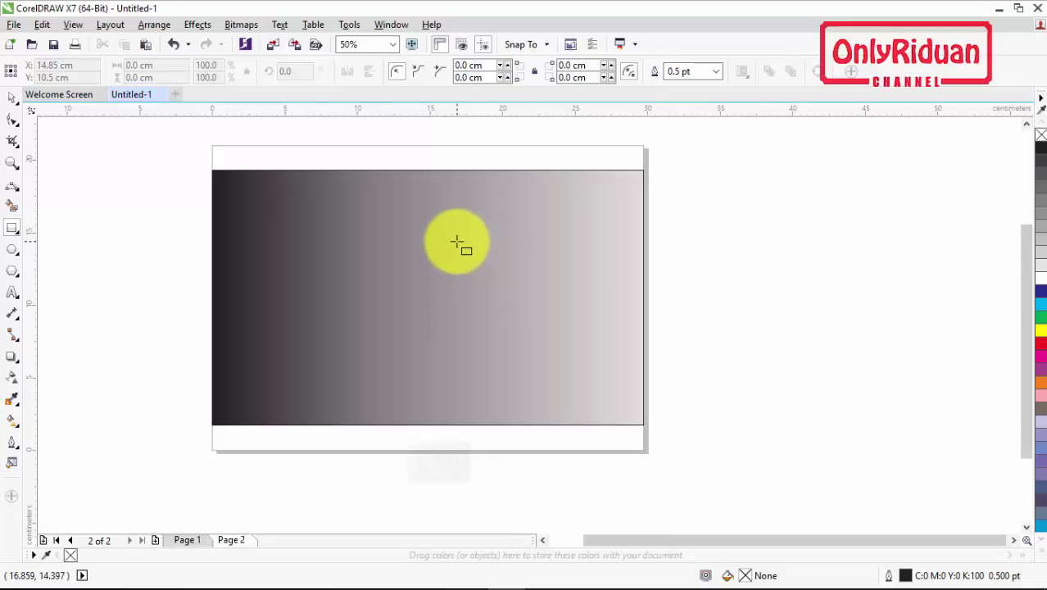
pyautogui.press('ctrl')
pyautogui.moveTo(456, 225); pyautogui.dragTo(508, 277)
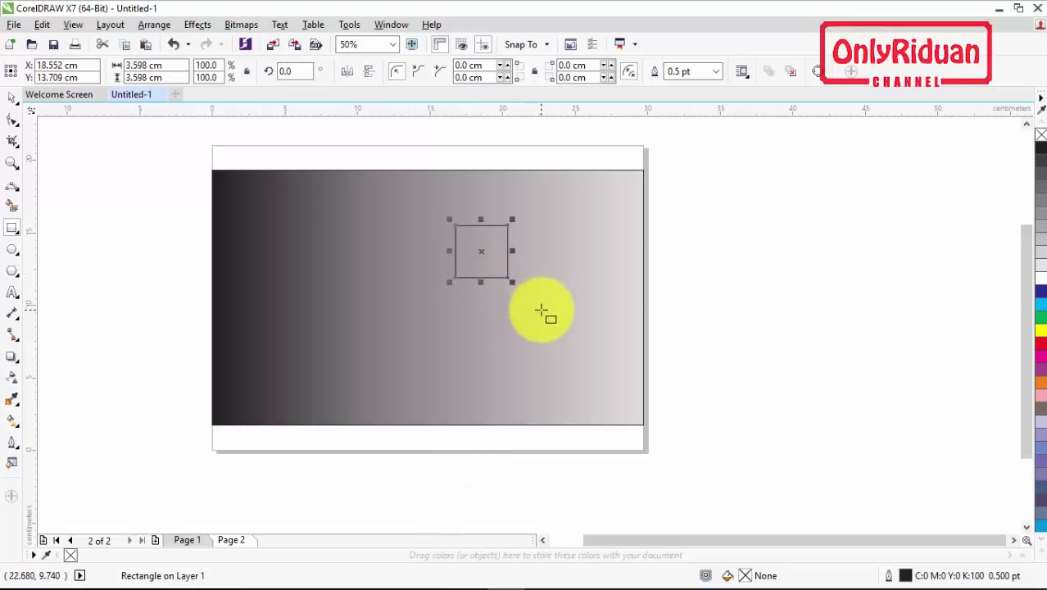
# Scale the square down to about 2.91 cm and place three copies scattered over the lighter part of the background.
pyautogui.click(197, 541)
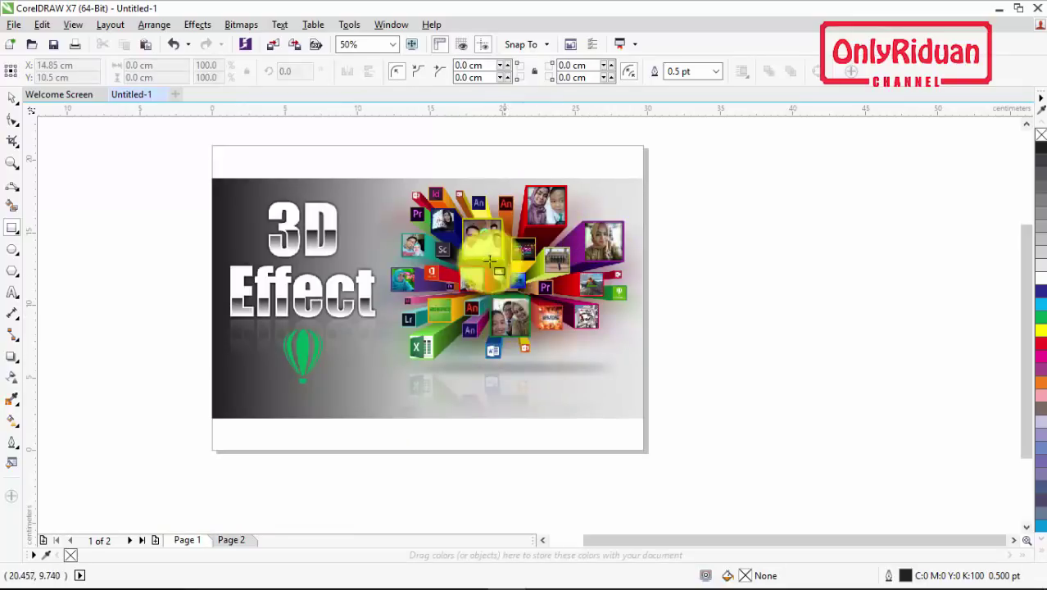
pyautogui.click(232, 540)
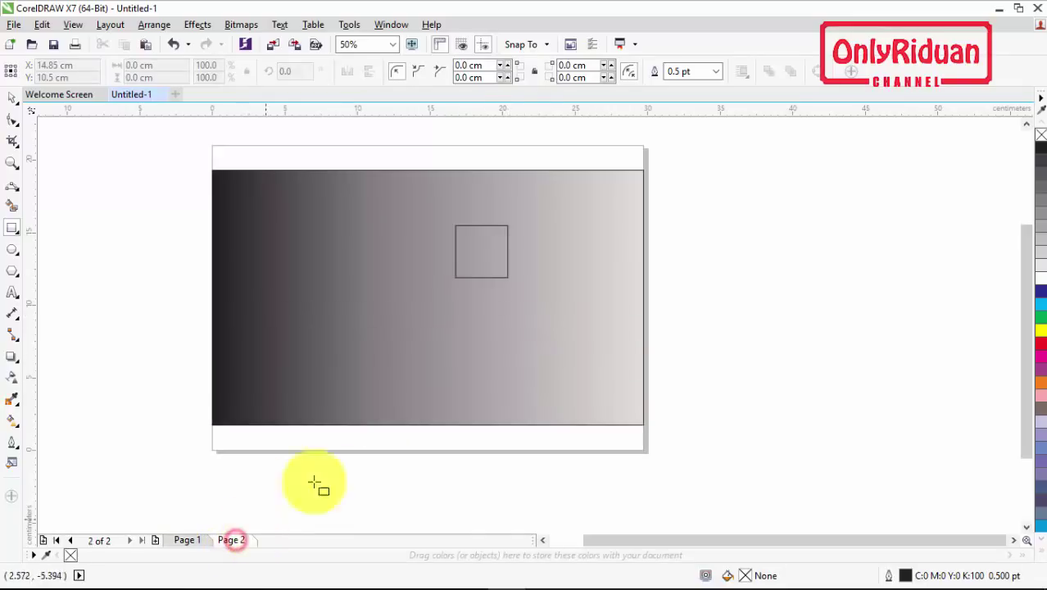
pyautogui.scroll(1, 463, 238)
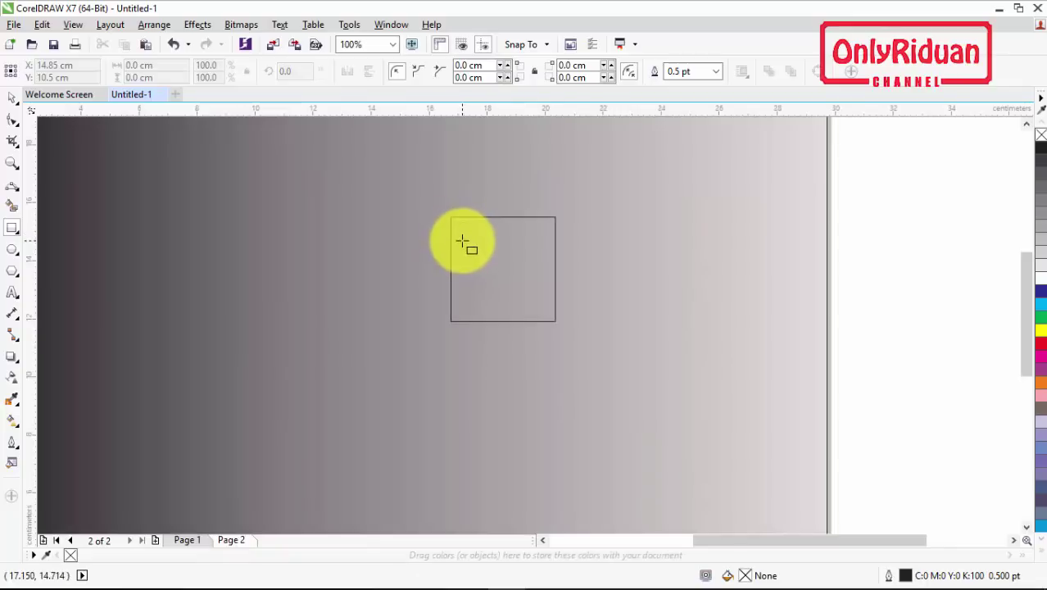
pyautogui.scroll(-1, 463, 239)
pyautogui.click(12, 98)
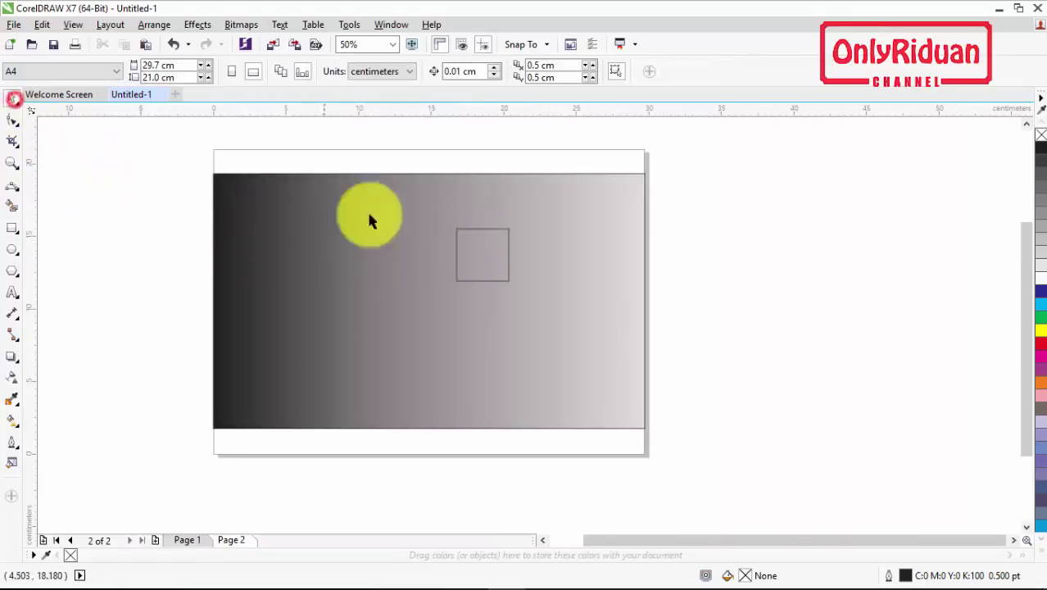
pyautogui.click(472, 247)
pyautogui.scroll(1, 474, 248)
pyautogui.moveTo(547, 318); pyautogui.dragTo(523, 293)
pyautogui.moveTo(487, 245); pyautogui.dragTo(578, 411)
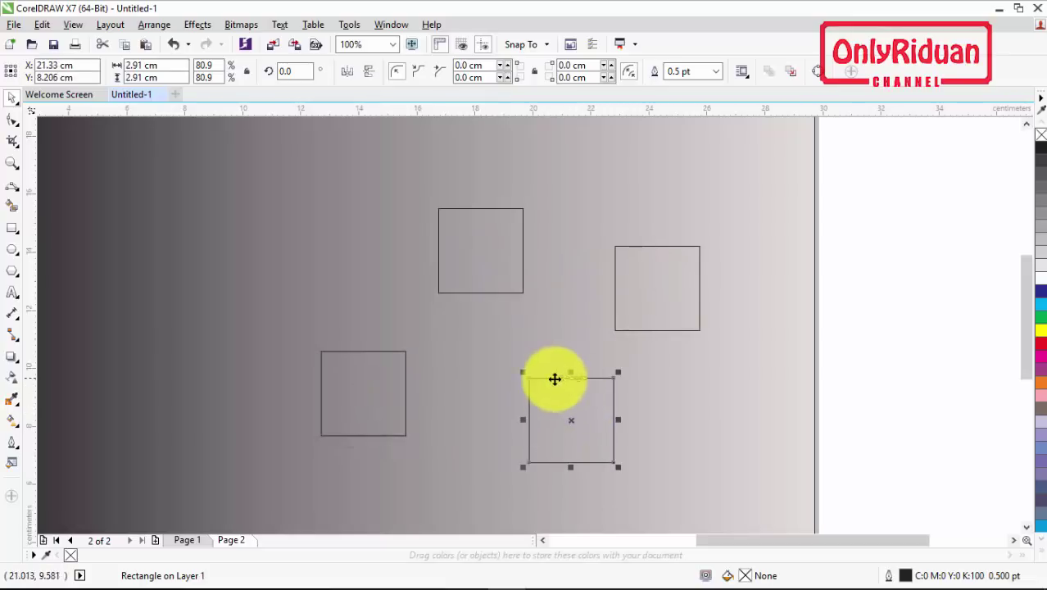
# Draw a smaller square about 1.74 cm wide and place three copies of it in the gaps around the large squares.
pyautogui.scroll(-1, 556, 379)
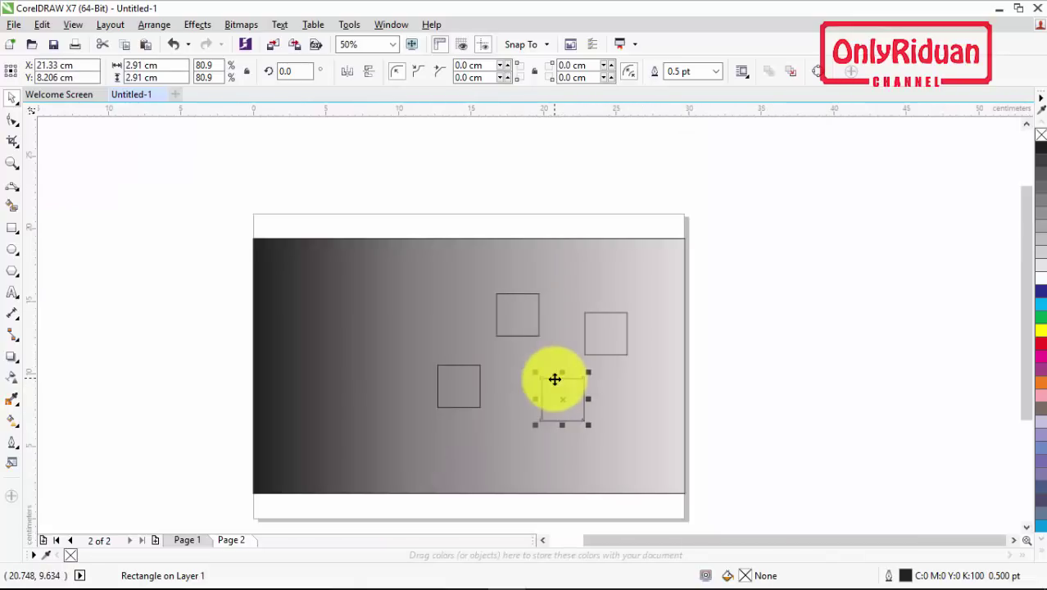
pyautogui.click(12, 162)
pyautogui.moveTo(344, 234); pyautogui.dragTo(696, 498)
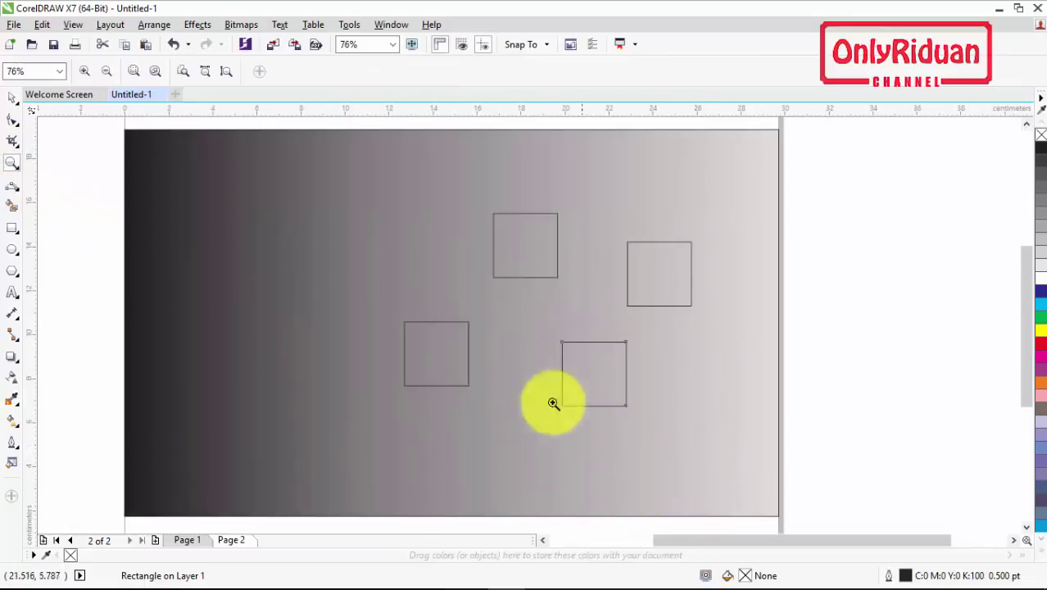
pyautogui.click(12, 96)
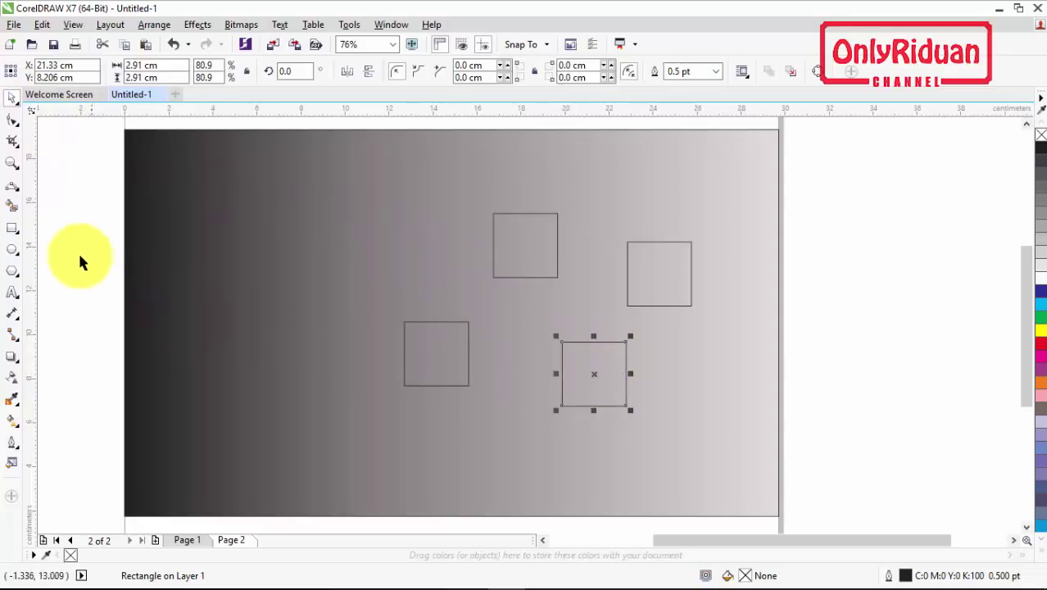
pyautogui.click(12, 230)
pyautogui.moveTo(411, 228); pyautogui.dragTo(528, 326)
pyautogui.click(14, 96)
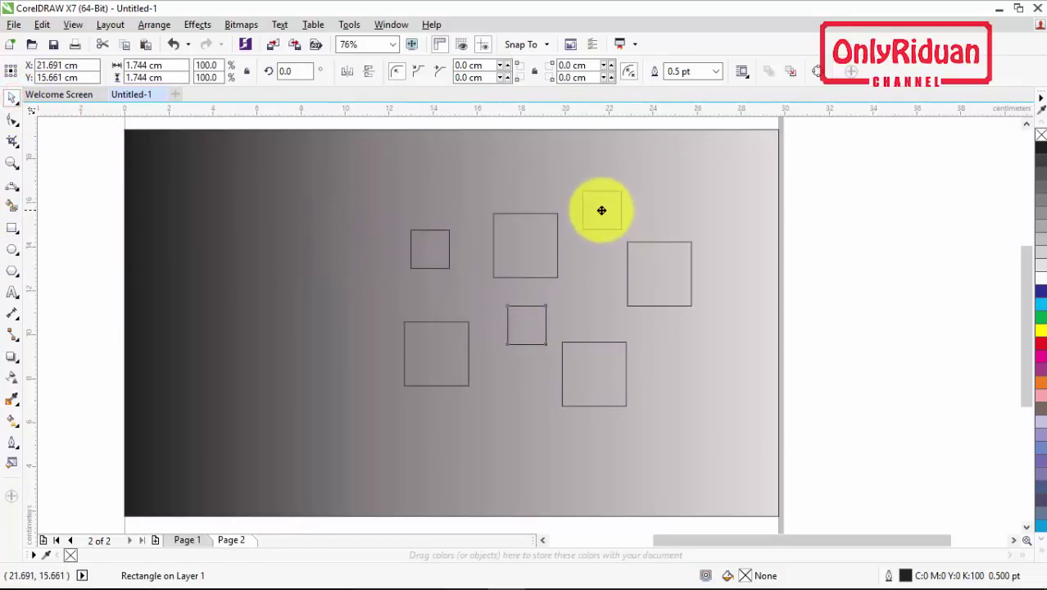
pyautogui.moveTo(600, 210); pyautogui.dragTo(668, 363)
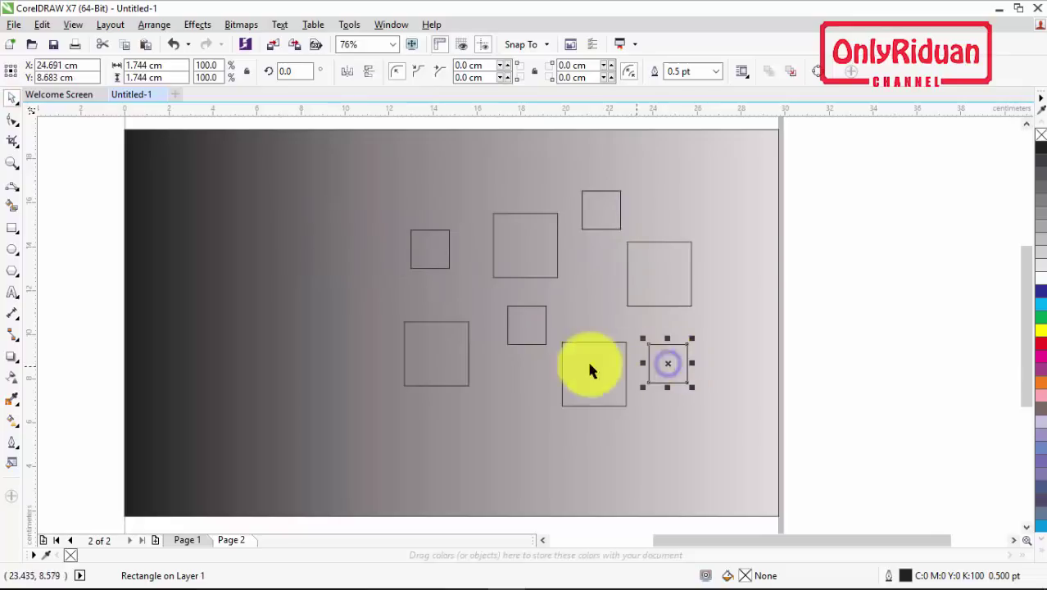
# Draw a square about 1.05 cm wide between the existing squares and scatter six copies of it around them.
pyautogui.click(435, 251)
pyautogui.click(13, 232)
pyautogui.moveTo(457, 286); pyautogui.dragTo(479, 308)
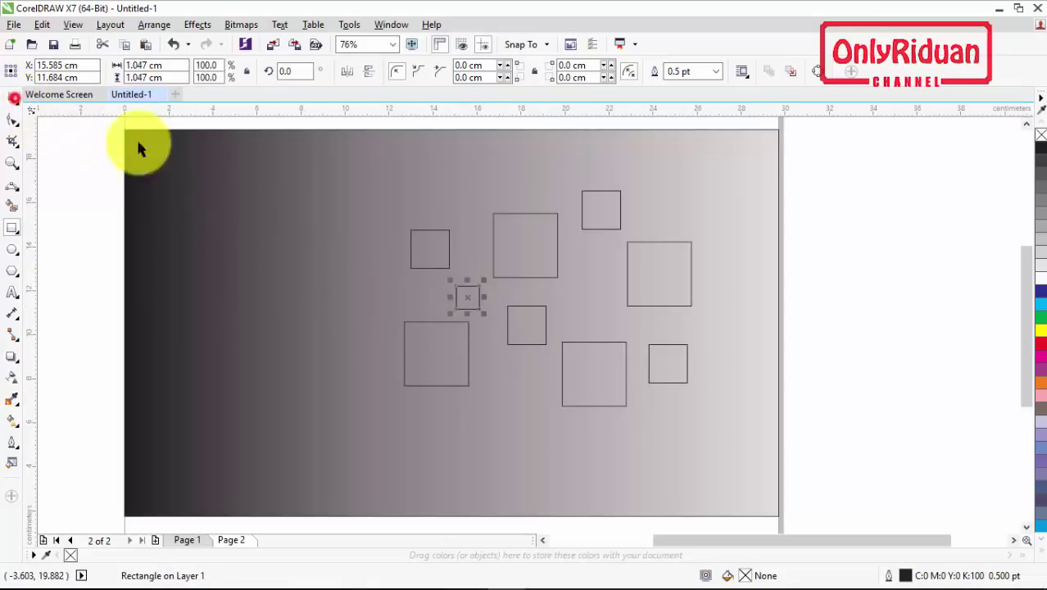
pyautogui.click(14, 98)
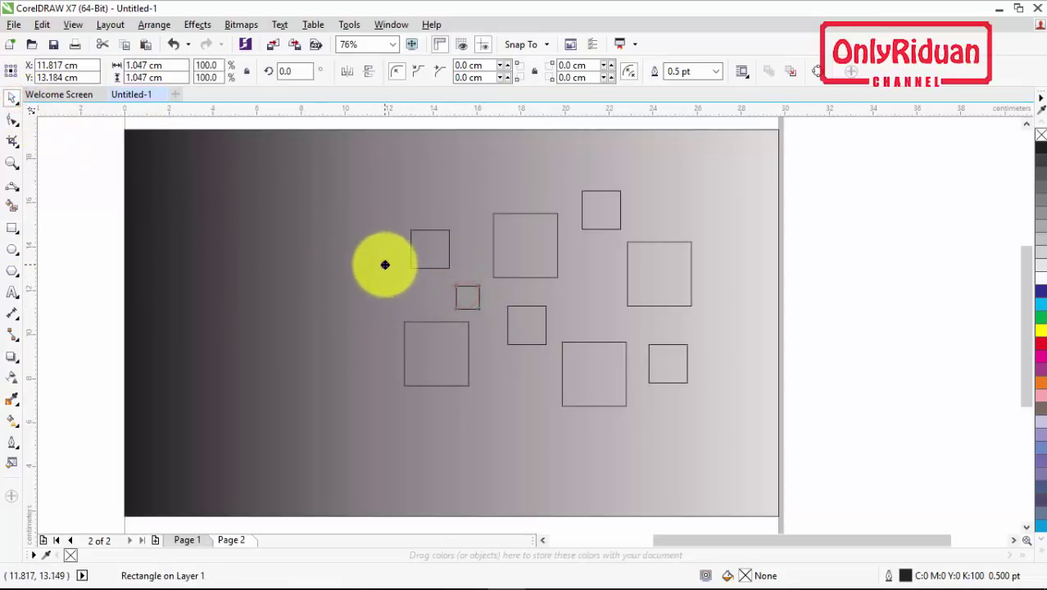
pyautogui.moveTo(384, 264); pyautogui.dragTo(463, 196)
pyautogui.press('space')
pyautogui.press('space')
pyautogui.press('space')
pyautogui.press('space')
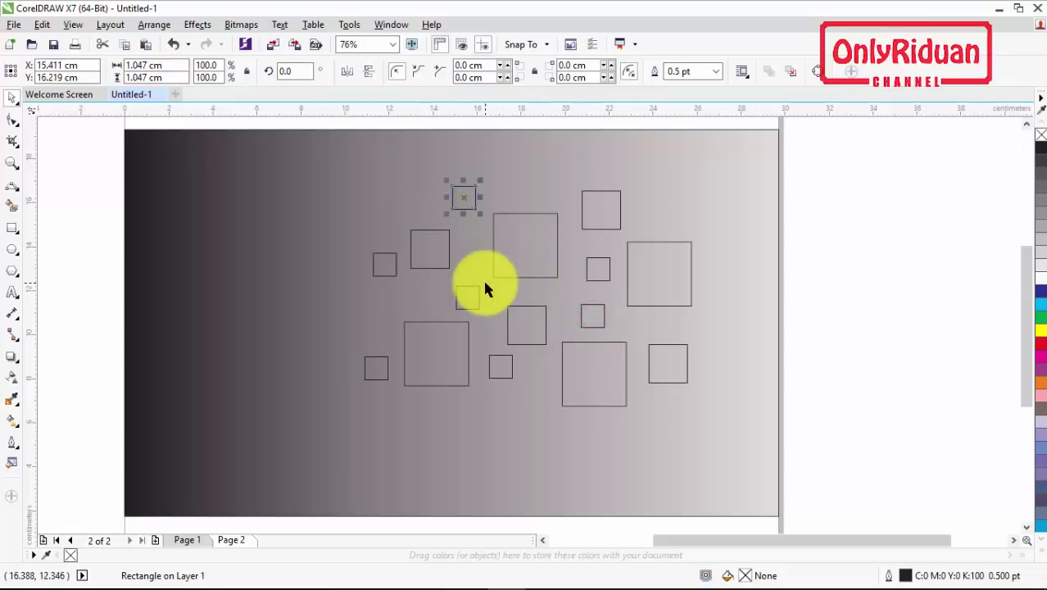
# Draw a tiny square about 0.70 cm wide near the upper left of the cluster and place seven copies in the gaps.
pyautogui.click(24, 235)
pyautogui.click(47, 229)
pyautogui.moveTo(376, 194); pyautogui.dragTo(389, 207)
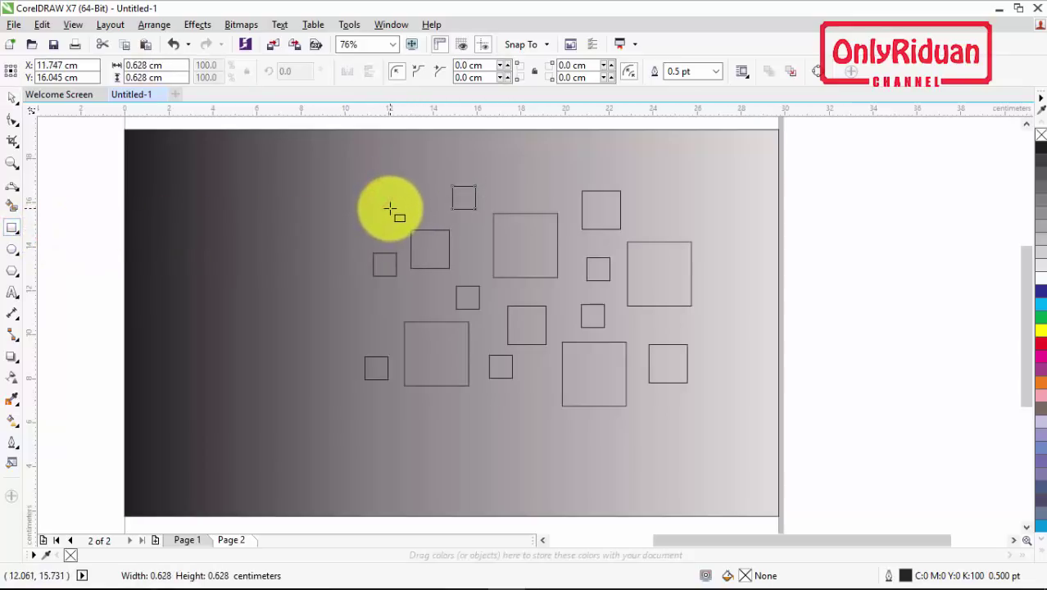
pyautogui.moveTo(392, 209); pyautogui.dragTo(422, 295)
pyautogui.click(13, 97)
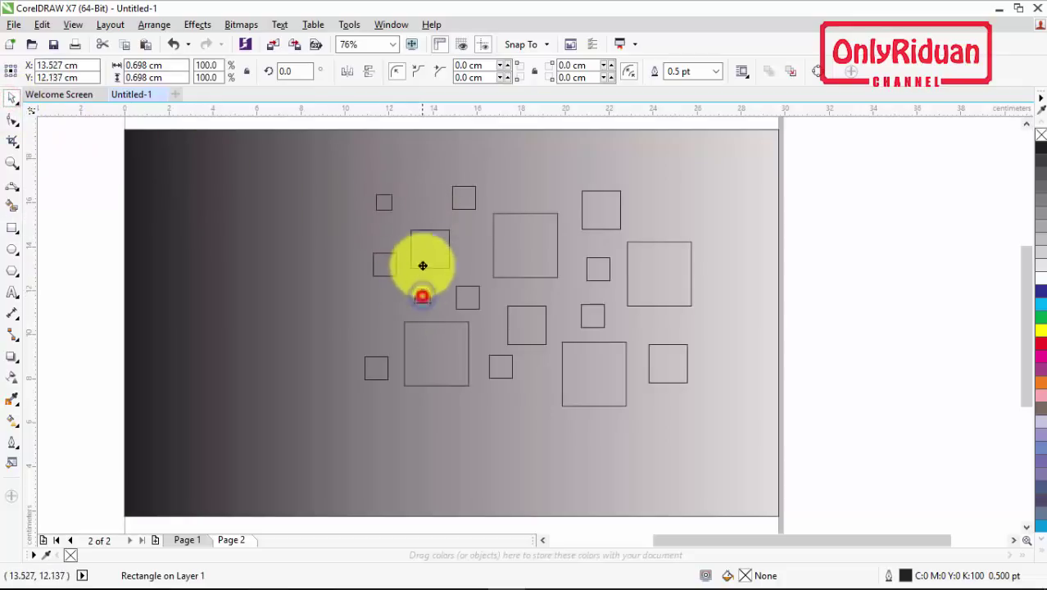
pyautogui.click(425, 207)
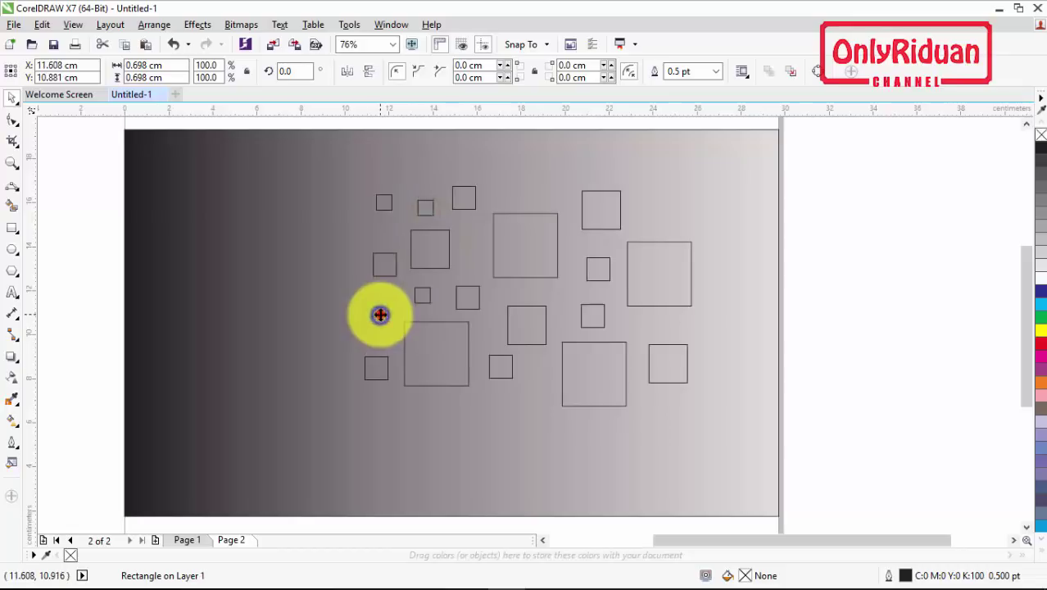
pyautogui.moveTo(380, 314); pyautogui.dragTo(379, 315)
pyautogui.click(539, 200)
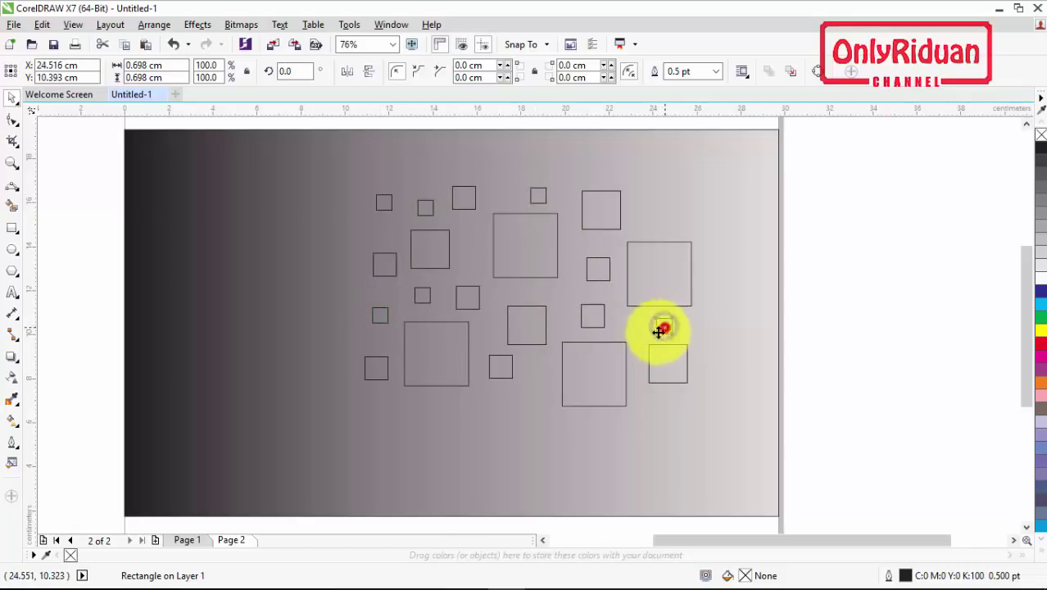
pyautogui.click(663, 327)
pyautogui.click(501, 400)
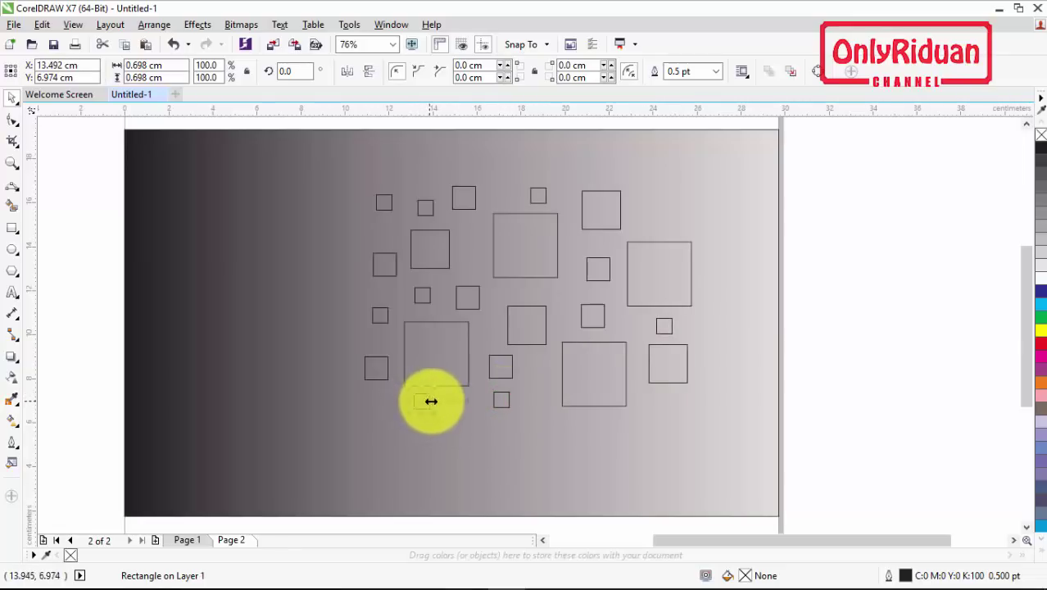
# Fill the remaining gaps in the middle with one more copy of the 1.05 cm square and three more of the 0.70 cm square.
pyautogui.click(501, 368)
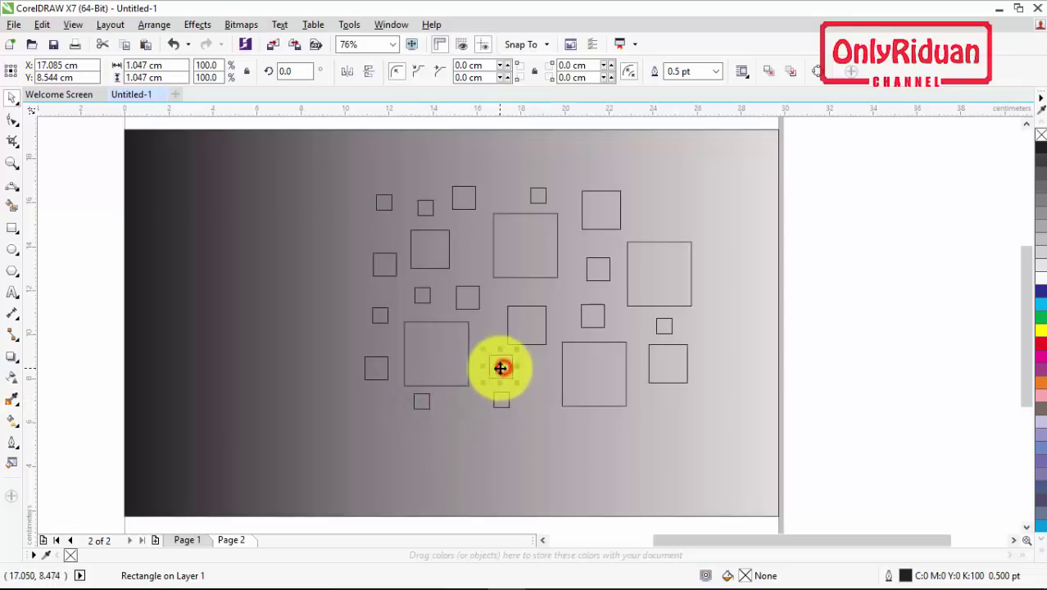
pyautogui.moveTo(498, 368); pyautogui.dragTo(488, 330)
pyautogui.moveTo(420, 400); pyautogui.dragTo(562, 299)
pyautogui.press('space')
pyautogui.moveTo(536, 372); pyautogui.dragTo(536, 370)
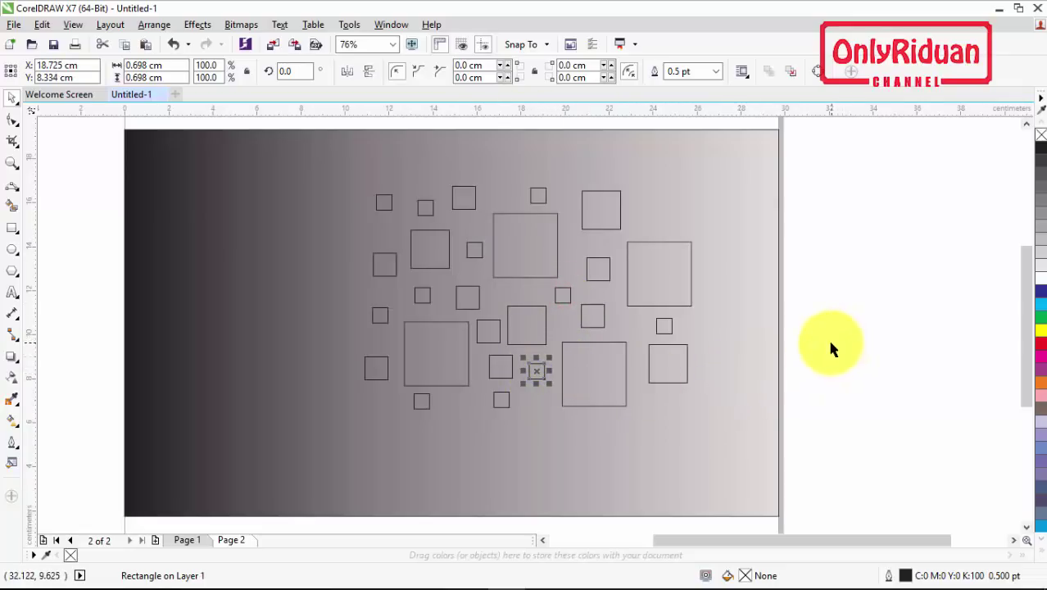
# Group all the scattered squares and fill the group with 20% black.
pyautogui.moveTo(766, 432); pyautogui.dragTo(330, 162)
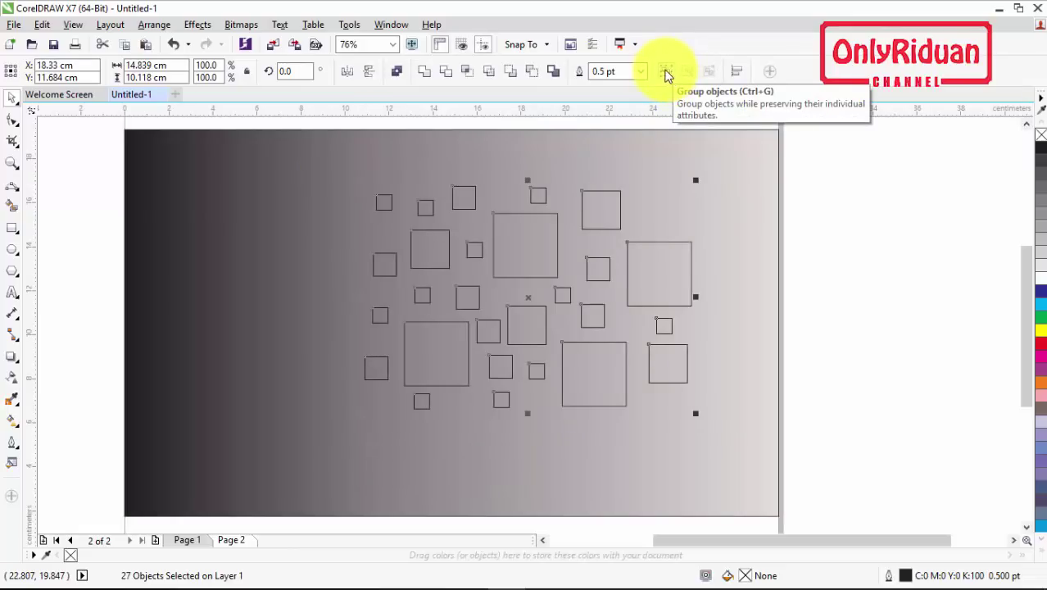
pyautogui.click(666, 73)
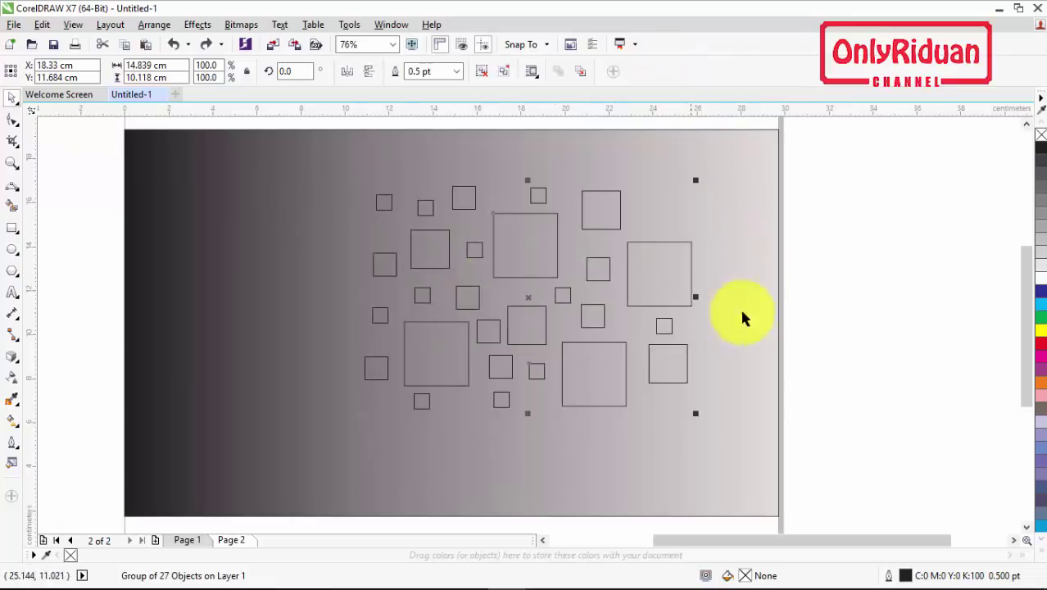
pyautogui.click(1037, 253)
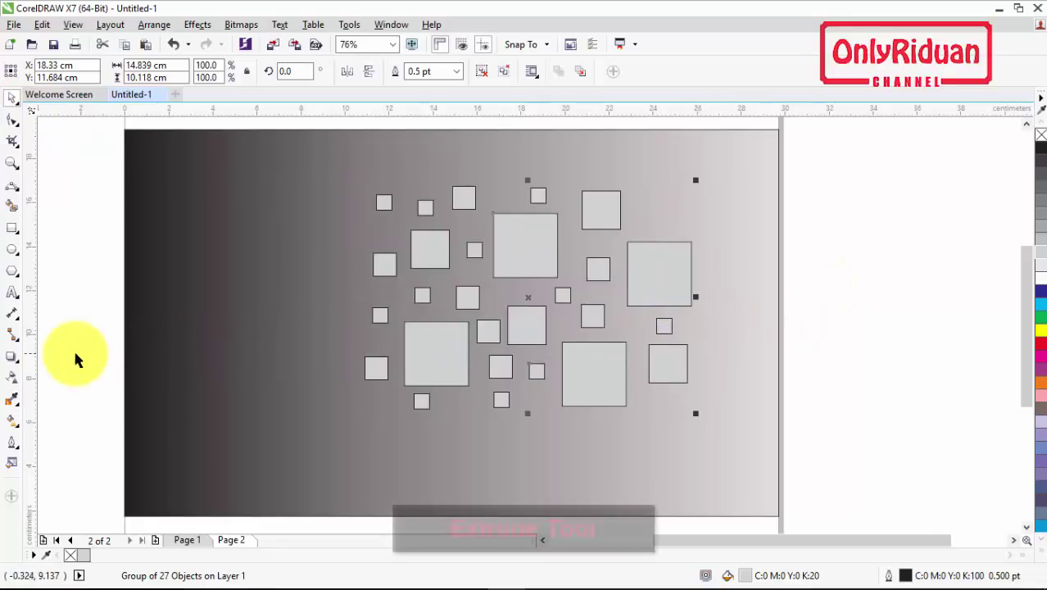
# Extrude the group of squares toward a vanishing point about 2.13 cm directly below its centre, with a depth of 20.
pyautogui.click(15, 357)
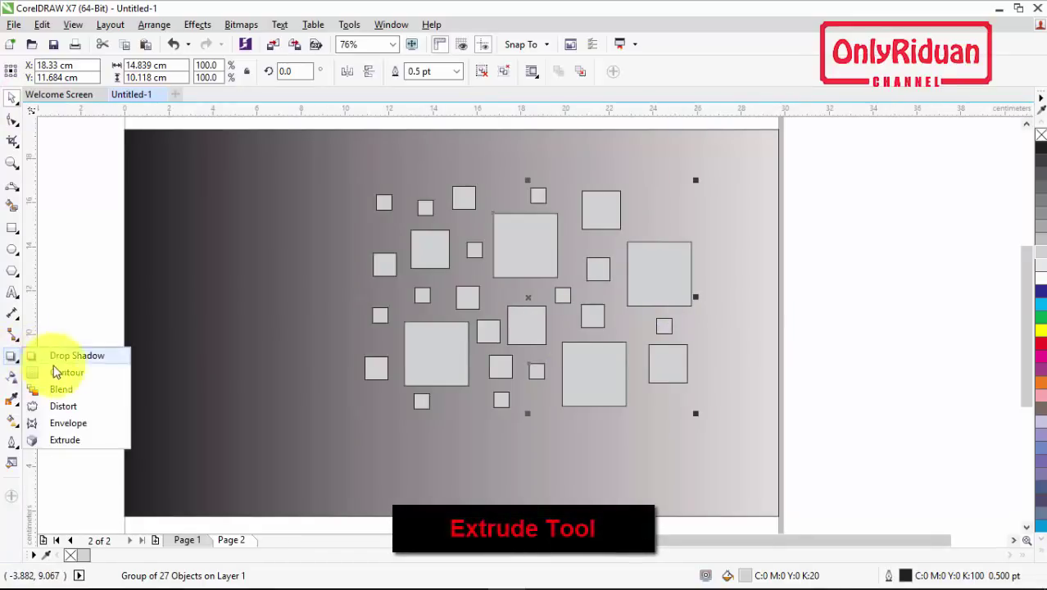
pyautogui.click(64, 440)
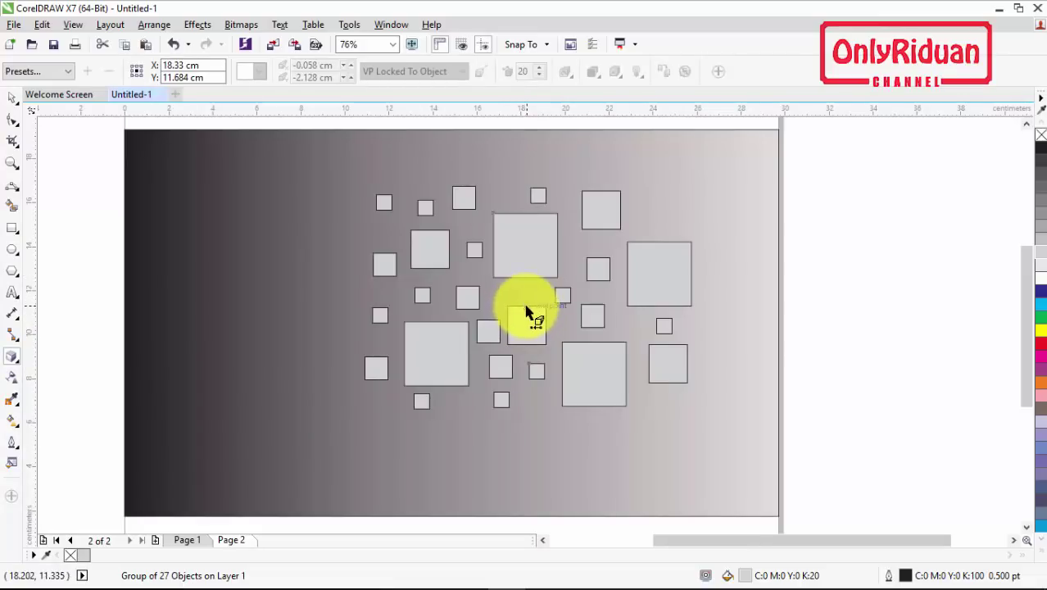
pyautogui.moveTo(527, 310); pyautogui.dragTo(529, 333)
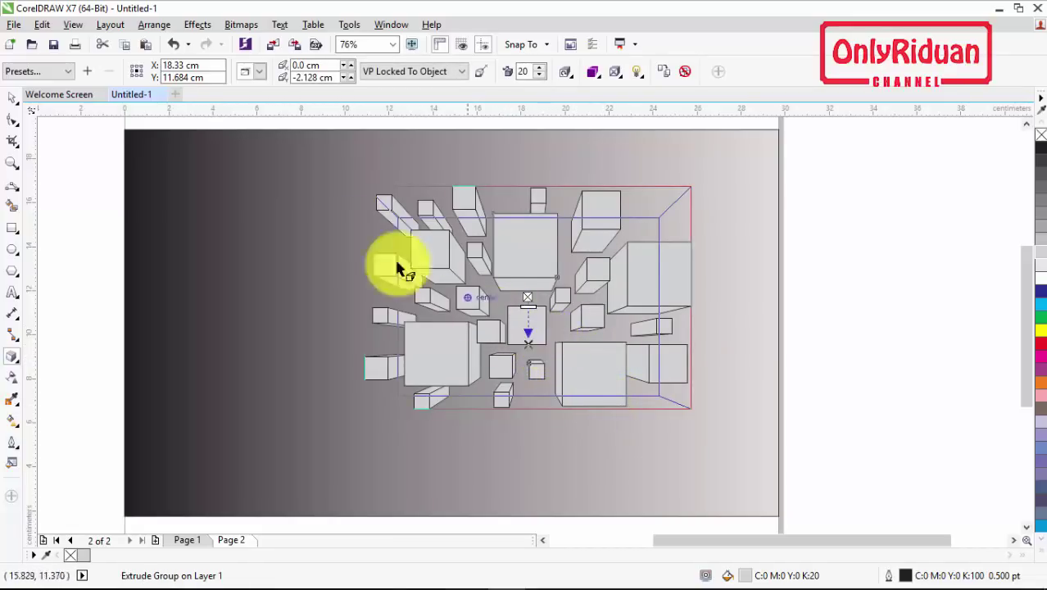
# Try an extrusion type that enlarges toward the front, and return the group to the type that shrinks toward the back.
pyautogui.click(260, 73)
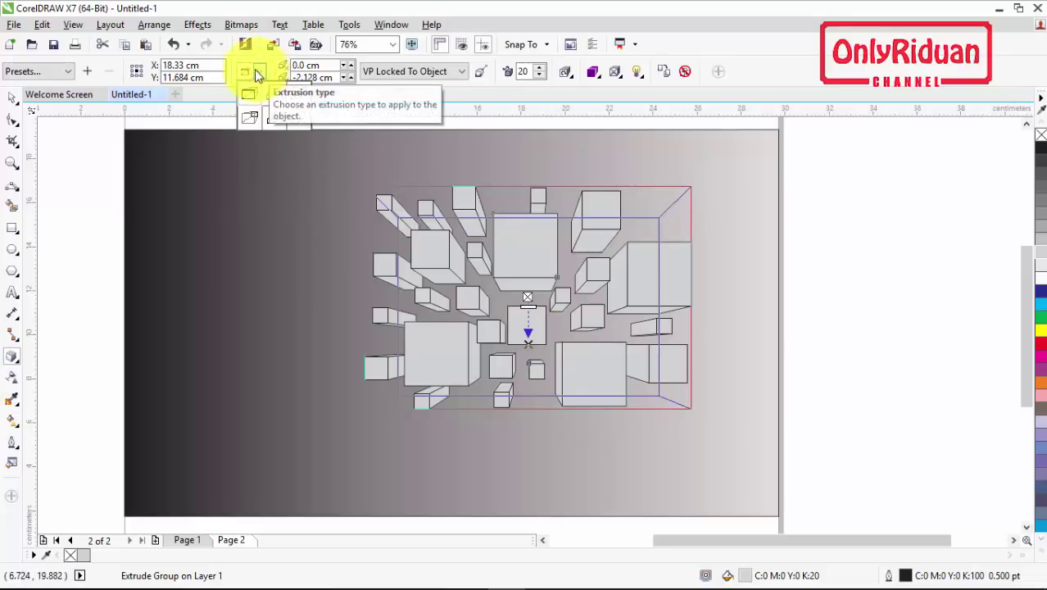
pyautogui.click(250, 119)
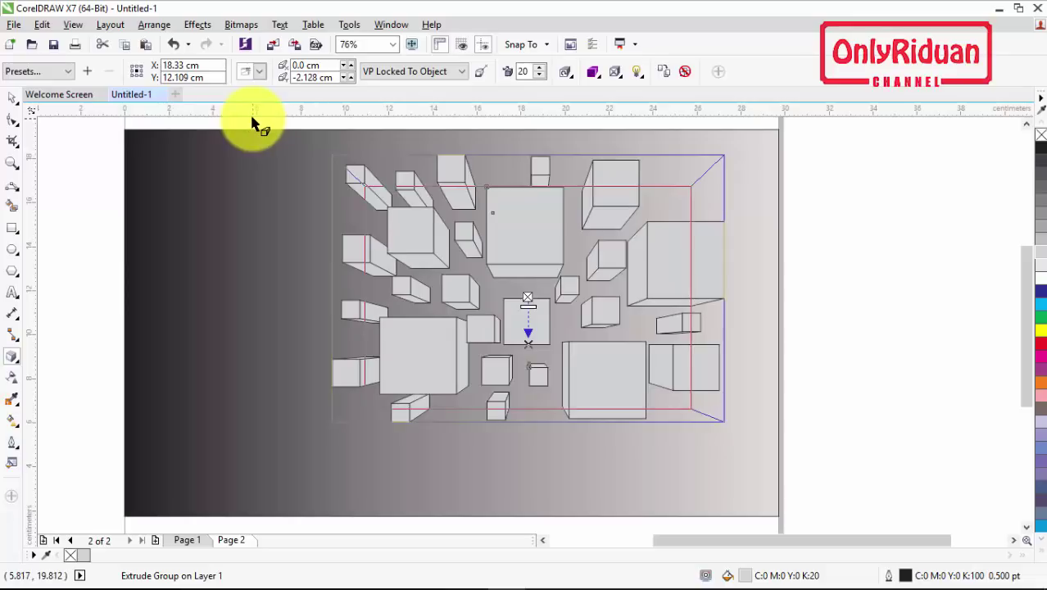
pyautogui.click(260, 74)
pyautogui.click(249, 94)
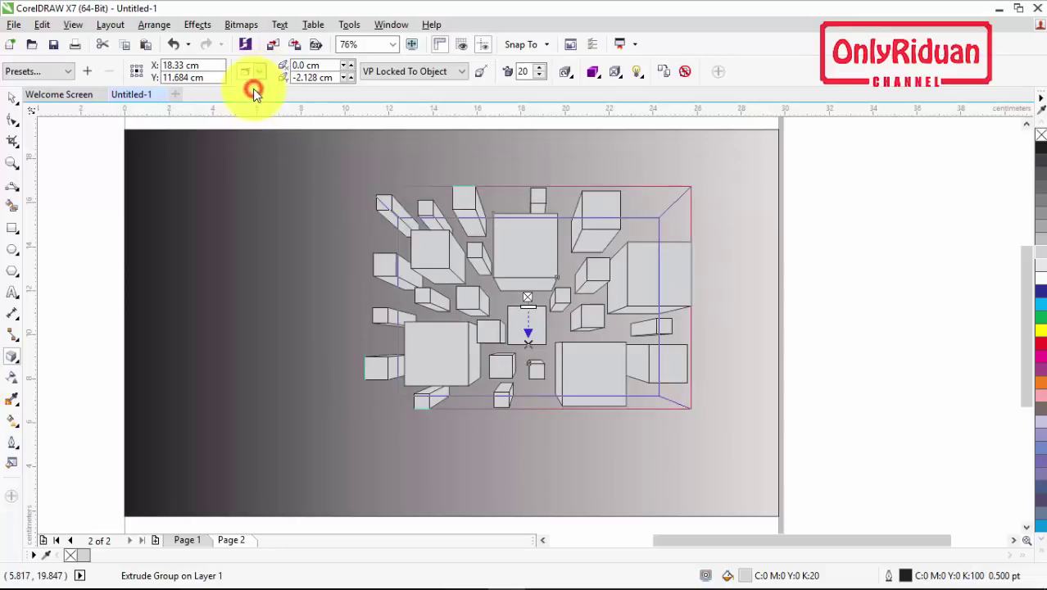
pyautogui.click(260, 72)
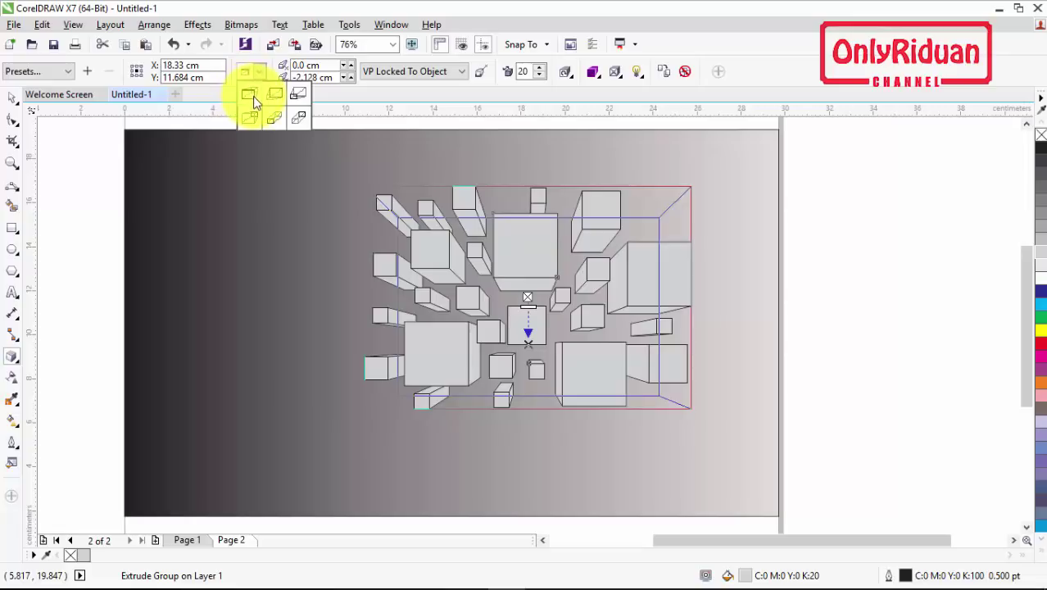
pyautogui.click(250, 99)
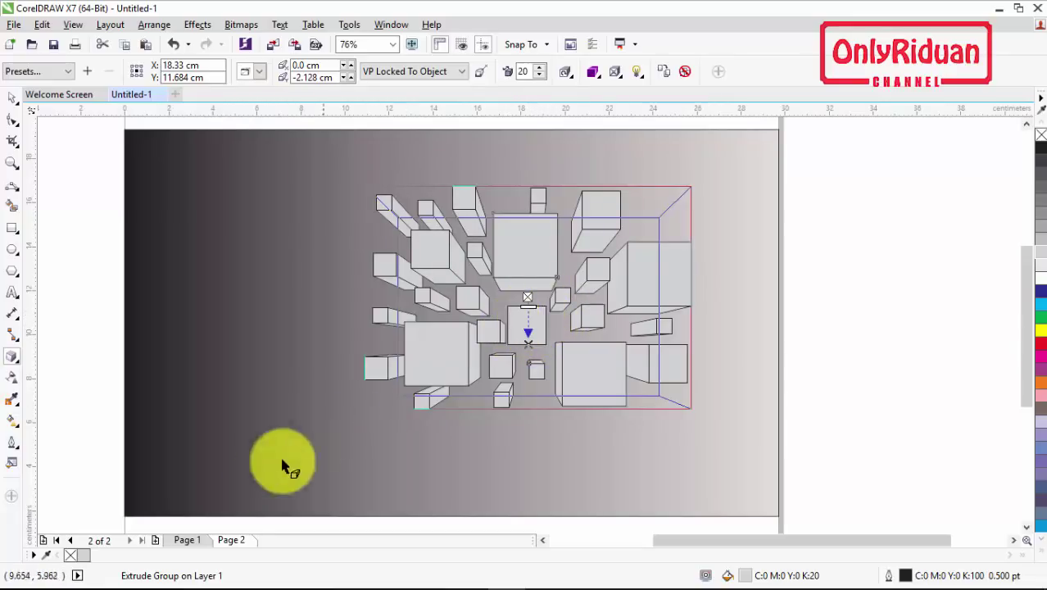
# Check the finished design on Page 1, increase the extrusion depth of the squares on Page 2 to 59, and deselect the group.
pyautogui.click(190, 539)
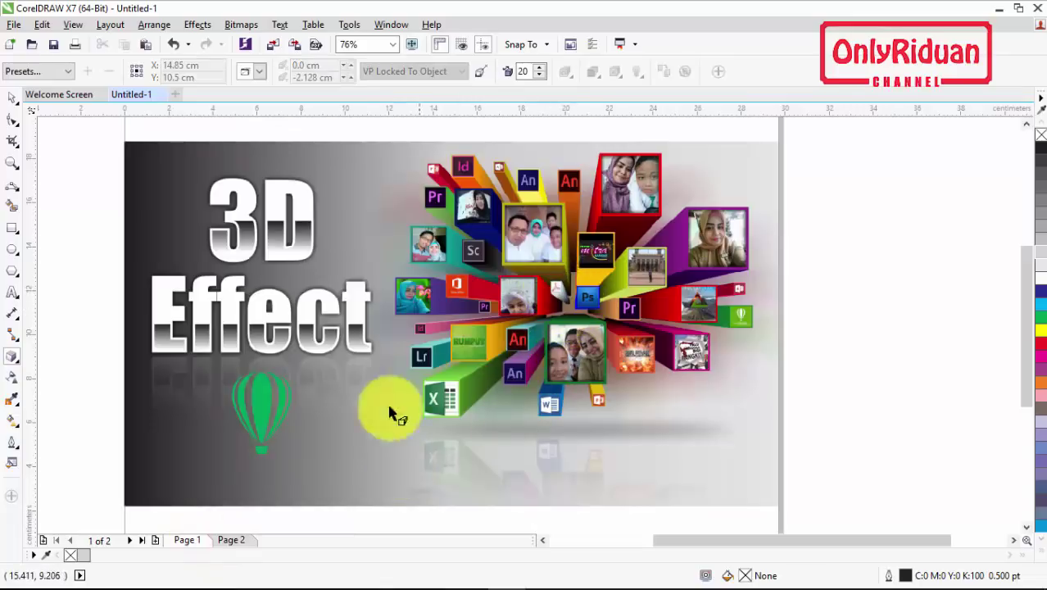
pyautogui.click(238, 540)
pyautogui.click(532, 313)
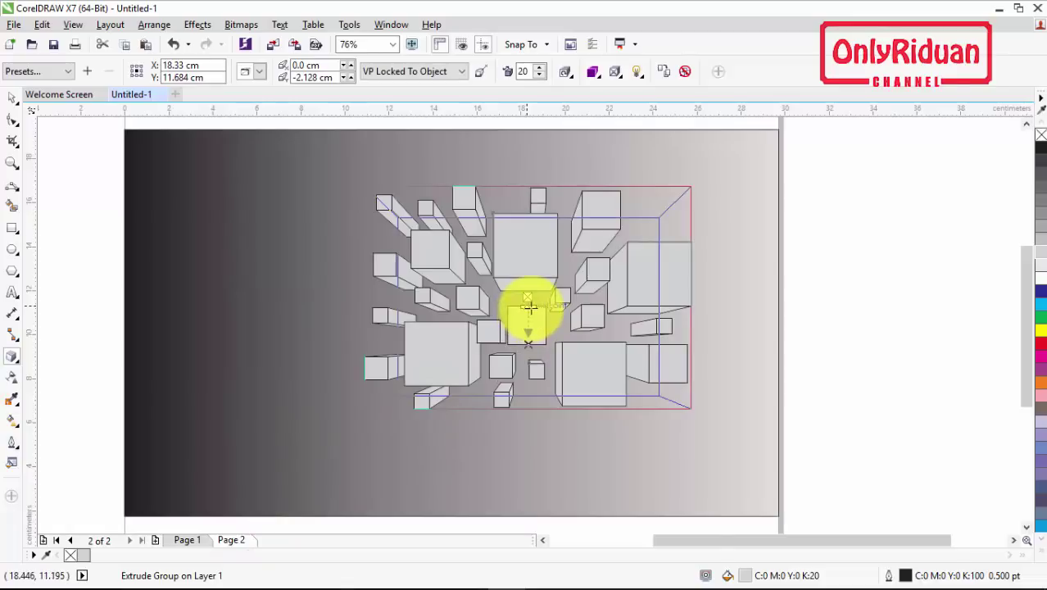
pyautogui.scroll(3, 530, 307)
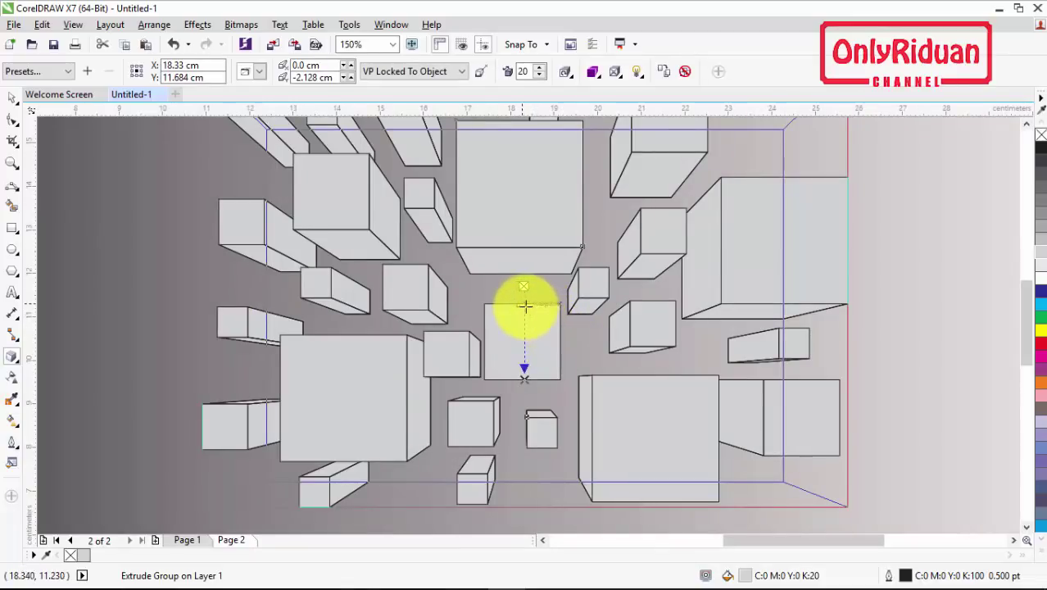
pyautogui.moveTo(525, 306); pyautogui.dragTo(522, 338)
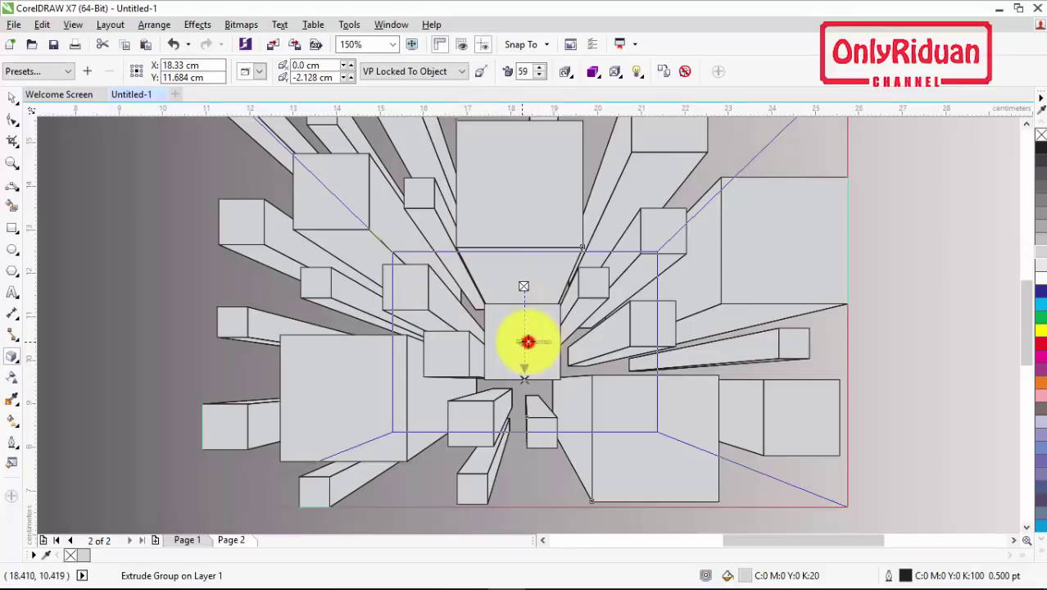
pyautogui.moveTo(527, 340); pyautogui.dragTo(527, 338)
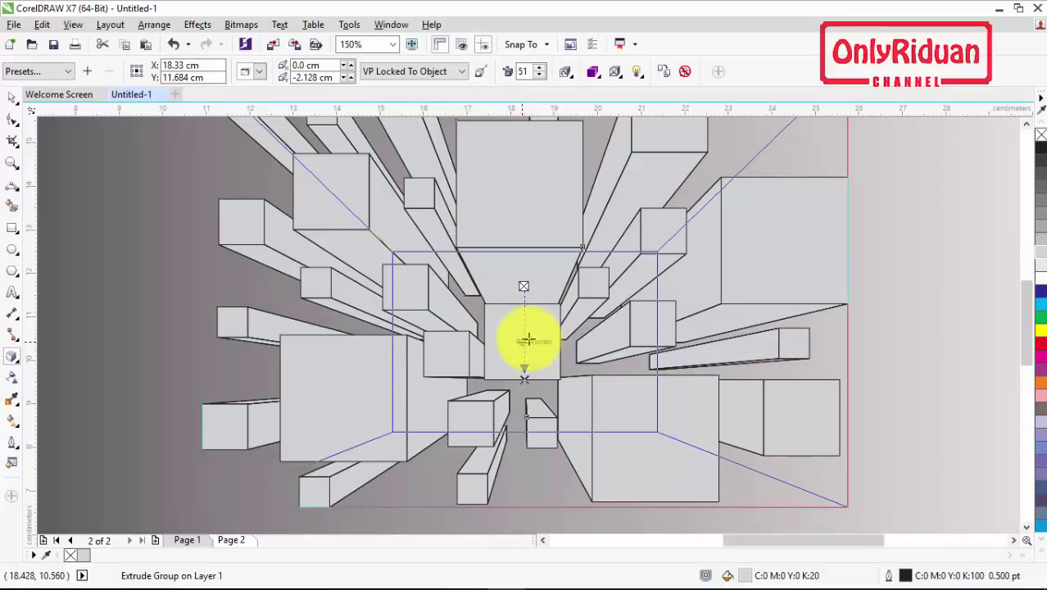
pyautogui.scroll(-2, 527, 338)
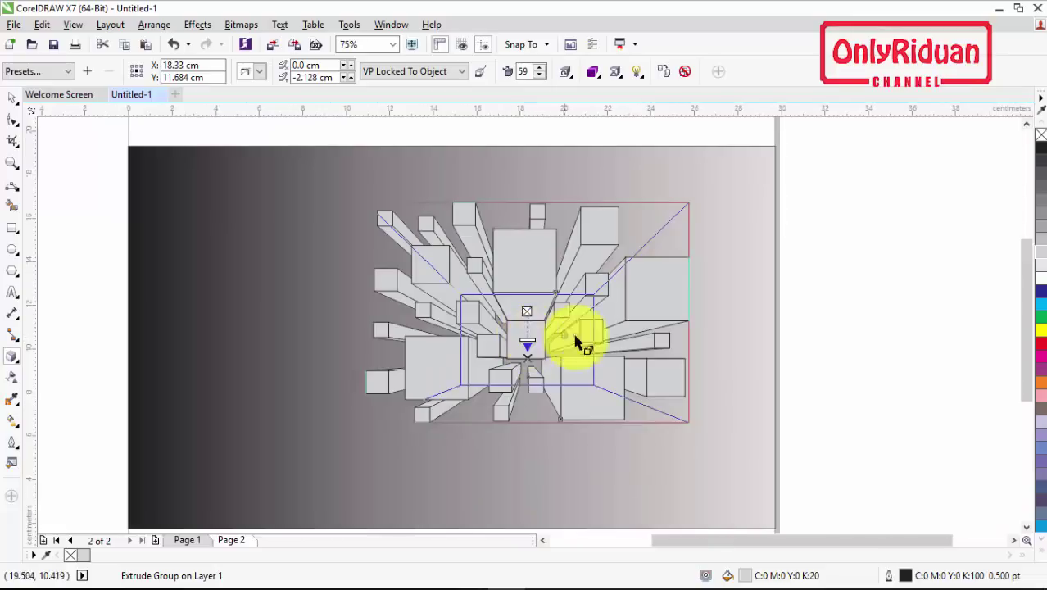
pyautogui.click(13, 96)
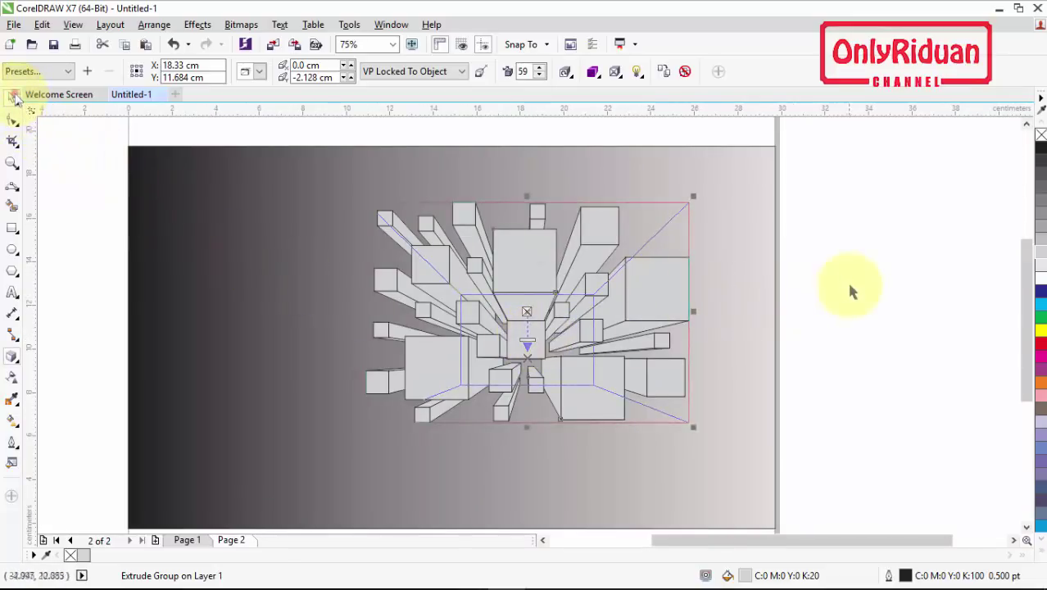
pyautogui.click(849, 285)
# Select the extrude group of the squares and break it apart.
pyautogui.click(655, 290)
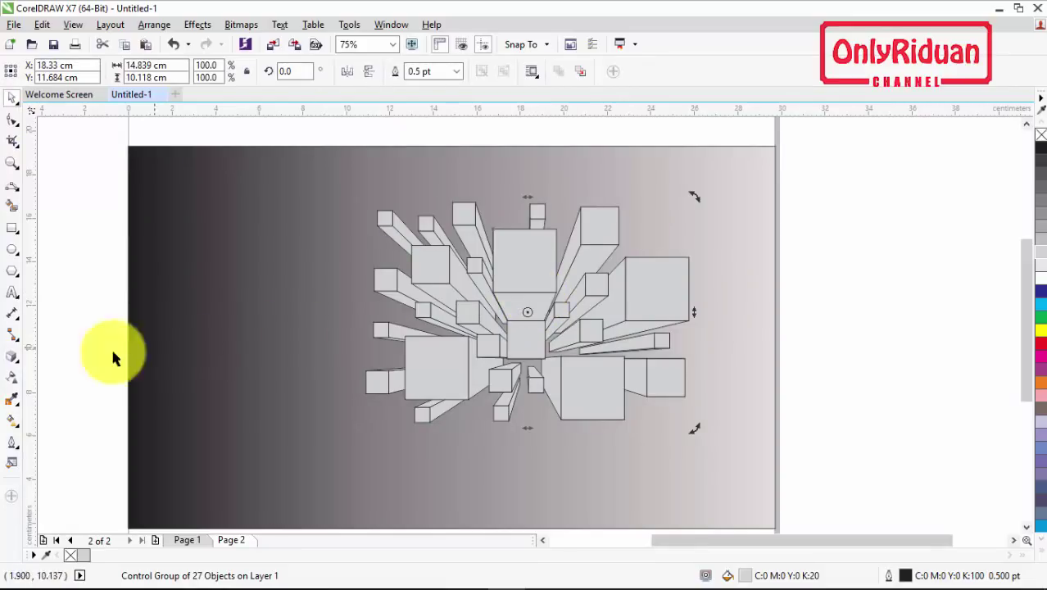
pyautogui.click(12, 358)
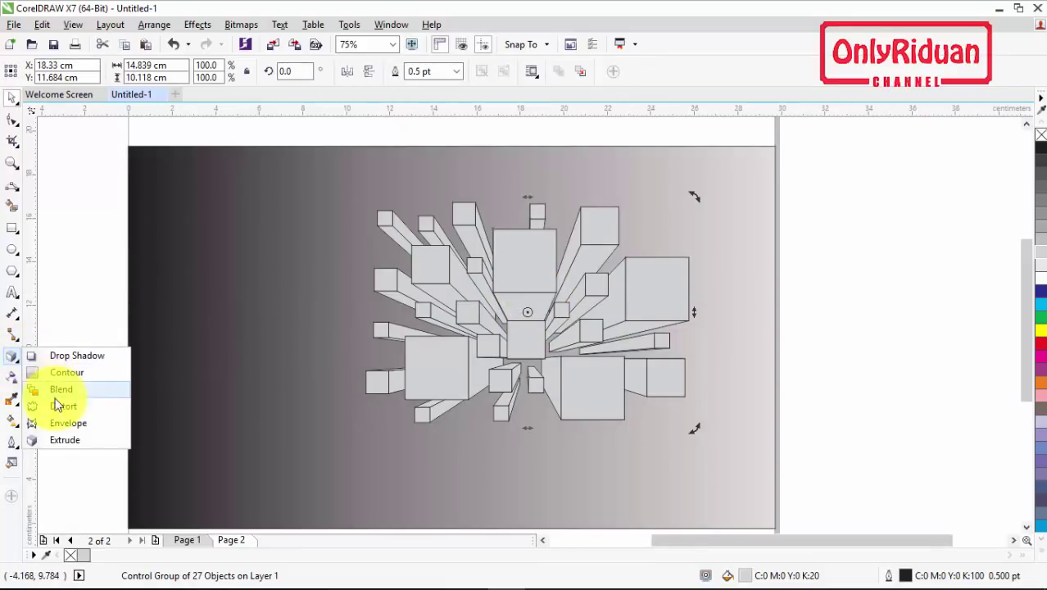
pyautogui.click(56, 437)
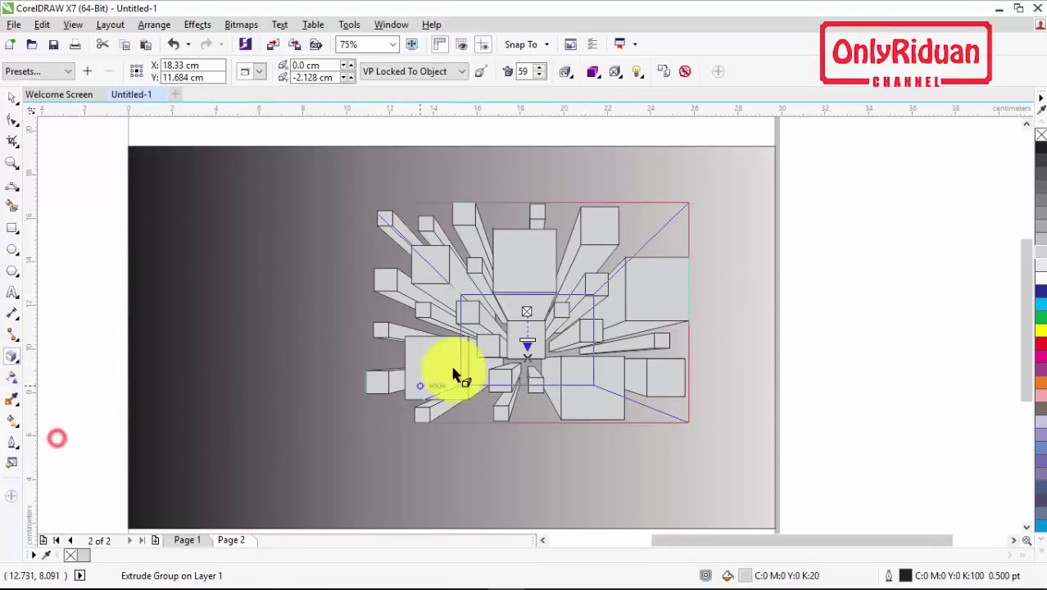
pyautogui.rightClick(531, 270)
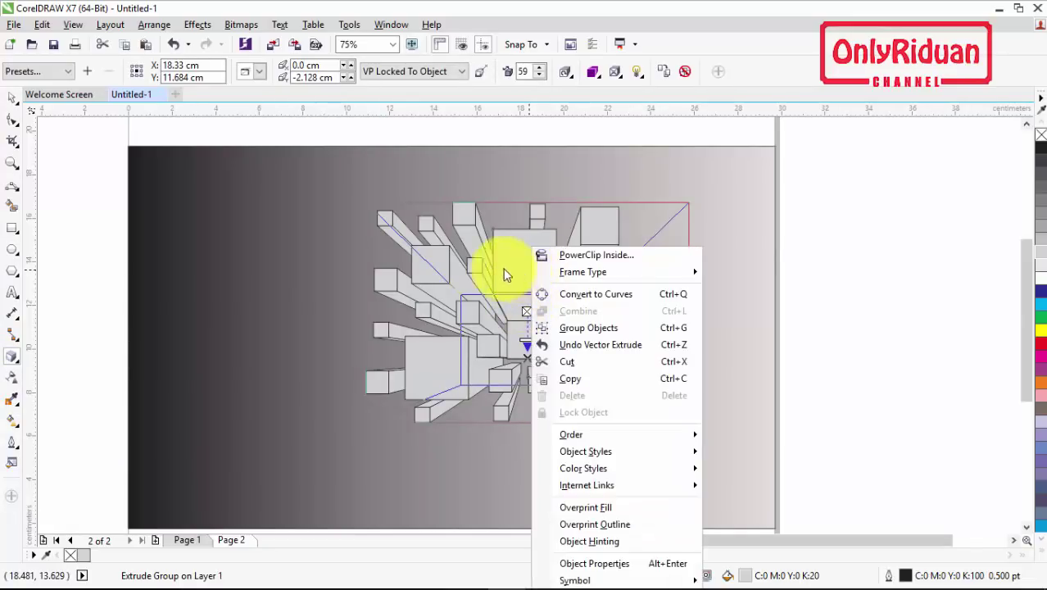
pyautogui.click(157, 27)
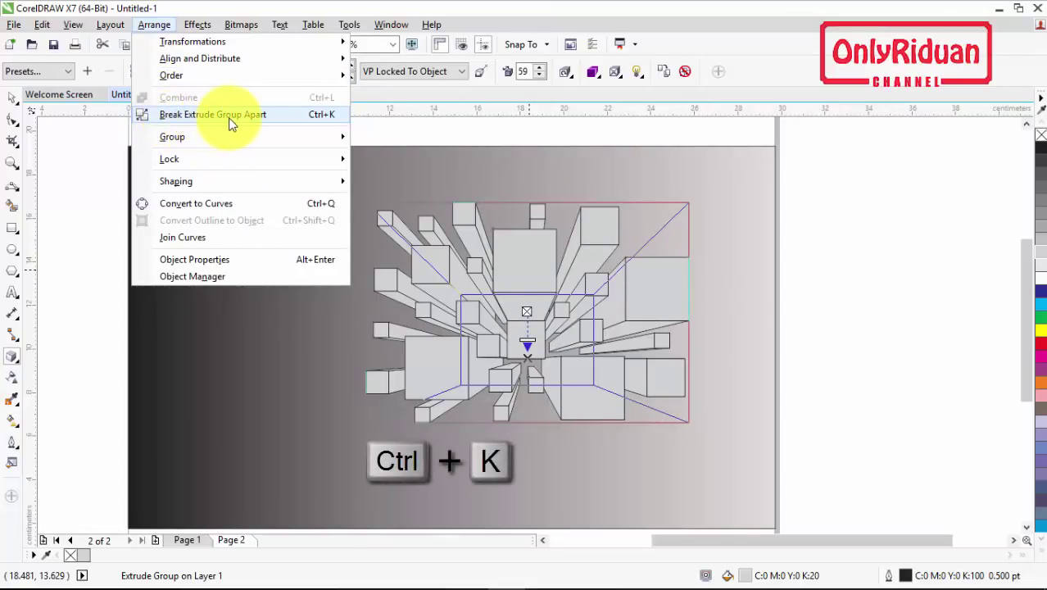
pyautogui.click(535, 268)
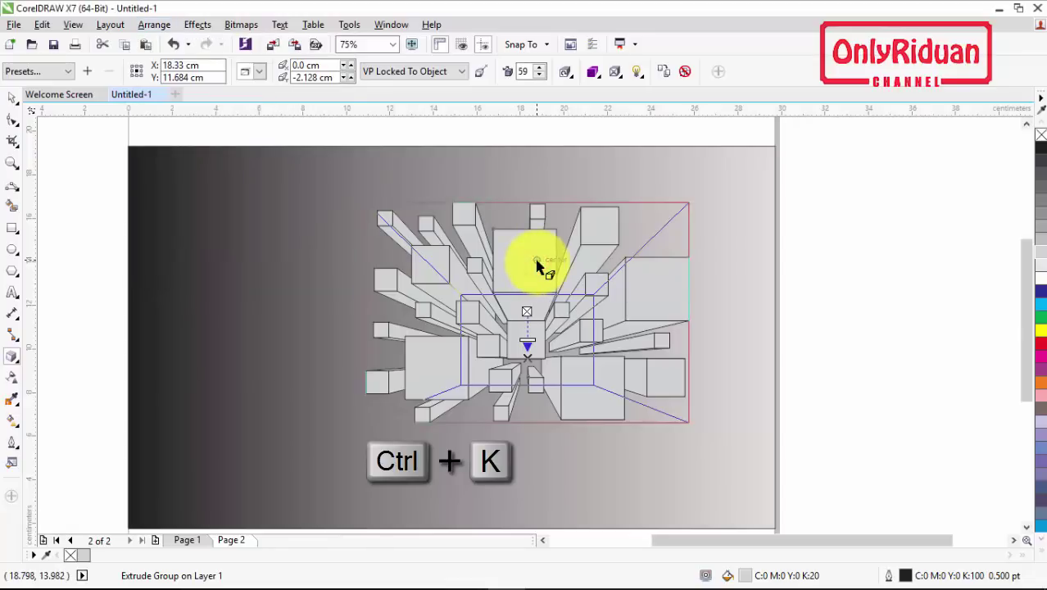
pyautogui.click(867, 280)
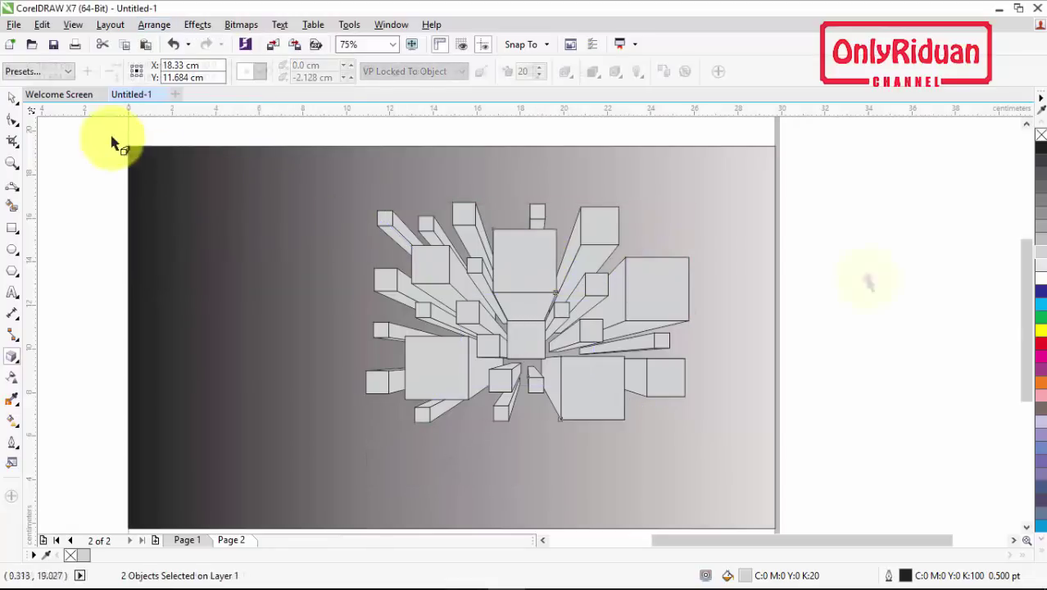
# Ungroup the 27 front squares of the extruded design into individual objects and clear the selection.
pyautogui.click(643, 291)
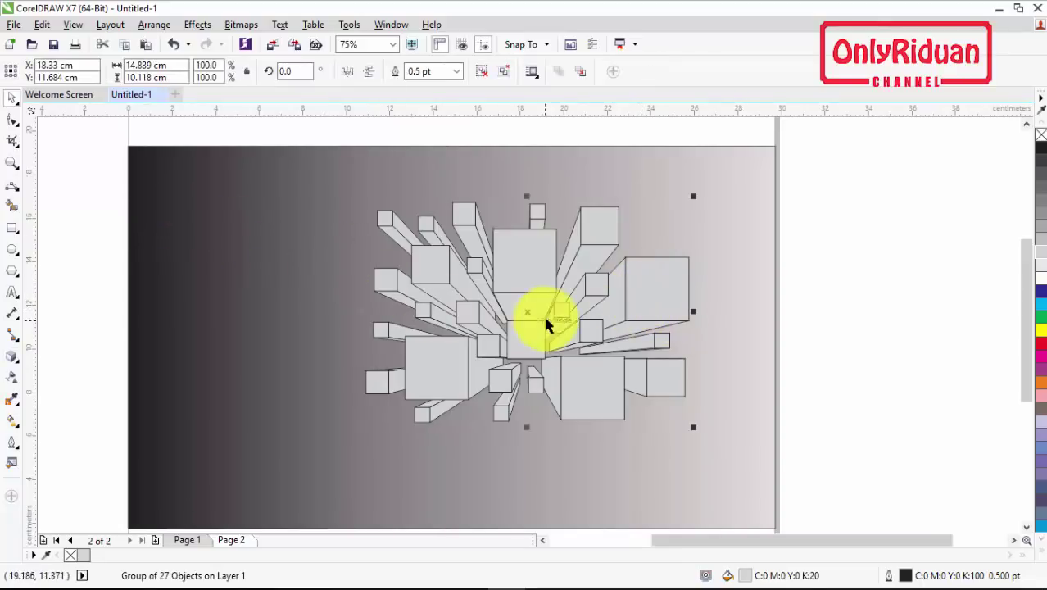
pyautogui.click(850, 278)
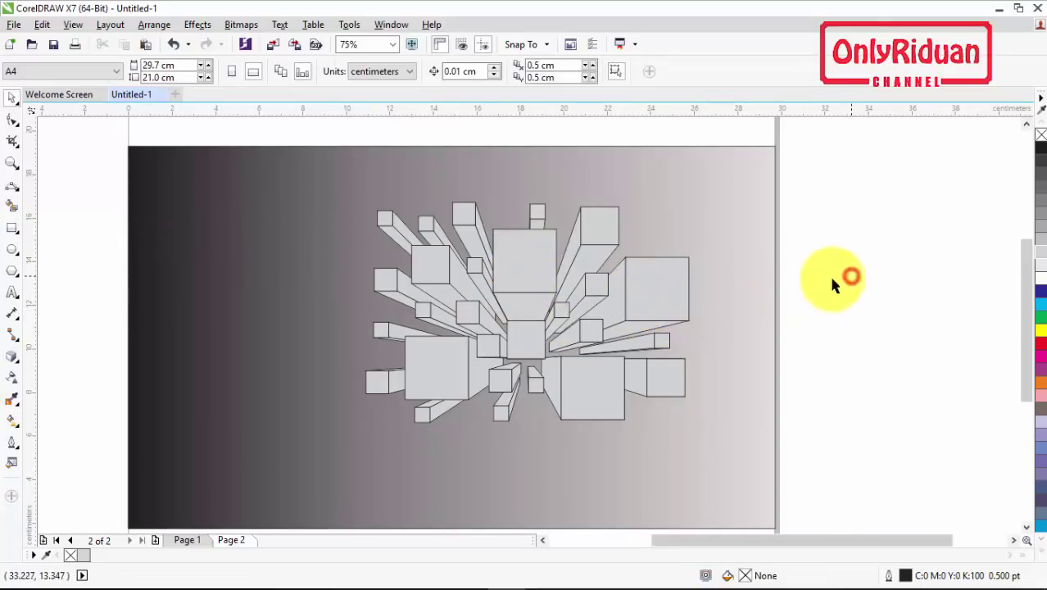
pyautogui.click(518, 276)
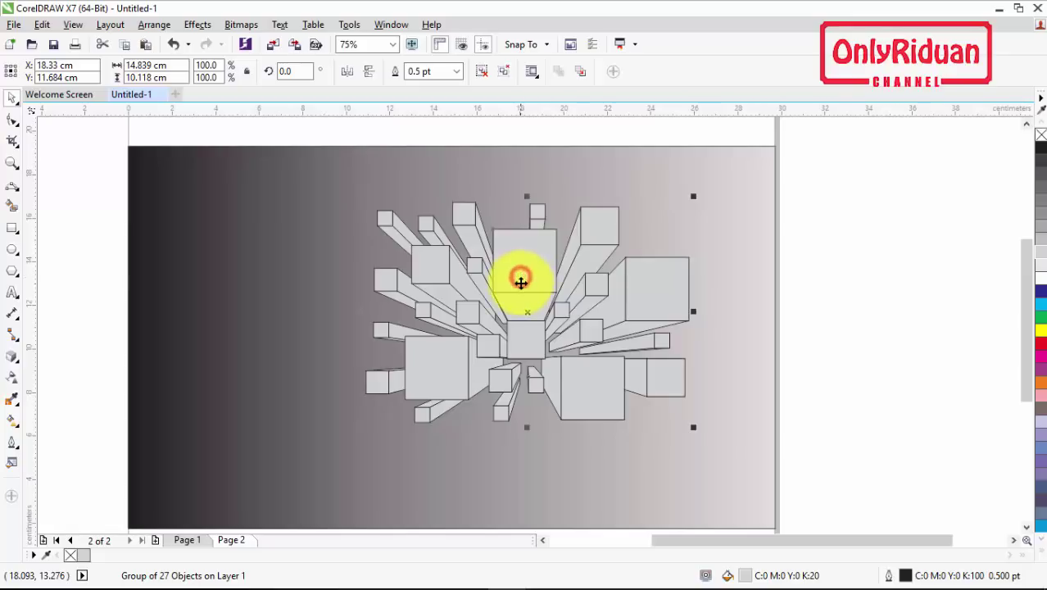
pyautogui.click(482, 74)
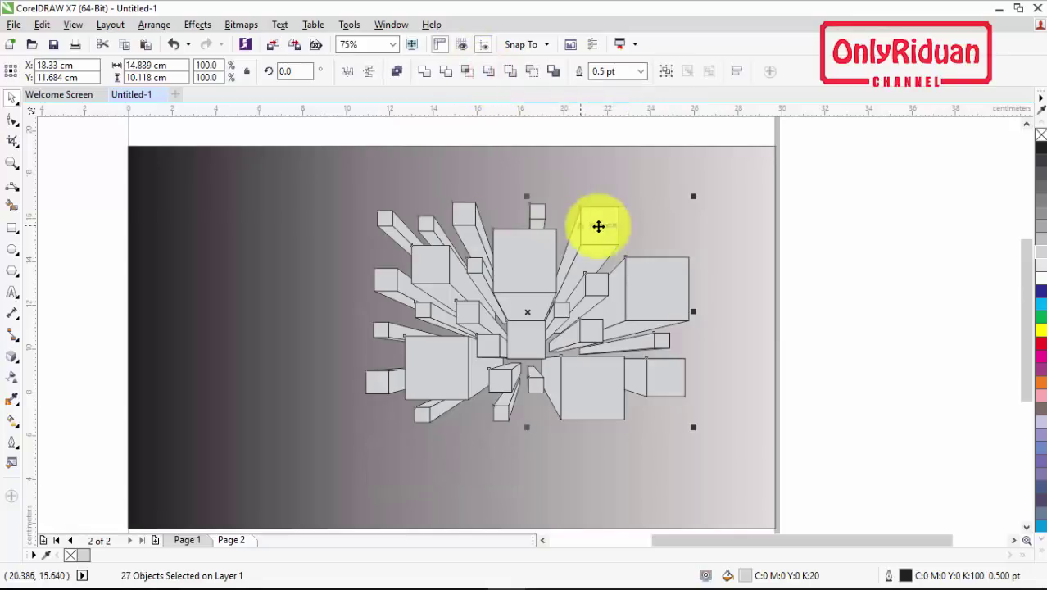
pyautogui.click(796, 277)
# Try moving the large right-hand square and the medium upper-right square off their blocks, and undo both moves.
pyautogui.moveTo(627, 288); pyautogui.dragTo(671, 273)
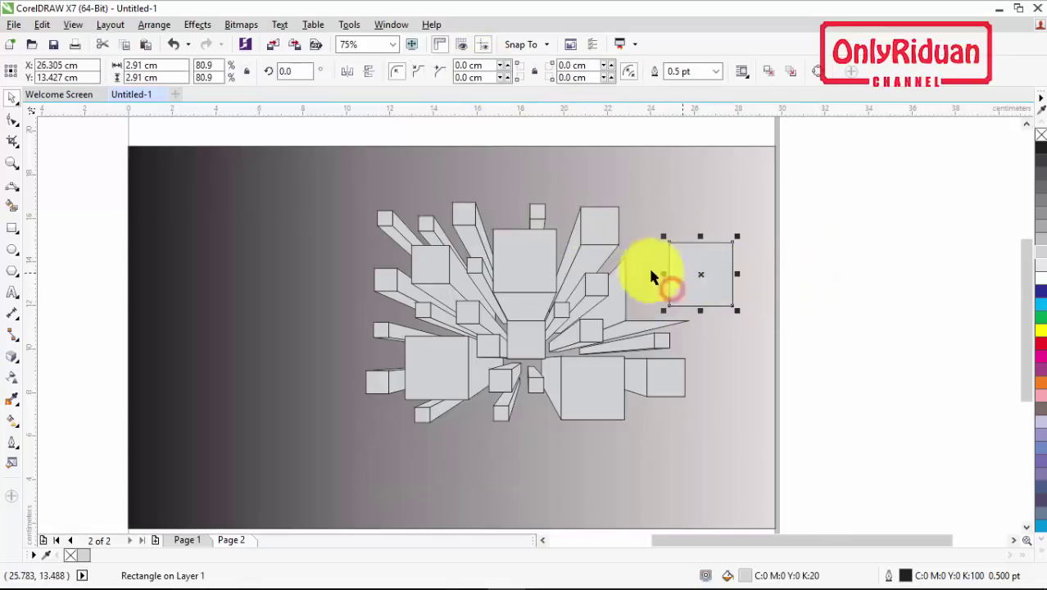
pyautogui.moveTo(584, 227); pyautogui.dragTo(625, 211)
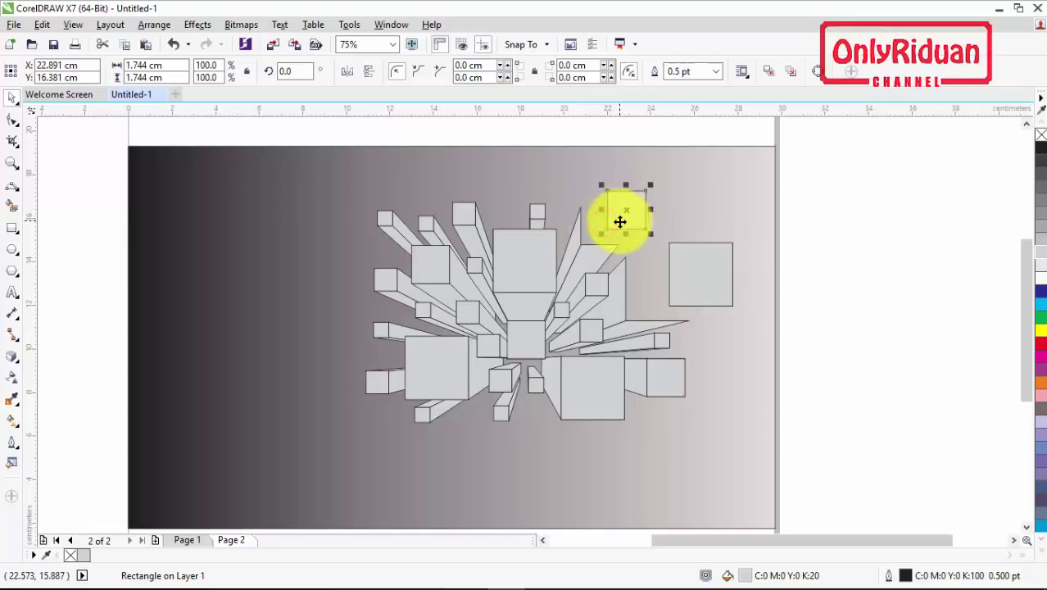
pyautogui.hotkey('ctrl', 'z')
pyautogui.hotkey('ctrl', 'z')
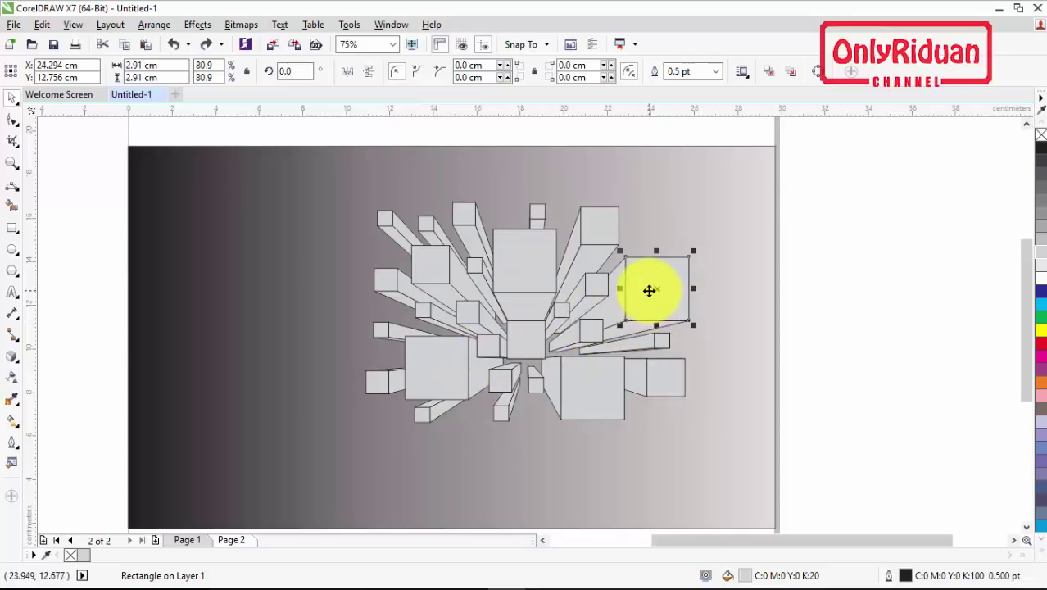
# Add a one-step inside contour with an offset of about 0.16 cm to the large square on the right side of the design.
pyautogui.click(11, 163)
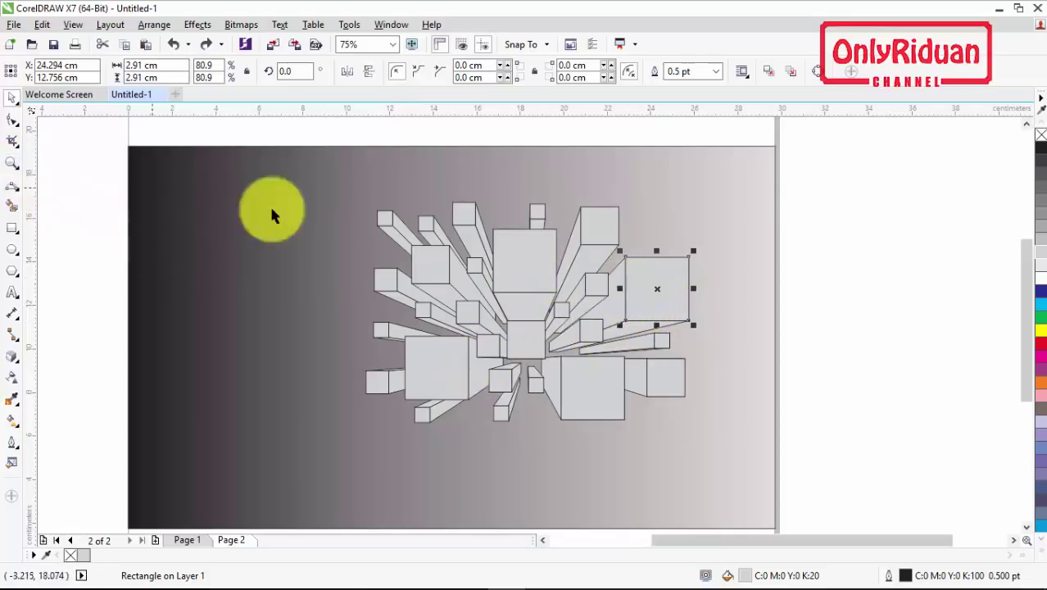
pyautogui.click(537, 273)
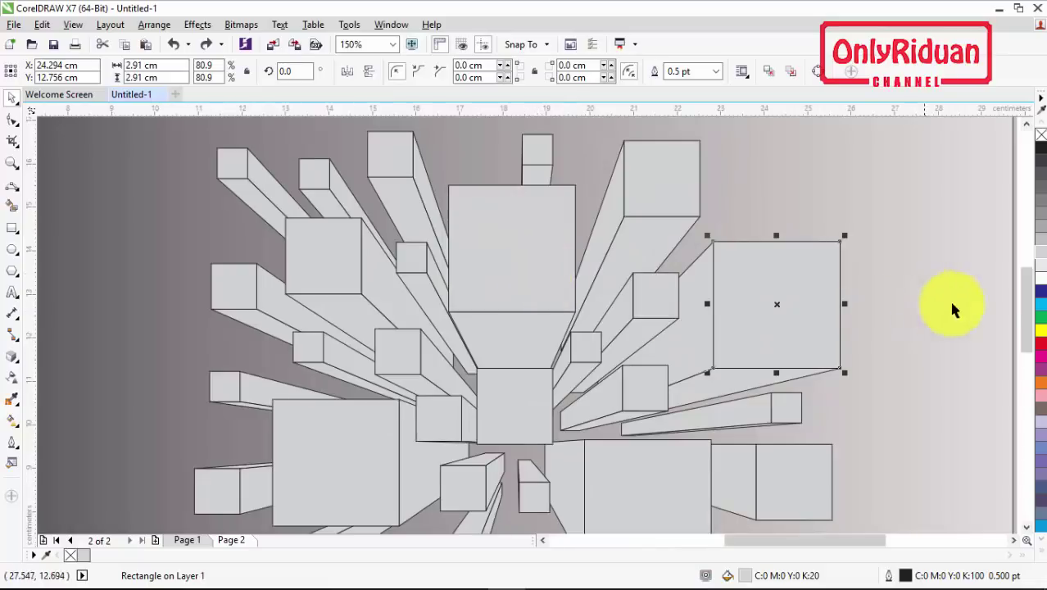
pyautogui.scroll(-2, 1024, 299)
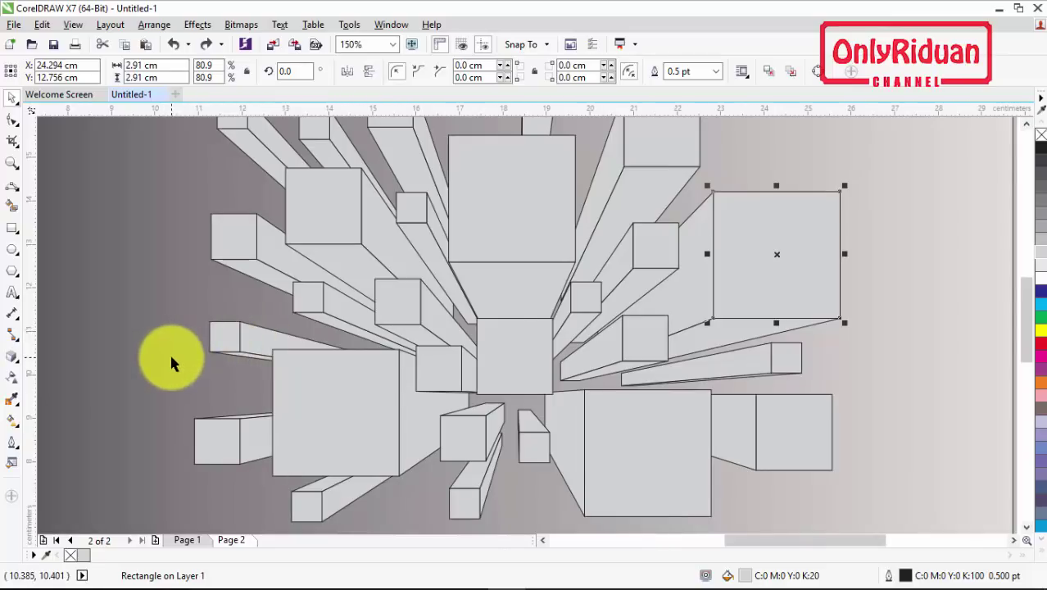
pyautogui.click(11, 362)
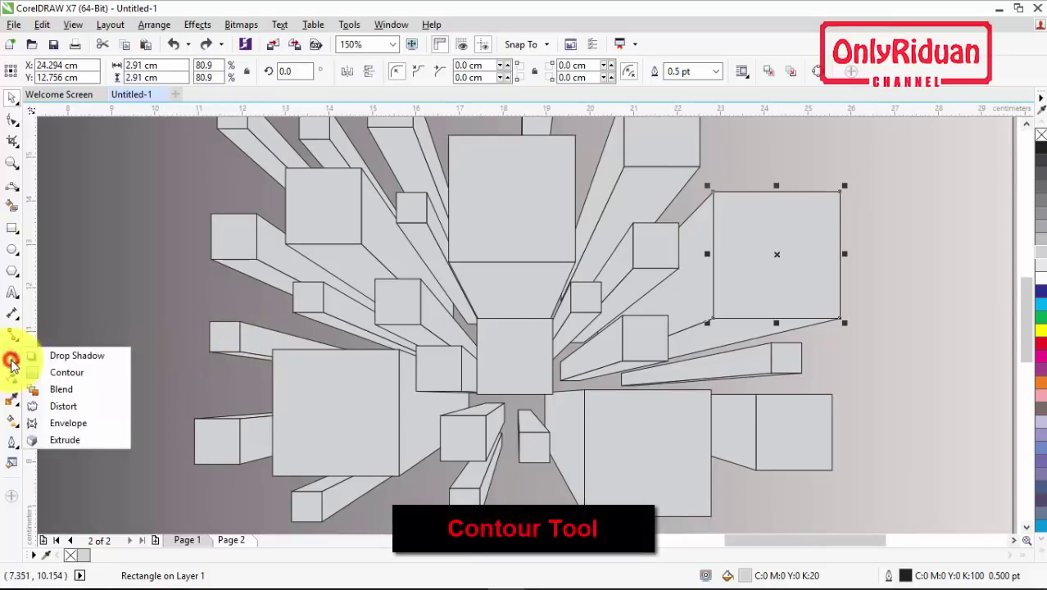
pyautogui.click(61, 371)
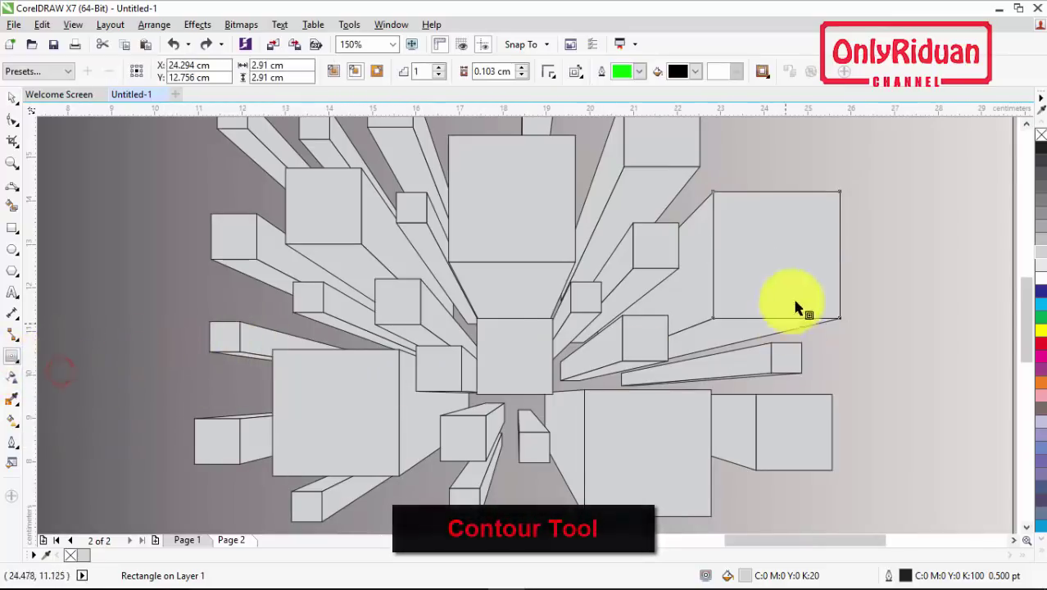
pyautogui.moveTo(779, 251); pyautogui.dragTo(820, 200)
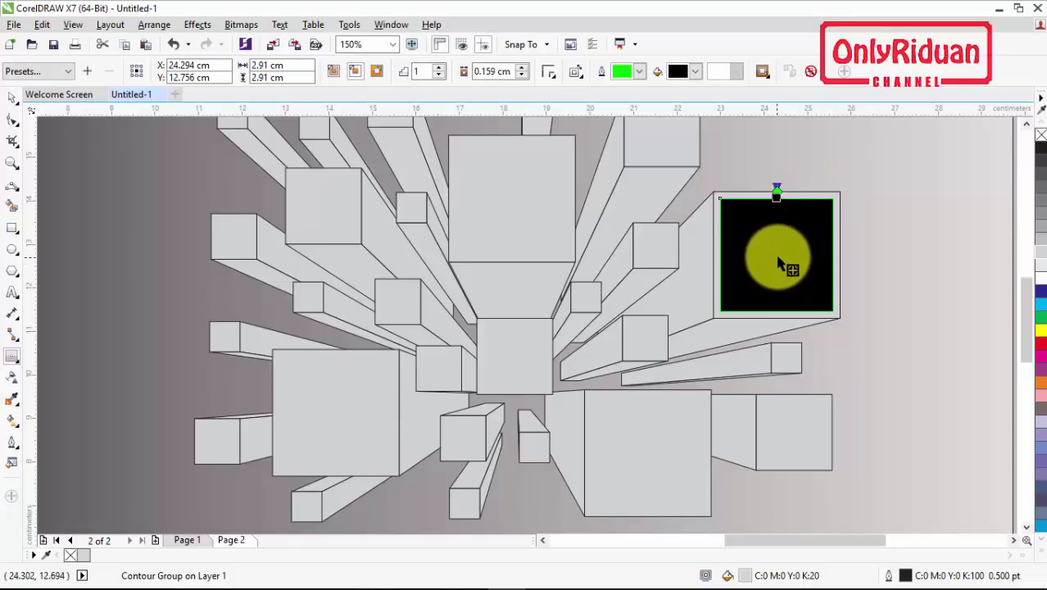
# Break the large square's contour group apart, and test the separation by moving the inner square aside and undoing the move.
pyautogui.hotkey('ctrl', 'k')
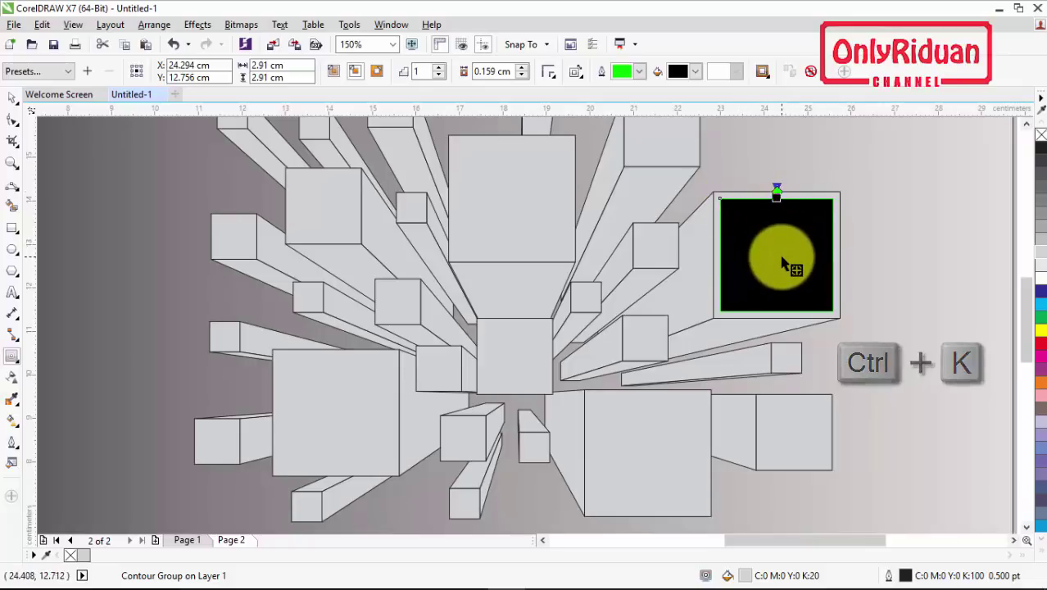
pyautogui.hotkey('ctrl', 'k')
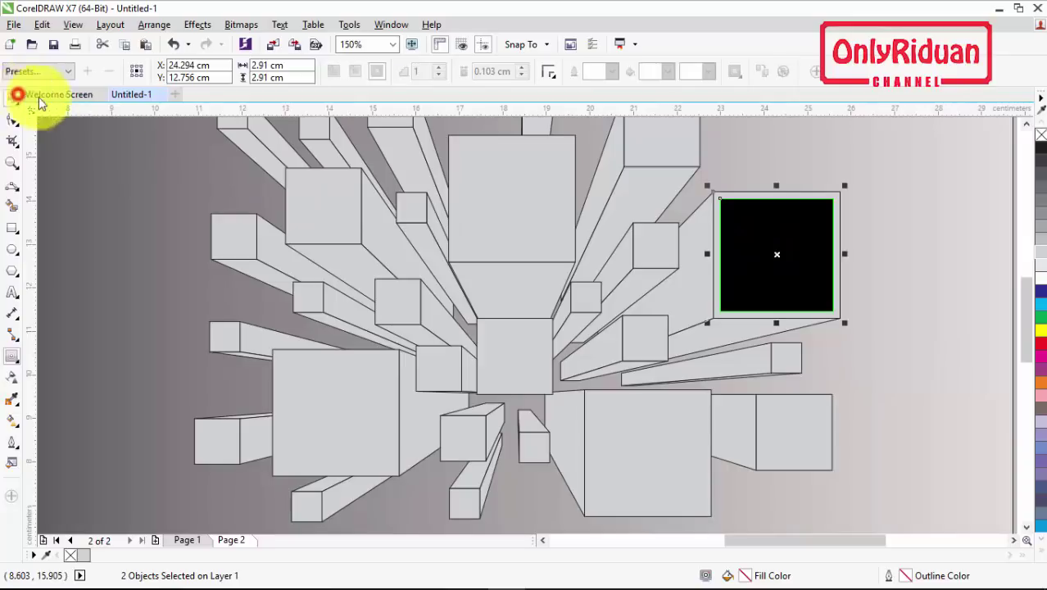
pyautogui.moveTo(783, 239); pyautogui.dragTo(922, 240)
pyautogui.hotkey('ctrl', 'z')
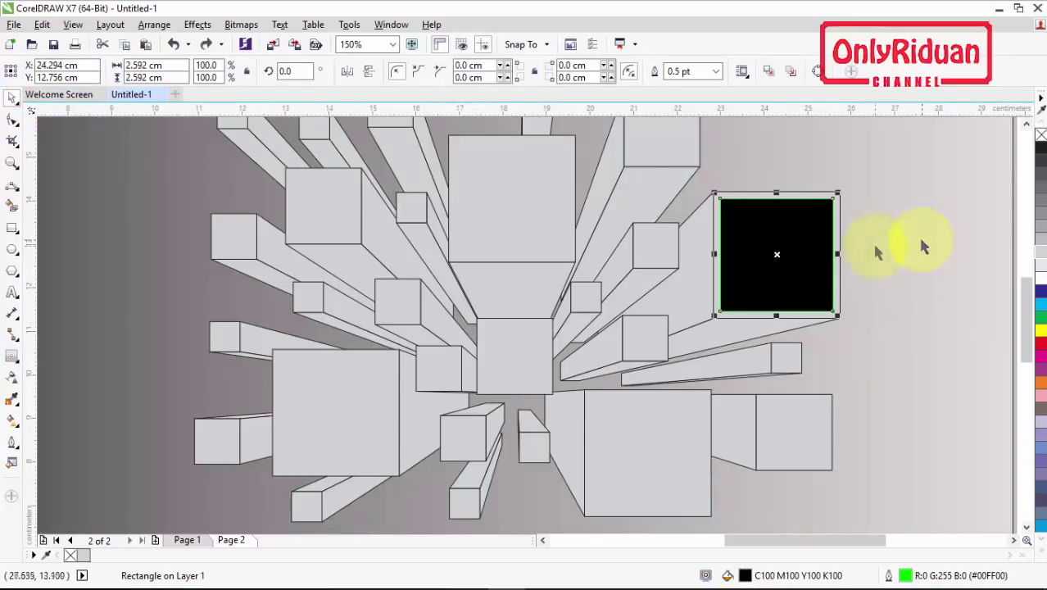
pyautogui.click(860, 243)
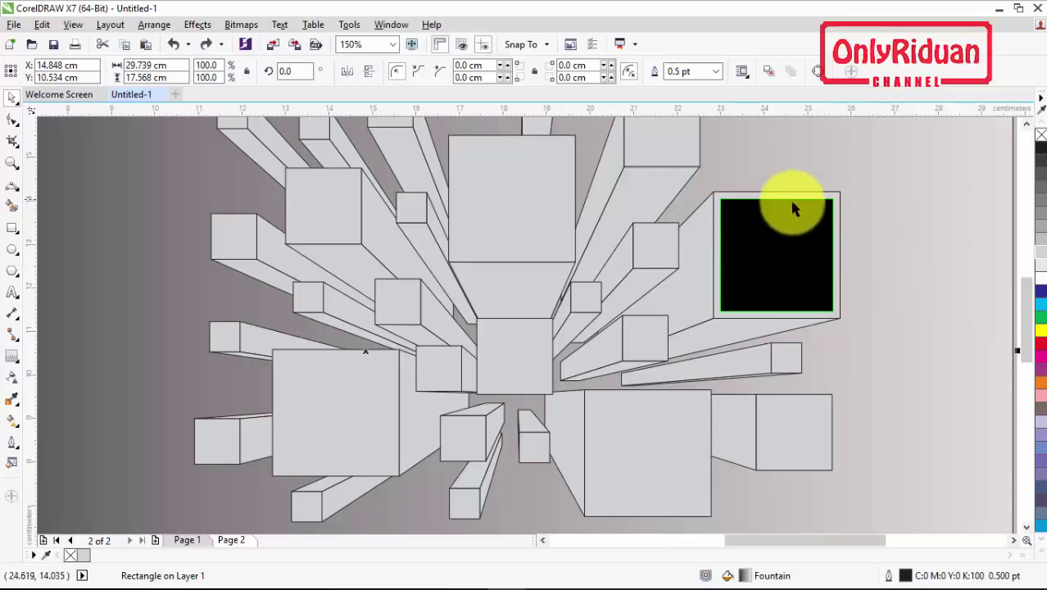
# Delete the other three large front squares: the upper-centre, lower-right and lower-left ones.
pyautogui.click(636, 436)
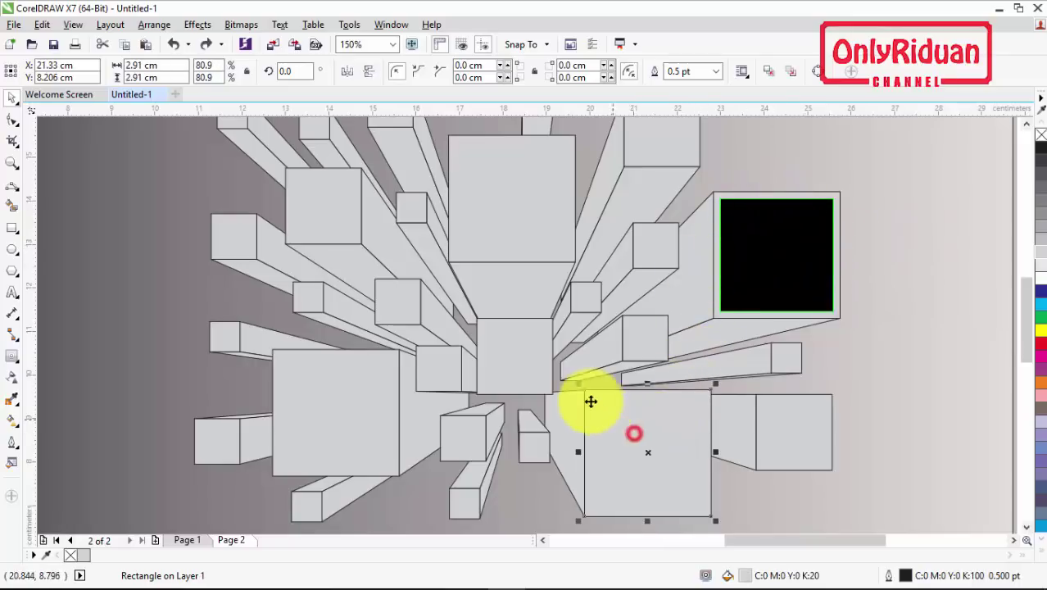
pyautogui.click(531, 215)
pyautogui.click(359, 386)
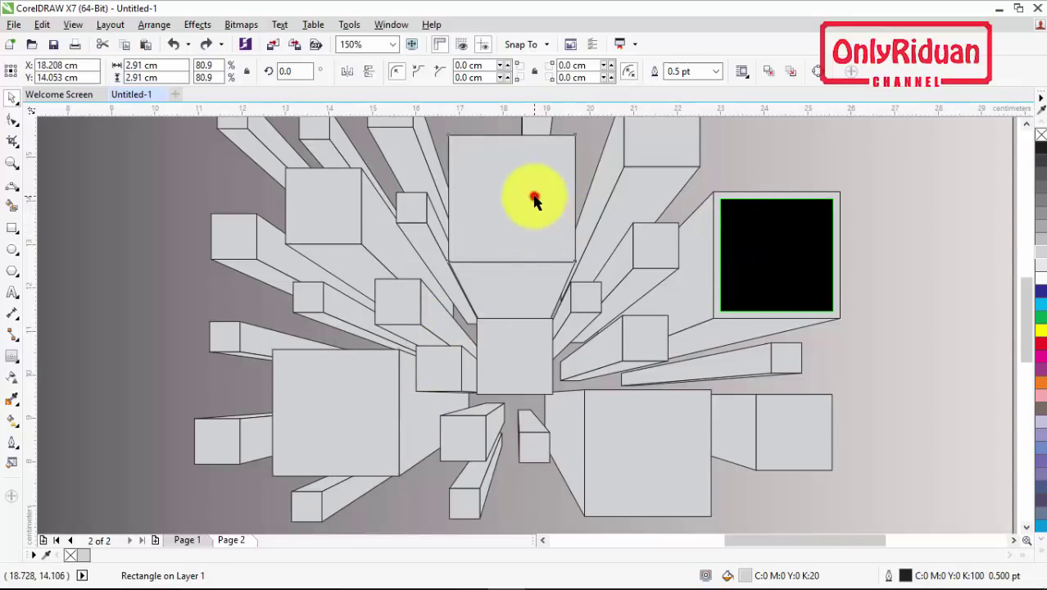
pyautogui.press('Delete')
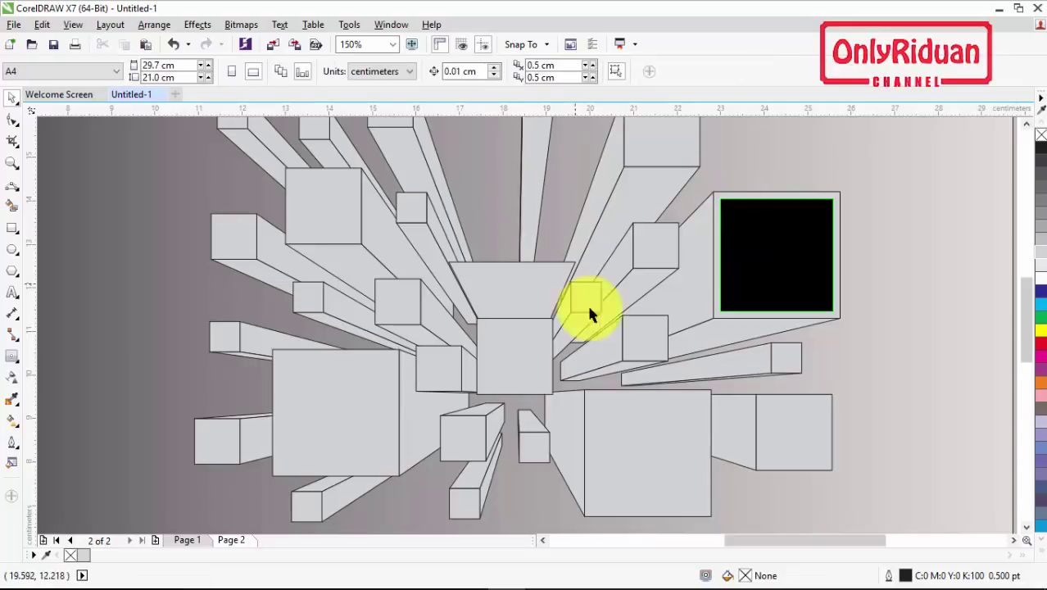
pyautogui.click(626, 423)
pyautogui.press('Delete')
pyautogui.click(363, 404)
pyautogui.press('Delete')
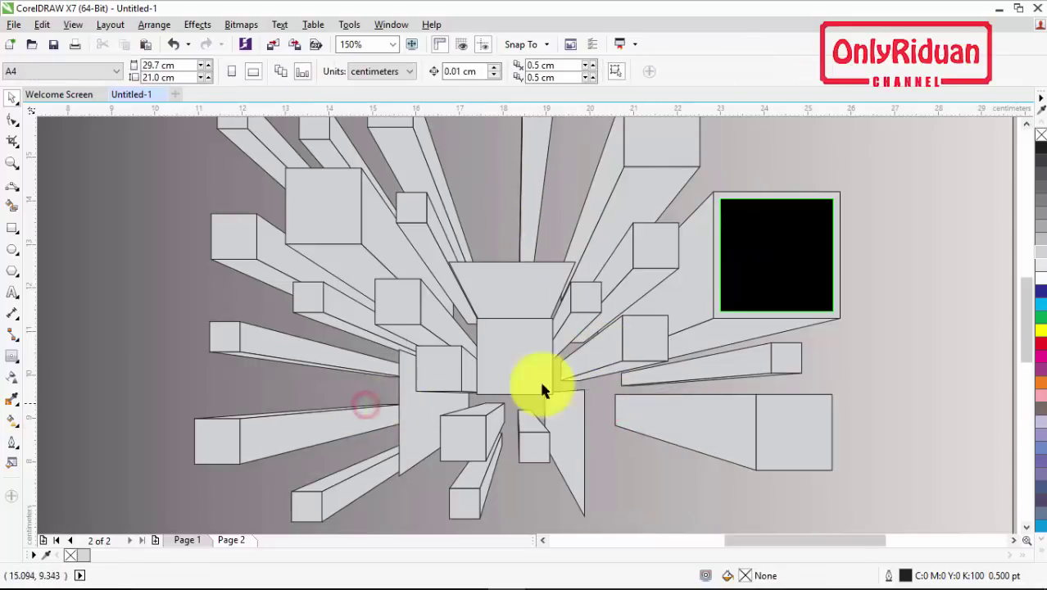
# Copy the large square together with its black inner square onto the lower-right, lower-left and upper-centre blocks, aligned to their corners.
pyautogui.click(765, 223)
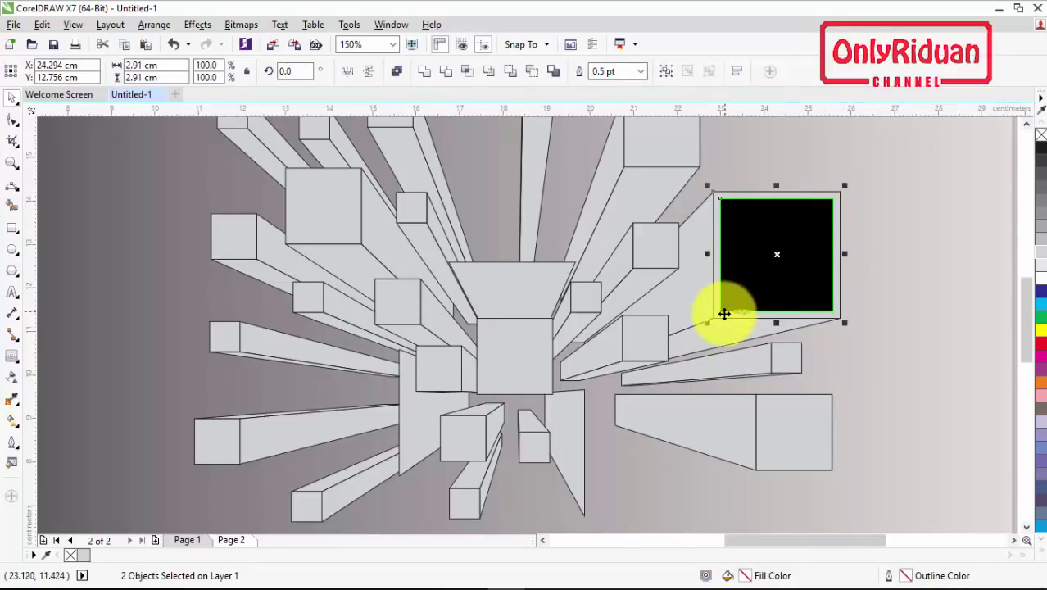
pyautogui.moveTo(714, 317); pyautogui.dragTo(585, 514)
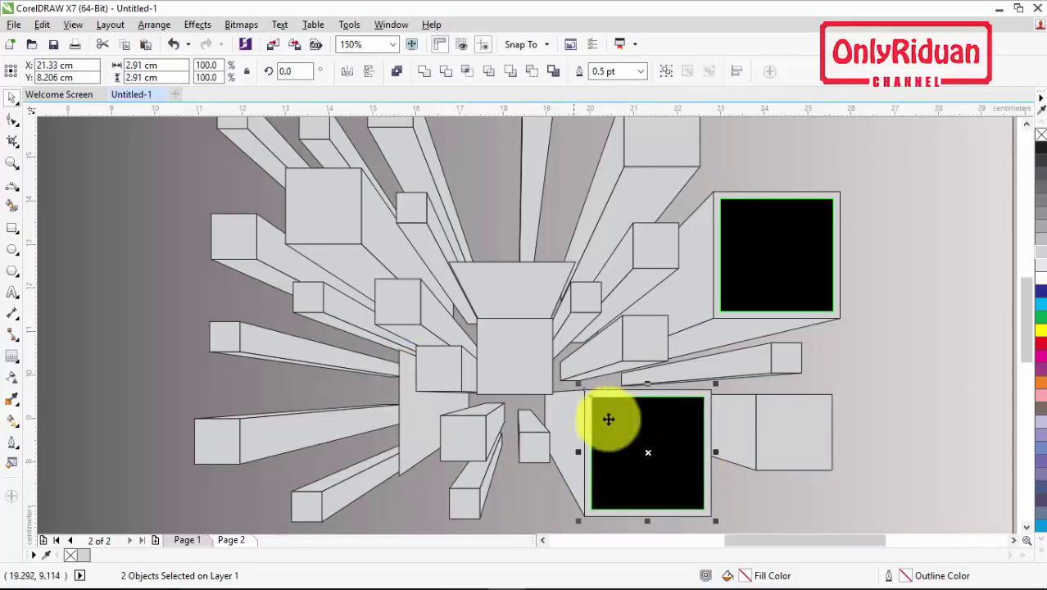
pyautogui.moveTo(712, 392); pyautogui.dragTo(398, 350)
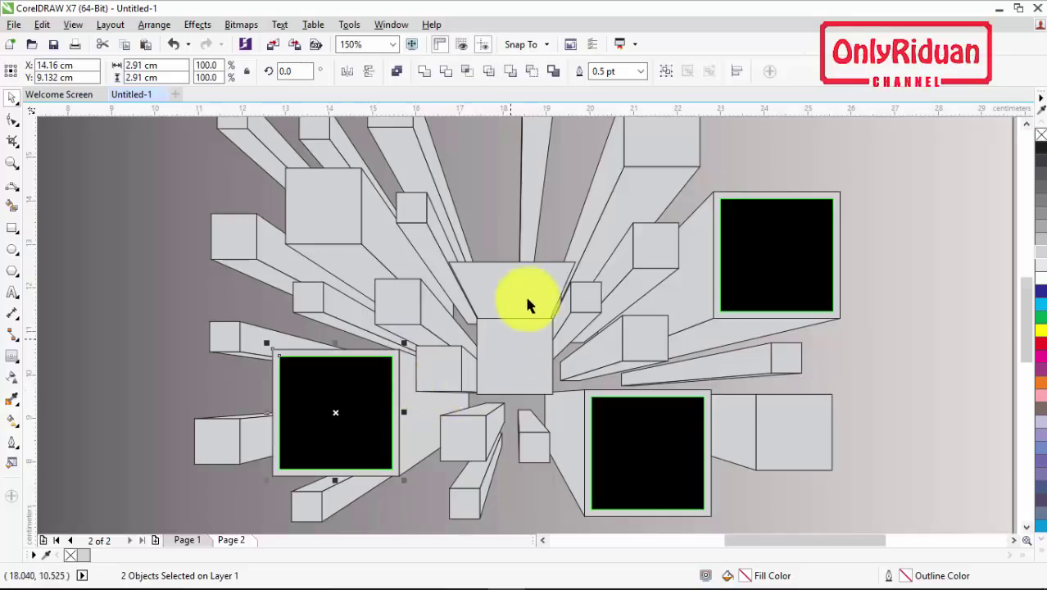
pyautogui.moveTo(398, 476); pyautogui.dragTo(576, 262)
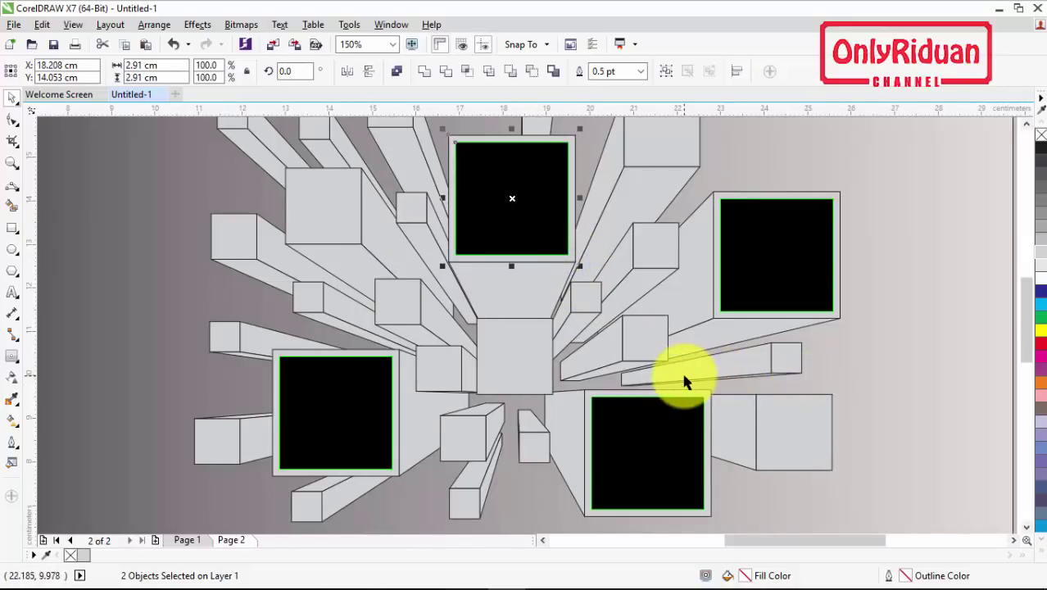
pyautogui.click(641, 432)
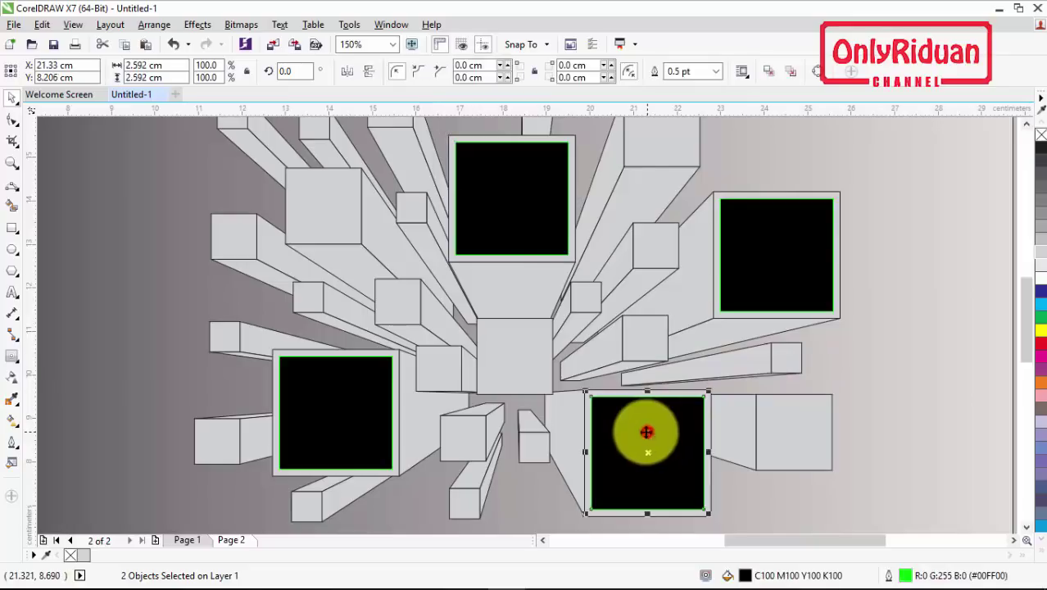
pyautogui.click(528, 220)
pyautogui.click(335, 381)
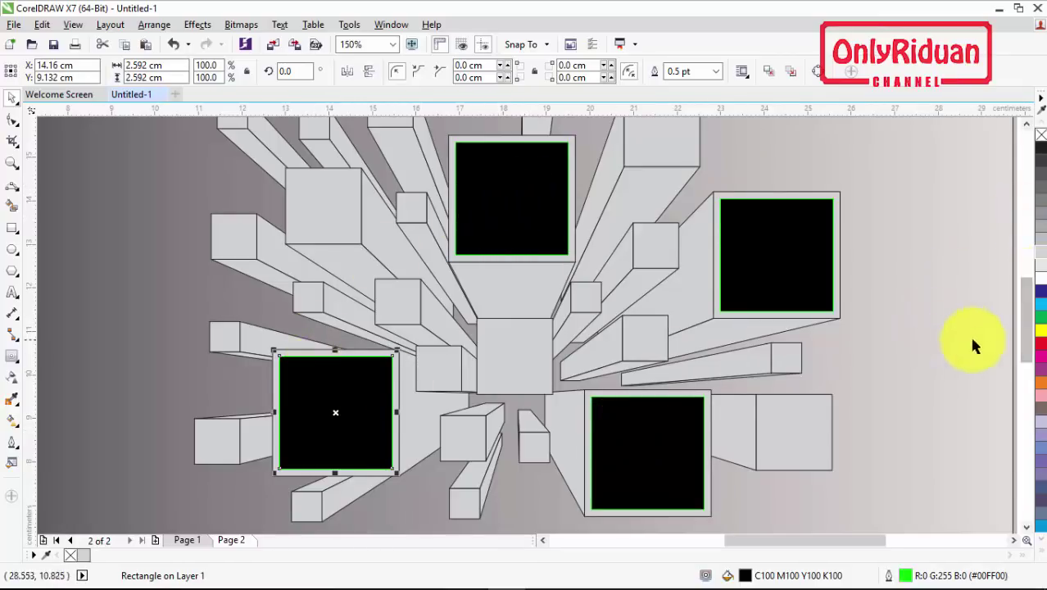
# Add a one-step inside contour of about 0.13 cm to the medium square at the upper right of the design and break it apart.
pyautogui.moveTo(1027, 331); pyautogui.dragTo(1029, 323)
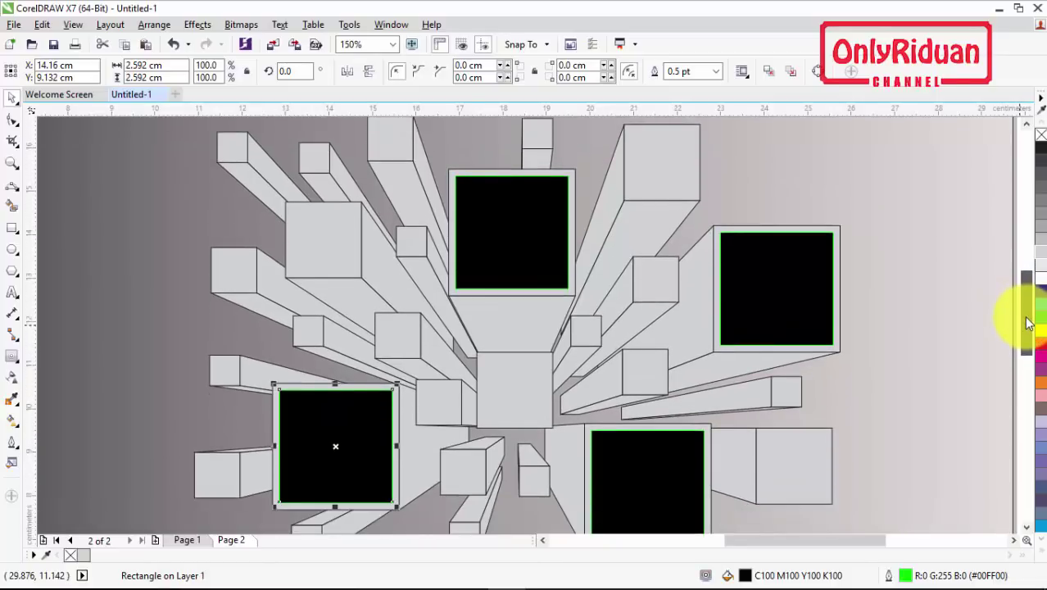
pyautogui.click(653, 164)
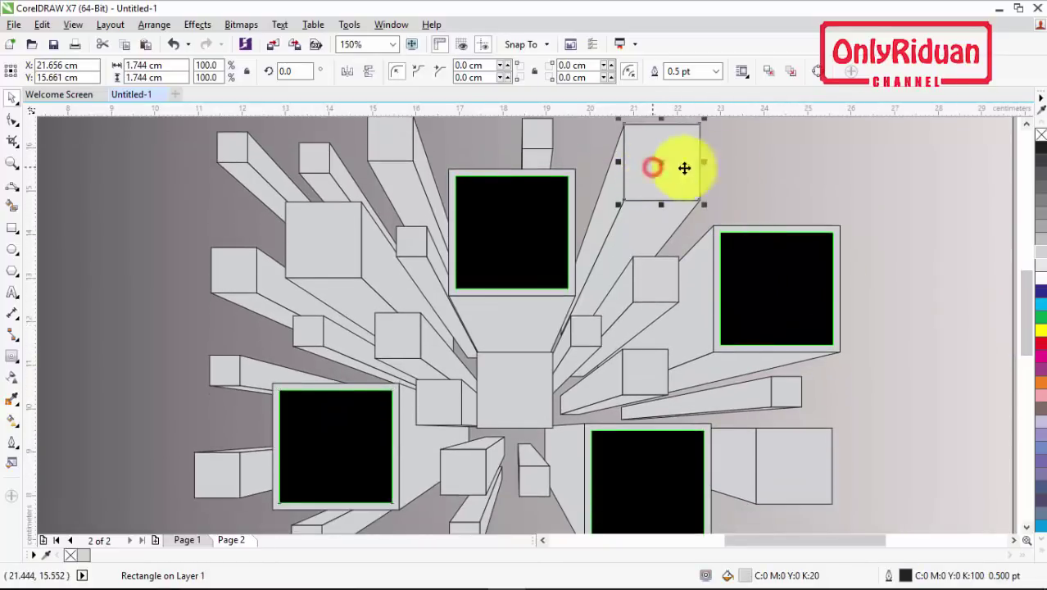
pyautogui.click(1027, 124)
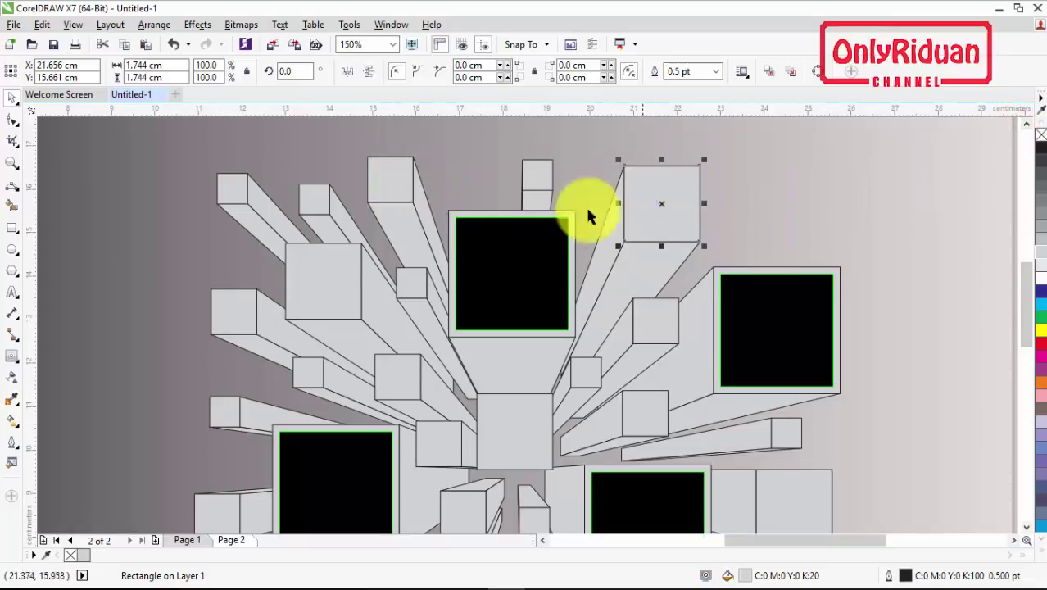
pyautogui.click(13, 361)
pyautogui.moveTo(662, 168); pyautogui.dragTo(695, 179)
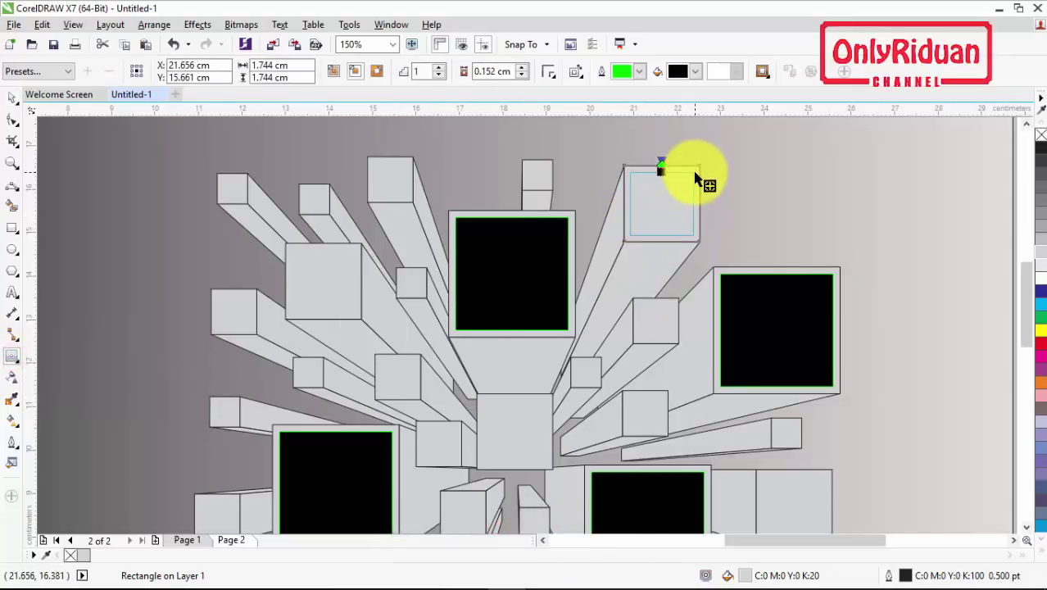
pyautogui.moveTo(695, 179); pyautogui.dragTo(699, 179)
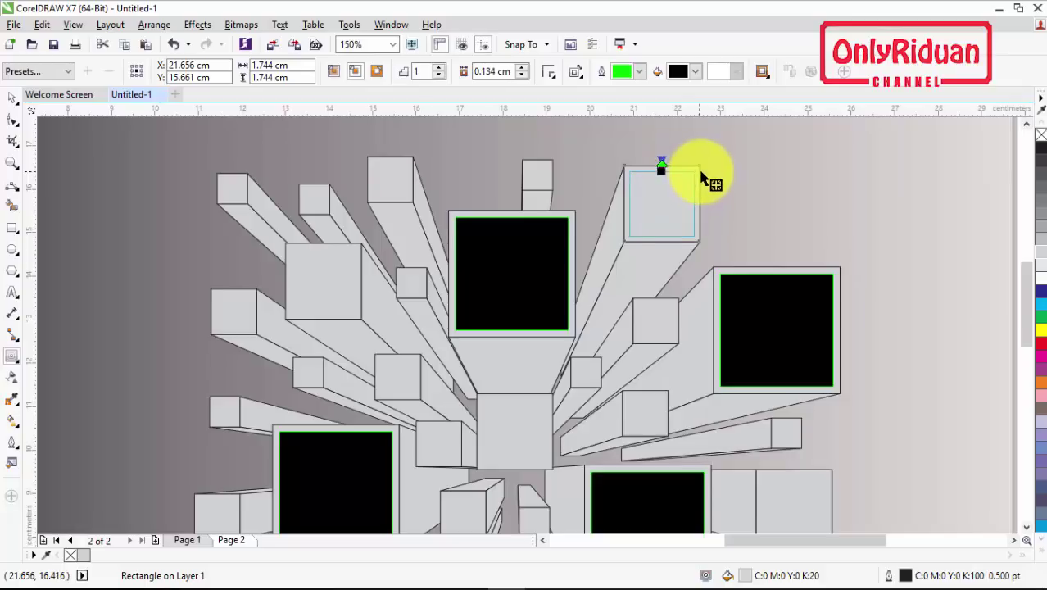
pyautogui.moveTo(701, 175); pyautogui.dragTo(698, 176)
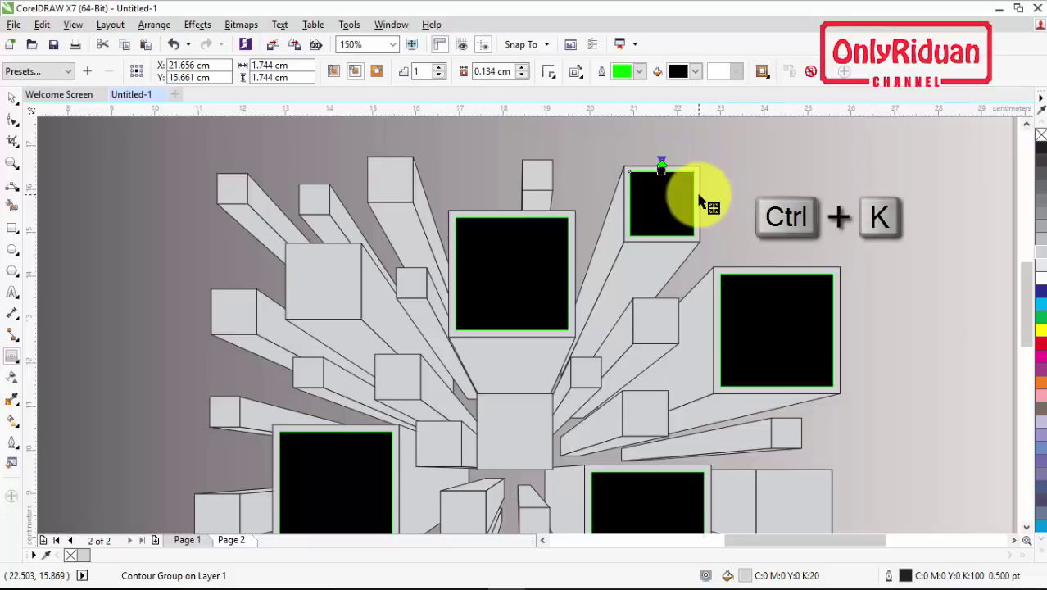
pyautogui.hotkey('ctrl', 'k')
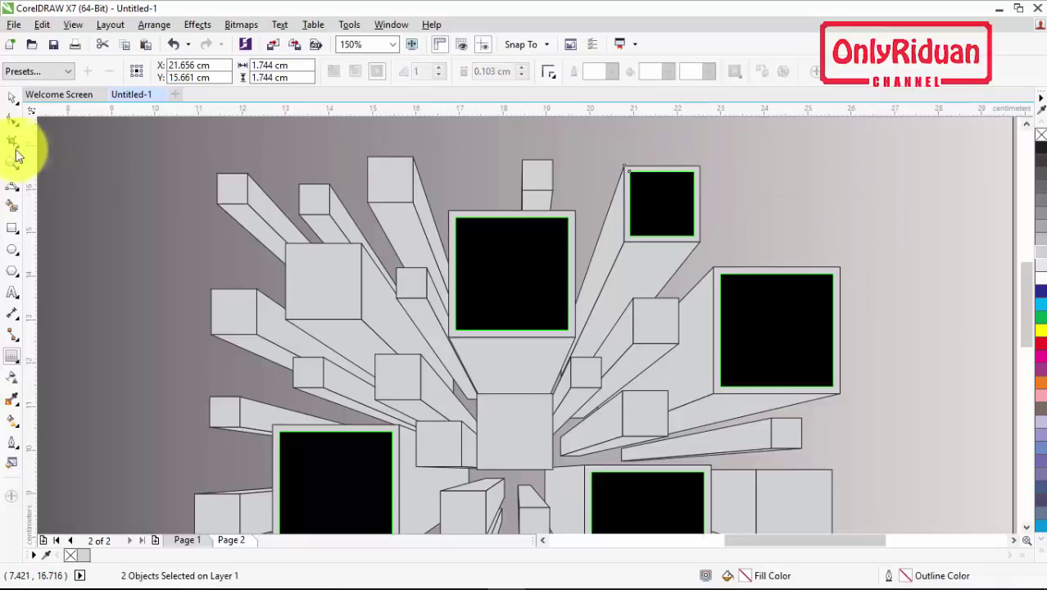
pyautogui.click(13, 99)
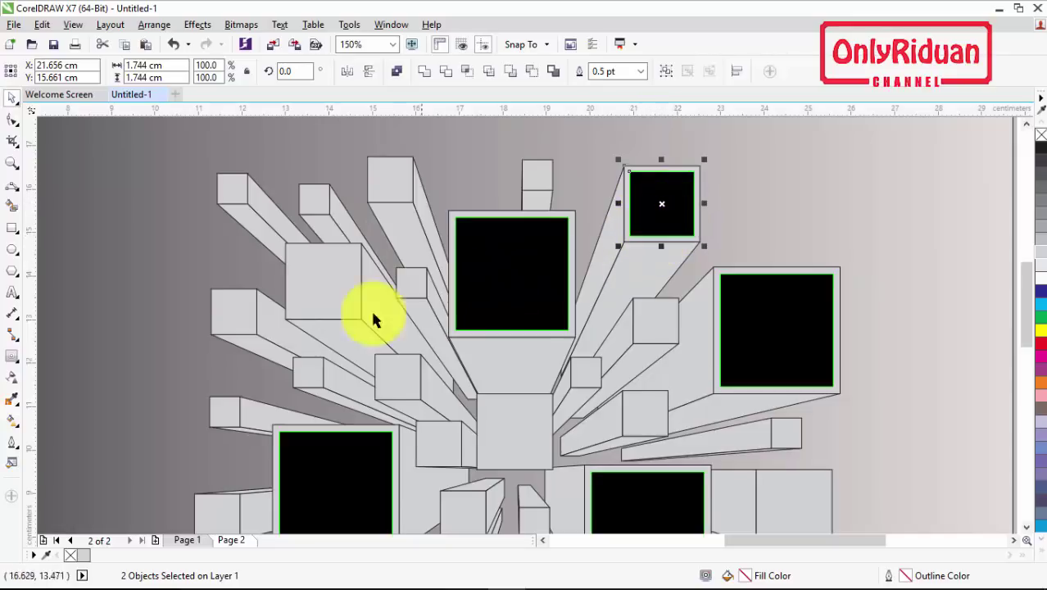
# Delete the other three medium front squares: the upper-left, central and lower-right ones.
pyautogui.click(328, 285)
pyautogui.press('Delete')
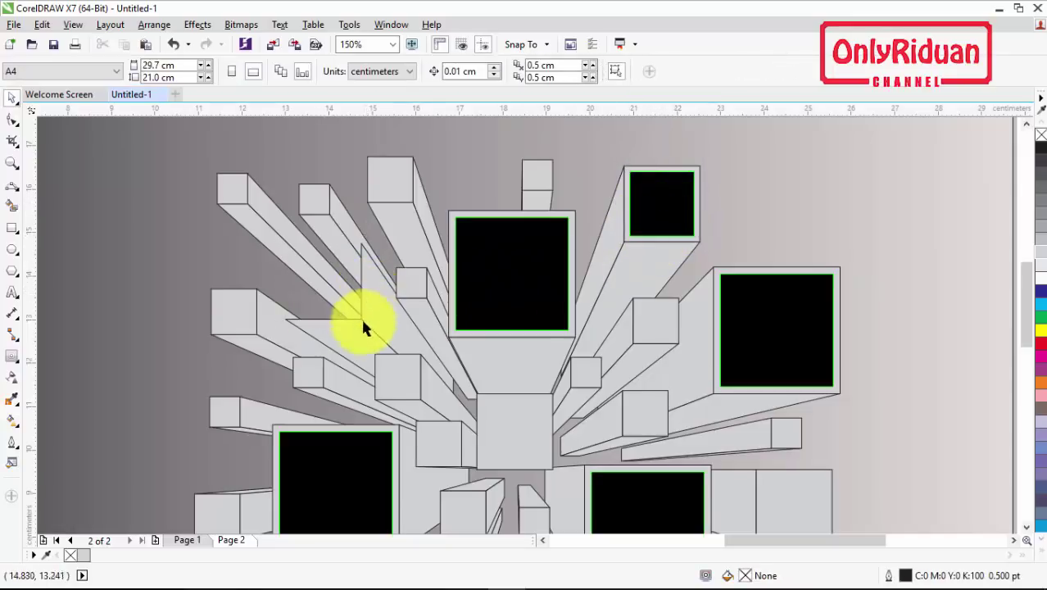
pyautogui.click(507, 416)
pyautogui.press('Delete')
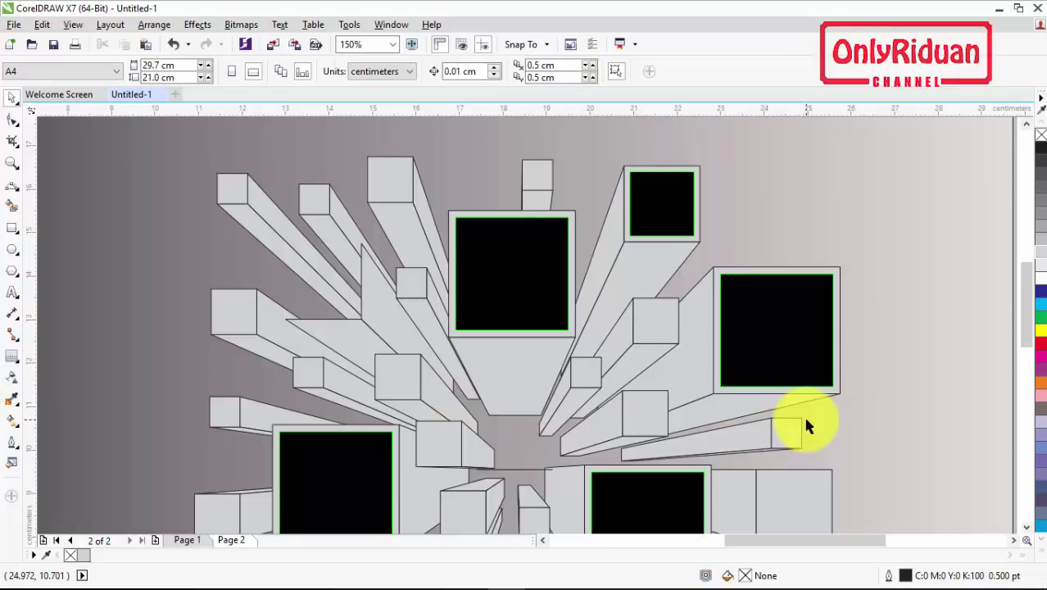
pyautogui.moveTo(1029, 302); pyautogui.dragTo(1029, 348)
pyautogui.click(774, 349)
pyautogui.press('Delete')
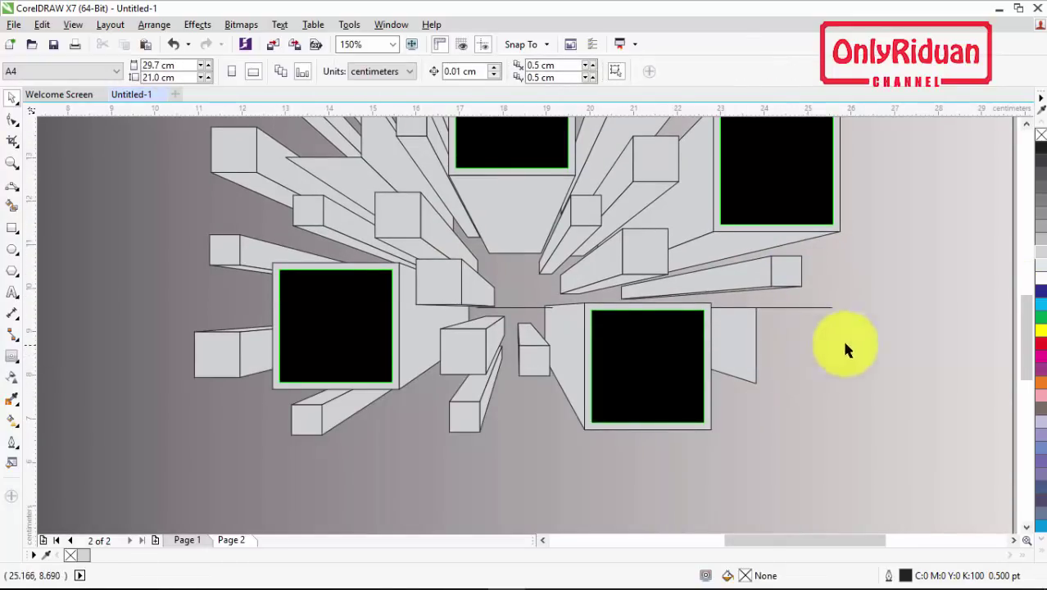
# Copy the medium square together with its black inner square onto the upper-left, central and lower-right blocks, aligned to their corners.
pyautogui.moveTo(1027, 344); pyautogui.dragTo(1030, 305)
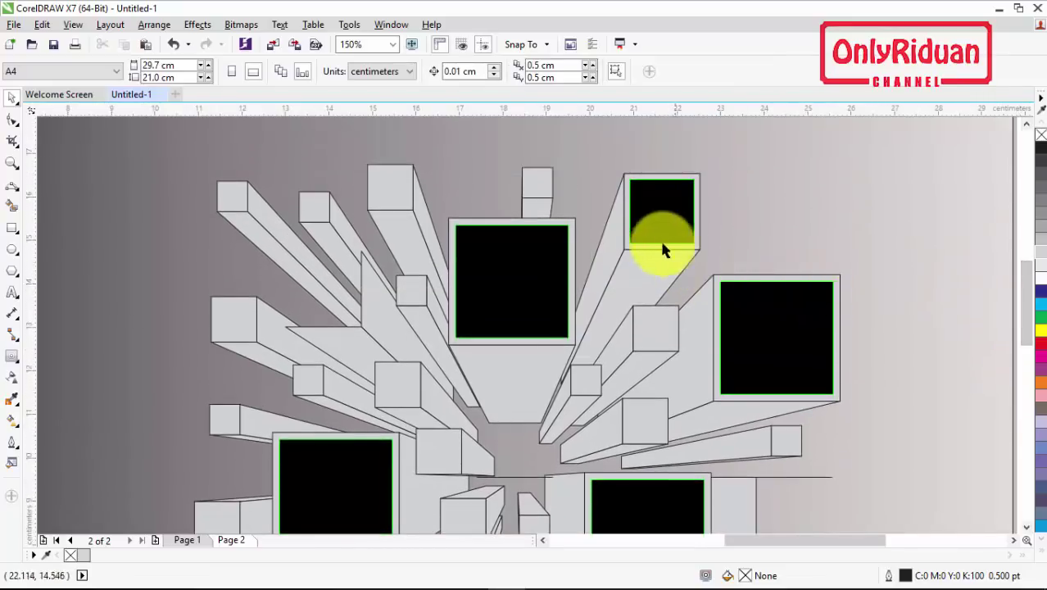
pyautogui.click(647, 225)
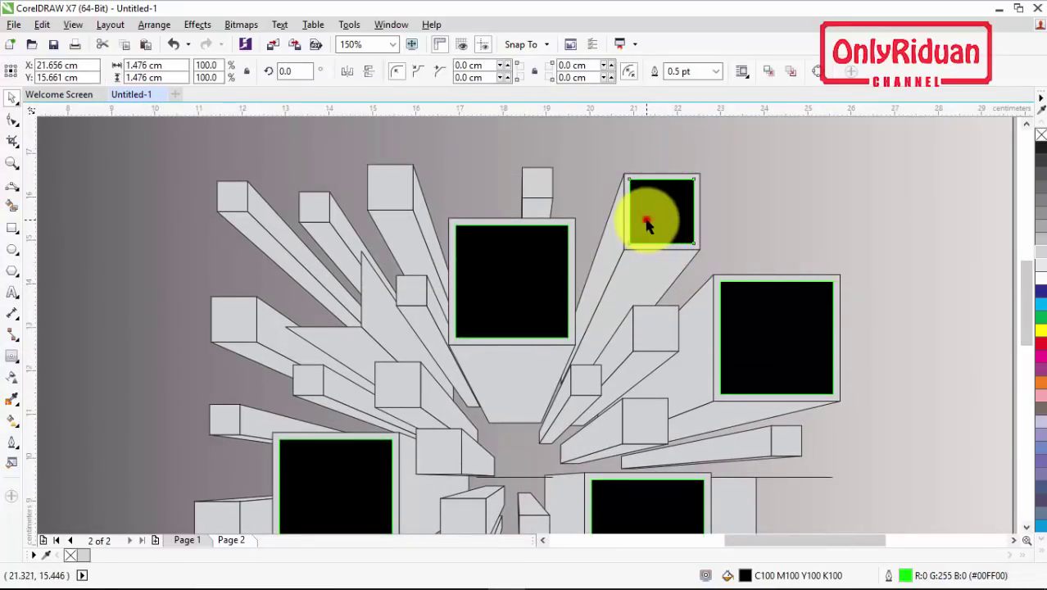
pyautogui.keyDown('shift'); pyautogui.click(698, 220); pyautogui.keyUp('shift')
pyautogui.moveTo(701, 245); pyautogui.dragTo(551, 477)
pyautogui.scroll(-4, 1025, 297)
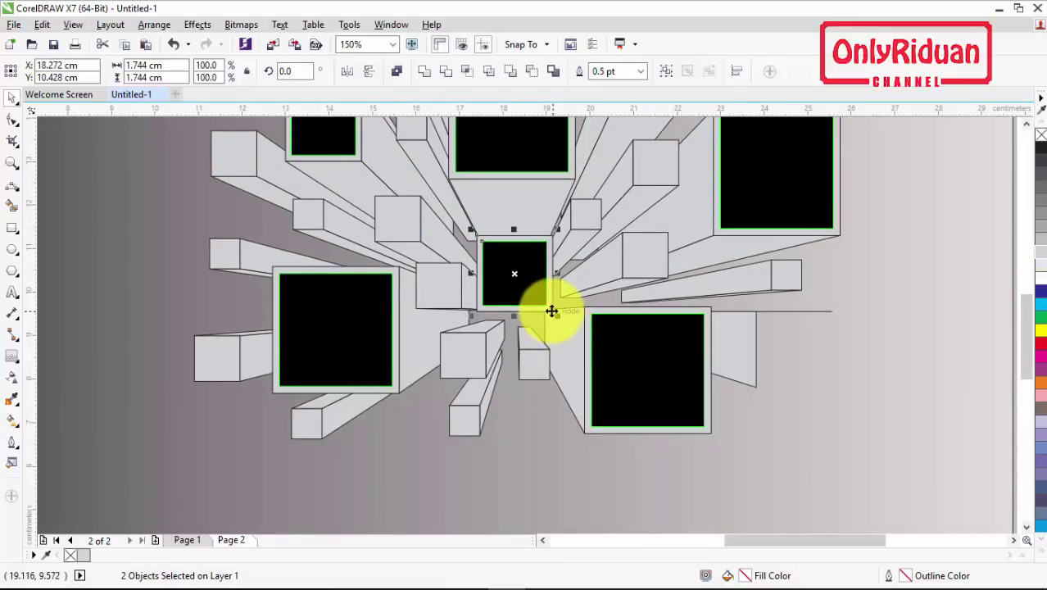
pyautogui.moveTo(477, 310); pyautogui.dragTo(755, 382)
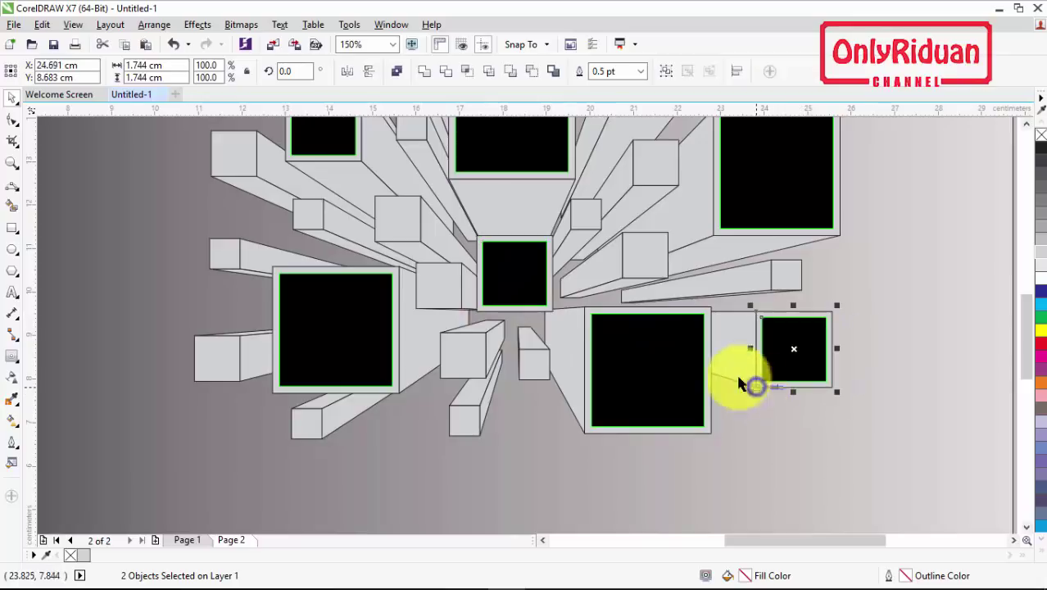
# Add a one-step inside contour of about 0.11 cm to the 1.047 cm square below the upper-right medium block.
pyautogui.moveTo(1028, 326)
pyautogui.mouseDown()
pyautogui.moveTo(1029, 299)
pyautogui.moveTo(1029, 309)
pyautogui.mouseUp()
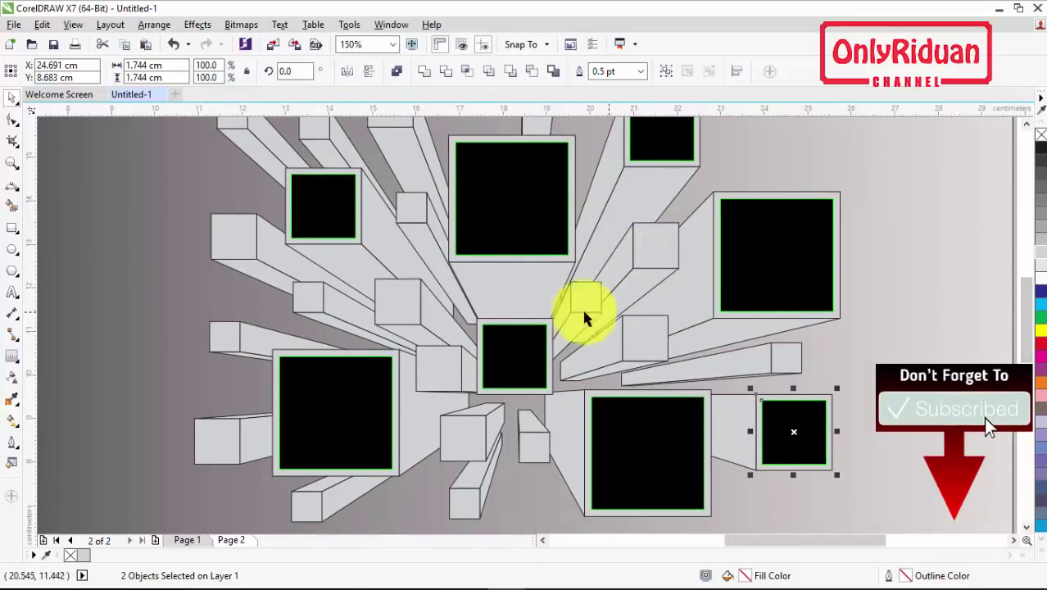
pyautogui.moveTo(1024, 315); pyautogui.dragTo(1028, 295)
pyautogui.click(649, 300)
pyautogui.click(11, 358)
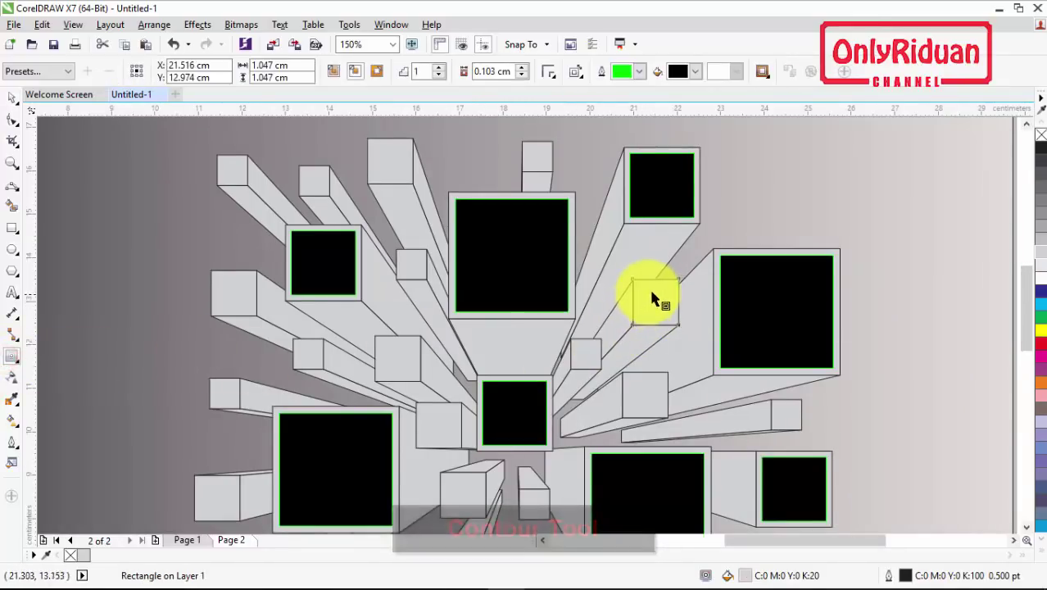
pyautogui.moveTo(654, 297); pyautogui.dragTo(681, 287)
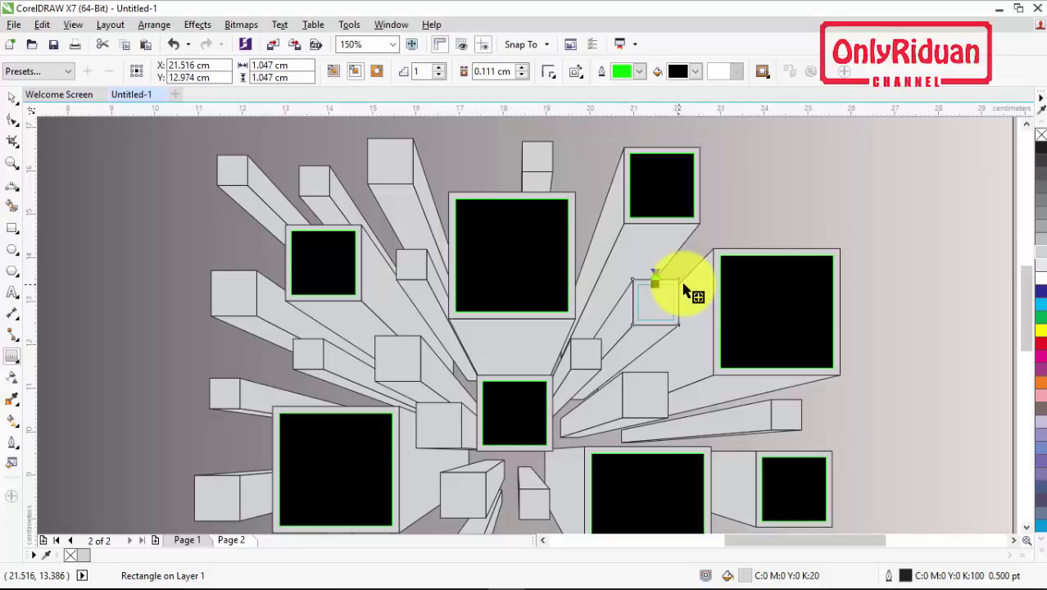
pyautogui.moveTo(693, 285); pyautogui.dragTo(677, 290)
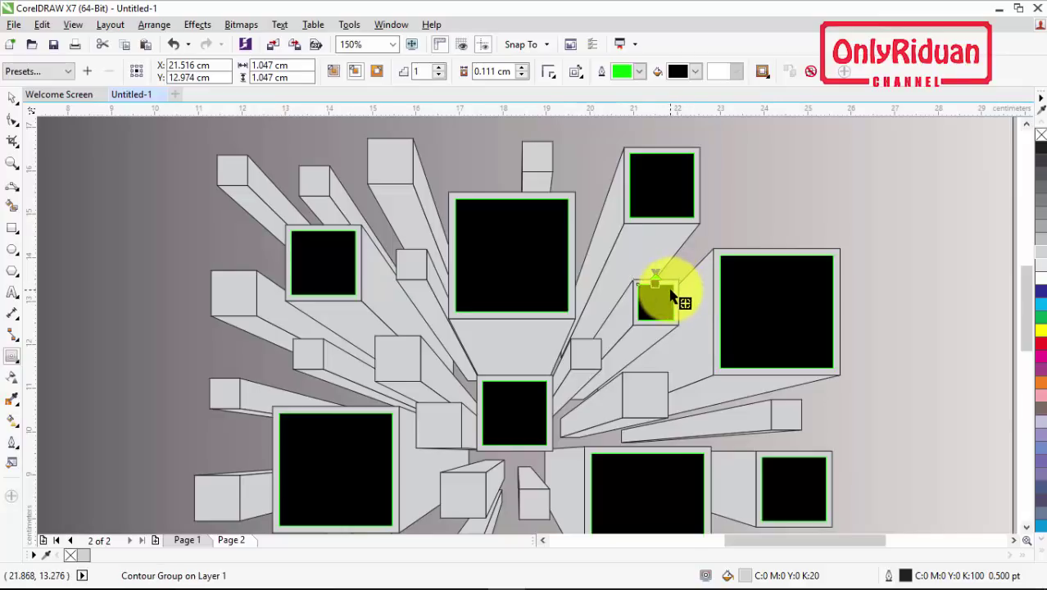
# Reduce that contour's offset to about 0.054 cm and break the contour group apart.
pyautogui.scroll(4, 670, 291)
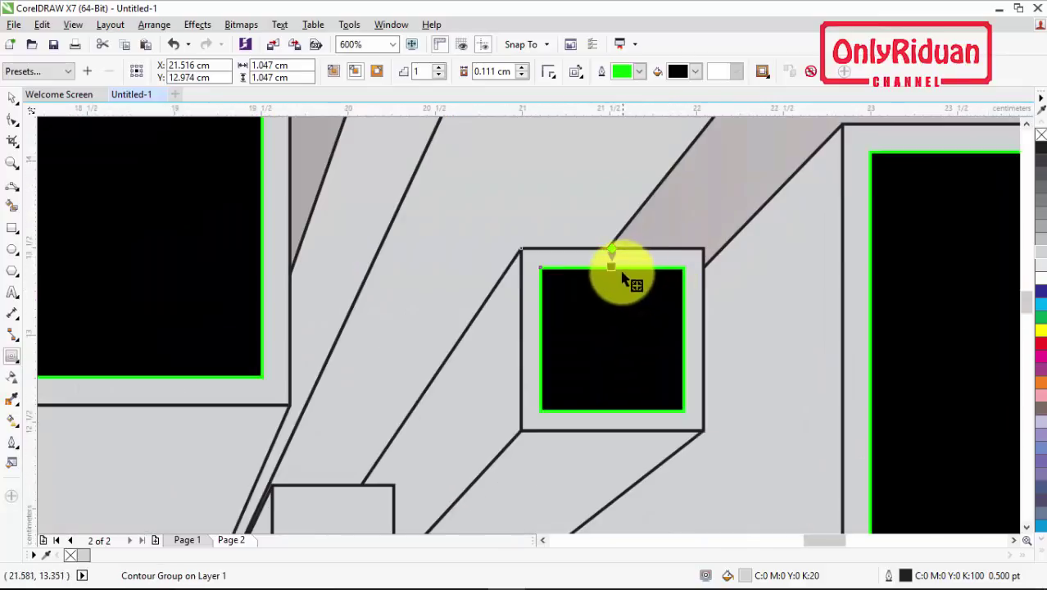
pyautogui.moveTo(612, 265); pyautogui.dragTo(616, 264)
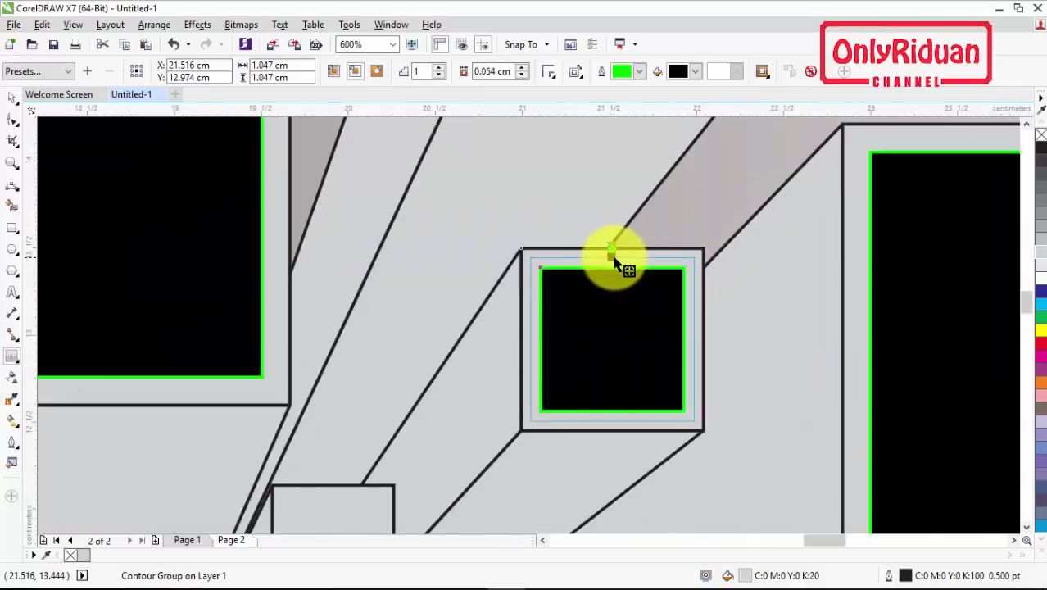
pyautogui.scroll(-4, 616, 263)
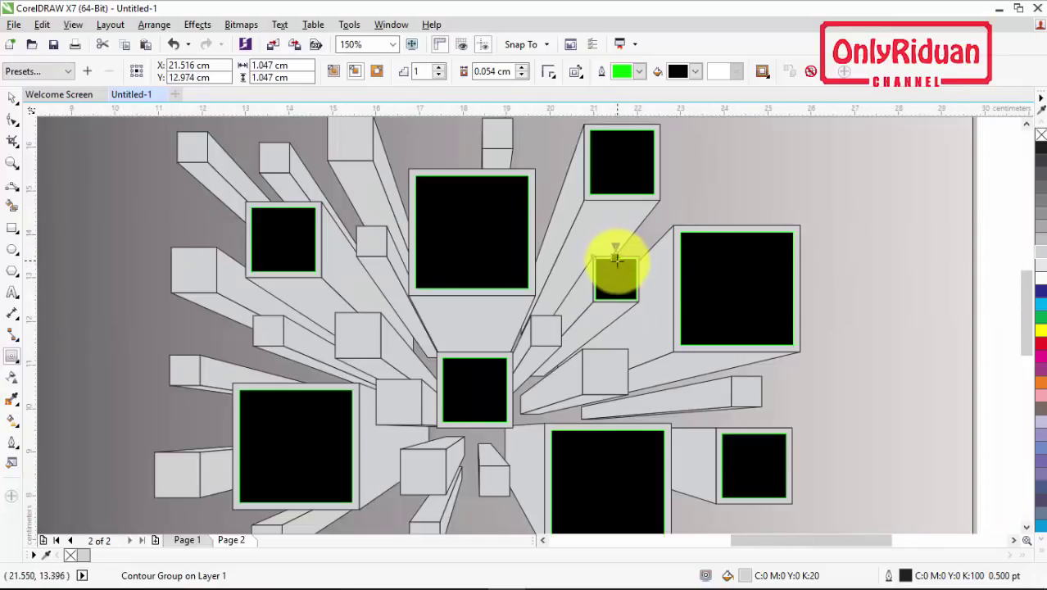
pyautogui.hotkey('ctrl', 'k')
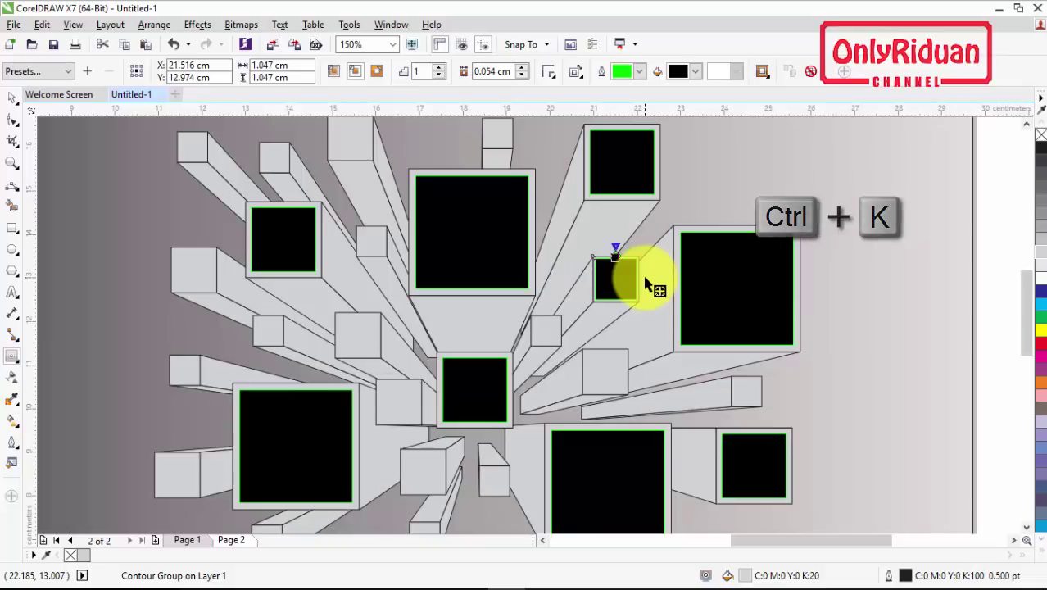
# Delete the other 1.047 cm front squares across the design, keeping only the contoured one.
pyautogui.click(13, 97)
pyautogui.click(365, 337)
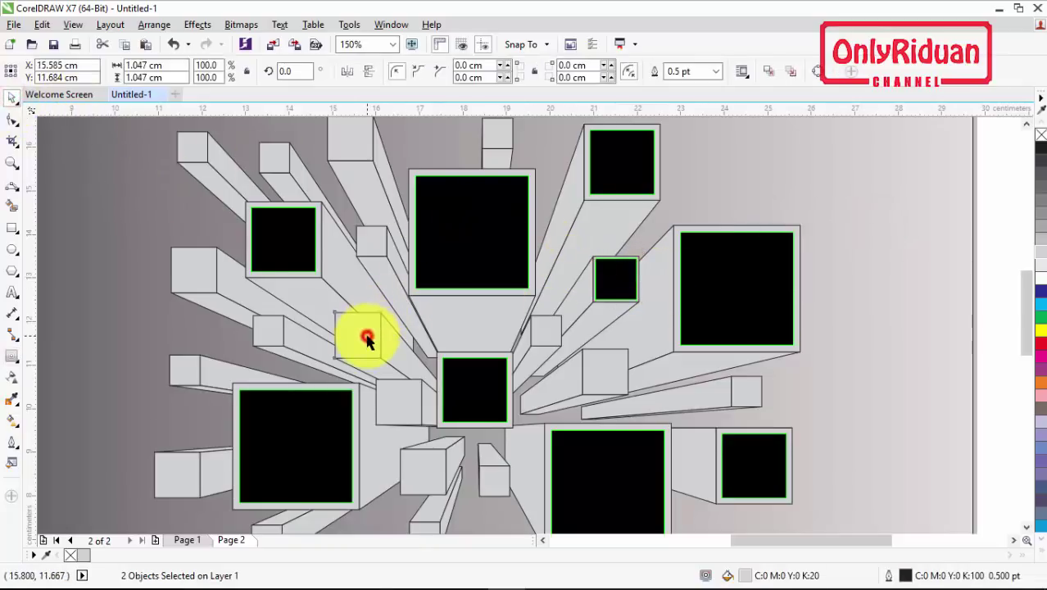
pyautogui.press('Delete')
pyautogui.click(351, 141)
pyautogui.press('Delete')
pyautogui.click(402, 403)
pyautogui.press('Delete')
pyautogui.click(436, 461)
pyautogui.press('Delete')
pyautogui.click(182, 468)
pyautogui.press('Delete')
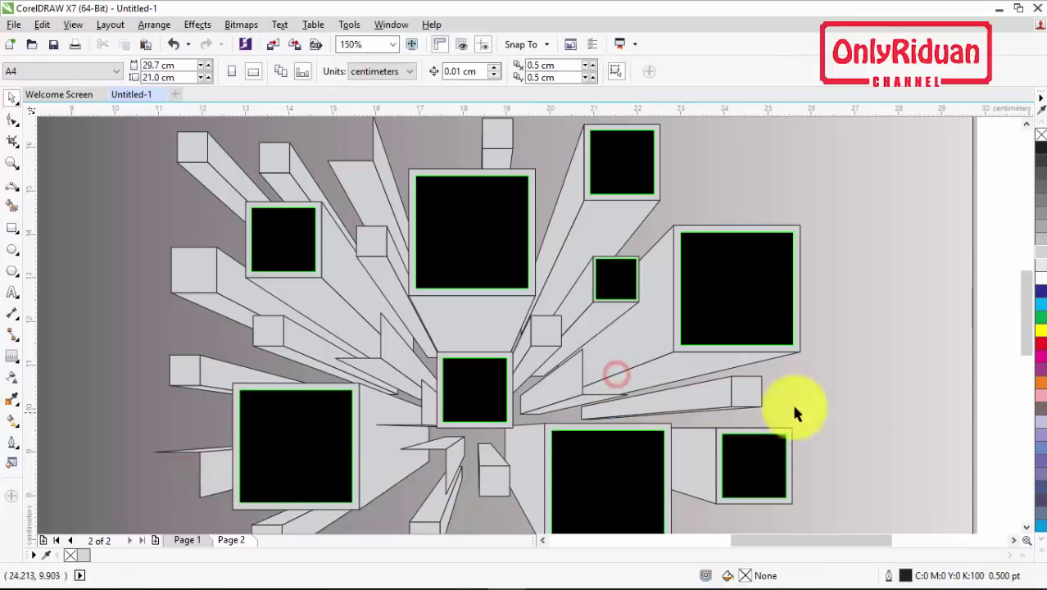
pyautogui.moveTo(1026, 305)
pyautogui.mouseDown()
pyautogui.moveTo(1030, 329)
pyautogui.moveTo(1030, 308)
pyautogui.mouseUp()
pyautogui.click(204, 287)
pyautogui.press('Delete')
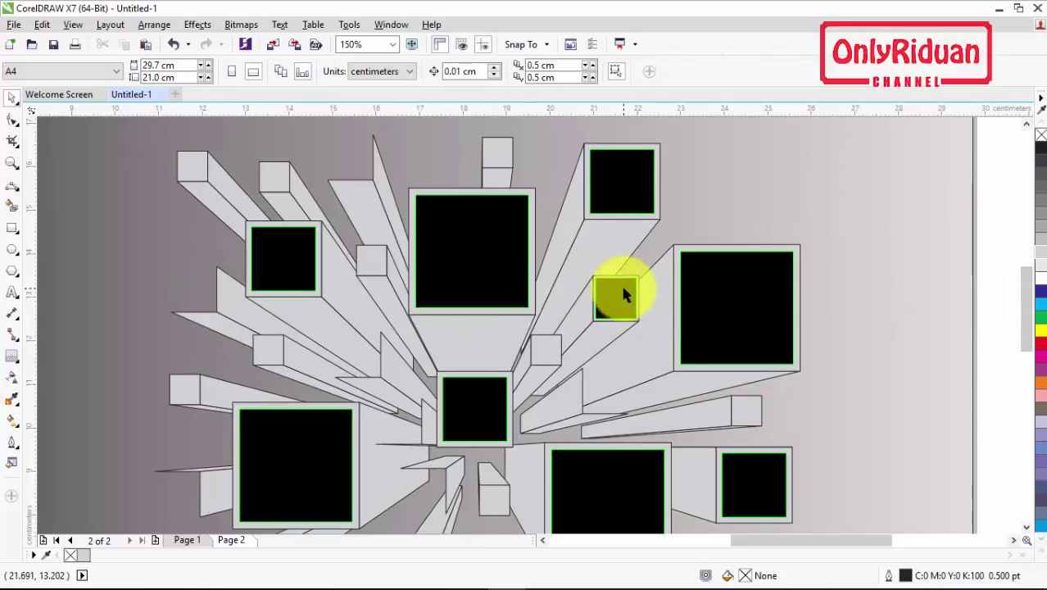
# Remove the green outline from the 1.047 cm square's black inner square, and select it together with its surrounding square.
pyautogui.scroll(4, 624, 295)
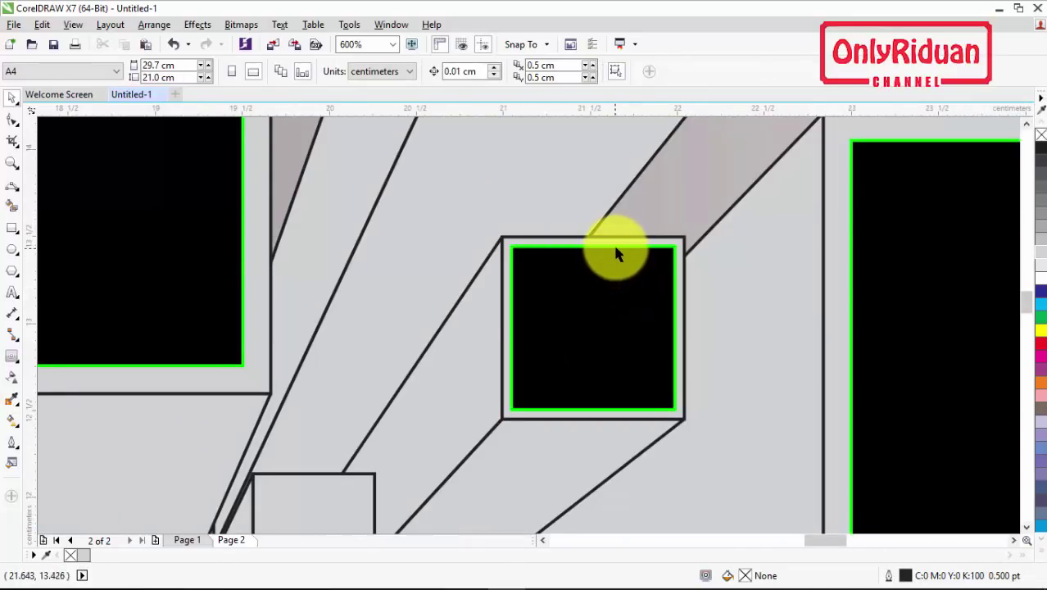
pyautogui.click(616, 248)
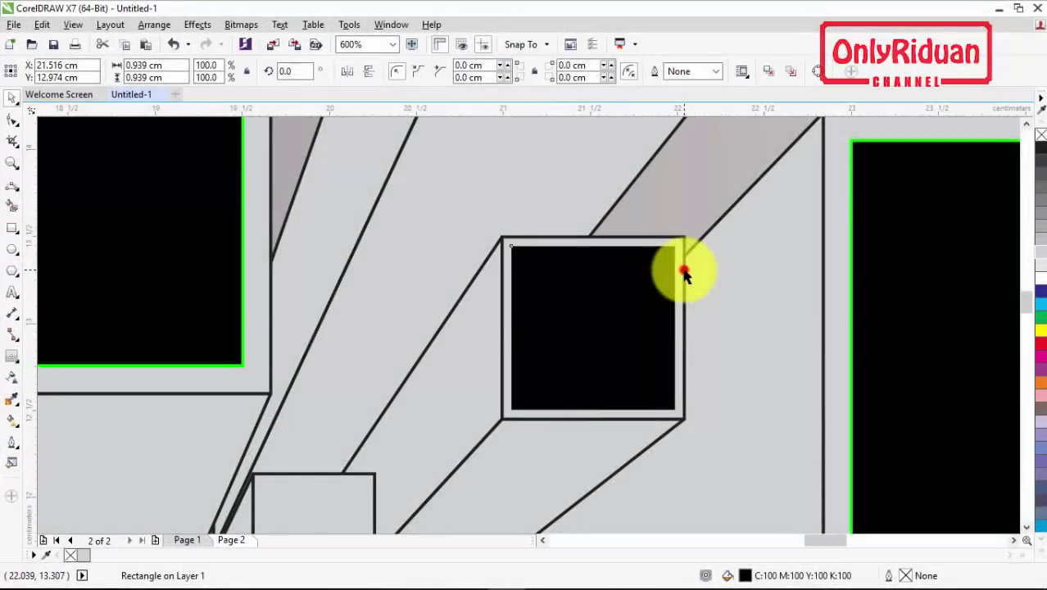
pyautogui.keyDown('shift'); pyautogui.click(683, 275); pyautogui.keyUp('shift')
pyautogui.scroll(-4, 688, 277)
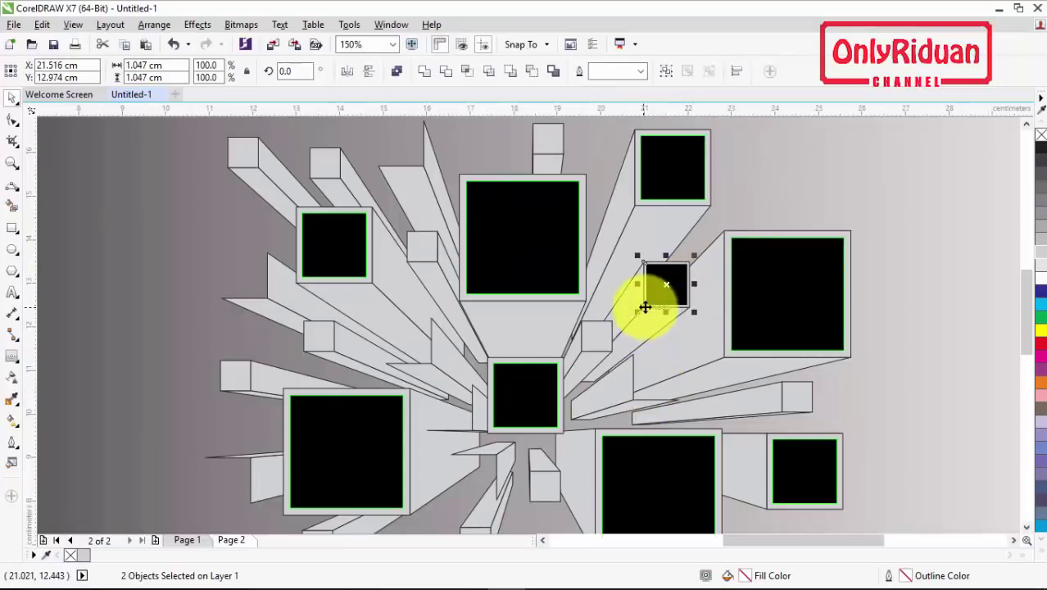
# Copy the selected pair of squares onto the open blocks of the same size at the right, upper left, left, centre left and bottom.
pyautogui.moveTo(645, 310); pyautogui.dragTo(383, 168)
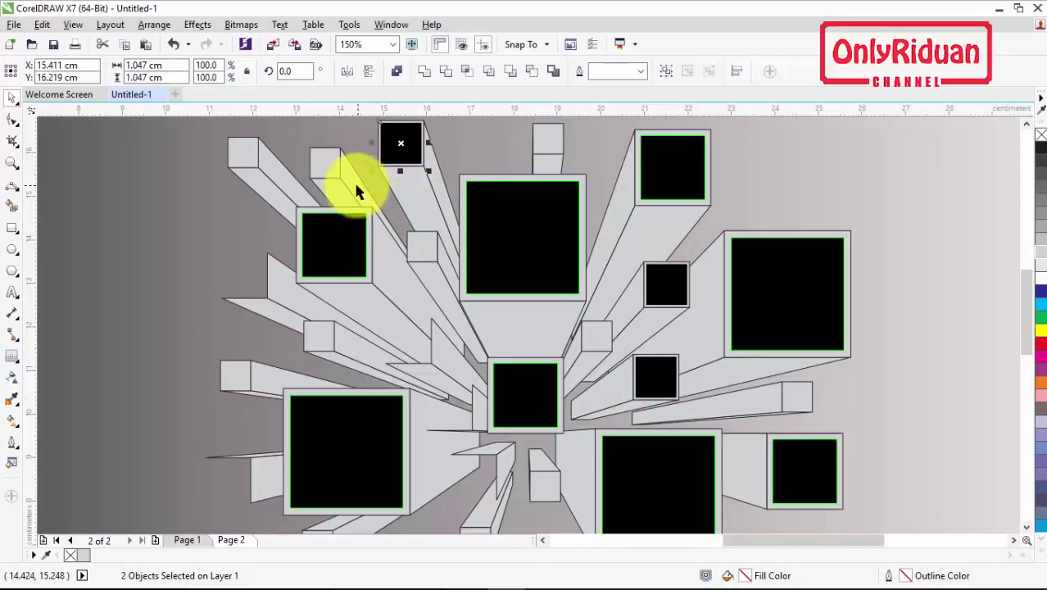
pyautogui.scroll(2, 330, 176)
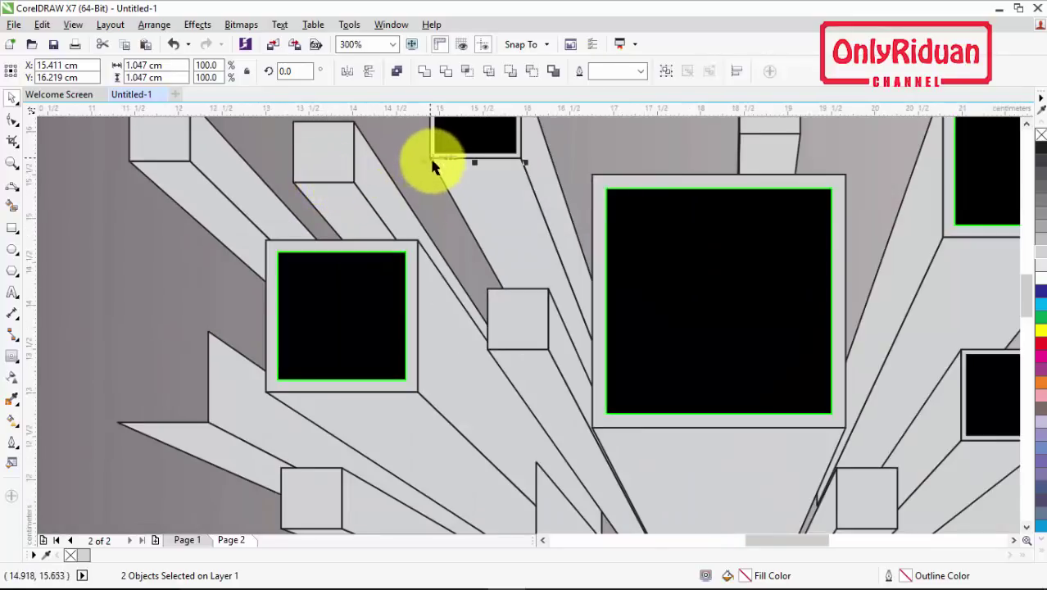
pyautogui.moveTo(432, 156); pyautogui.dragTo(118, 423)
pyautogui.scroll(-2, 123, 419)
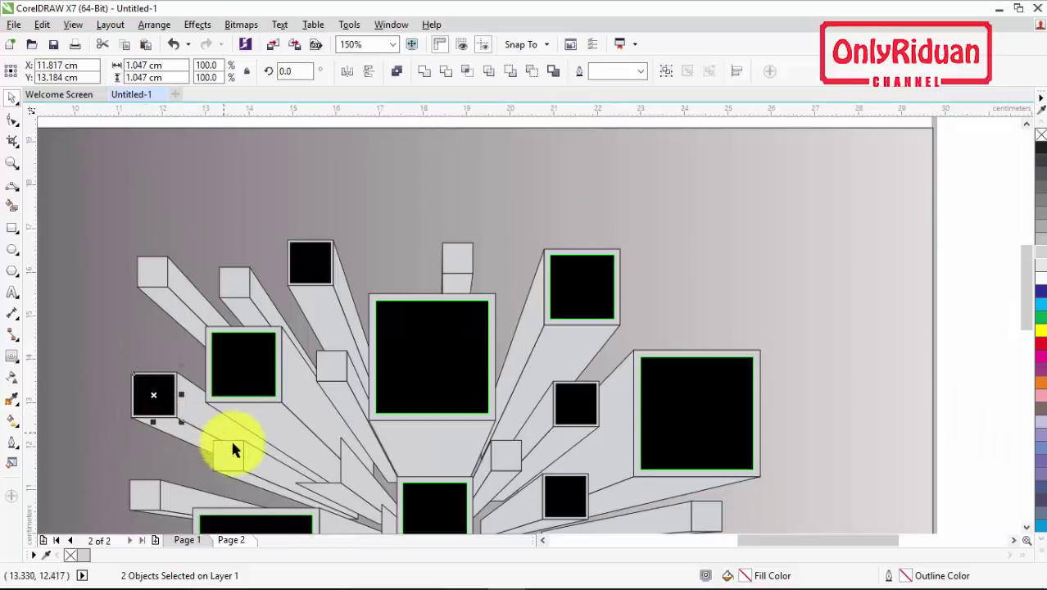
pyautogui.moveTo(177, 416); pyautogui.dragTo(341, 481)
pyautogui.moveTo(1026, 276); pyautogui.dragTo(1030, 326)
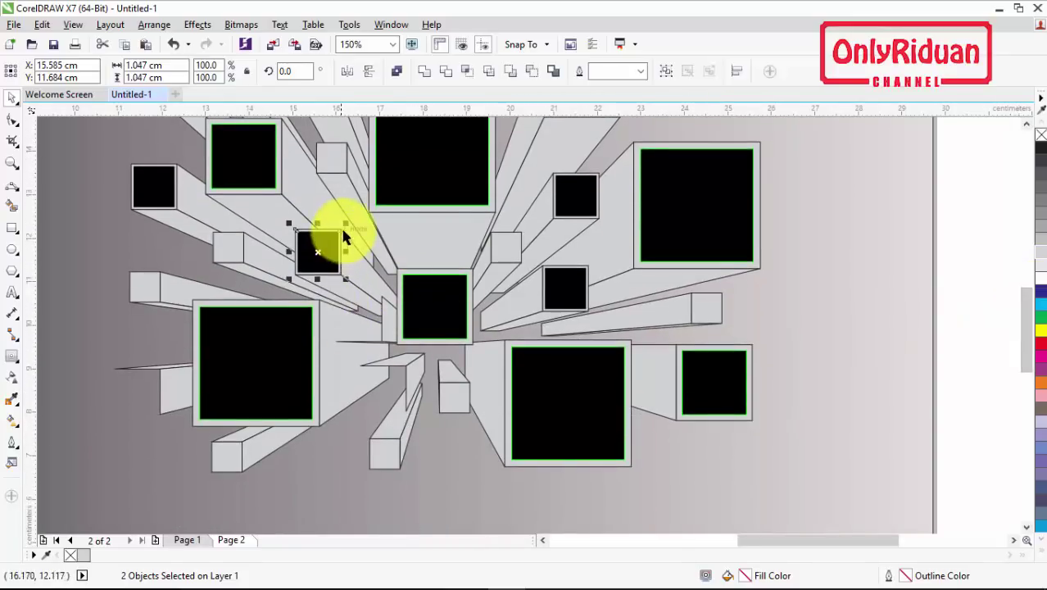
pyautogui.moveTo(341, 229)
pyautogui.mouseDown()
pyautogui.moveTo(385, 382)
pyautogui.moveTo(404, 371)
pyautogui.moveTo(145, 393)
pyautogui.moveTo(156, 370)
pyautogui.mouseUp()
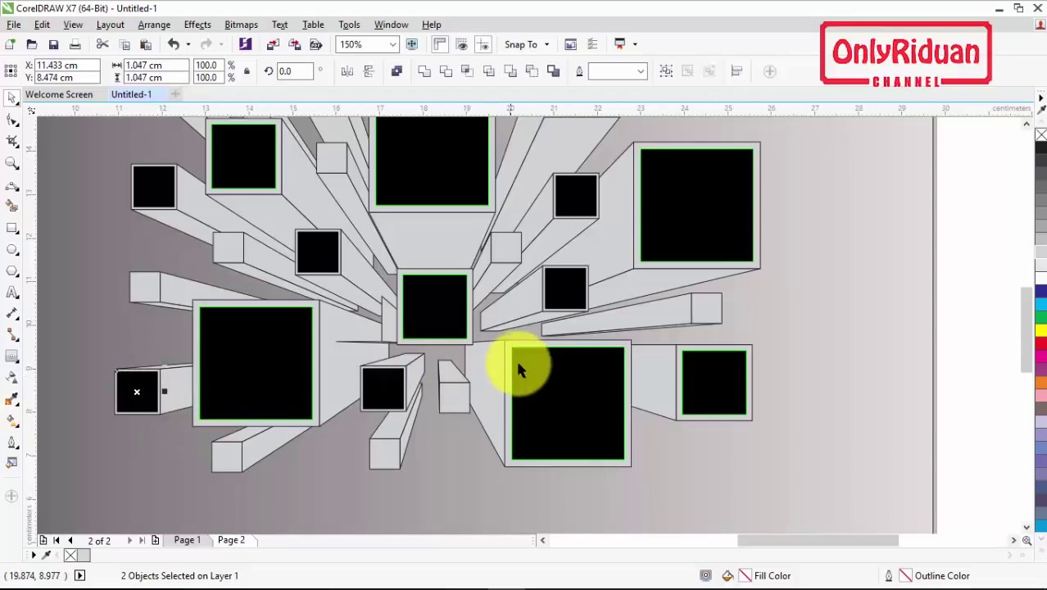
# Deselect the squares and compare the design on Page 2 with the finished artwork on Page 1.
pyautogui.scroll(-1, 491, 334)
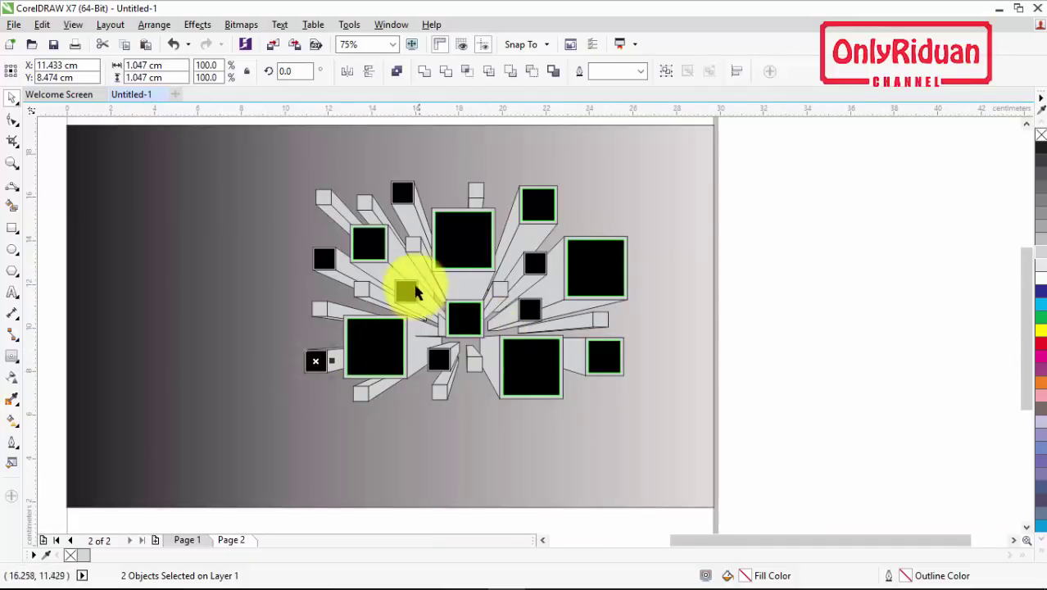
pyautogui.scroll(1, 388, 242)
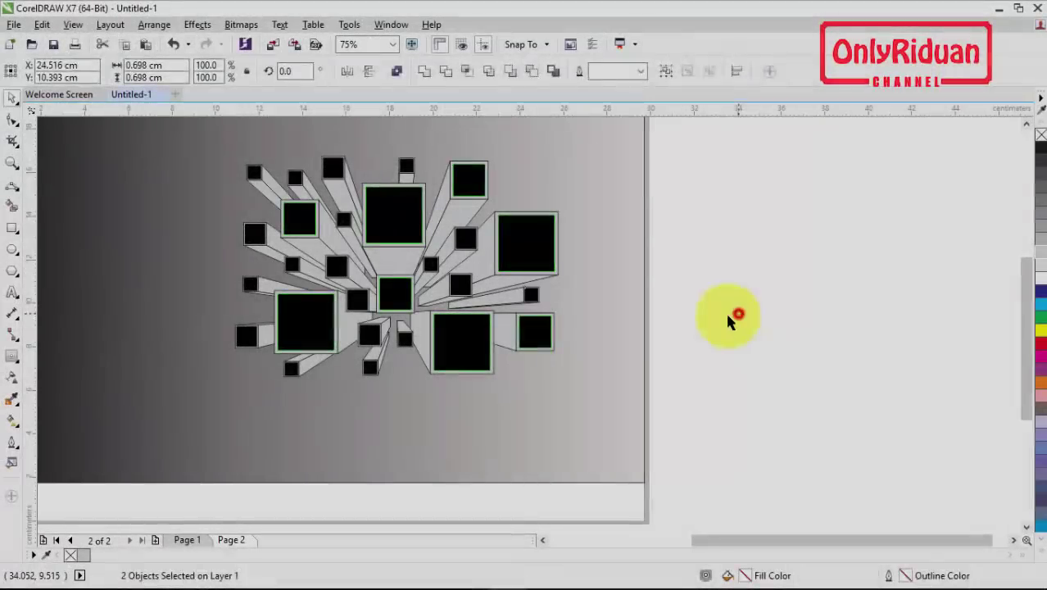
pyautogui.click(734, 316)
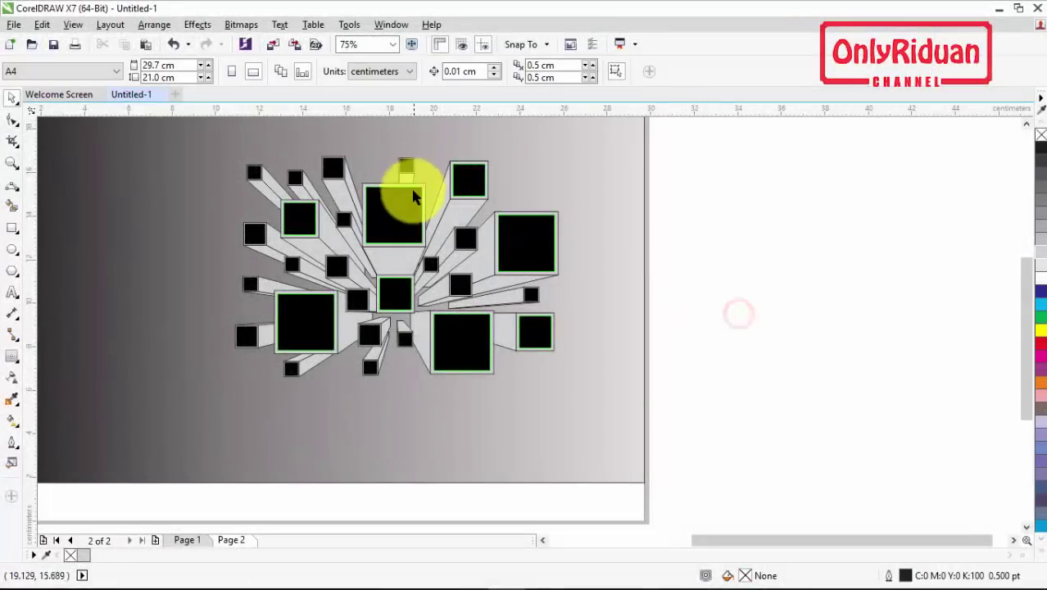
pyautogui.click(543, 540)
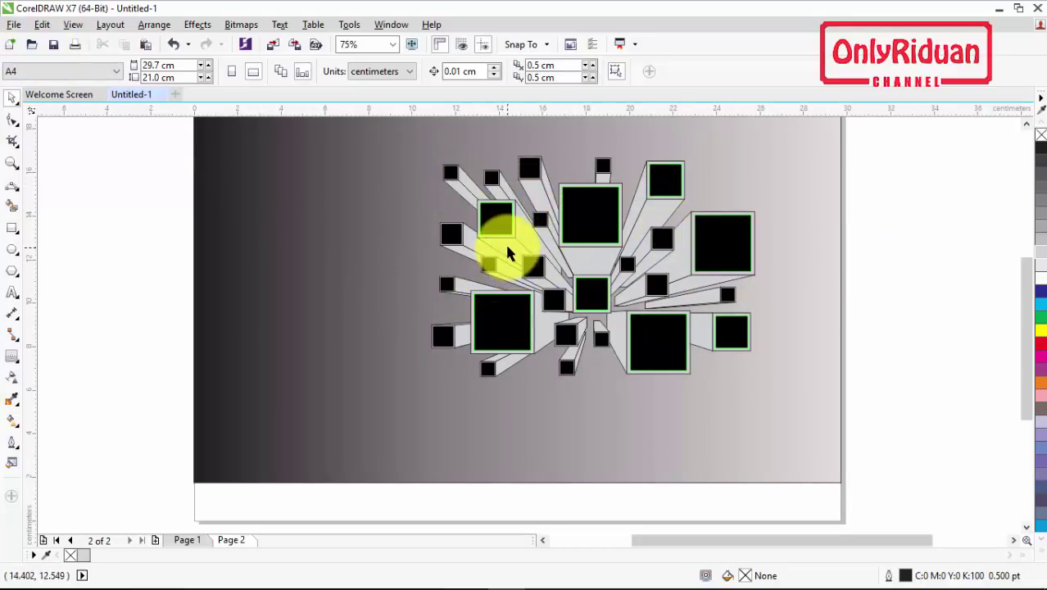
pyautogui.click(188, 540)
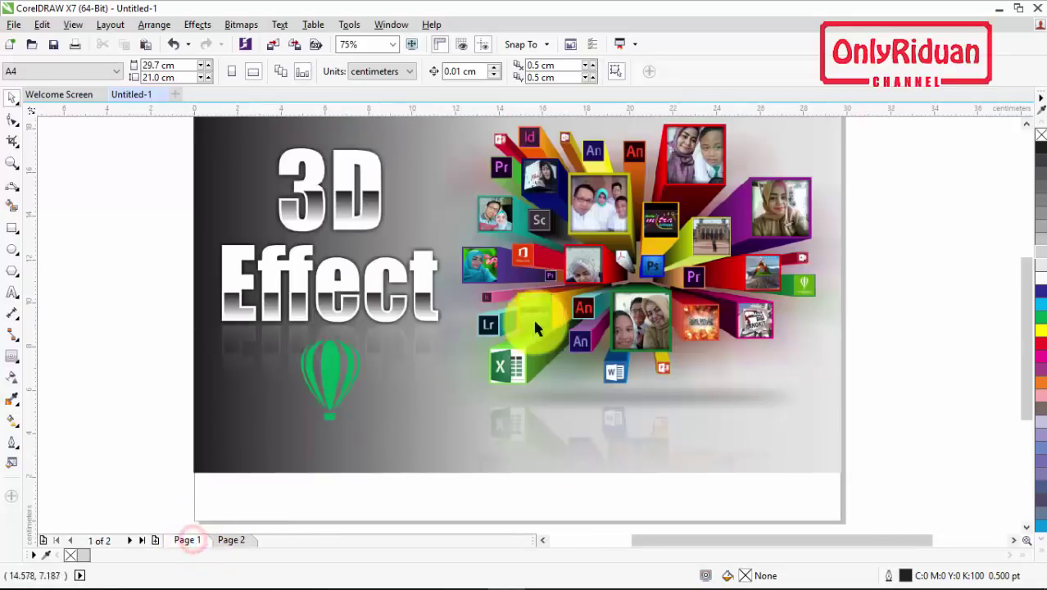
pyautogui.click(232, 539)
# Import the colour wheel image li-ngkaran-warna and place it about 8.6 × 8.4 cm beside the blocks, on the dark side of Page 2.
pyautogui.click(14, 25)
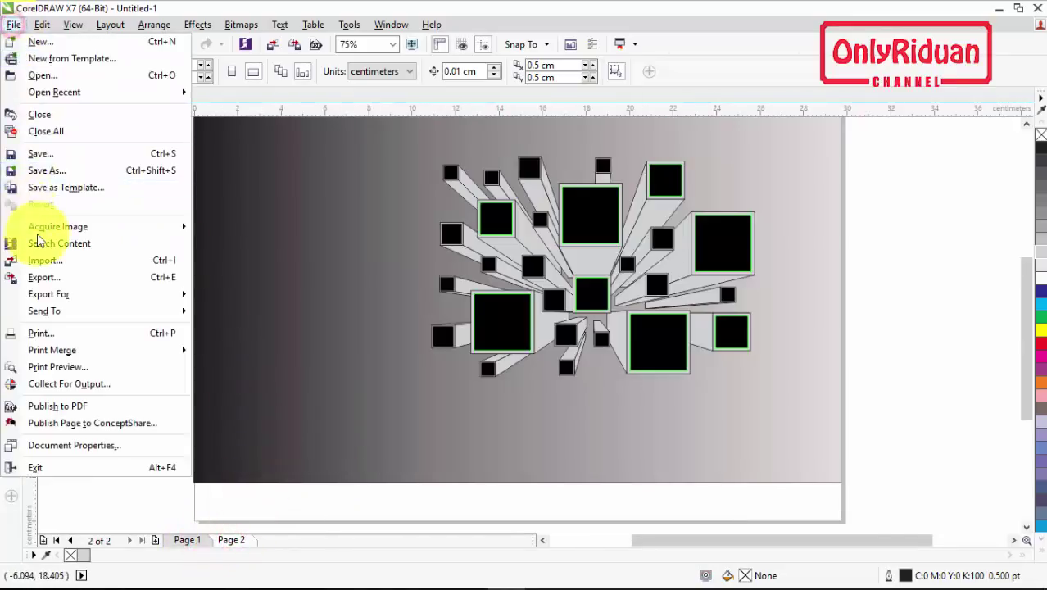
pyautogui.click(43, 260)
pyautogui.moveTo(742, 262); pyautogui.dragTo(748, 362)
pyautogui.click(414, 315)
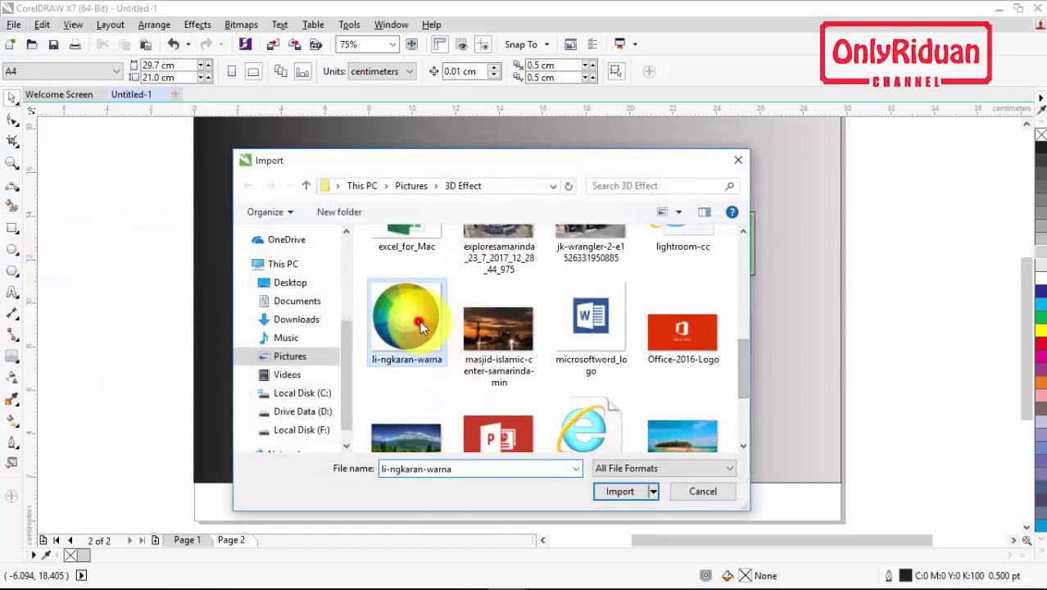
pyautogui.click(608, 495)
pyautogui.moveTo(235, 160)
pyautogui.mouseDown()
pyautogui.moveTo(321, 287)
pyautogui.moveTo(420, 354)
pyautogui.mouseUp()
pyautogui.moveTo(379, 244); pyautogui.dragTo(378, 258)
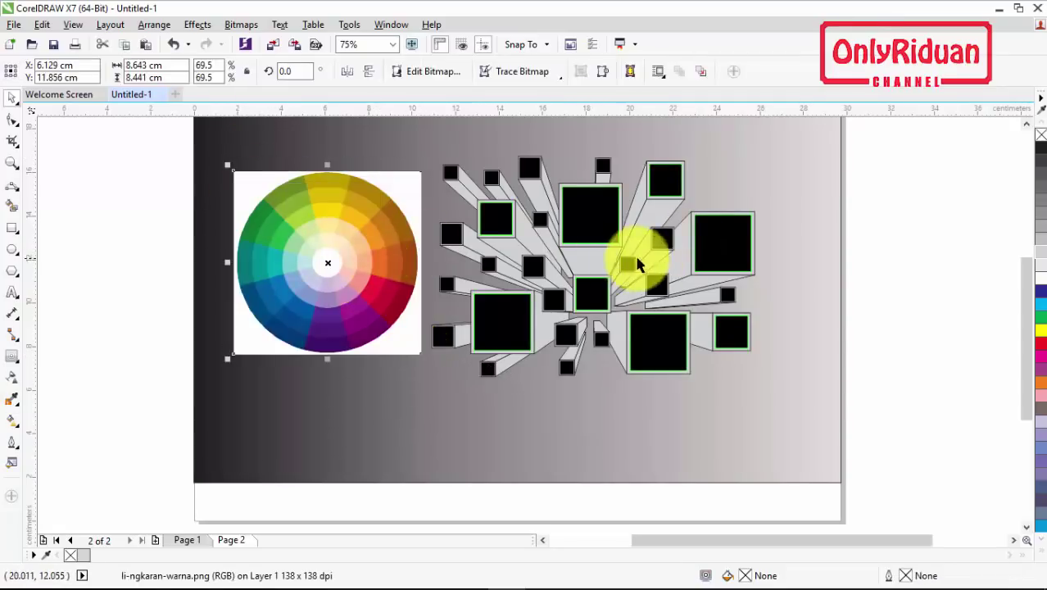
pyautogui.scroll(2, 478, 188)
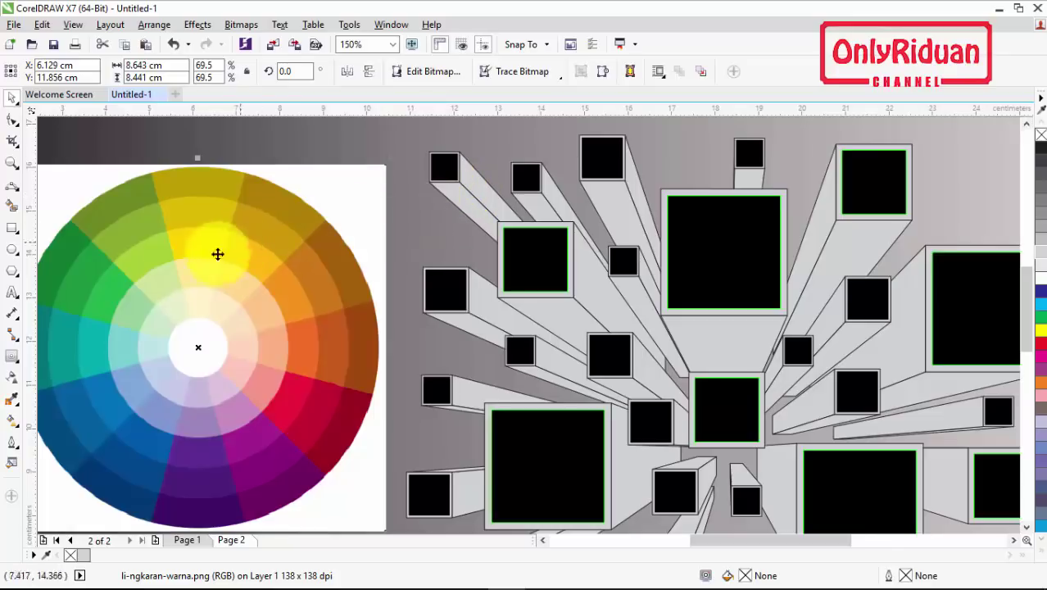
# Using the Color Eyedropper, fill the upper-left block's right side with brown and its underside with orange from the colour wheel.
pyautogui.click(15, 401)
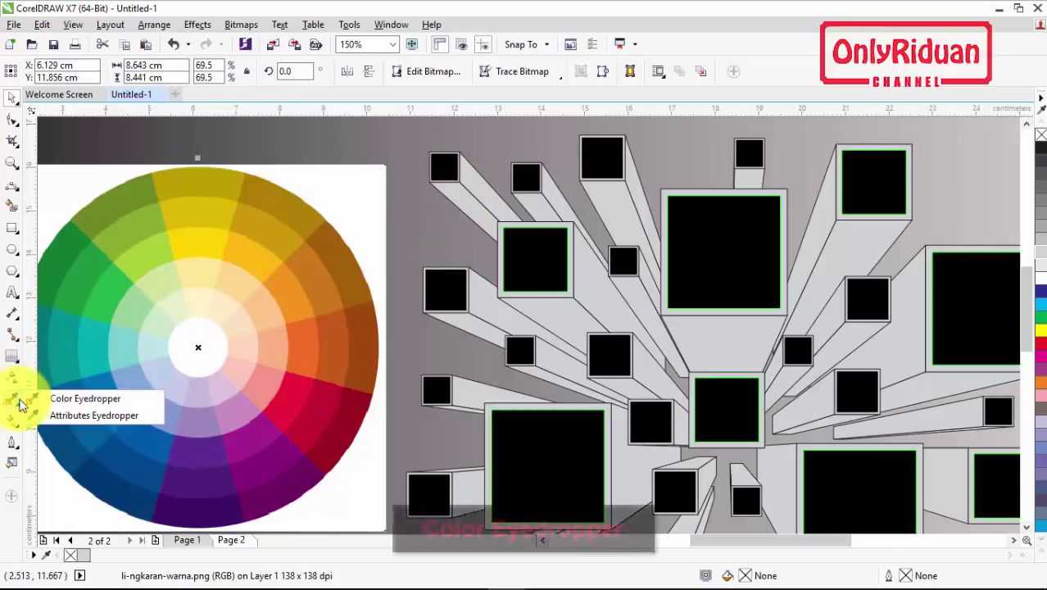
pyautogui.click(65, 400)
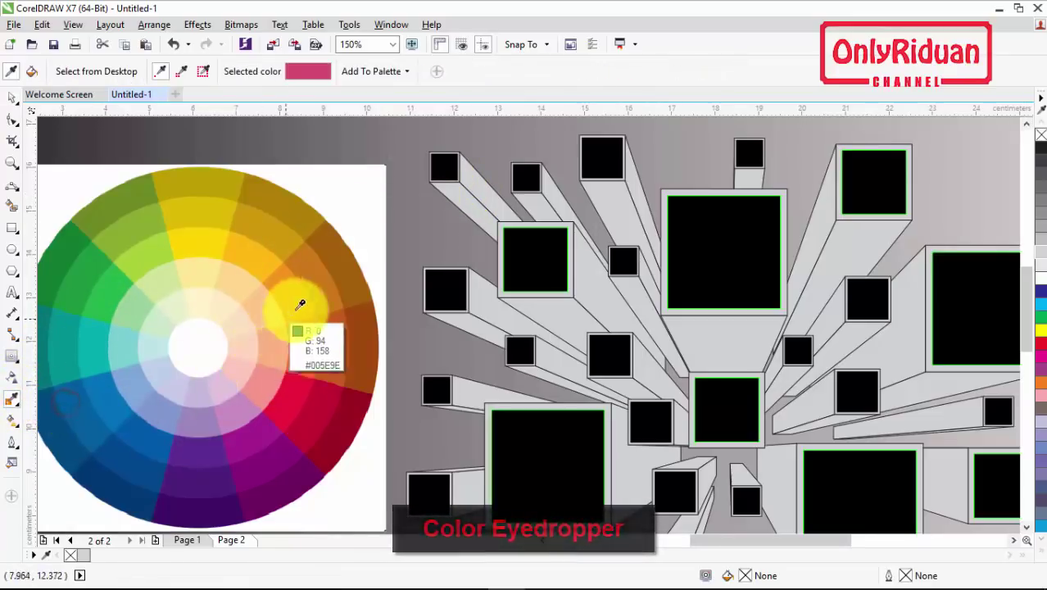
pyautogui.click(342, 250)
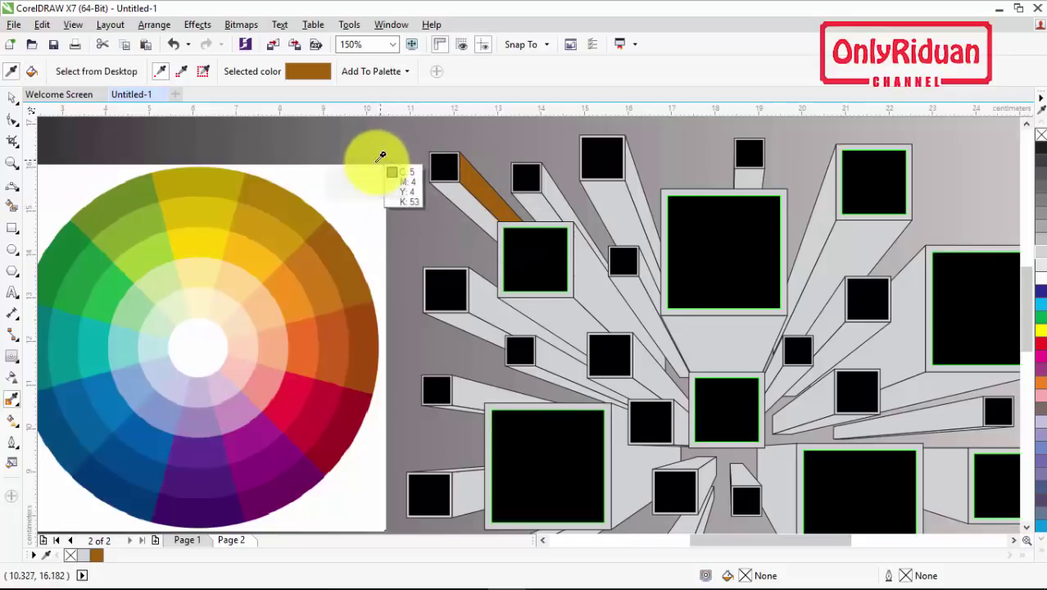
pyautogui.press('shift')
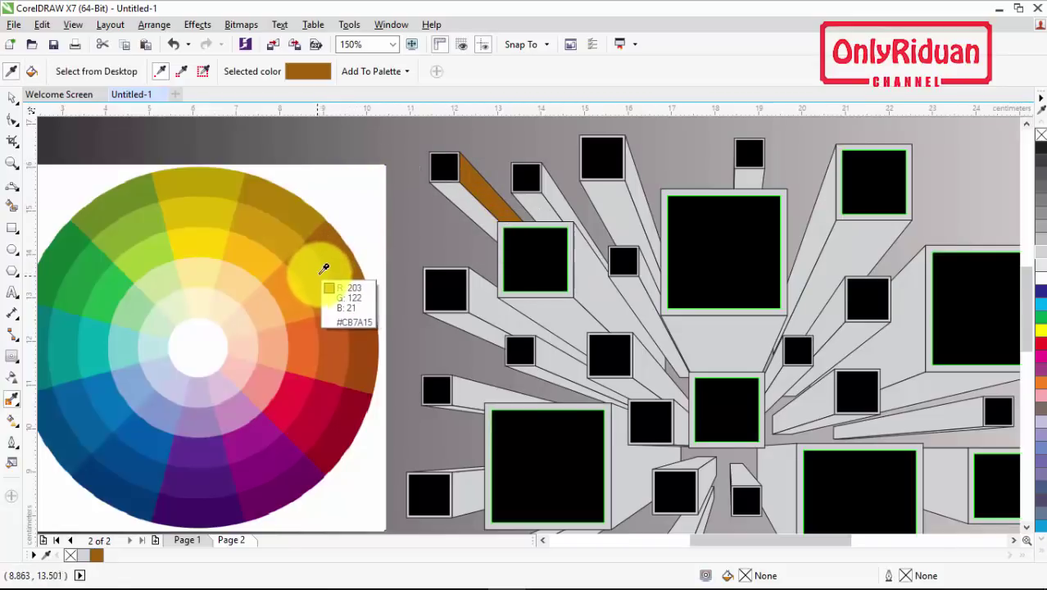
pyautogui.click(316, 276)
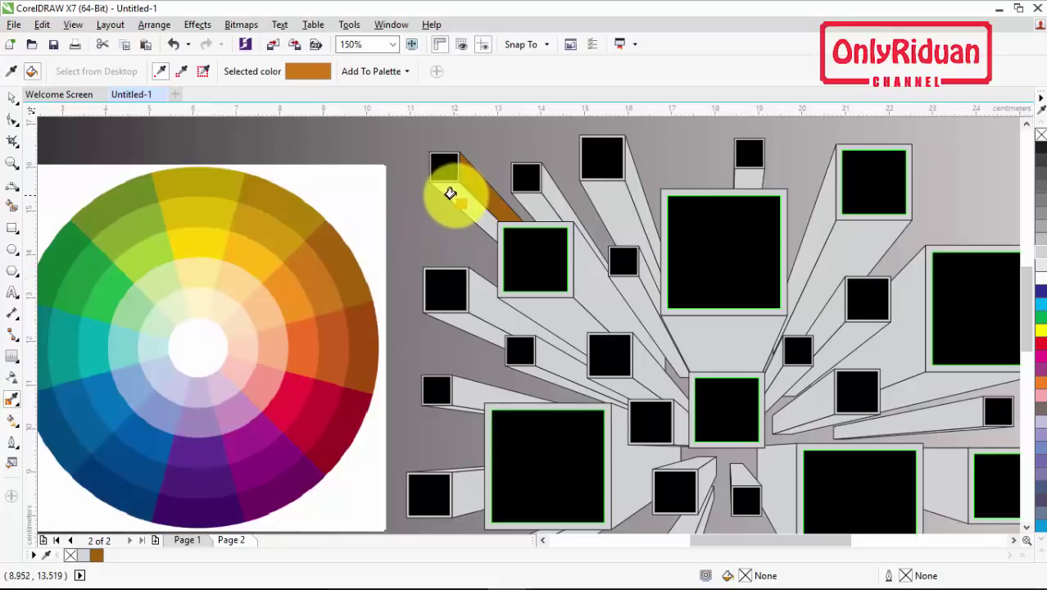
pyautogui.click(450, 194)
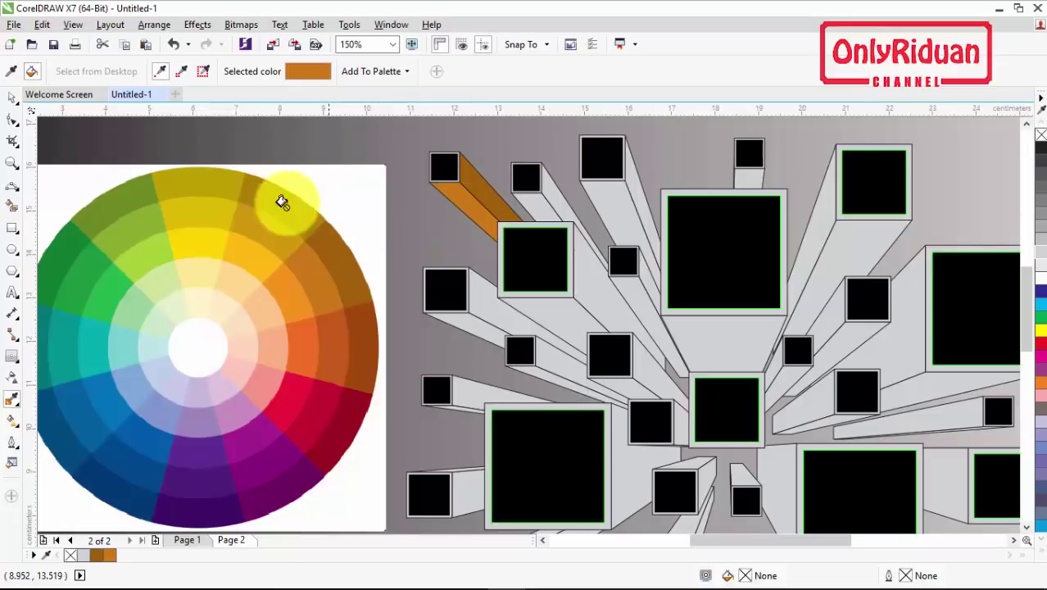
# Fill the second upper-left block's right side with the wheel's darkest red and its underside with the next lighter crimson.
pyautogui.click(352, 418)
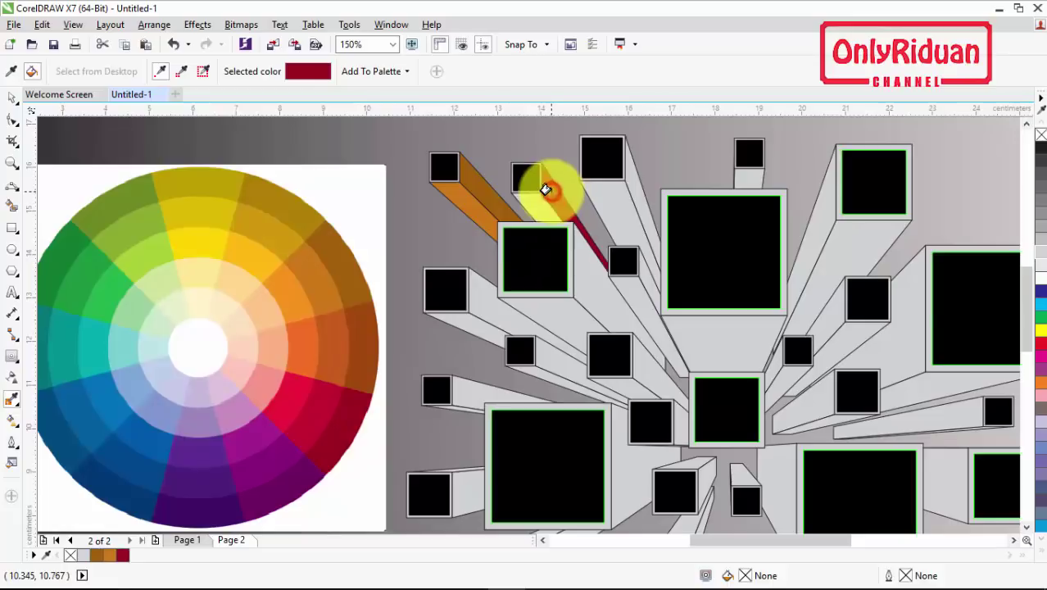
pyautogui.press('shift')
pyautogui.click(325, 408)
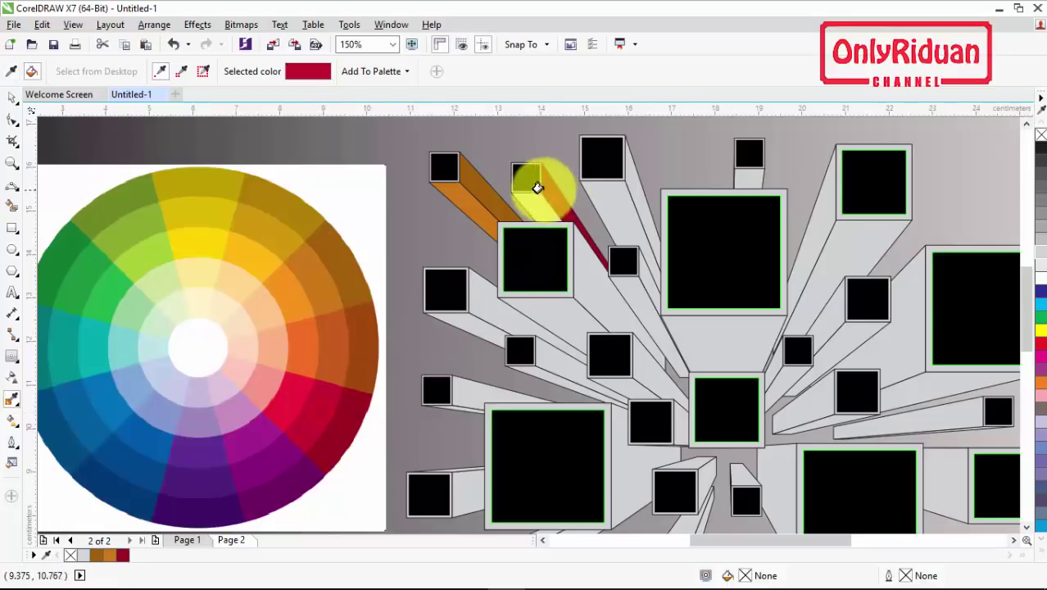
pyautogui.click(534, 200)
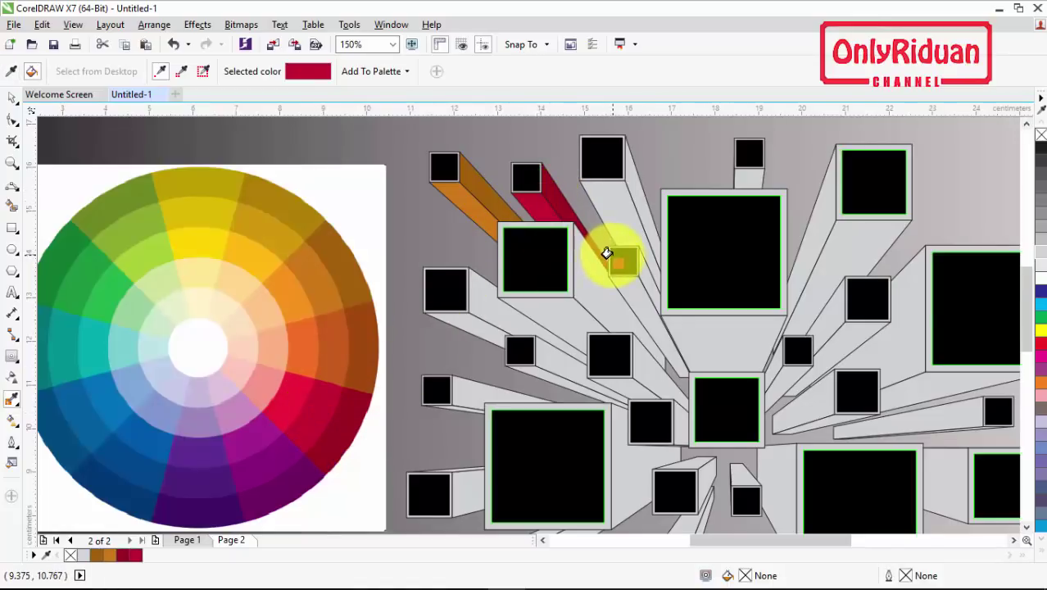
# Fill the third upper-left block's right side with dark olive green and its underside with medium green from the wheel.
pyautogui.press('shift')
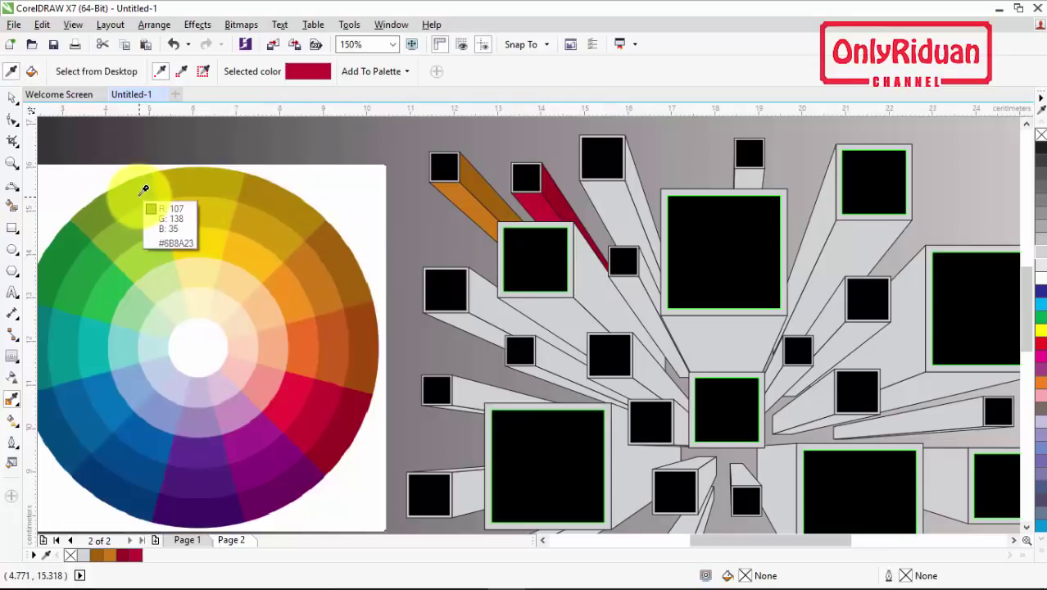
pyautogui.click(125, 199)
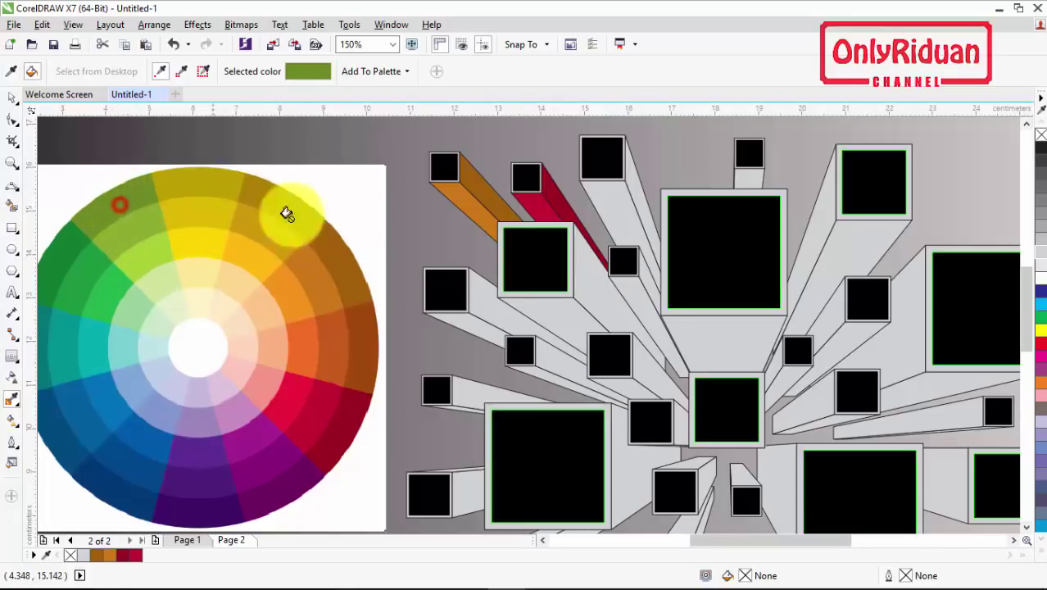
pyautogui.click(627, 180)
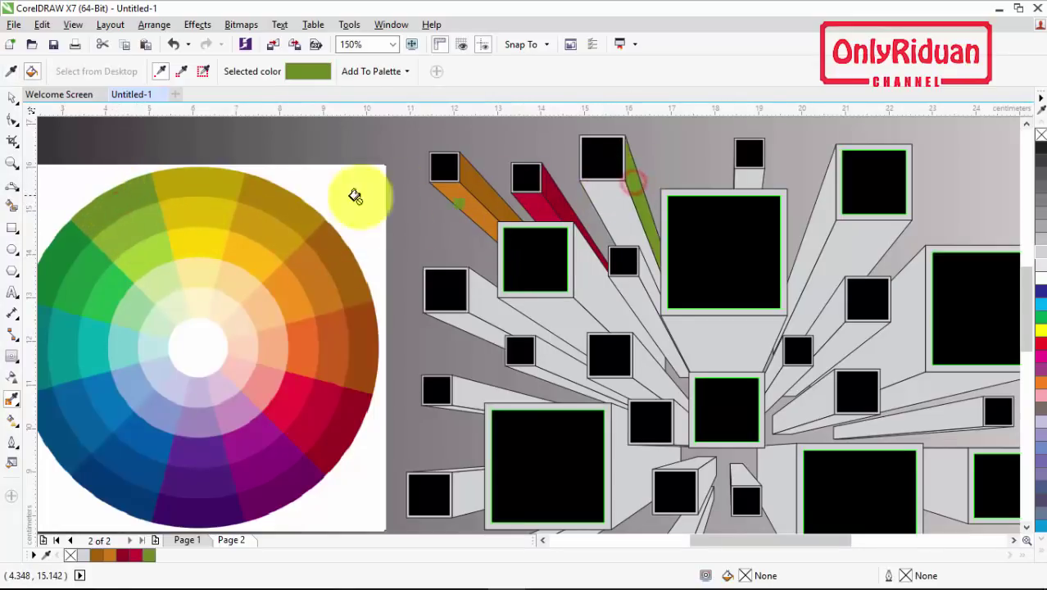
pyautogui.press('shift')
pyautogui.click(134, 224)
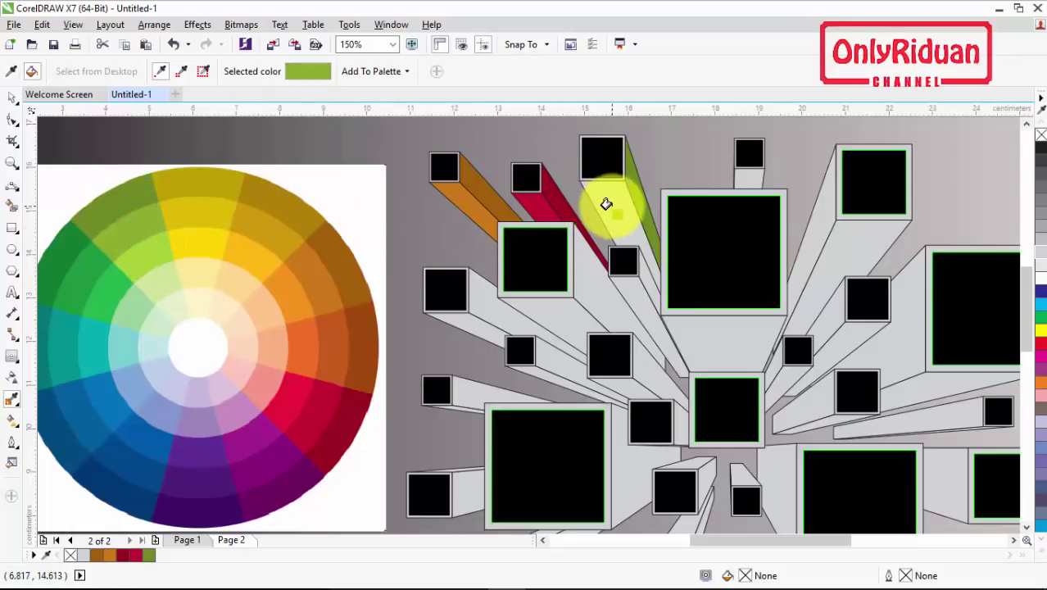
pyautogui.click(606, 204)
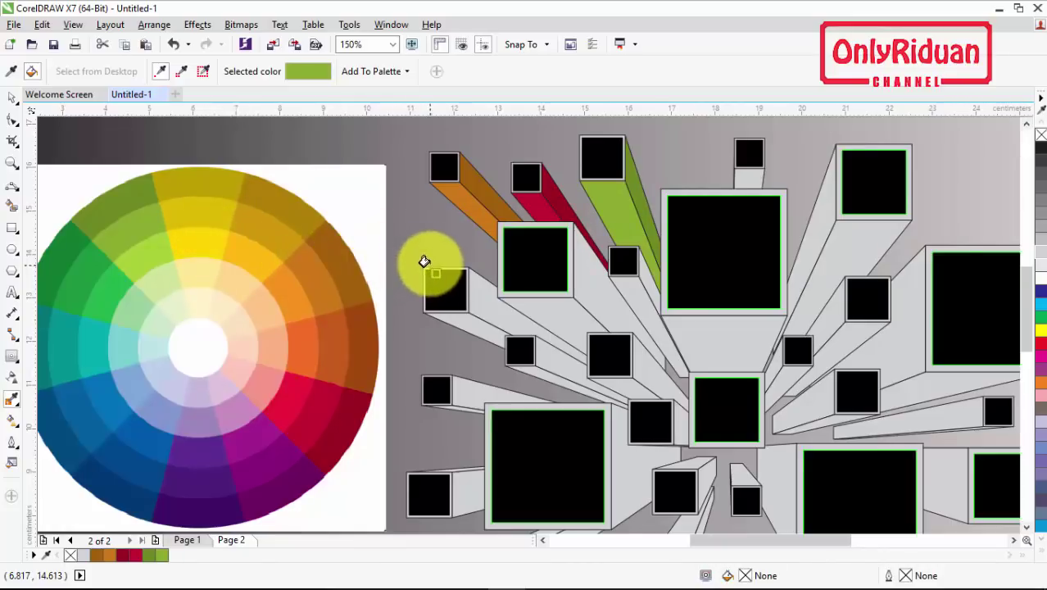
# Fill the green-outlined upper-left block's right side with the wheel's navy and its underside with bright blue.
pyautogui.click(127, 493)
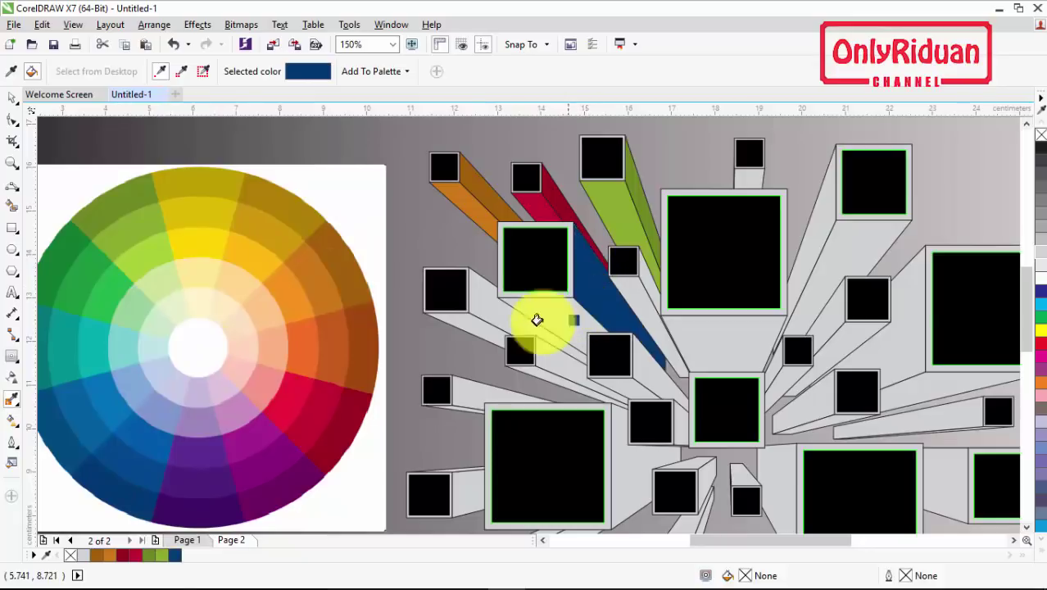
pyautogui.click(145, 453)
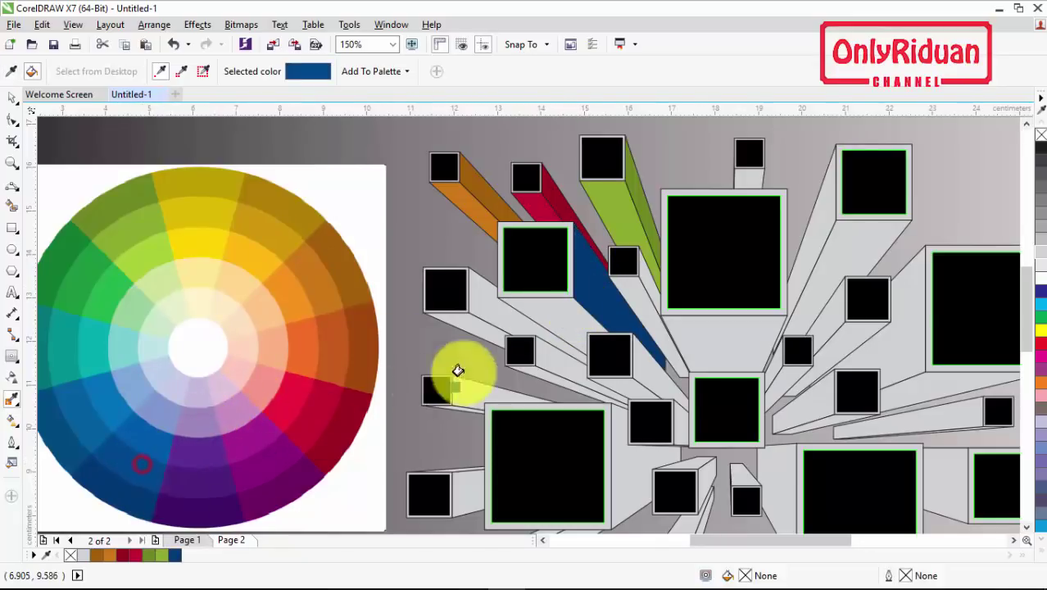
pyautogui.click(534, 315)
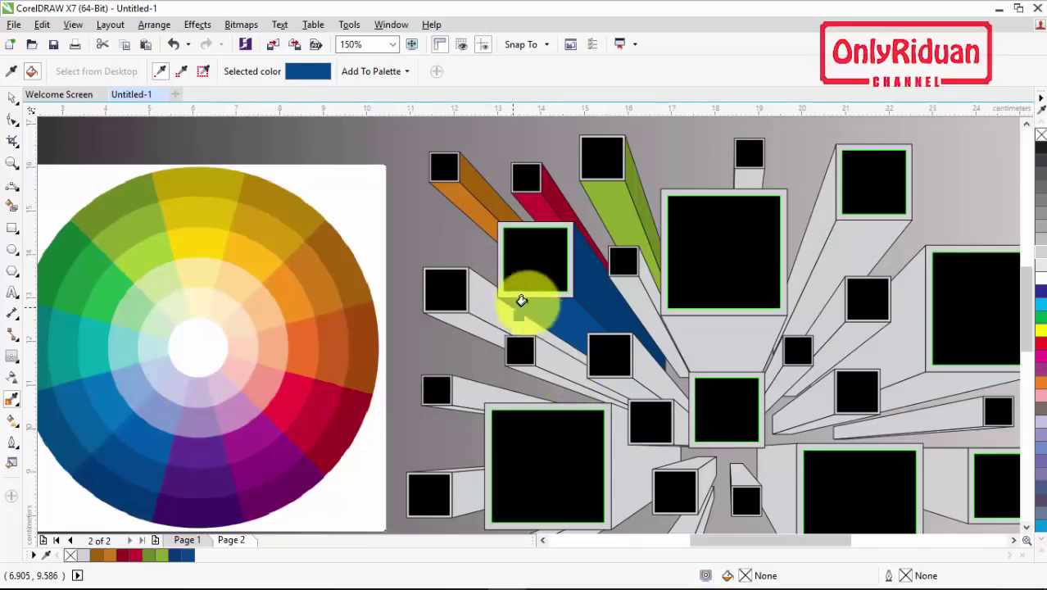
pyautogui.click(149, 436)
pyautogui.click(560, 310)
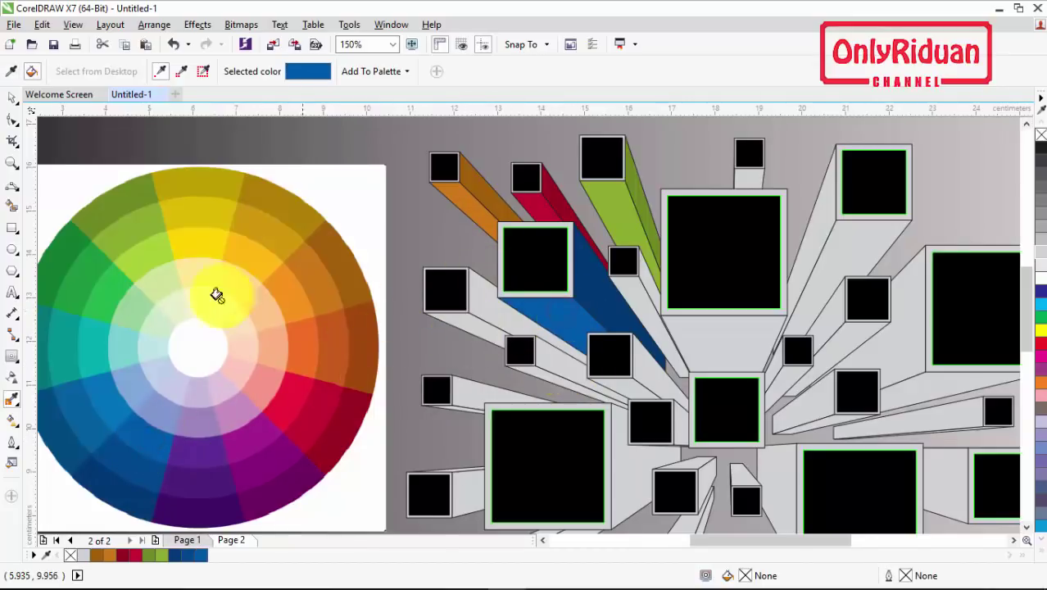
# Recolour the undersides of the three small upper-left blocks with the wheel's brighter lime green, bright red and amber yellow.
pyautogui.click(147, 251)
pyautogui.click(624, 211)
pyautogui.click(301, 382)
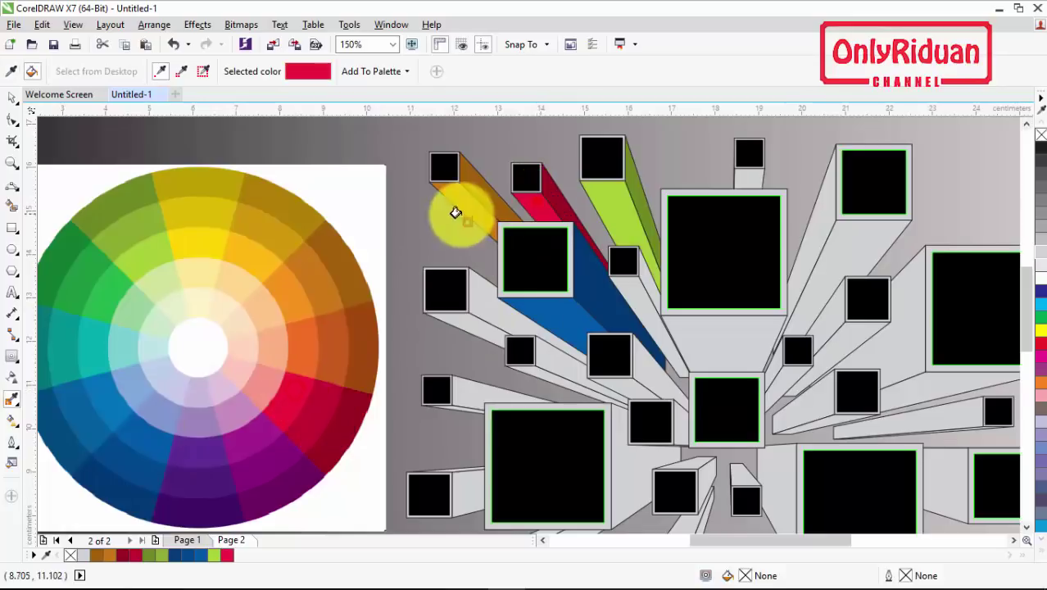
pyautogui.click(250, 257)
pyautogui.click(457, 196)
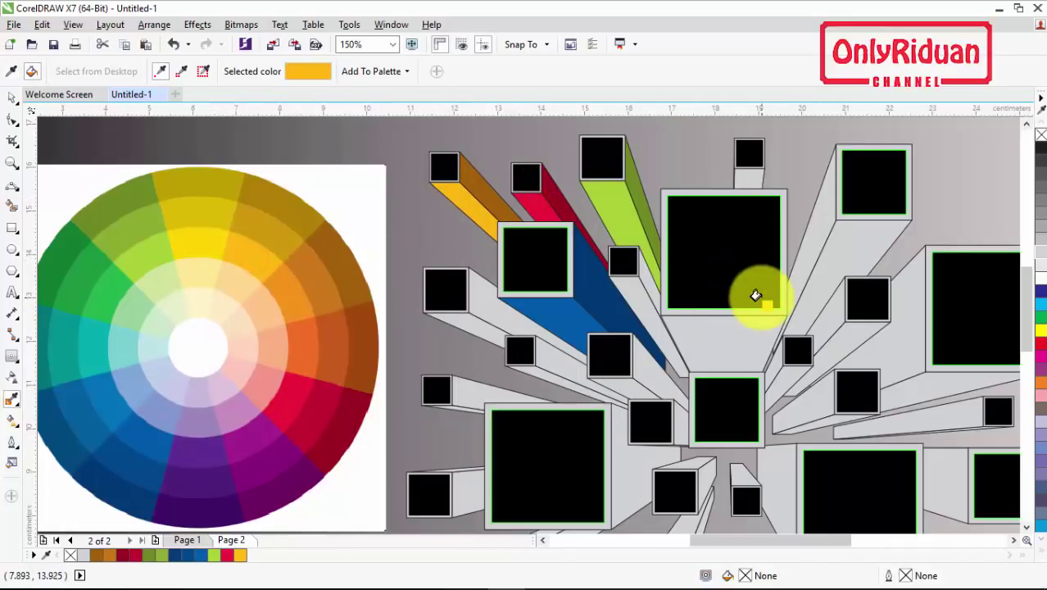
# Fill the upper-right block's left side with the wheel's dark green and its underside with bright green.
pyautogui.click(61, 257)
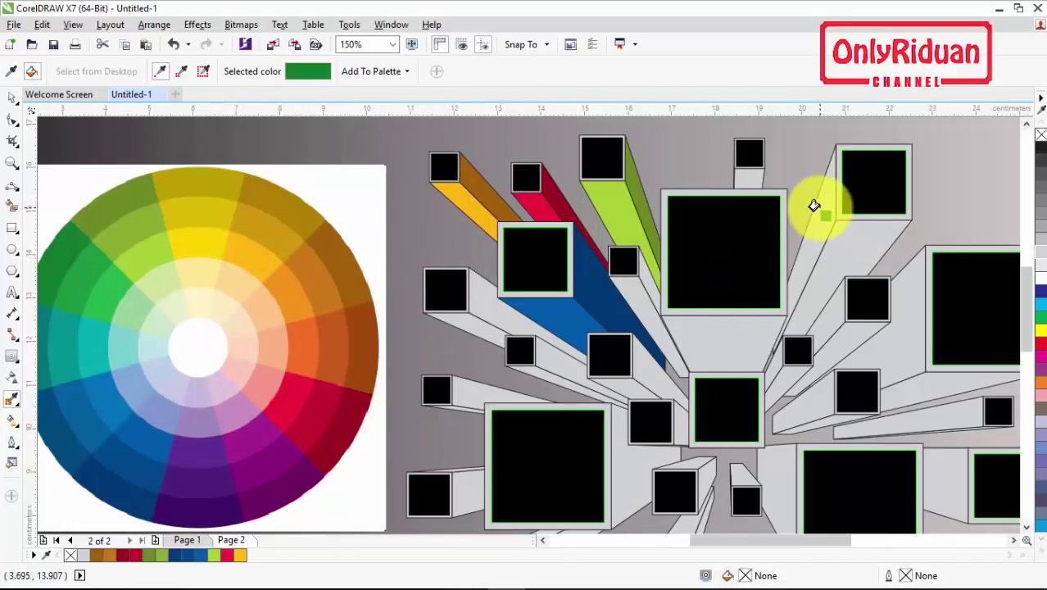
pyautogui.click(813, 205)
pyautogui.click(112, 292)
pyautogui.click(865, 235)
# Fill the large upper-centre block's underside with dark purple and the small block above it with bright blue.
pyautogui.click(283, 489)
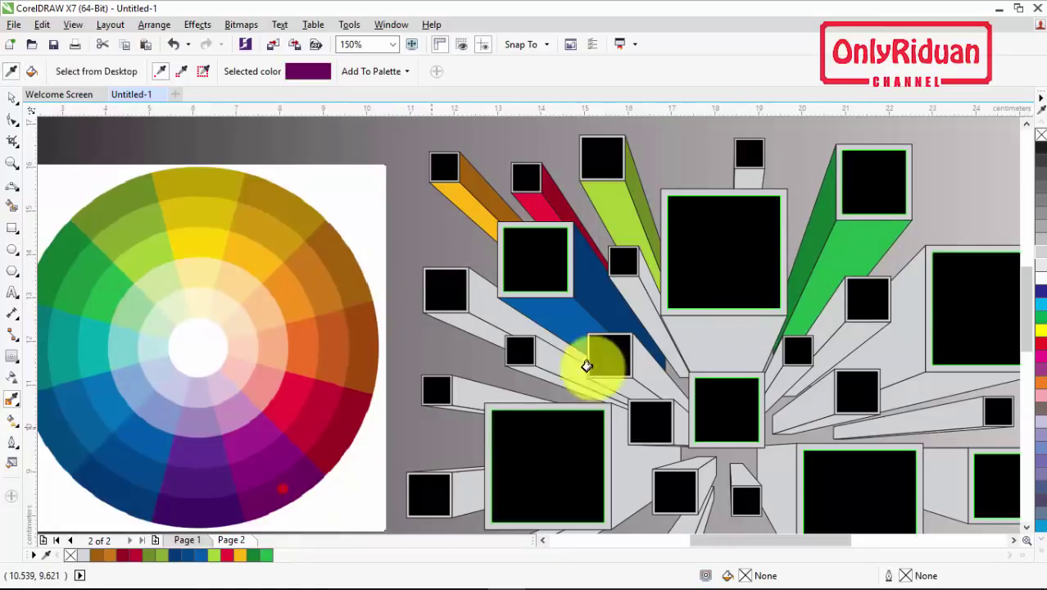
pyautogui.click(718, 327)
pyautogui.click(150, 440)
pyautogui.click(748, 180)
# Fill the right side of the small block left of the large upper-centre square with orange and its underside with amber yellow.
pyautogui.press('shift')
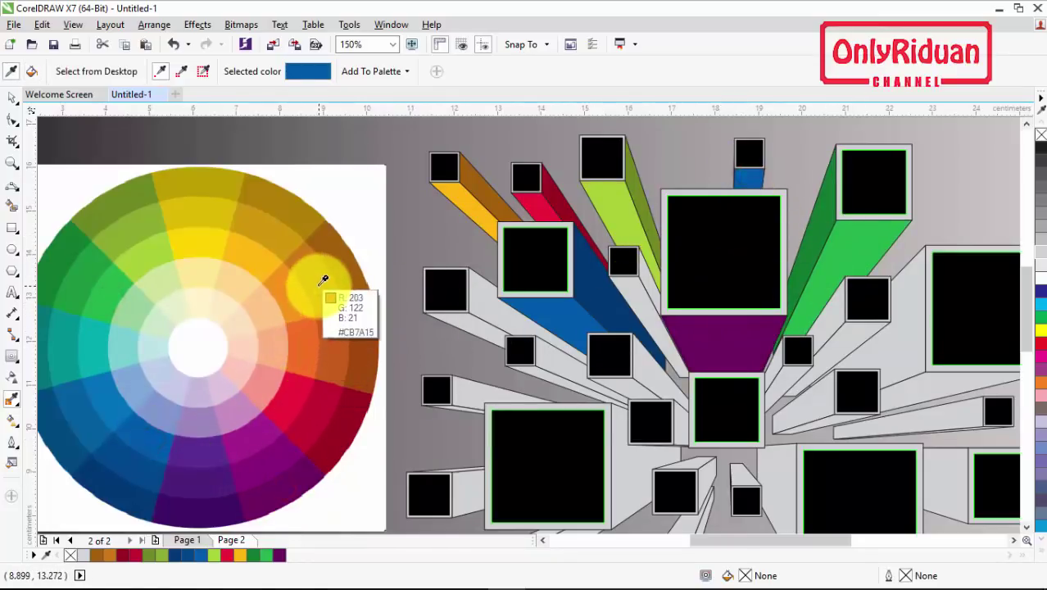
pyautogui.click(651, 286)
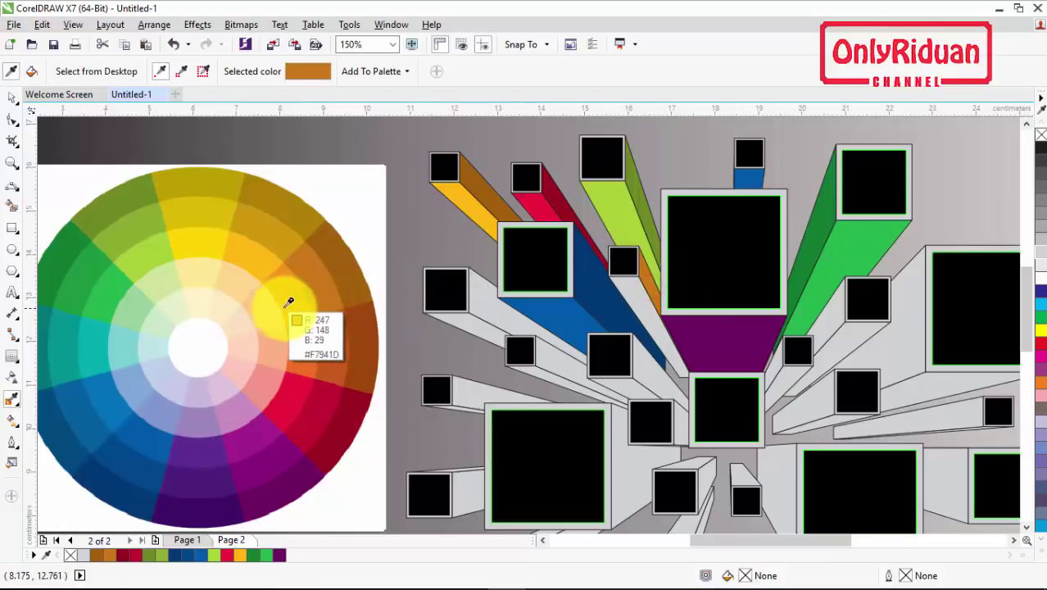
pyautogui.click(296, 278)
pyautogui.click(644, 280)
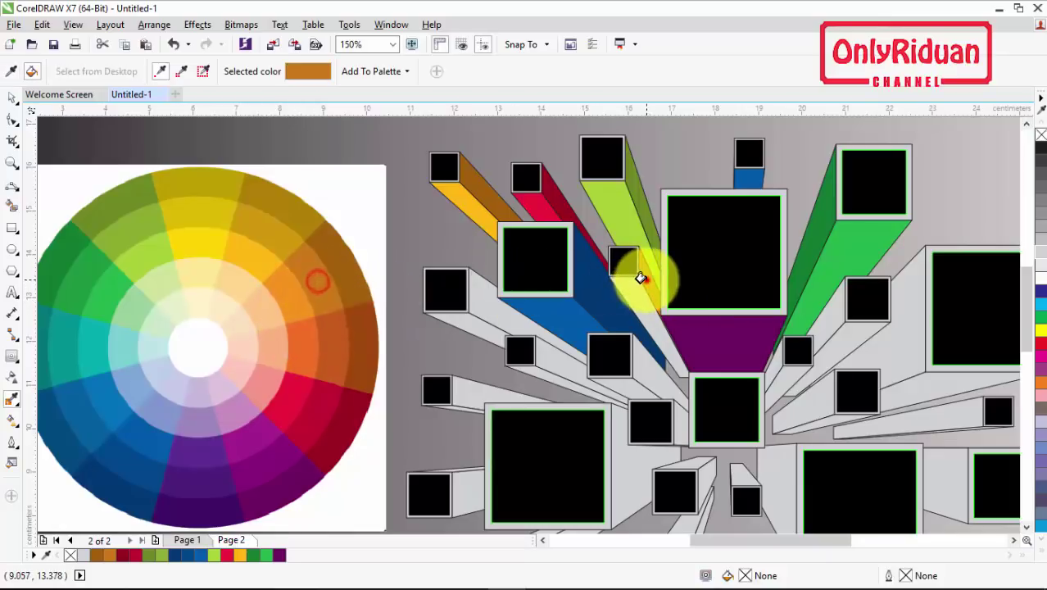
pyautogui.click(265, 263)
pyautogui.click(628, 294)
# Fill the large lower-right block's left side with dark red and the large lower-left block's right side with dark purple.
pyautogui.scroll(-2, 743, 327)
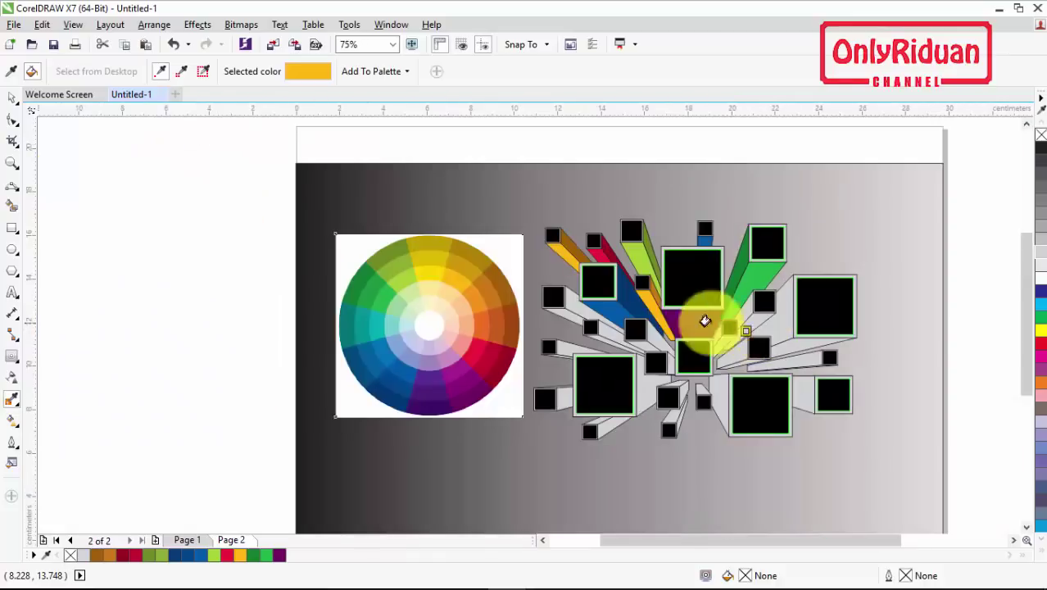
pyautogui.scroll(2, 799, 417)
pyautogui.click(194, 308)
pyautogui.click(630, 368)
pyautogui.click(164, 373)
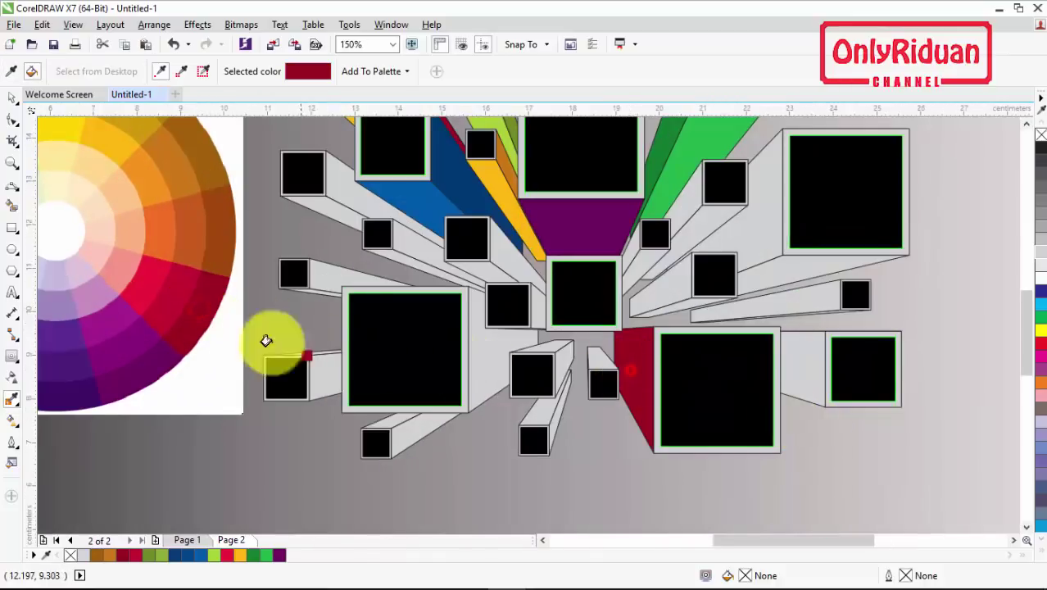
pyautogui.click(480, 355)
# Fill the small bottom-left block's right side with violet and its top side with light purple from the wheel.
pyautogui.click(68, 338)
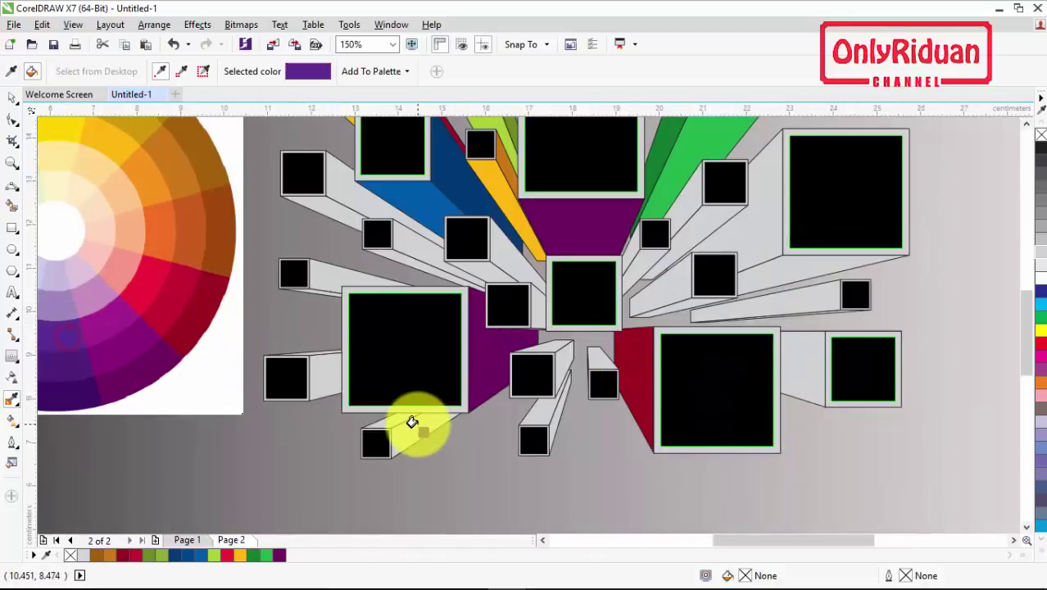
pyautogui.click(402, 428)
pyautogui.click(59, 303)
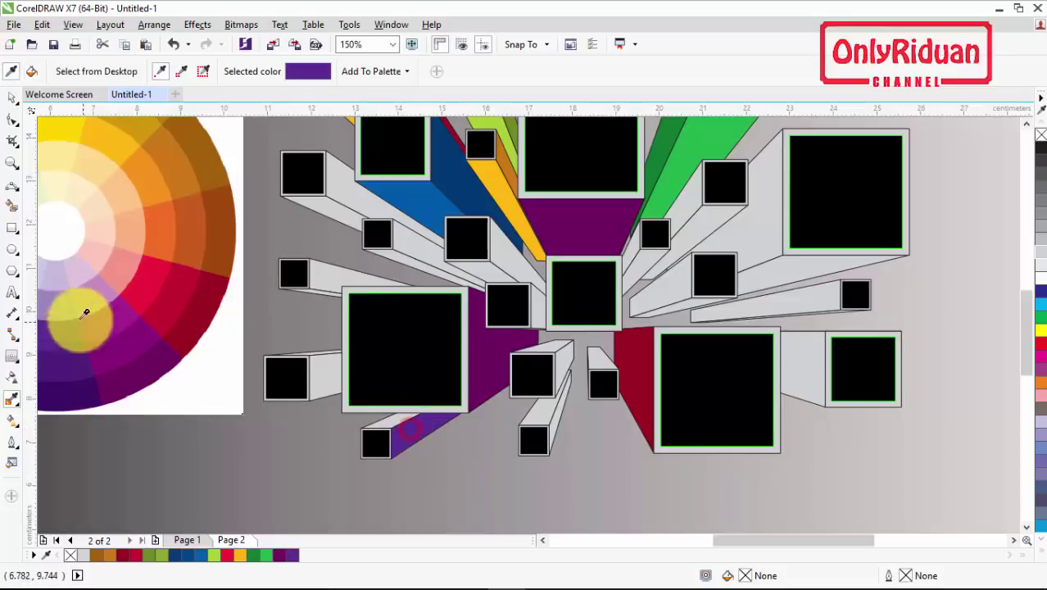
pyautogui.scroll(2, 381, 416)
pyautogui.scroll(-4, 386, 416)
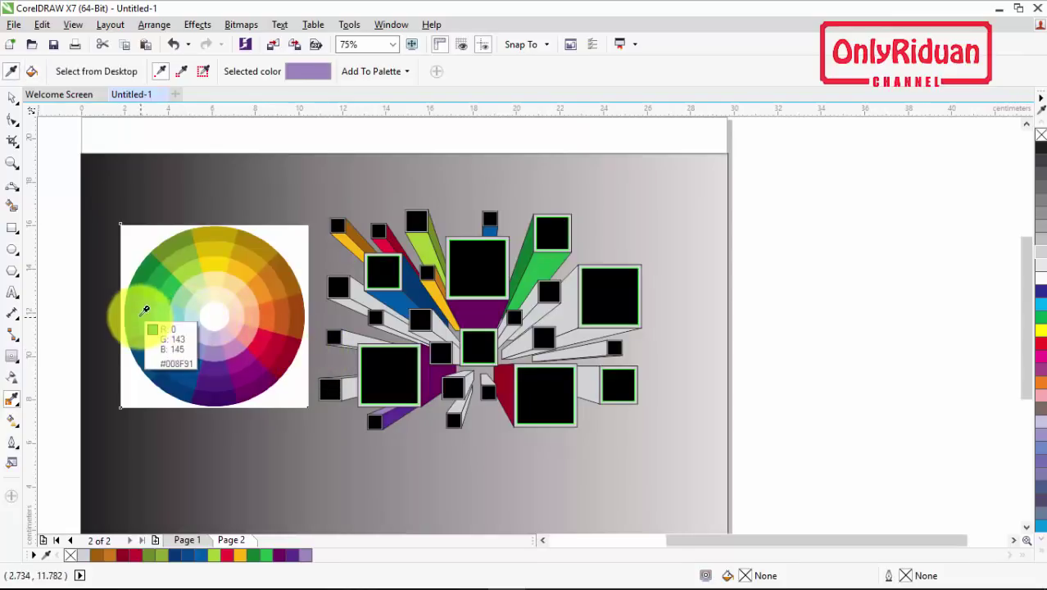
# Fill the large right block's left side with the wheel's dark teal and its underside with bright turquoise.
pyautogui.click(137, 314)
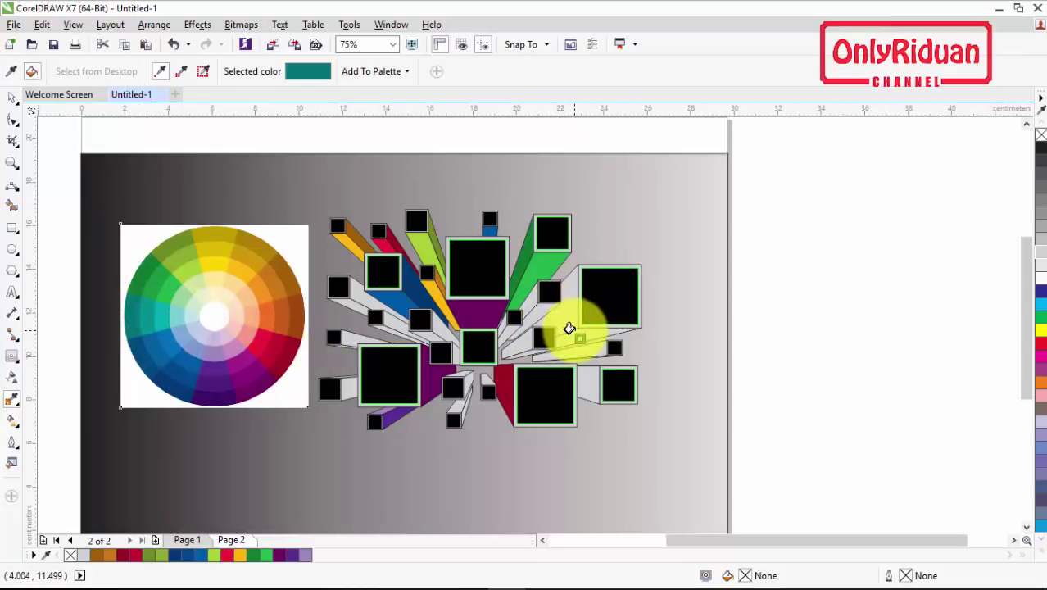
pyautogui.click(167, 315)
pyautogui.click(569, 327)
pyautogui.scroll(2, 563, 330)
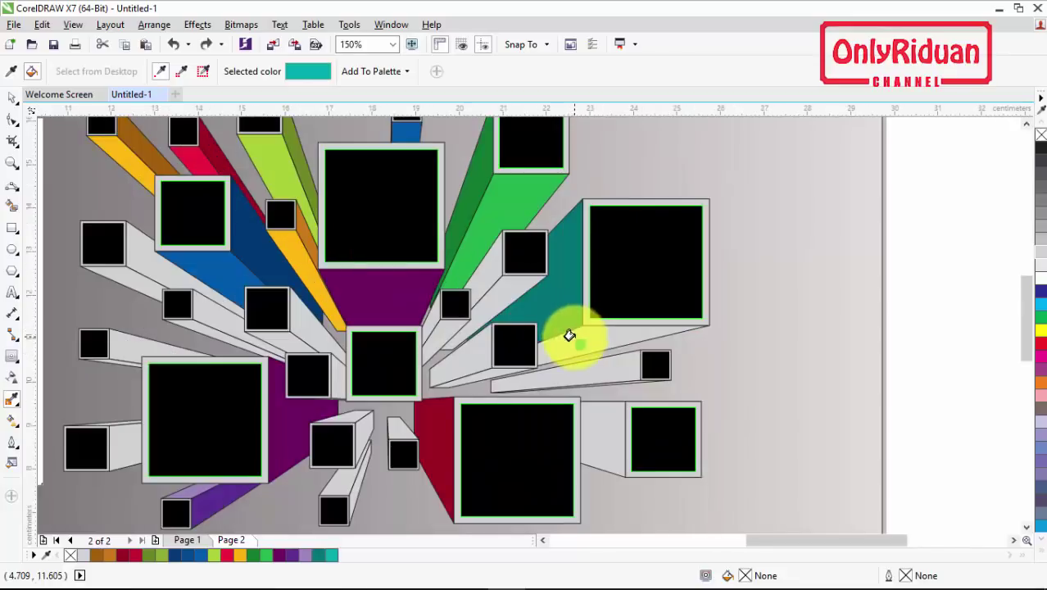
pyautogui.click(565, 332)
pyautogui.scroll(-2, 492, 328)
pyautogui.scroll(2, 362, 349)
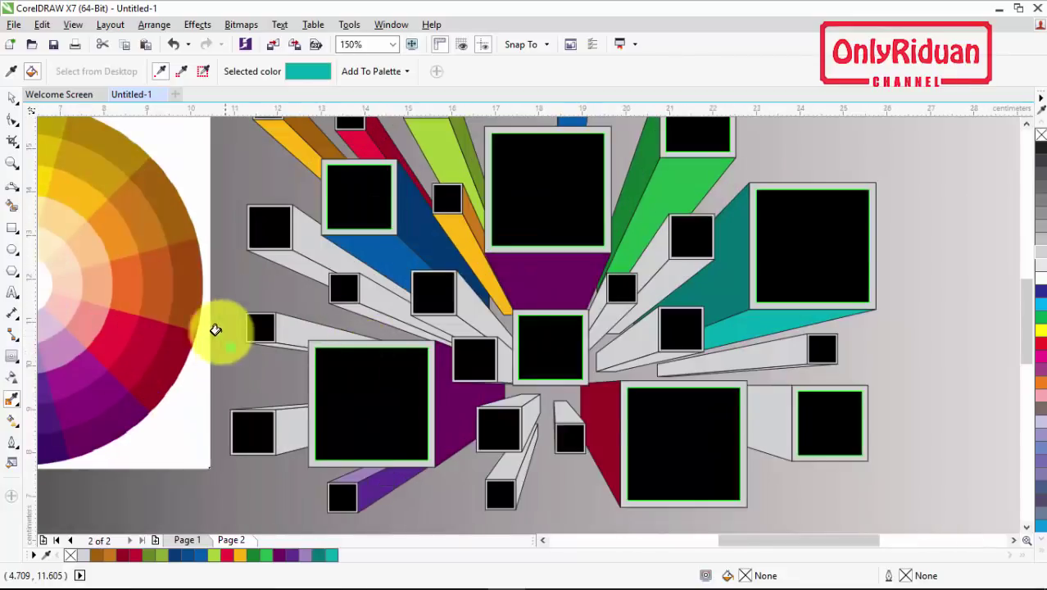
# Fill the small lower-left block's right side with reddish brown and its narrow top side with orange.
pyautogui.click(190, 287)
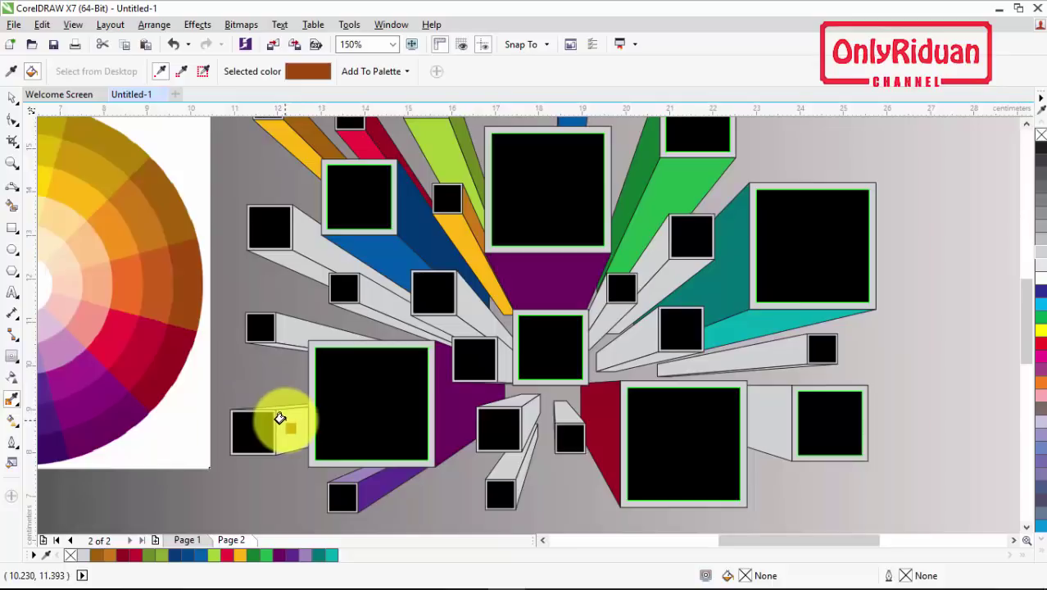
pyautogui.click(167, 273)
pyautogui.scroll(3, 264, 403)
pyautogui.scroll(3, 310, 416)
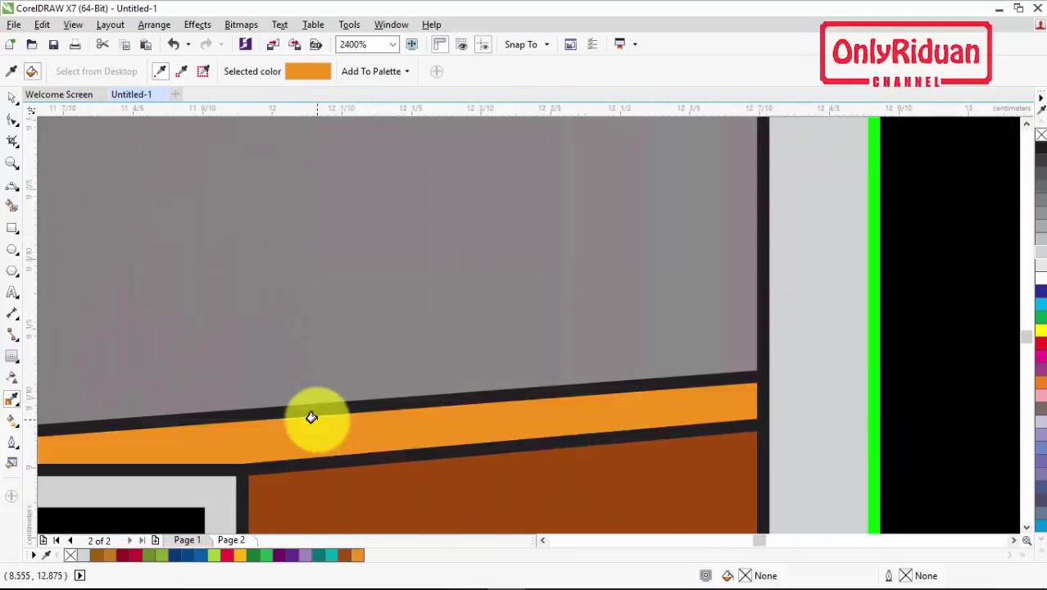
# Fill the small middle-left block's wide right side with amber and its narrow underside with yellow from the wheel.
pyautogui.scroll(-6, 312, 414)
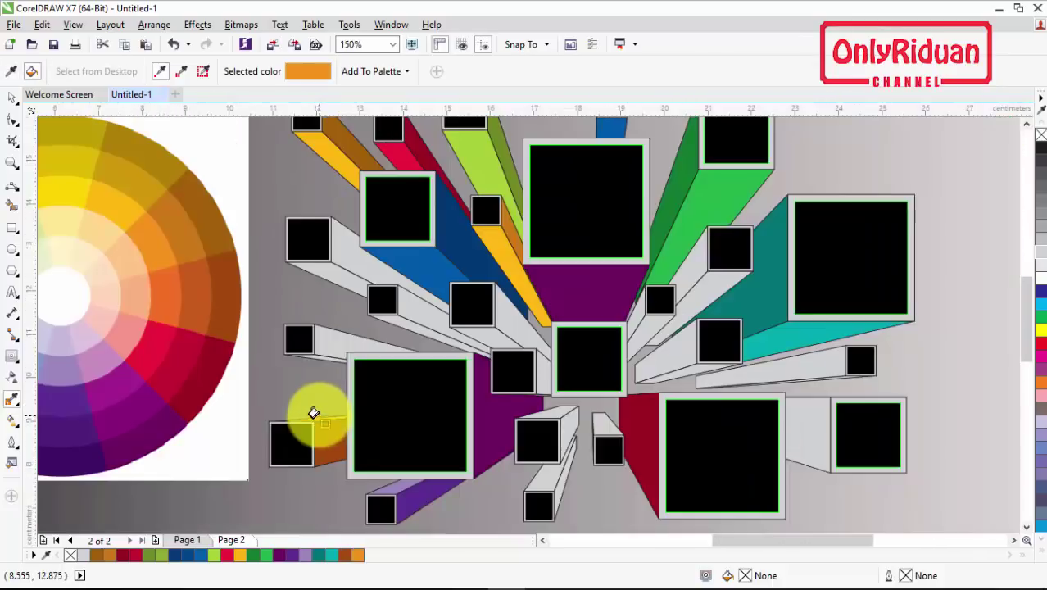
pyautogui.click(120, 208)
pyautogui.click(74, 193)
pyautogui.scroll(3, 311, 354)
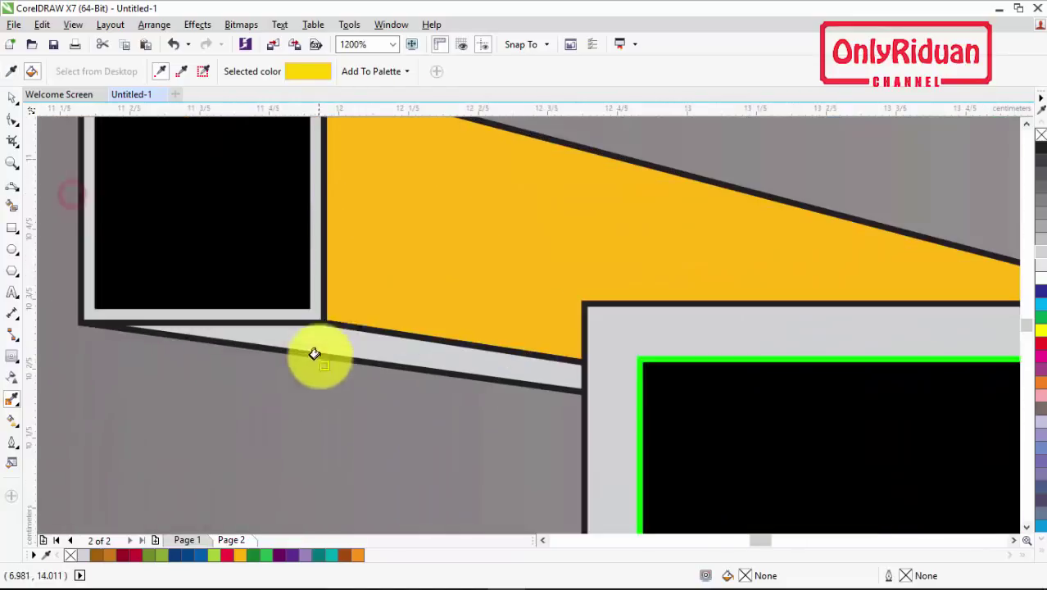
pyautogui.scroll(-2, 327, 344)
pyautogui.scroll(-2, 339, 327)
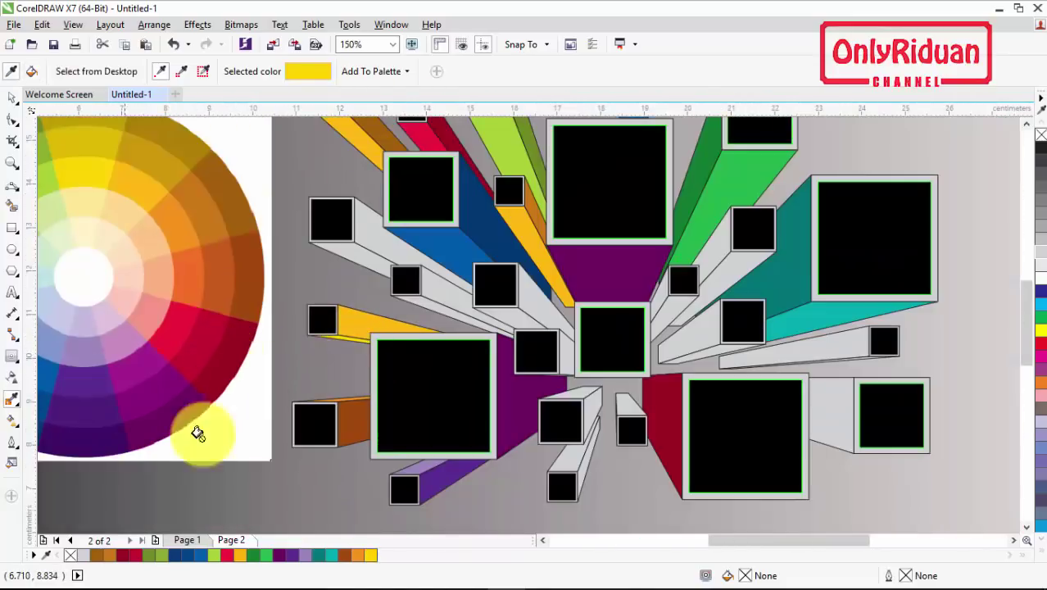
# Fill the small upper-left block's underside with the wheel's dark blue and its right side with turquoise.
pyautogui.scroll(1, 547, 525)
pyautogui.click(547, 541)
pyautogui.click(305, 424)
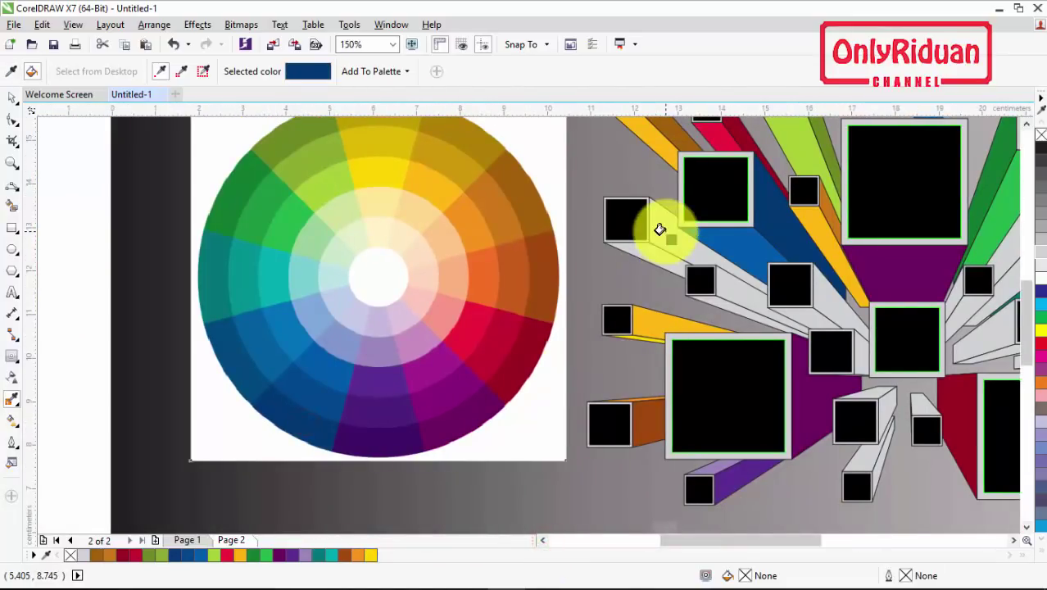
pyautogui.click(280, 279)
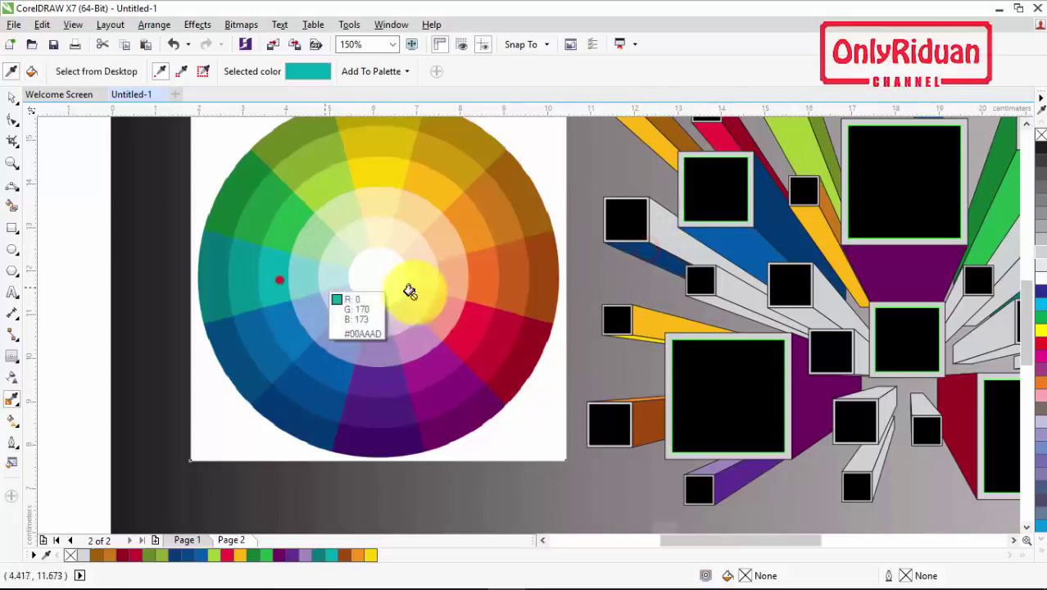
pyautogui.click(672, 241)
# Fill the small block above the large lower-left block with olive green on its right side and light green on its underside.
pyautogui.click(300, 136)
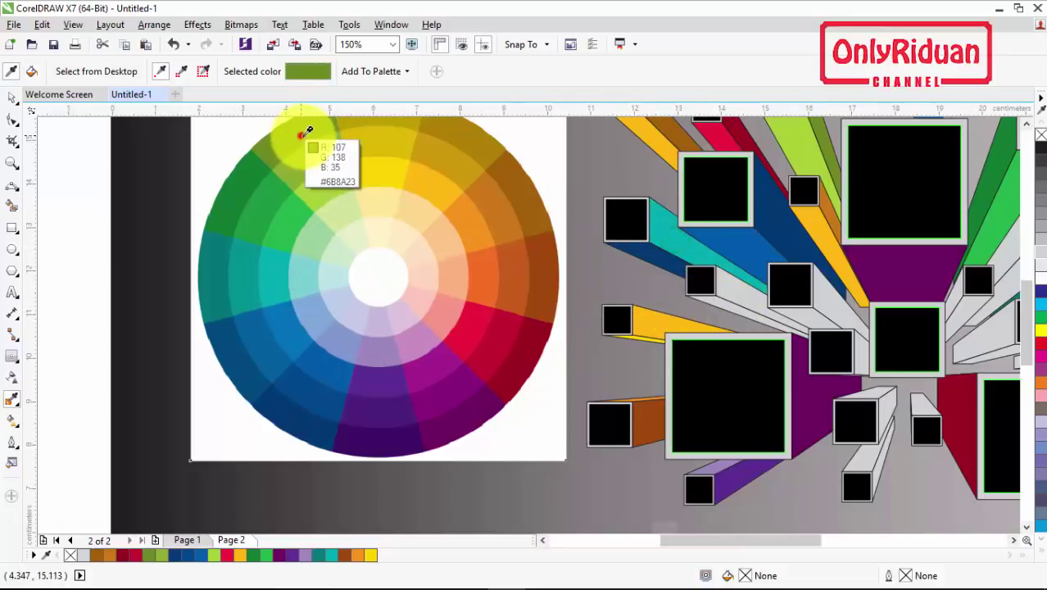
pyautogui.click(734, 284)
pyautogui.click(332, 180)
pyautogui.scroll(2, 735, 307)
pyautogui.click(732, 307)
pyautogui.scroll(-2, 731, 307)
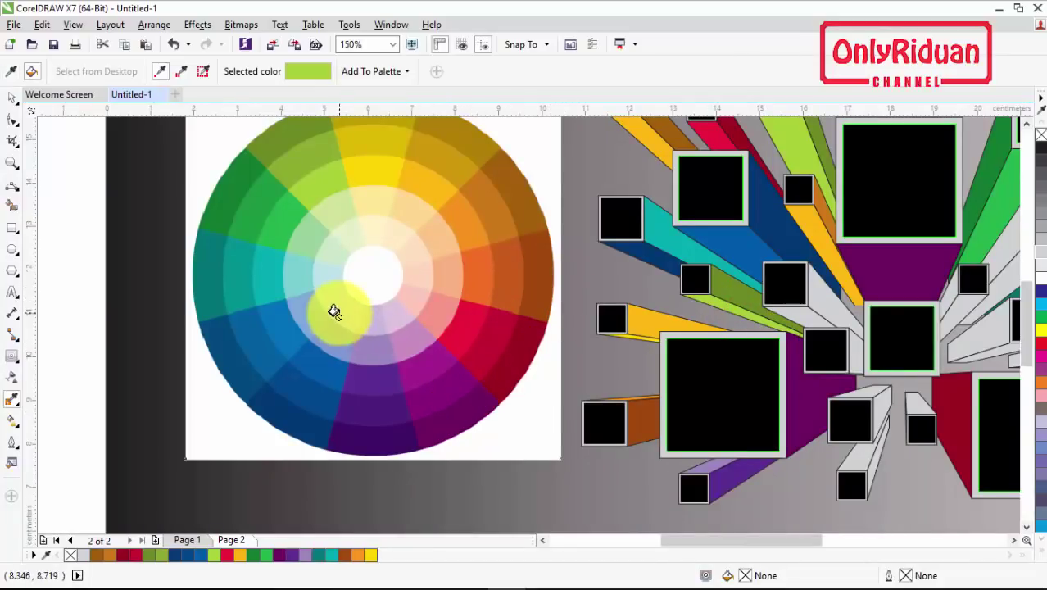
# Fill the block upper-left of the centre with crimson and dark red sides, and the block beside the centre with a dark green right side.
pyautogui.press('shift')
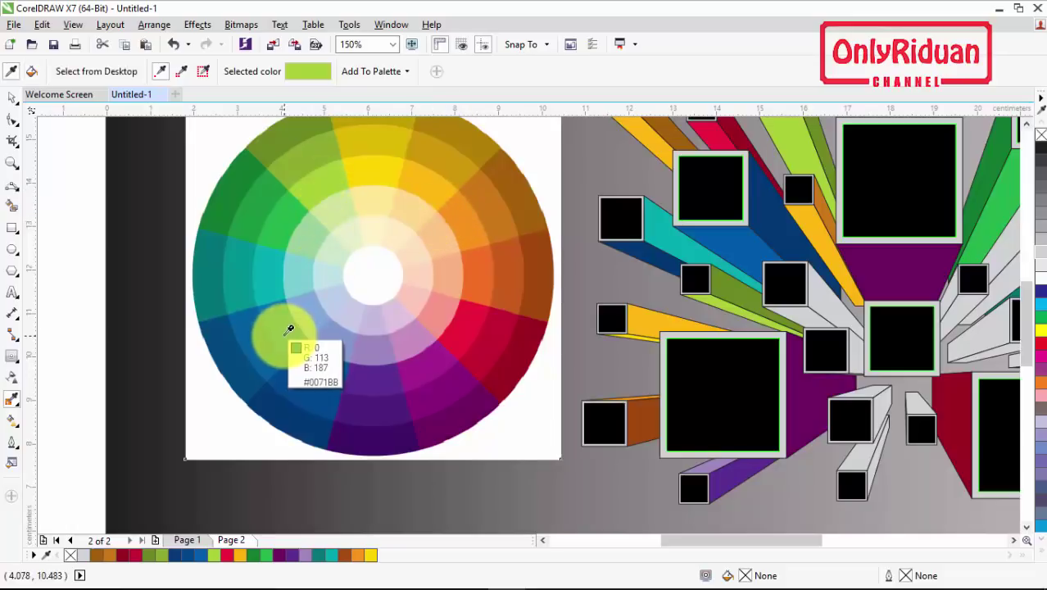
pyautogui.click(527, 350)
pyautogui.click(474, 321)
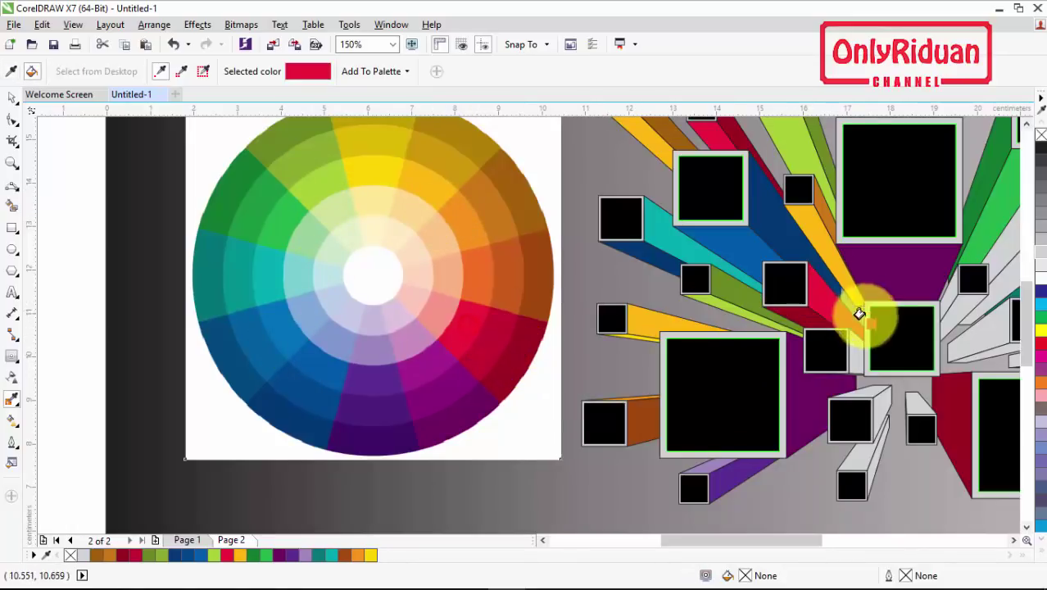
pyautogui.keyDown('shift'); pyautogui.click(236, 197); pyautogui.keyUp('shift')
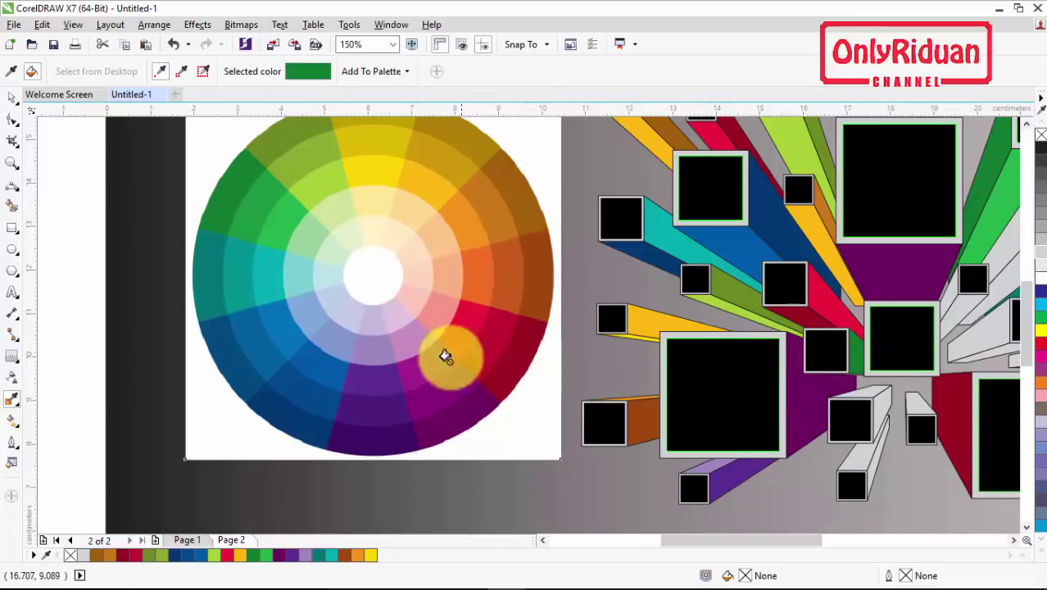
# Fill the top side of the small block below-left of the centre with yellow and its right side with dark yellow.
pyautogui.keyDown('shift'); pyautogui.click(331, 184); pyautogui.keyUp('shift')
pyautogui.keyDown('shift'); pyautogui.click(388, 176); pyautogui.keyUp('shift')
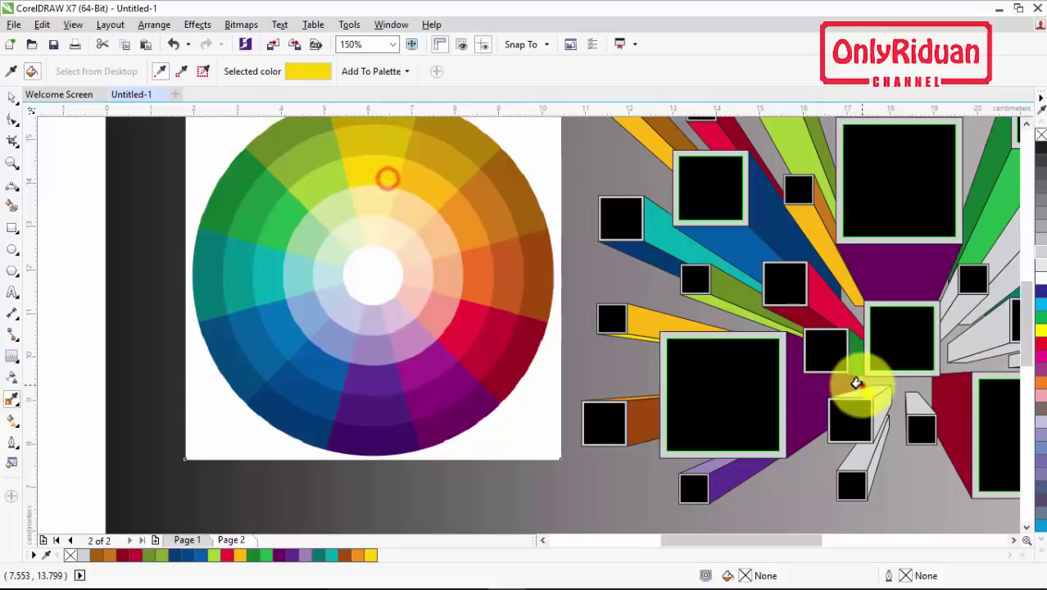
pyautogui.click(856, 381)
pyautogui.hotkey('ctrl', 'z')
pyautogui.scroll(2, 857, 382)
pyautogui.scroll(-2, 866, 394)
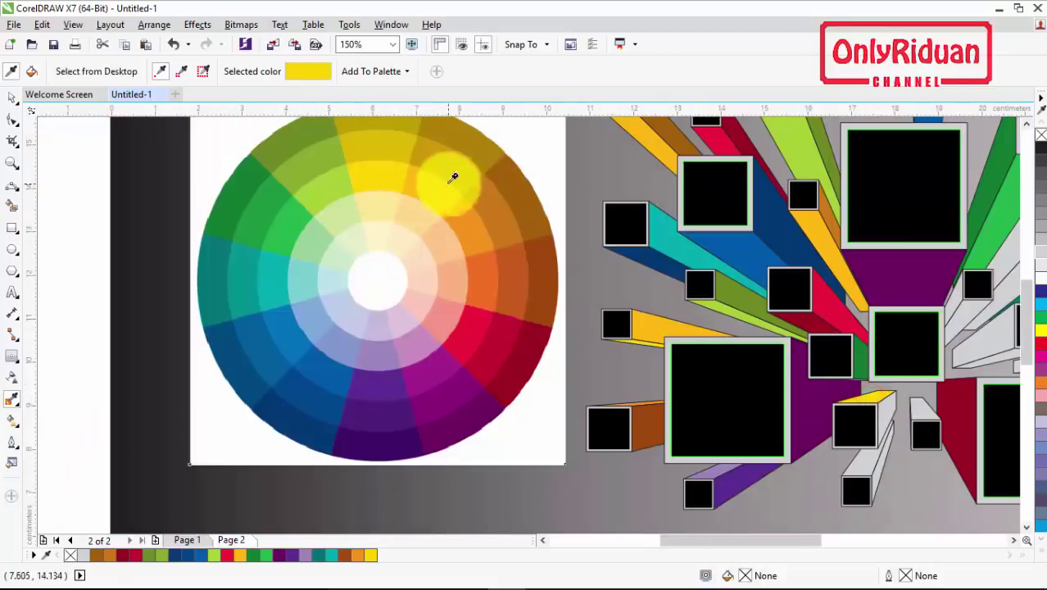
pyautogui.keyDown('shift'); pyautogui.click(389, 124); pyautogui.keyUp('shift')
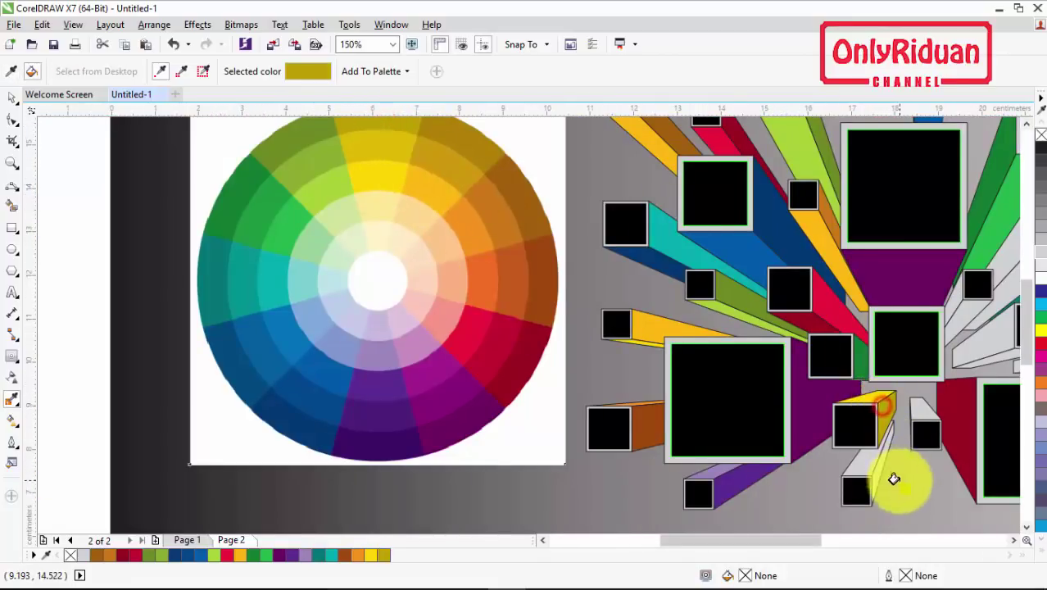
# Fill the lowest small block near the centre with olive green on its right side and light green on its top side.
pyautogui.keyDown('shift'); pyautogui.click(306, 134); pyautogui.keyUp('shift')
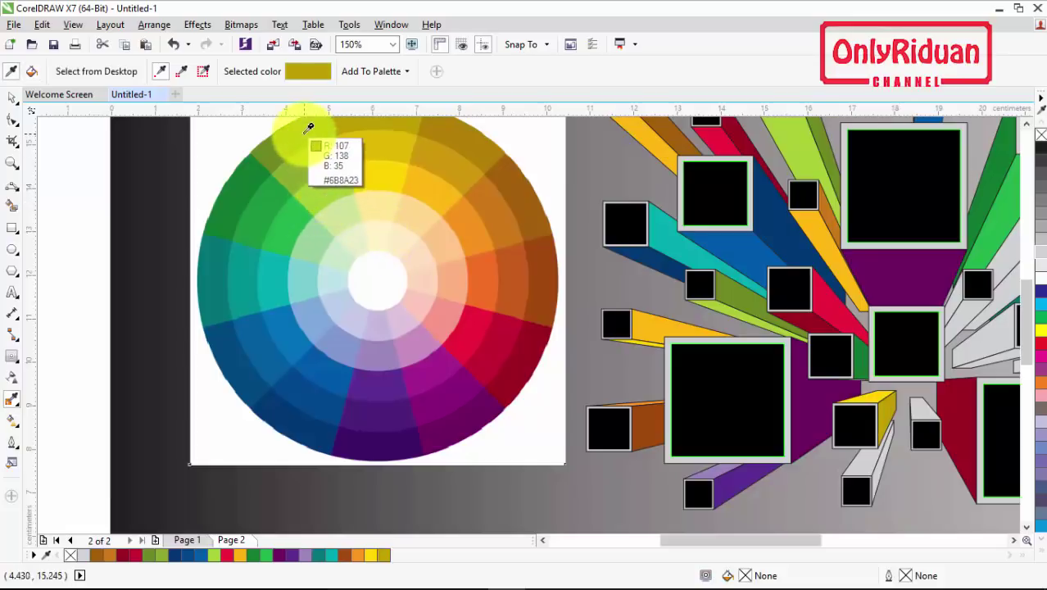
pyautogui.scroll(2, 877, 467)
pyautogui.scroll(-2, 878, 465)
pyautogui.keyDown('shift'); pyautogui.click(334, 181); pyautogui.keyUp('shift')
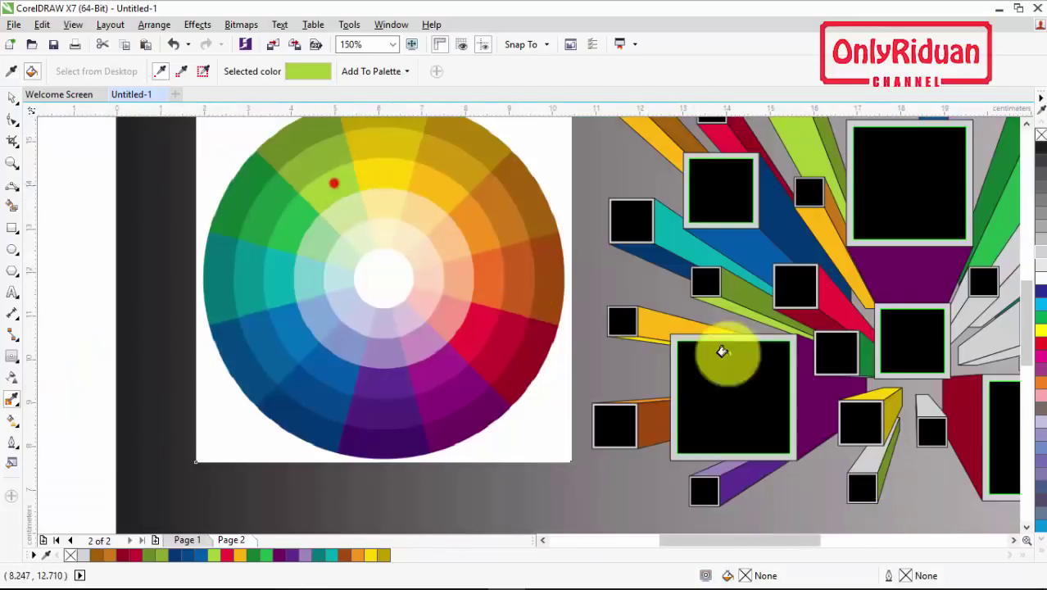
pyautogui.scroll(-2, 610, 351)
# Move the colour wheel image to the right of the blocks, over the page's right edge.
pyautogui.press('space')
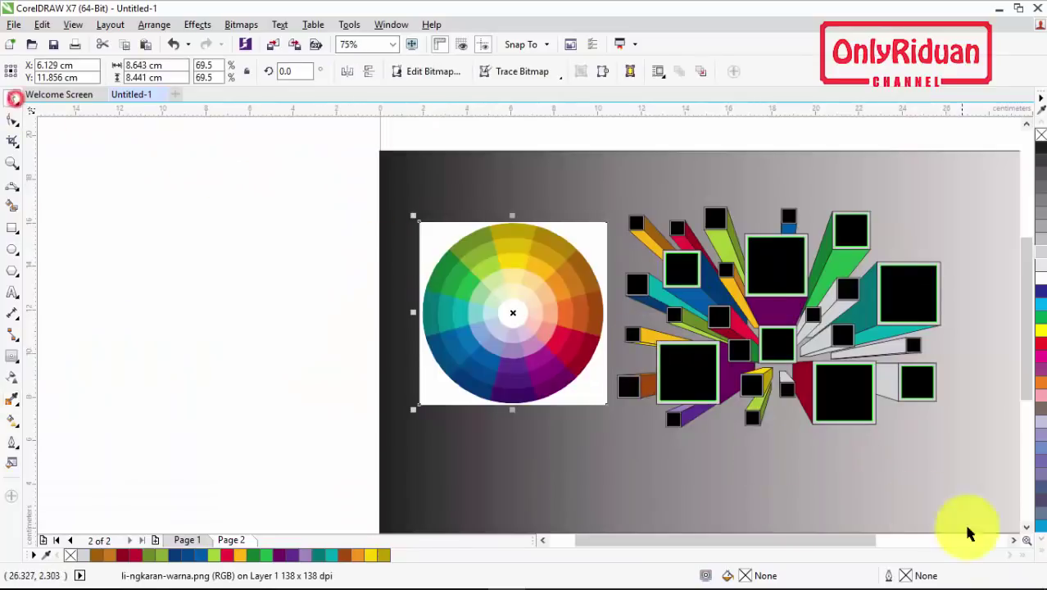
pyautogui.hscroll(3, 339, 350)
pyautogui.moveTo(236, 300)
pyautogui.mouseDown()
pyautogui.moveTo(783, 315)
pyautogui.moveTo(736, 330)
pyautogui.mouseUp()
pyautogui.scroll(2, 736, 329)
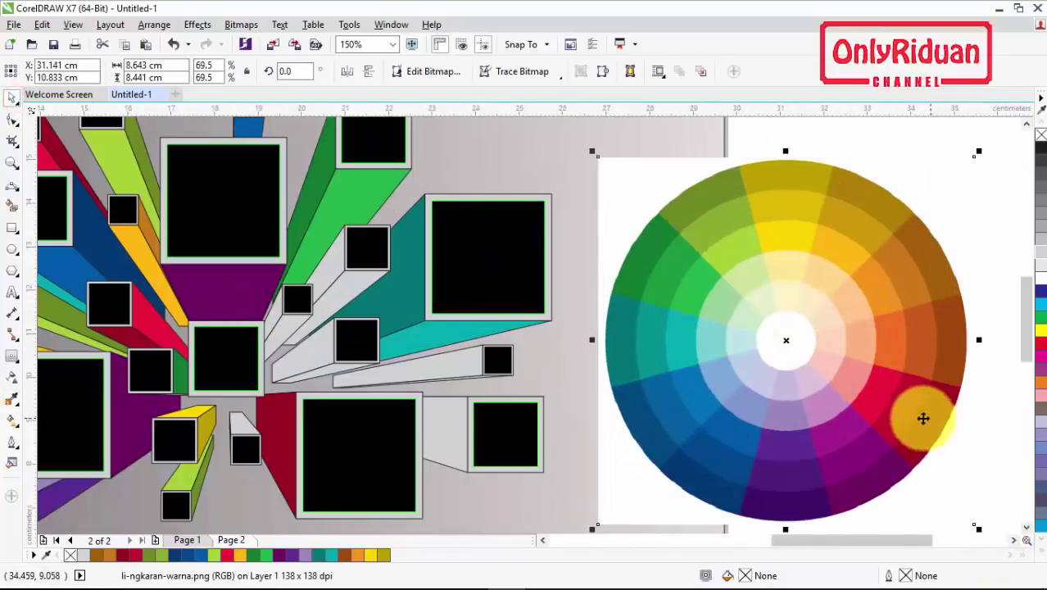
# Fill the underside of the small block beside the large teal block with dark red and its left side with crimson.
pyautogui.click(12, 399)
pyautogui.click(926, 430)
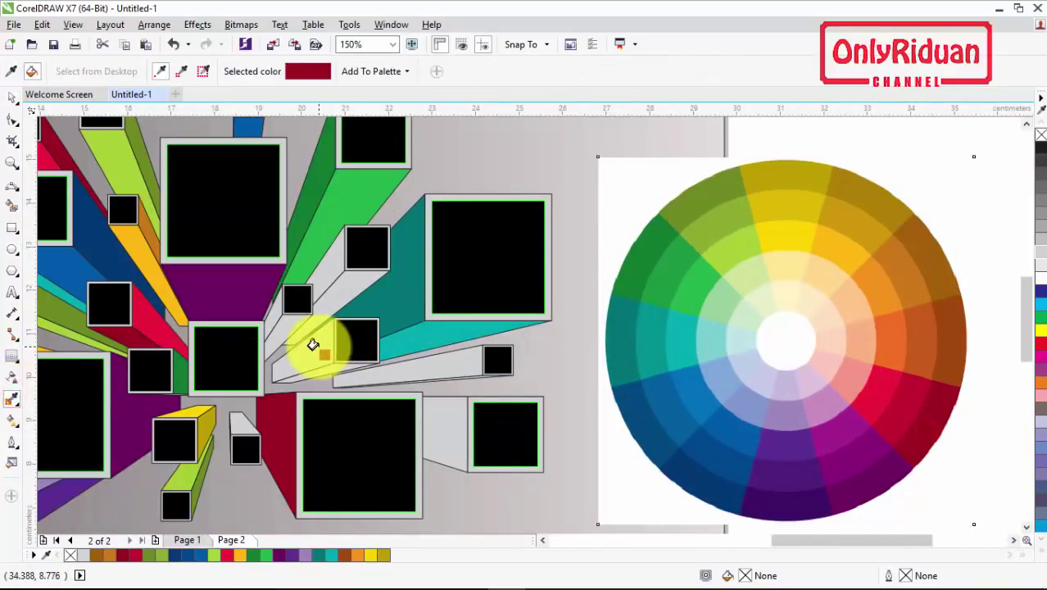
pyautogui.scroll(1, 323, 217)
pyautogui.scroll(-2, 323, 217)
pyautogui.click(616, 283)
pyautogui.scroll(1, 311, 215)
pyautogui.scroll(1, 416, 230)
pyautogui.scroll(-2, 416, 230)
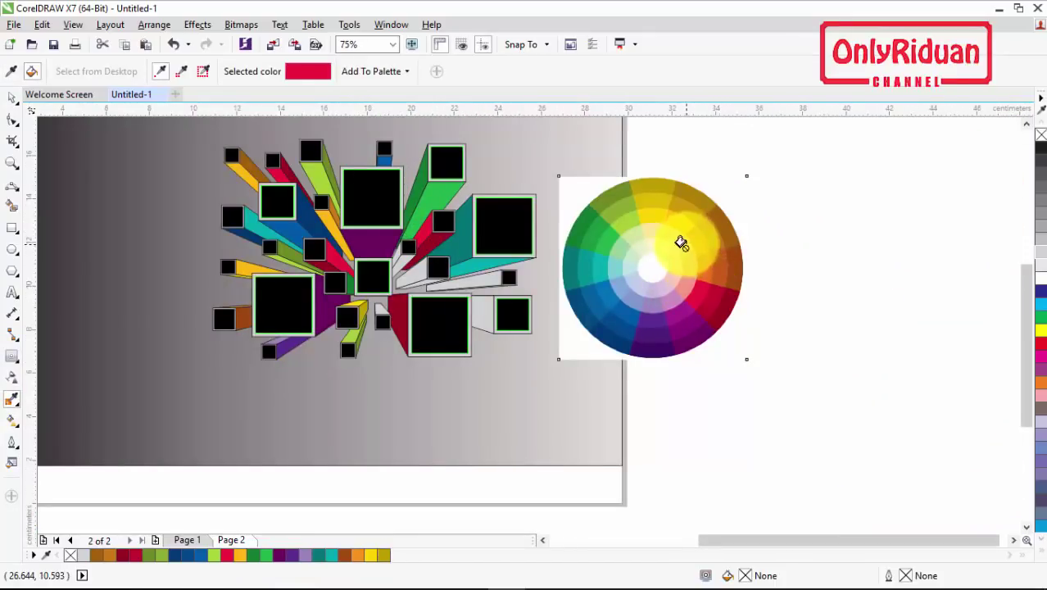
# Fill the underside of the small block just upper-right of the centre with dark yellow and its left side with yellow.
pyautogui.click(655, 184)
pyautogui.scroll(2, 387, 253)
pyautogui.click(421, 254)
pyautogui.click(914, 178)
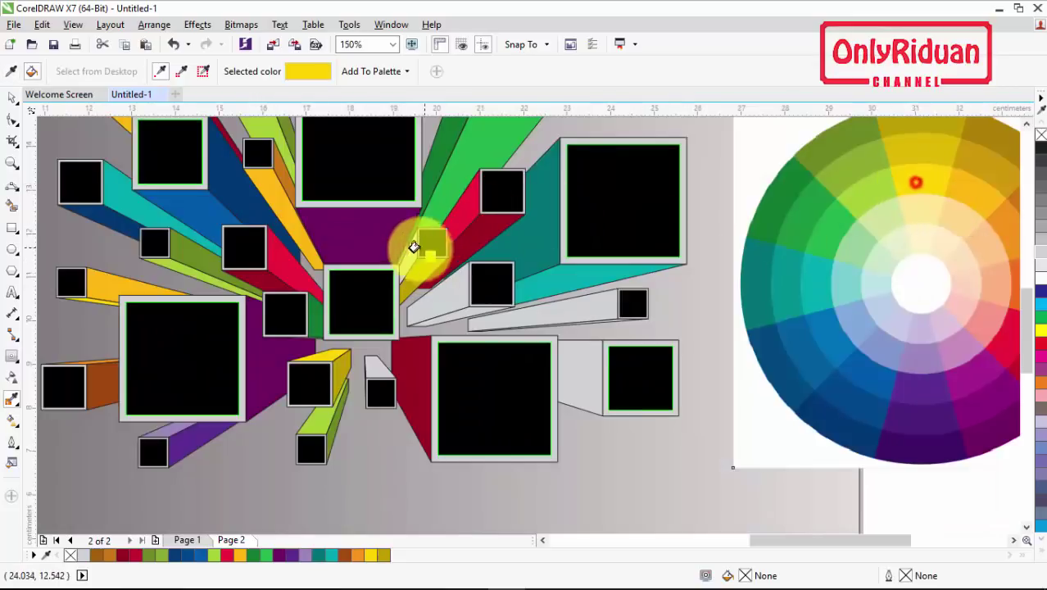
pyautogui.scroll(2, 402, 246)
pyautogui.scroll(-4, 428, 258)
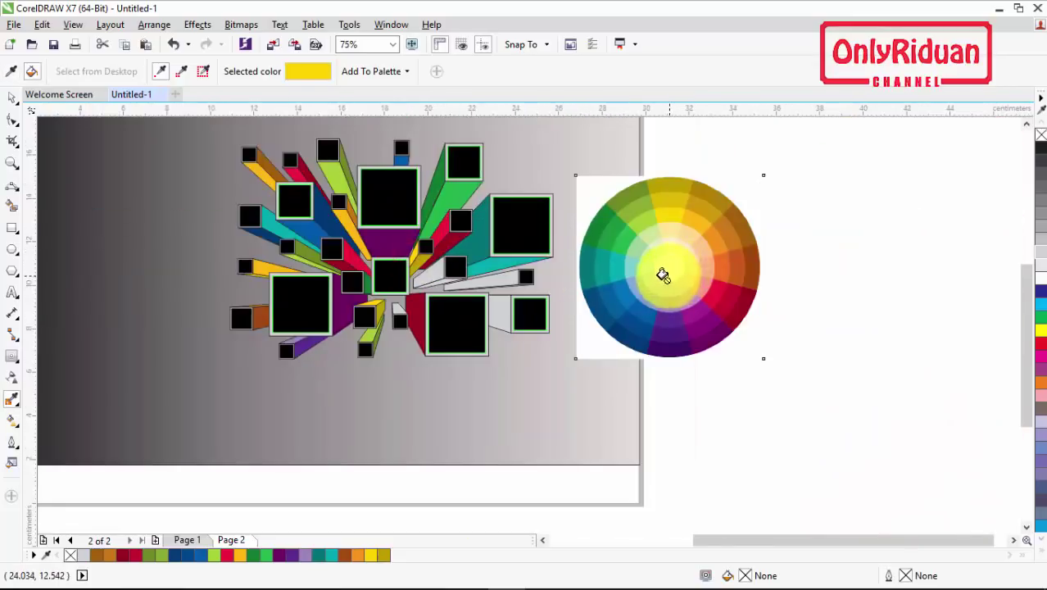
# Fill the long thin right-hand block's underside with olive green and its wide left side with light green.
pyautogui.click(652, 214)
pyautogui.scroll(10, 518, 280)
pyautogui.scroll(-10, 518, 281)
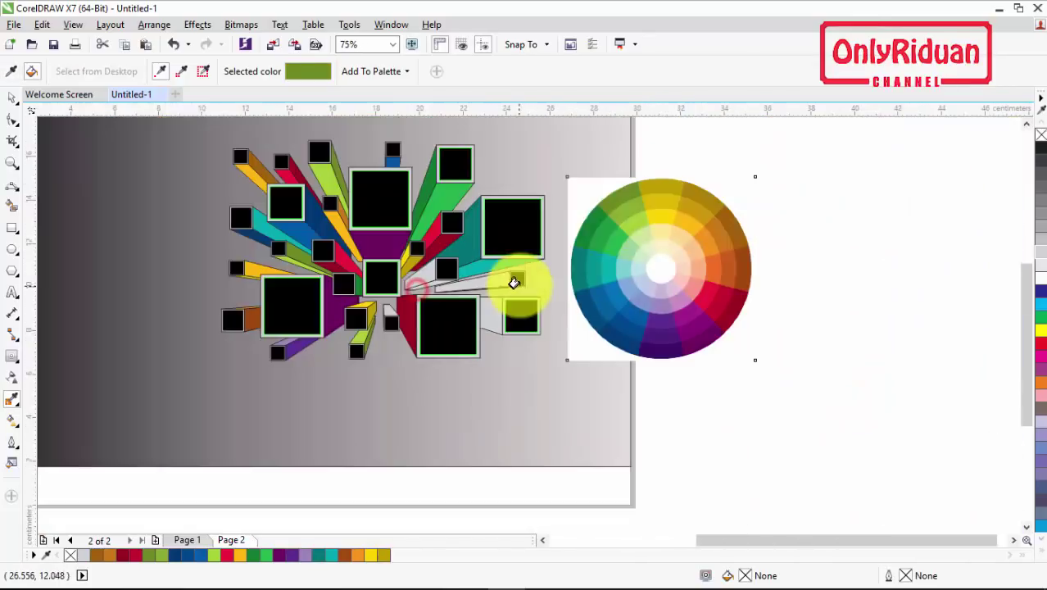
pyautogui.scroll(5, 495, 285)
pyautogui.scroll(-5, 532, 286)
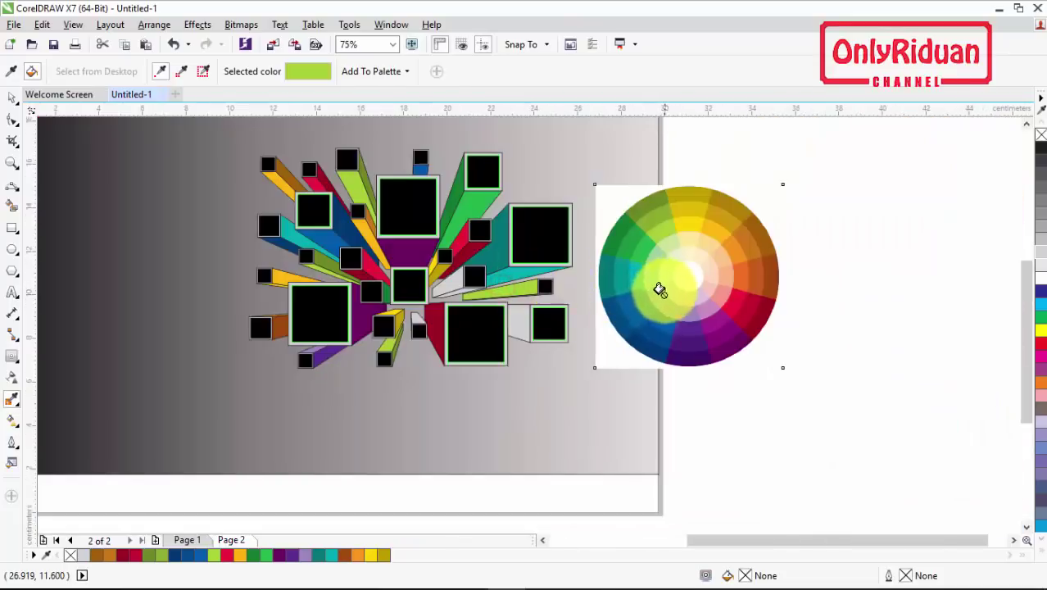
# Fill the lower-right block's left side with dark blue, and the small block right of the centre with dark purple and purple sides.
pyautogui.scroll(2, 533, 334)
pyautogui.click(935, 370)
pyautogui.scroll(4, 390, 255)
pyautogui.scroll(-5, 390, 255)
pyautogui.click(397, 253)
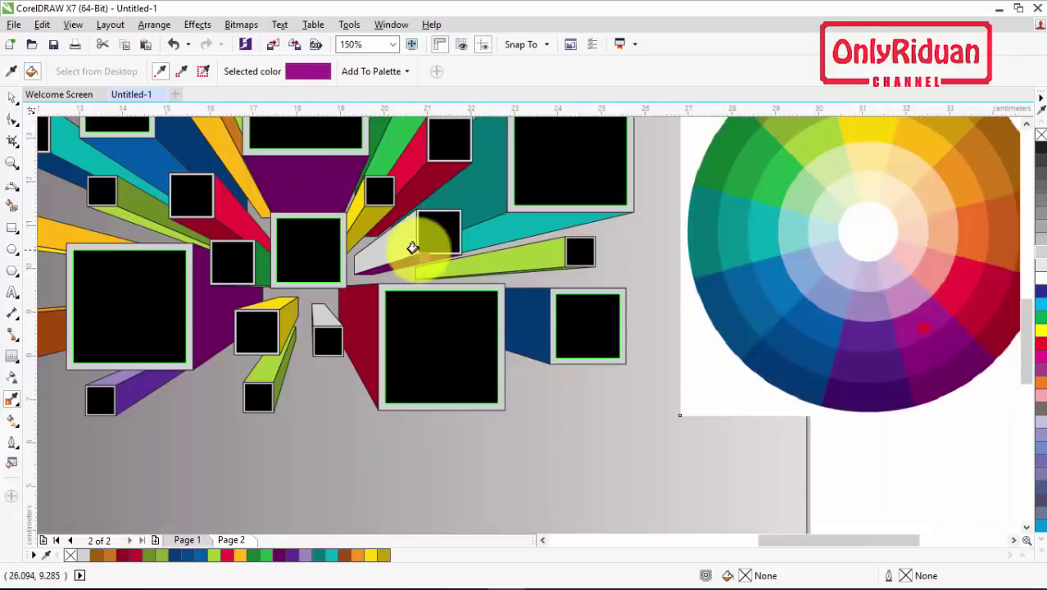
pyautogui.scroll(1, 872, 277)
# Fill the remaining grey sides of the small block directly below the centre with green shades from the wheel.
pyautogui.press('shift')
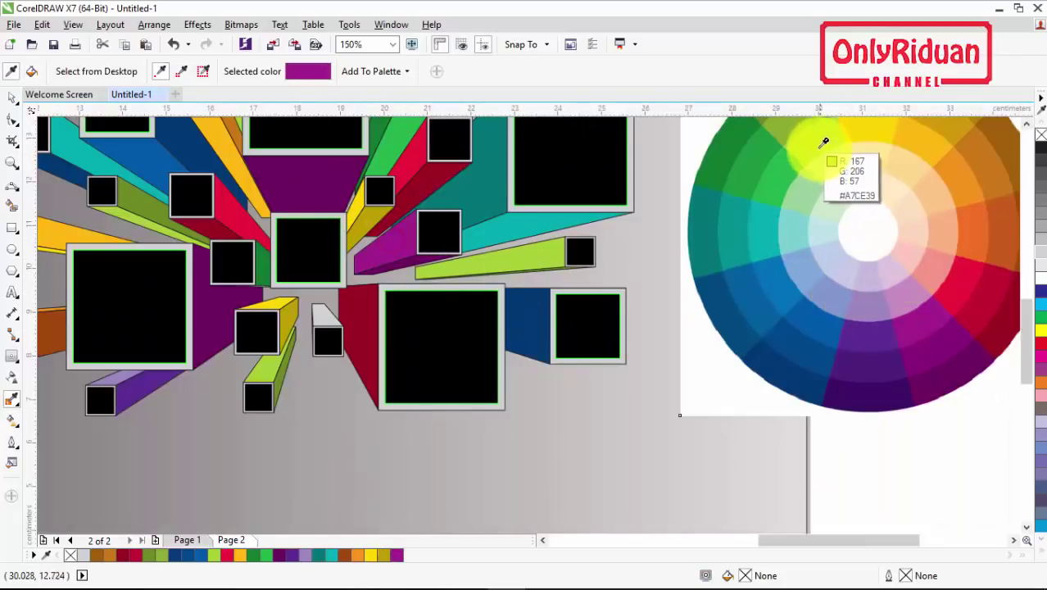
pyautogui.click(491, 255)
pyautogui.scroll(4, 335, 297)
pyautogui.scroll(-3, 304, 343)
pyautogui.scroll(-3, 444, 346)
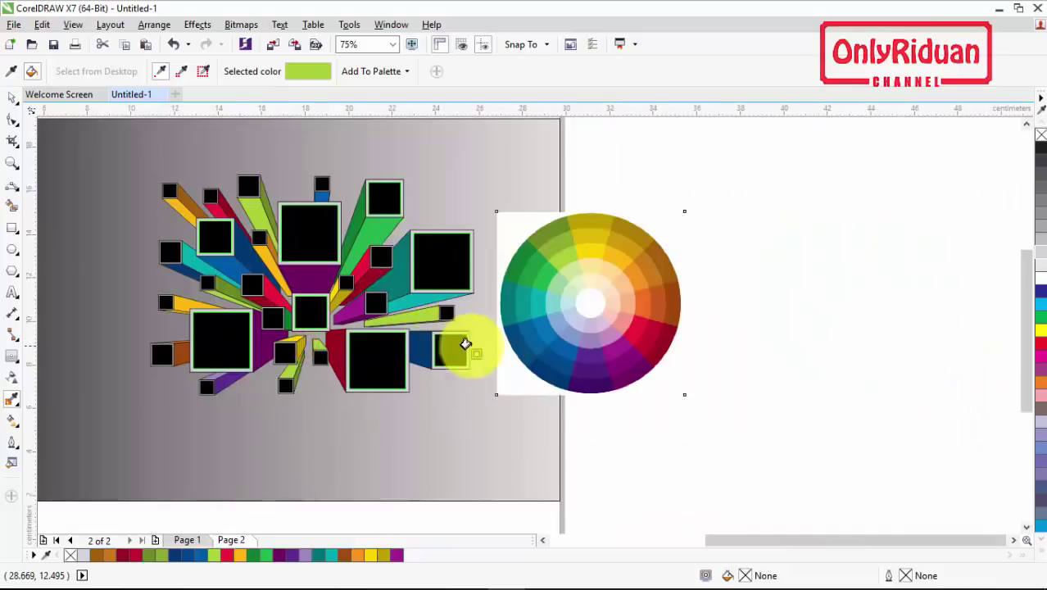
# Move the colour wheel image back onto the page, to the left of the blocks.
pyautogui.click(545, 541)
pyautogui.press('space')
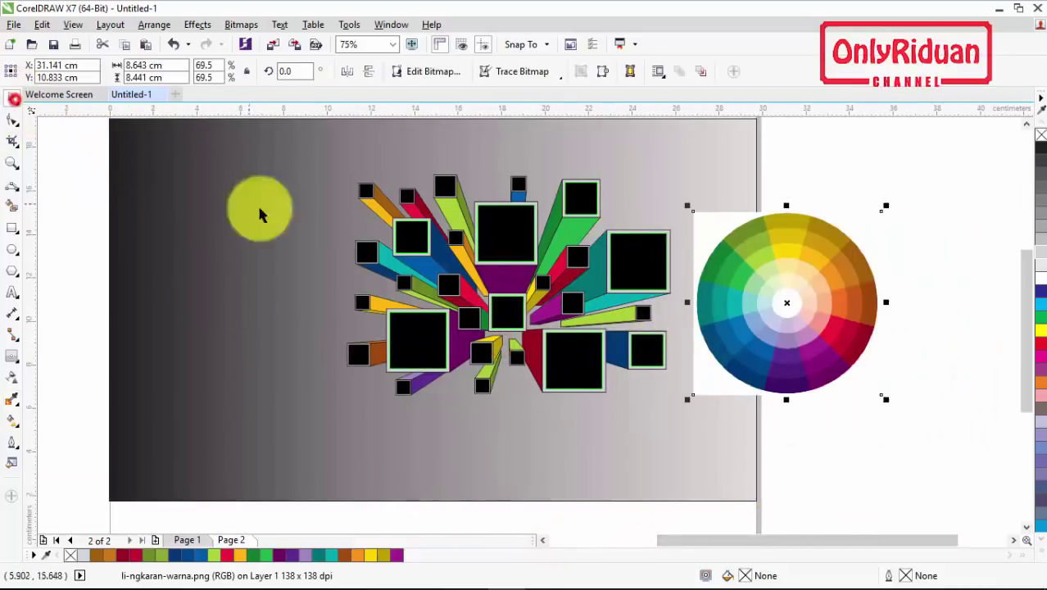
pyautogui.moveTo(789, 299); pyautogui.dragTo(214, 283)
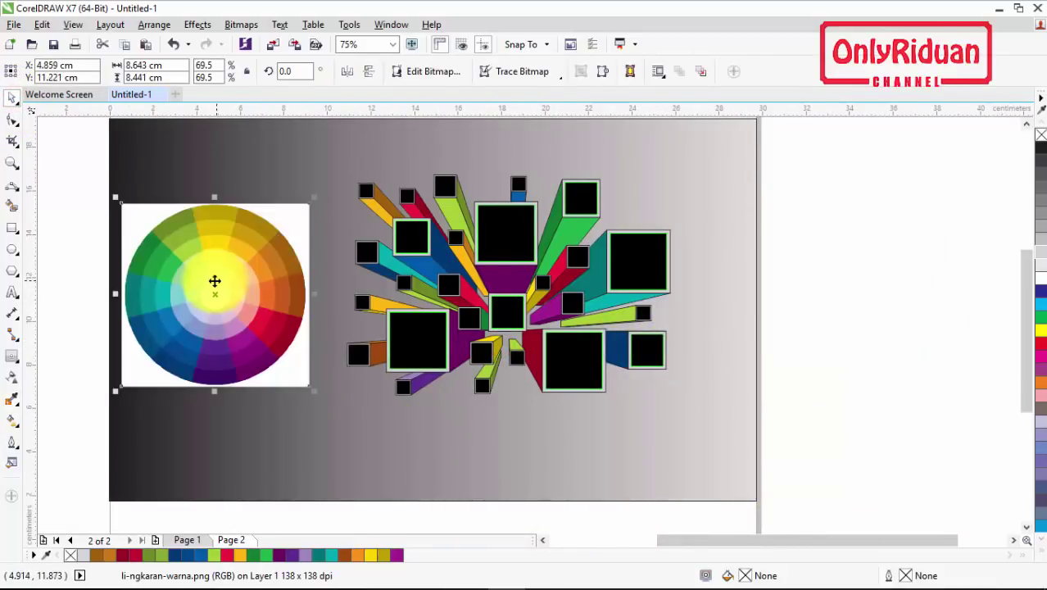
# Select all the block shapes and set their outline width to None.
pyautogui.press('z')
pyautogui.moveTo(343, 170); pyautogui.dragTo(718, 415)
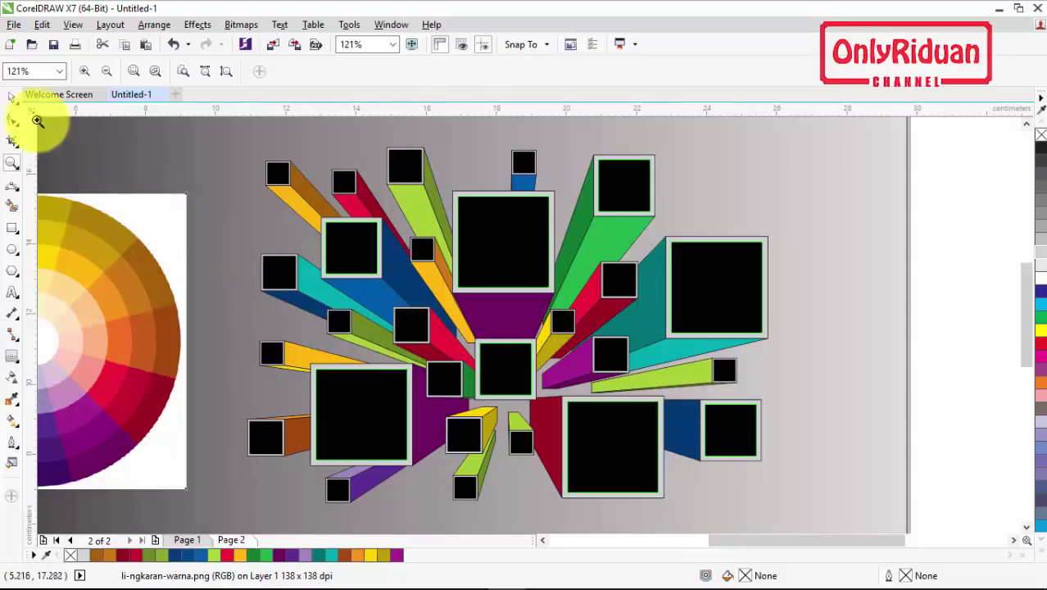
pyautogui.click(13, 98)
pyautogui.moveTo(956, 516); pyautogui.dragTo(258, 200)
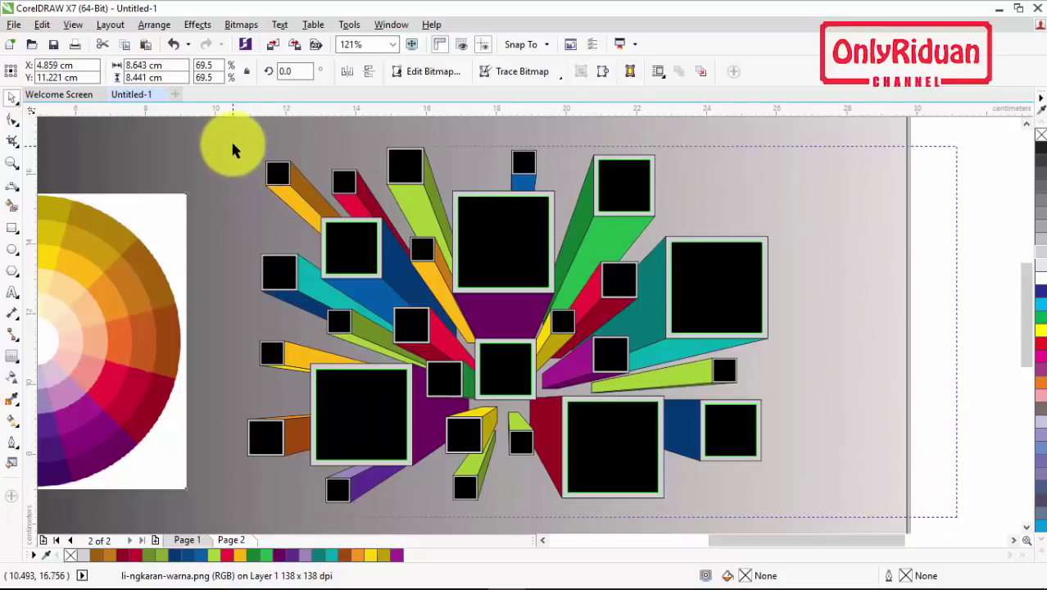
pyautogui.moveTo(233, 145); pyautogui.dragTo(233, 145)
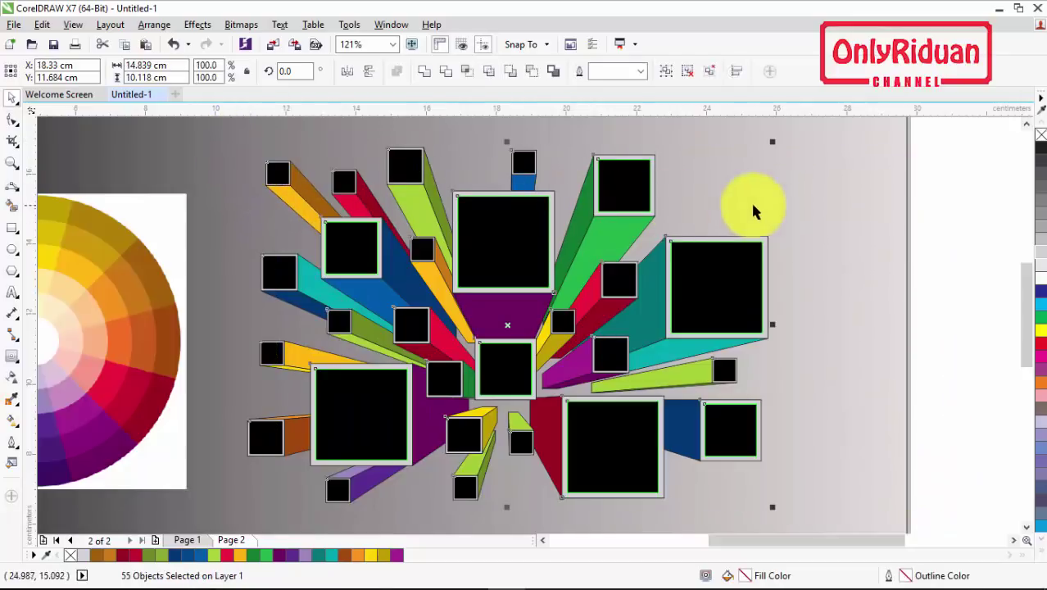
pyautogui.click(642, 72)
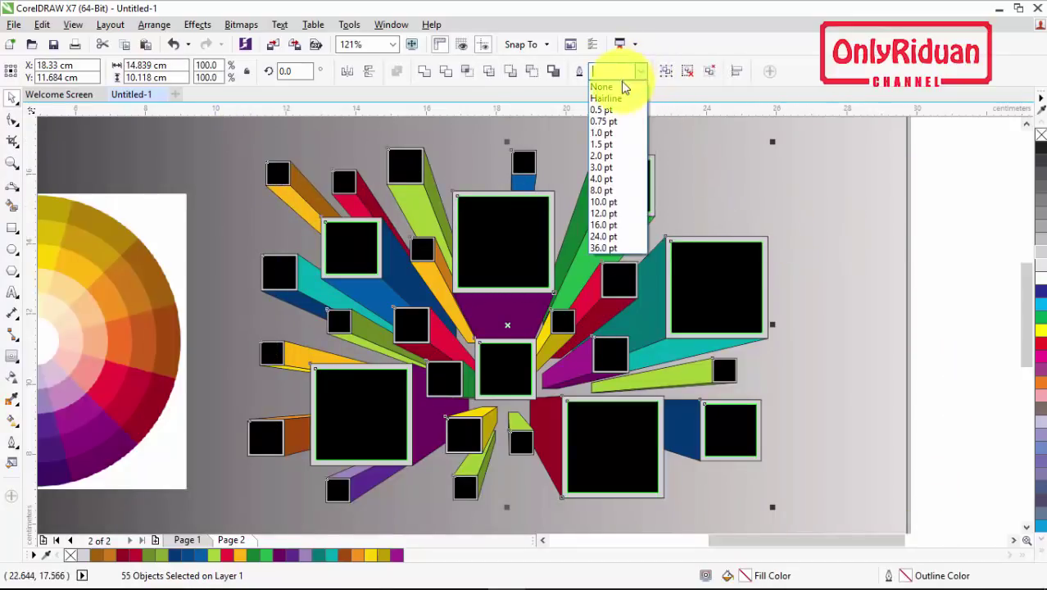
pyautogui.click(615, 88)
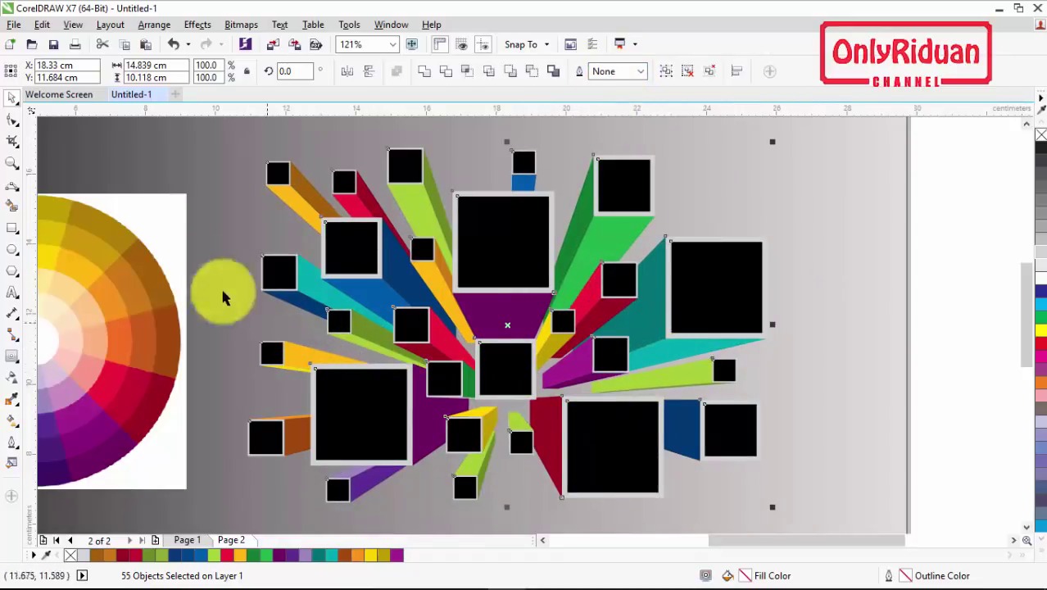
pyautogui.click(942, 267)
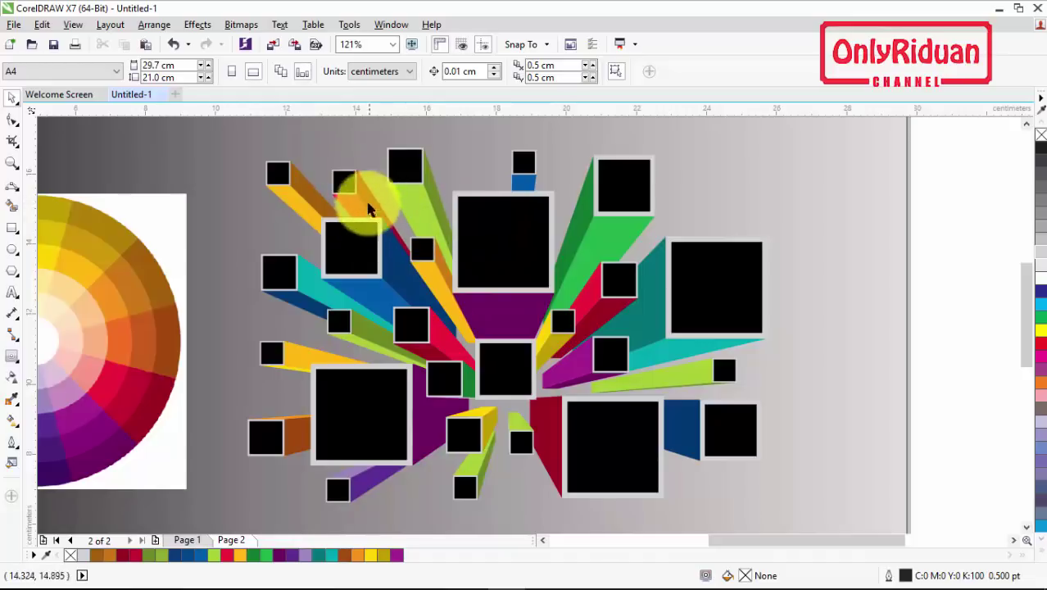
pyautogui.scroll(5, 278, 169)
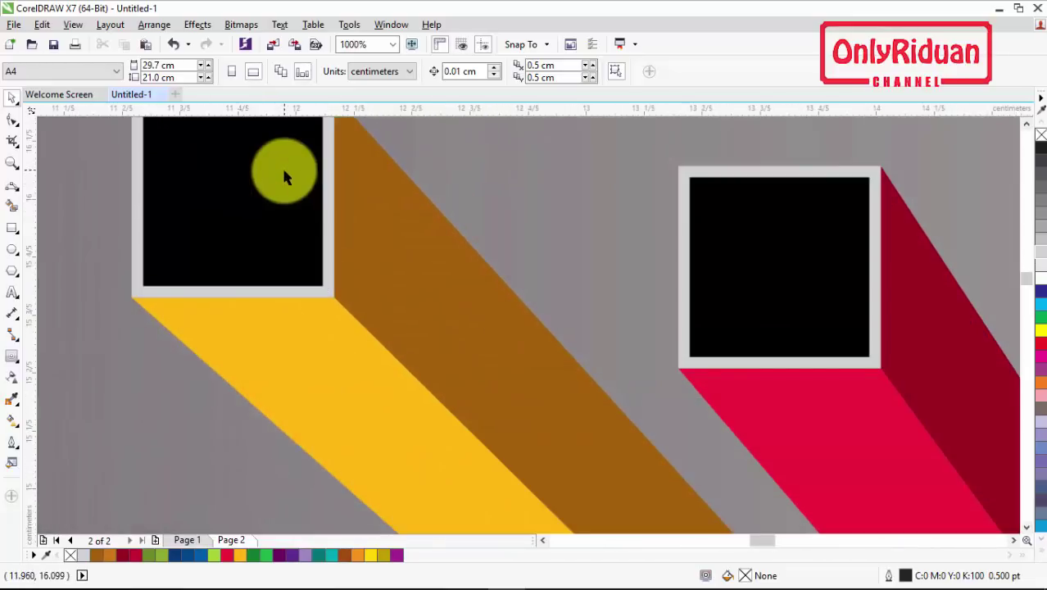
# Match the front frames of the two small upper-left blocks to their lower sides: yellow-orange for the outer block, crimson for its neighbour.
pyautogui.scroll(-2, 284, 172)
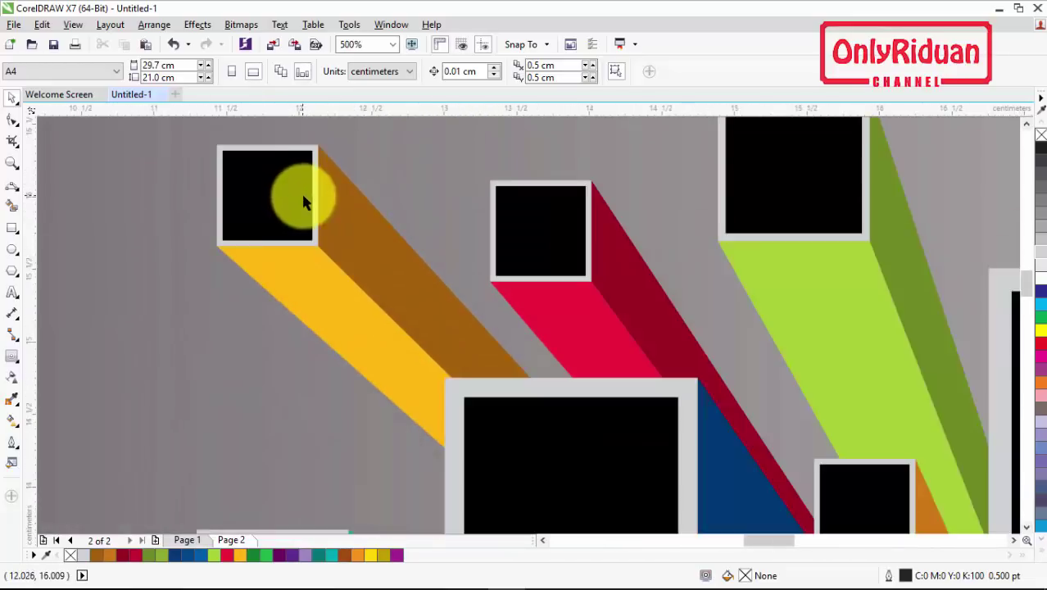
pyautogui.click(13, 400)
pyautogui.scroll(2, 302, 230)
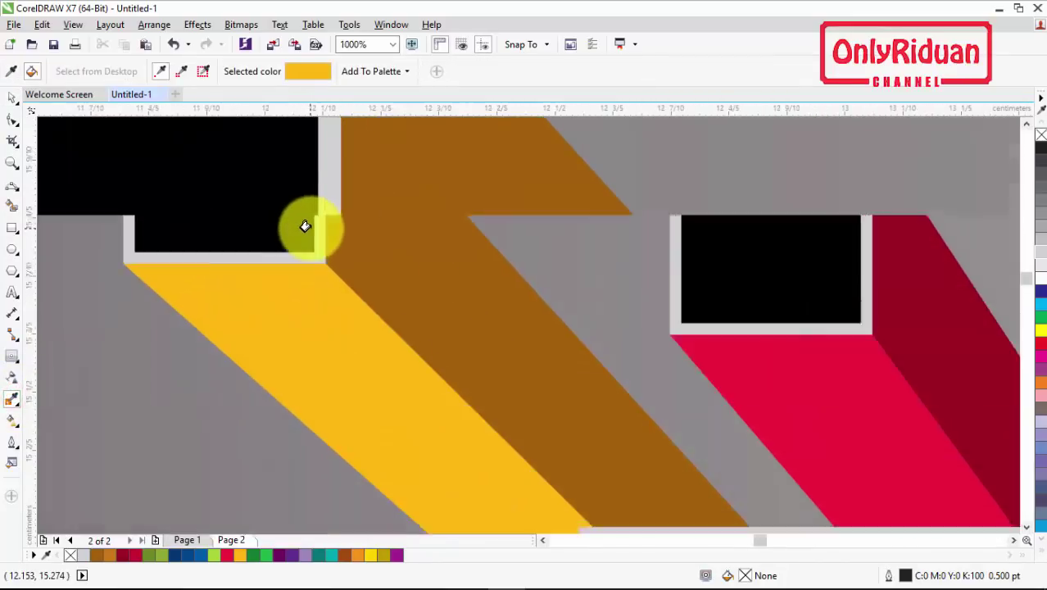
pyautogui.scroll(-3, 320, 230)
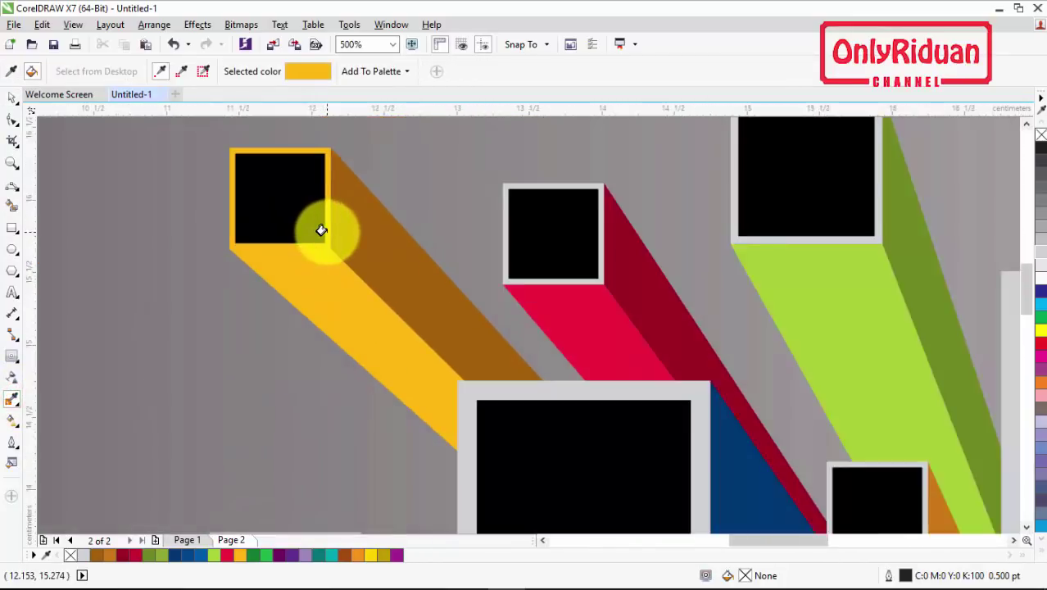
pyautogui.scroll(1, 461, 264)
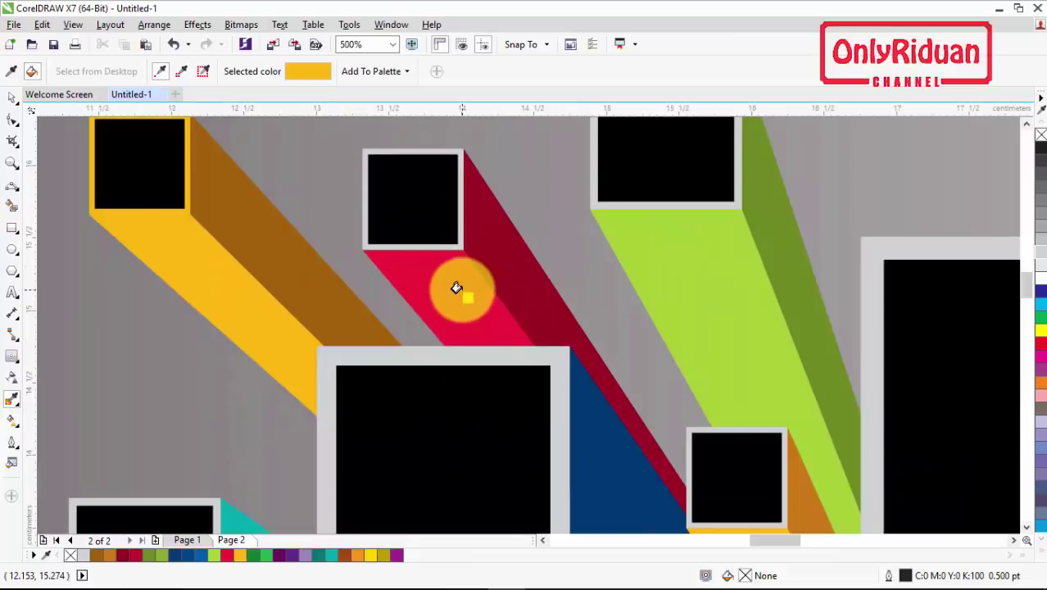
pyautogui.scroll(2, 445, 238)
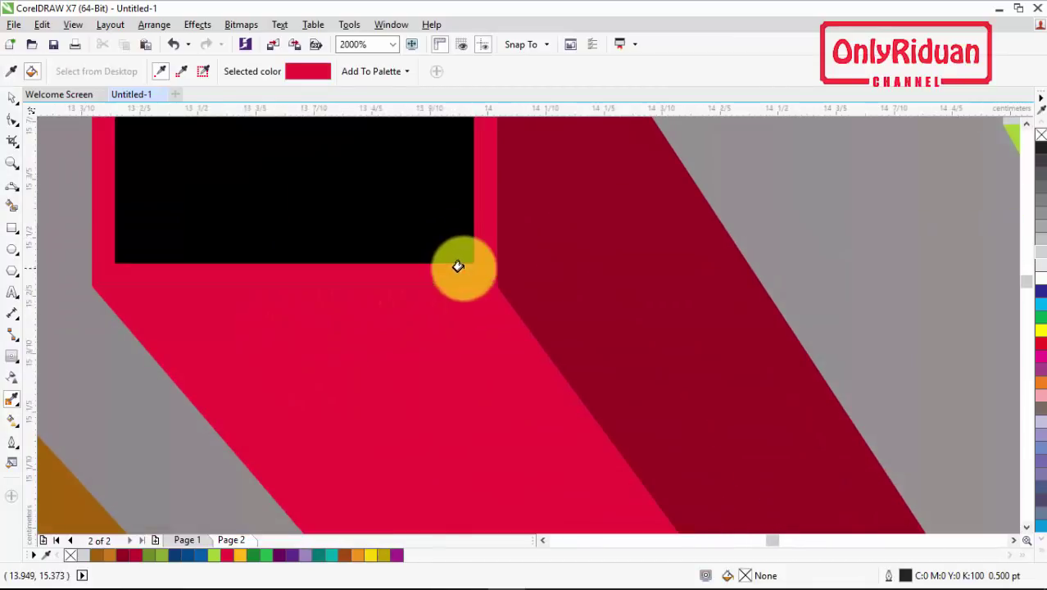
pyautogui.scroll(-3, 457, 266)
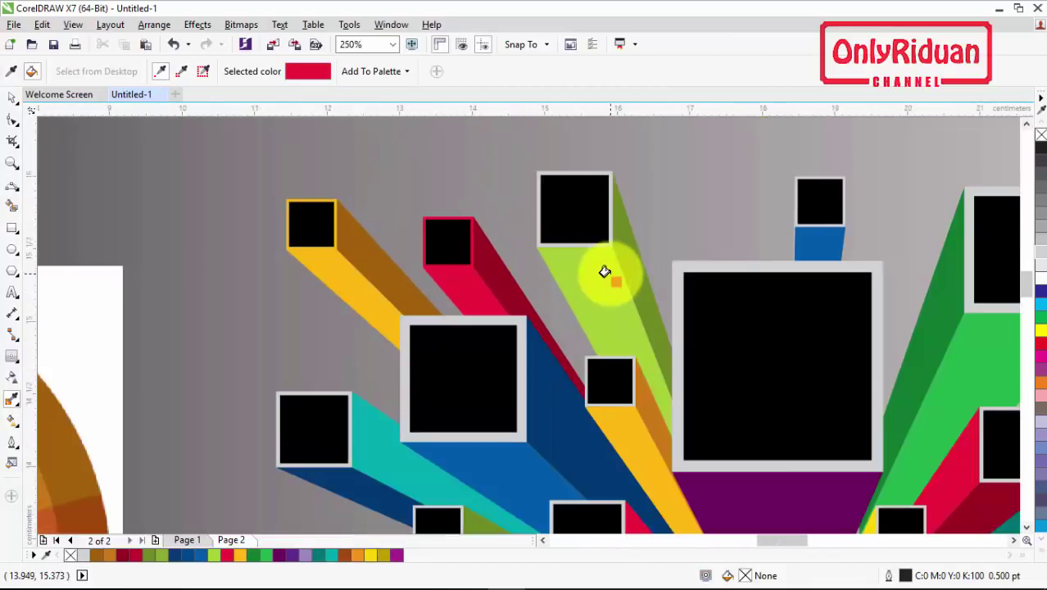
# Fill the front frame of the upper lime block with its lime green and that of the small top block with its blue.
pyautogui.scroll(1, 604, 271)
pyautogui.scroll(2, 589, 211)
pyautogui.click(595, 194)
pyautogui.scroll(-3, 597, 197)
pyautogui.scroll(-1, 596, 201)
pyautogui.click(718, 189)
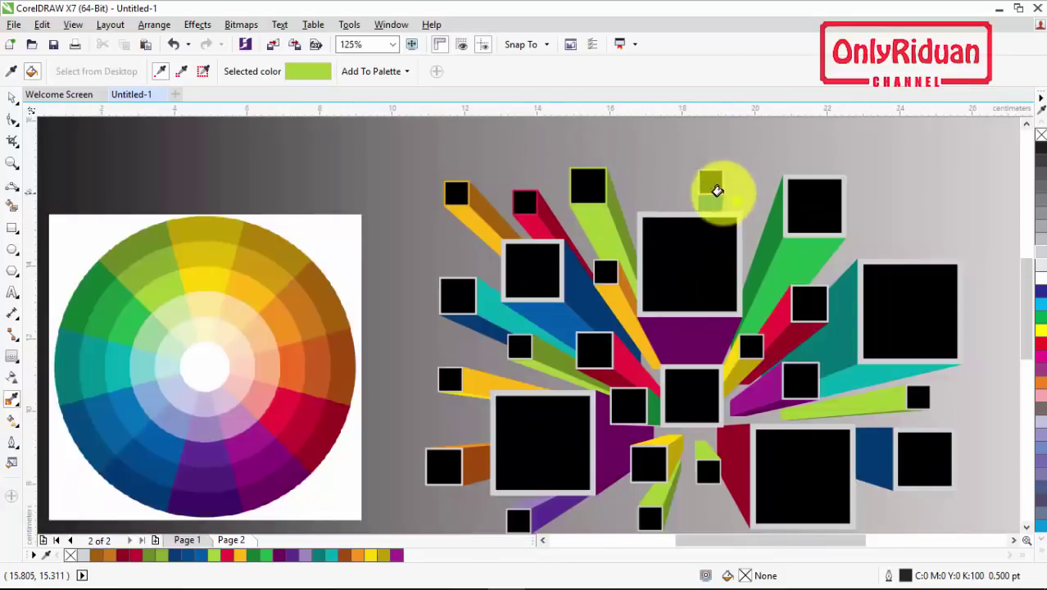
pyautogui.scroll(3, 713, 189)
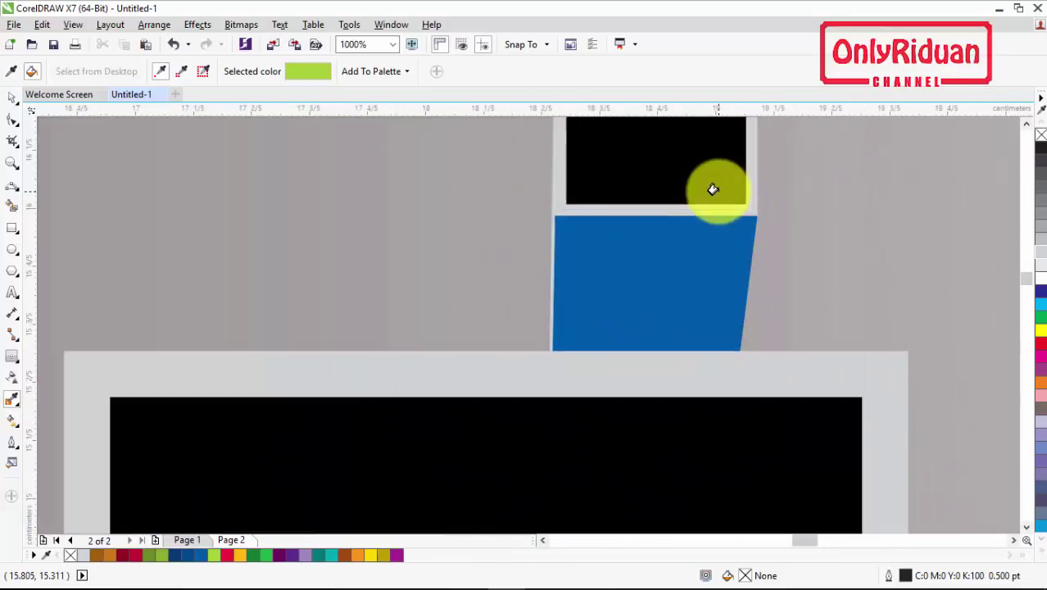
pyautogui.click(640, 250)
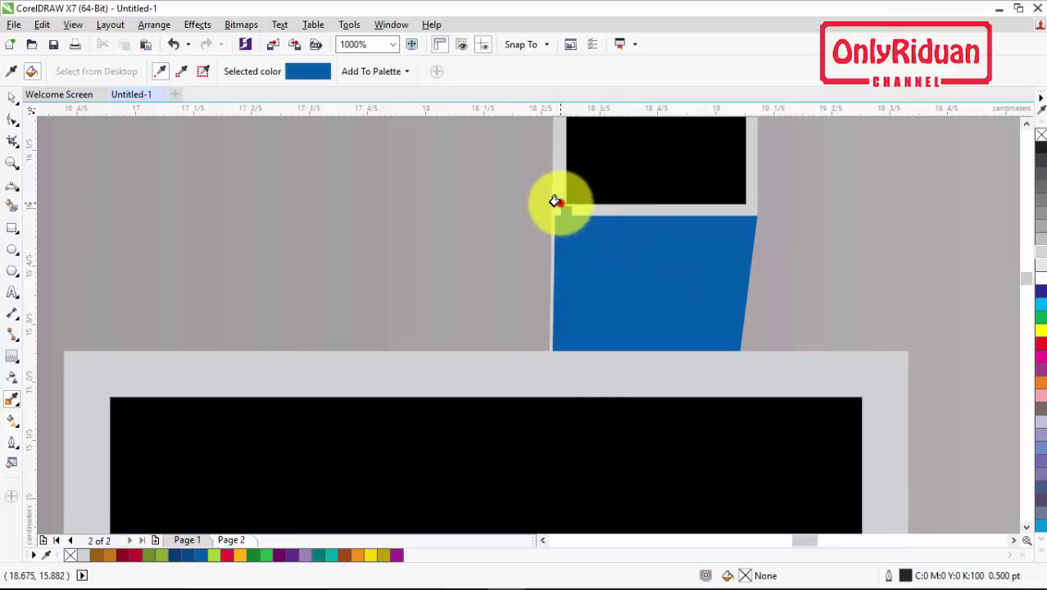
pyautogui.scroll(-2, 574, 205)
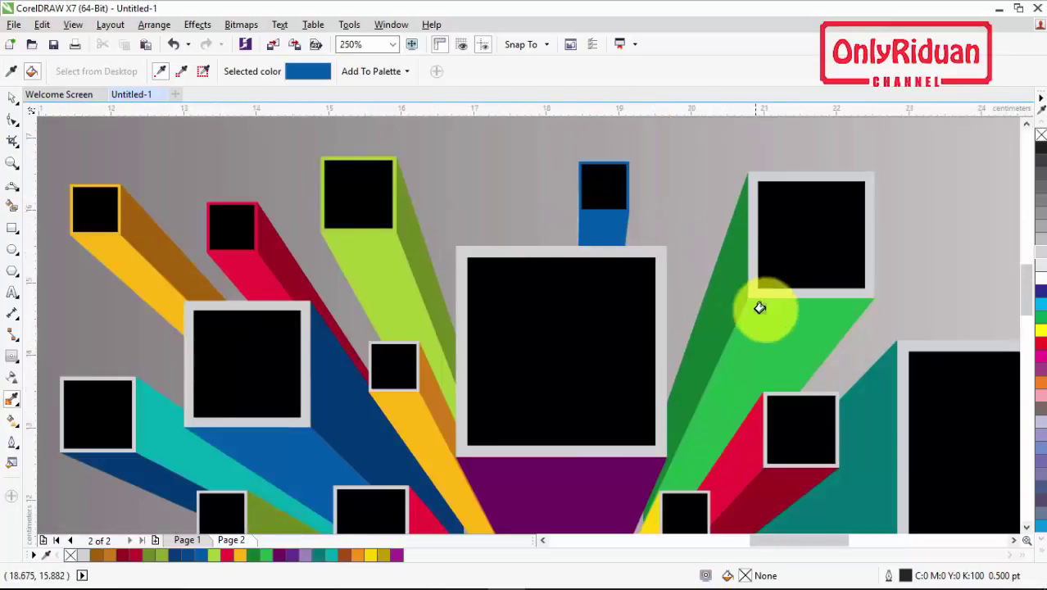
# Fill the front frame of the upper-right block with its bright green and that of the large block above the centre with dark purple.
pyautogui.click(777, 328)
pyautogui.scroll(2, 741, 267)
pyautogui.click(762, 271)
pyautogui.scroll(-3, 761, 270)
pyautogui.scroll(-1, 755, 270)
pyautogui.scroll(3, 724, 307)
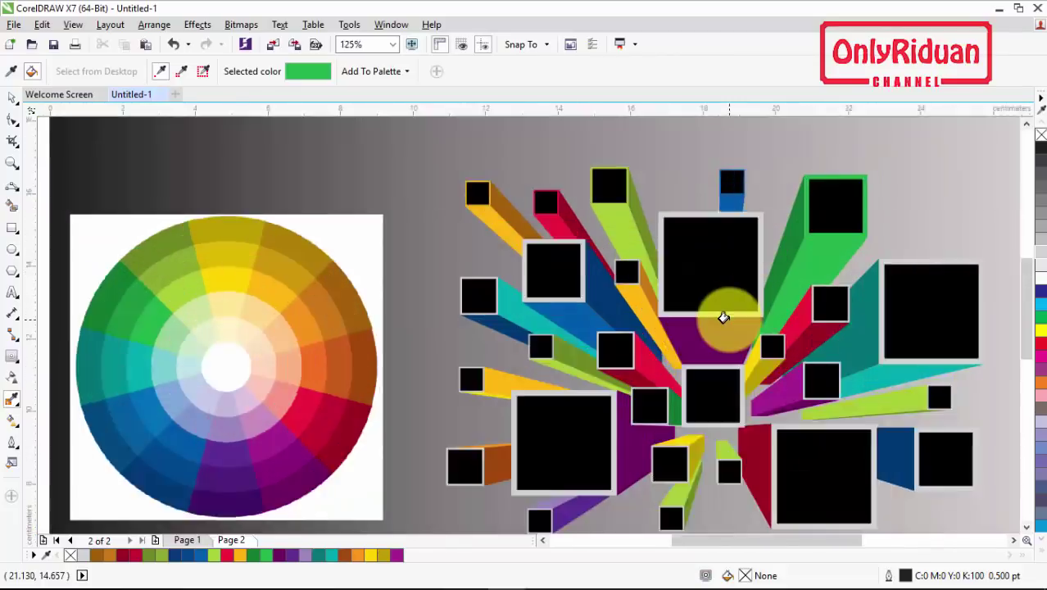
pyautogui.click(727, 345)
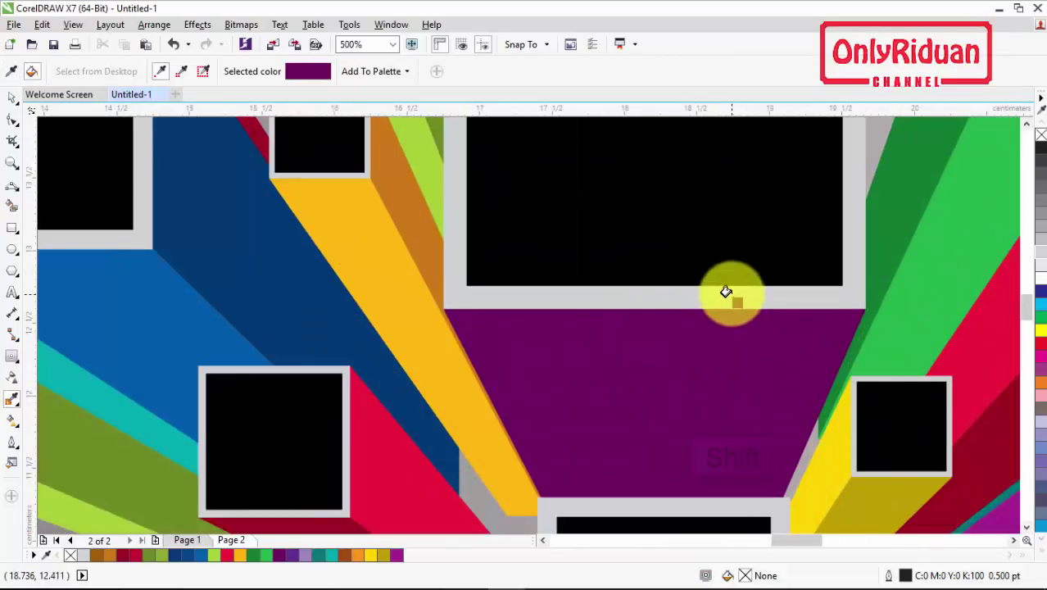
pyautogui.keyDown('shift'); pyautogui.click(726, 293); pyautogui.keyUp('shift')
pyautogui.scroll(-7, 729, 292)
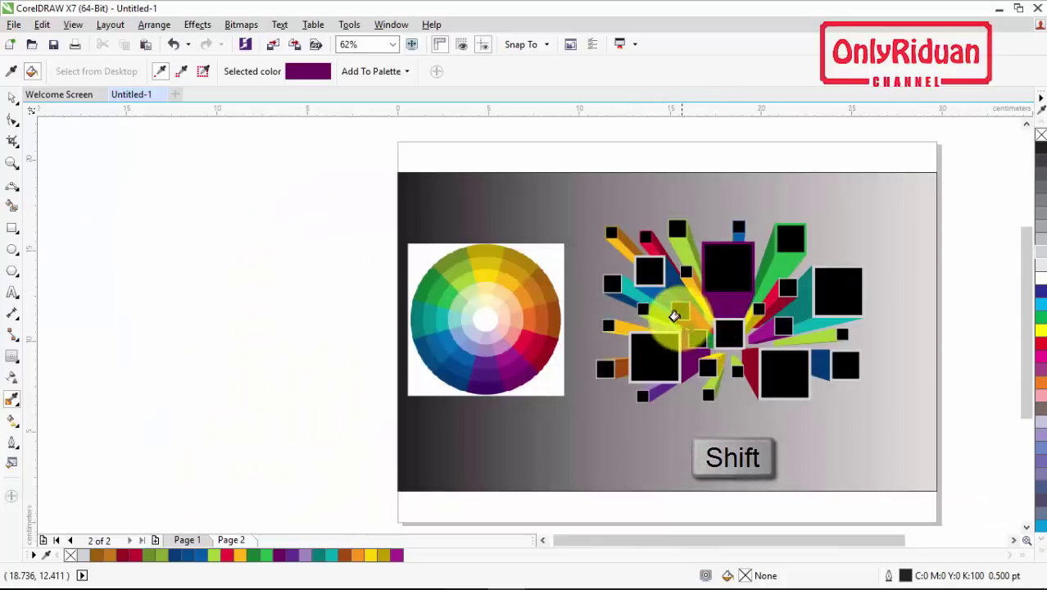
# Fill the medium upper-left block's front frame with its blue and the neighbouring outer-left block's frame with its turquoise.
pyautogui.scroll(7, 655, 286)
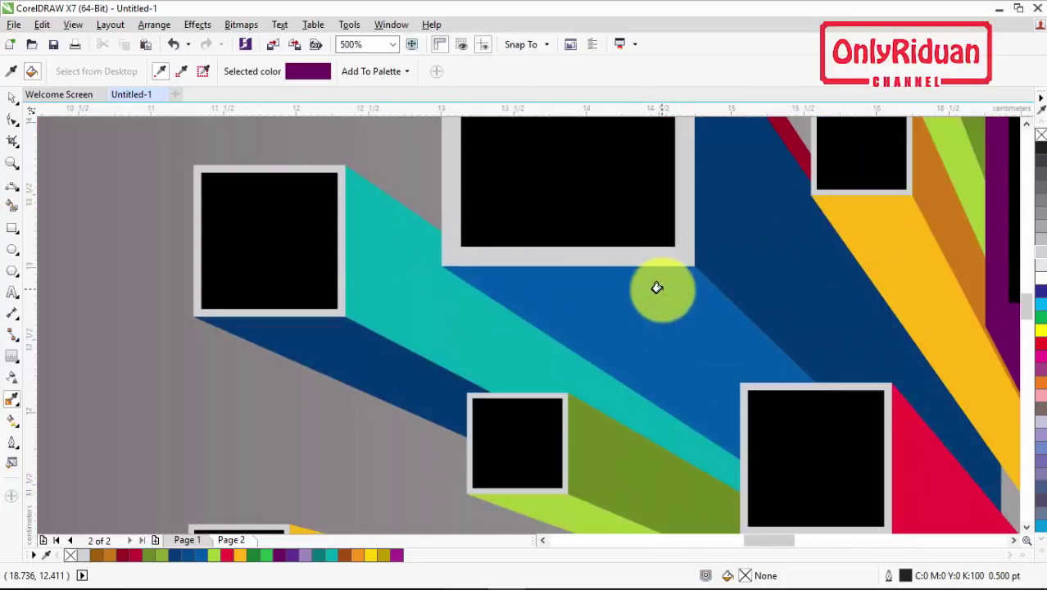
pyautogui.click(670, 293)
pyautogui.click(649, 257)
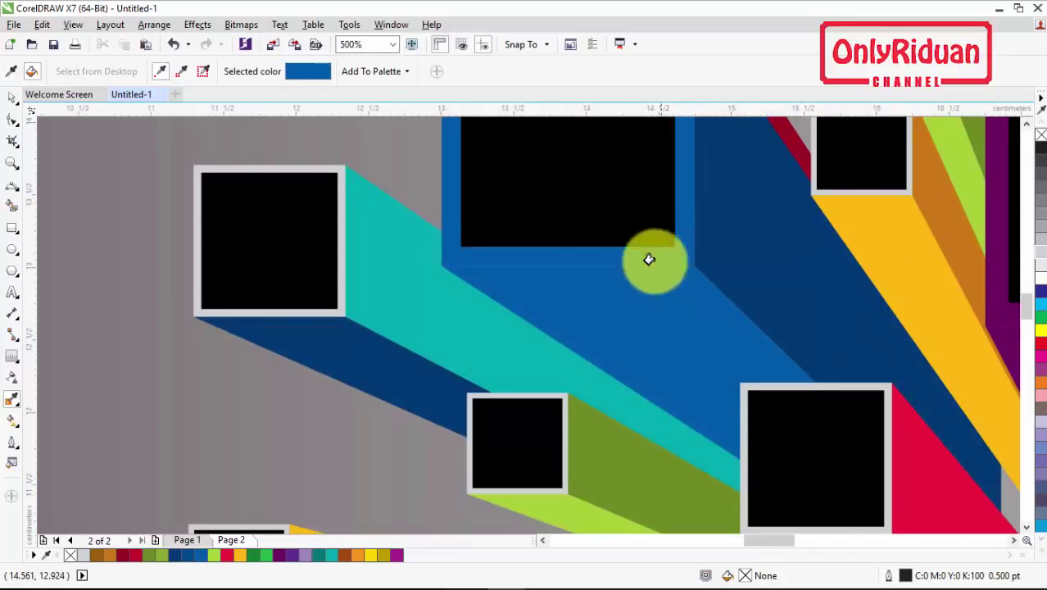
pyautogui.click(409, 288)
pyautogui.scroll(5, 337, 263)
pyautogui.click(332, 247)
pyautogui.scroll(-8, 509, 353)
# Colour the front frames of the two blocks left of the centre: lime green for the small one, crimson for the larger one.
pyautogui.scroll(3, 509, 353)
pyautogui.click(473, 402)
pyautogui.scroll(2, 573, 312)
pyautogui.scroll(-6, 560, 246)
# Fill the small outer-left block's front frame with the yellow of its lower side and the large lower-left block's frame with dark purple.
pyautogui.scroll(6, 491, 279)
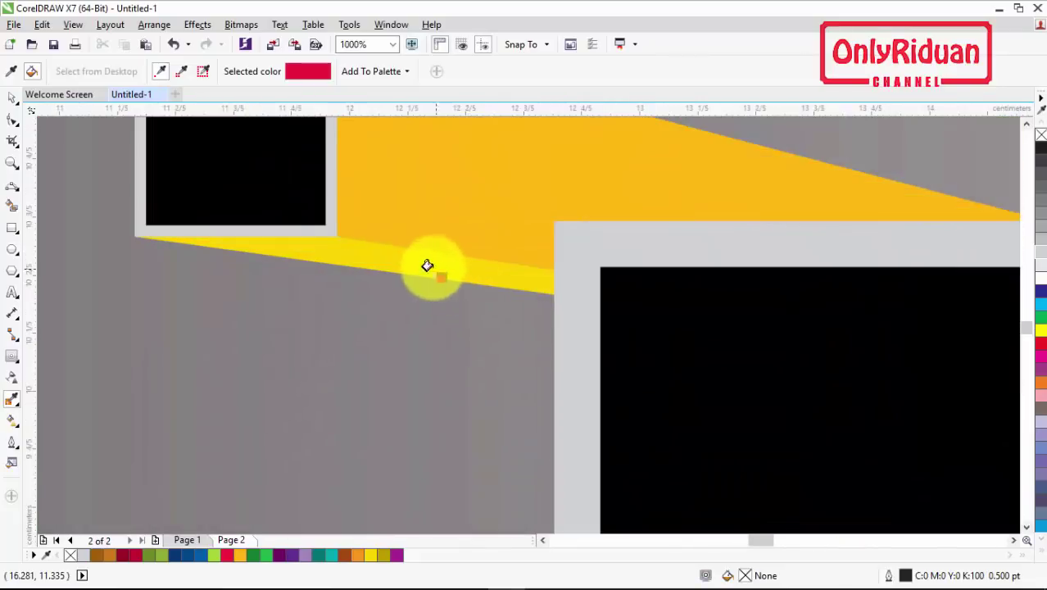
pyautogui.click(413, 260)
pyautogui.click(324, 202)
pyautogui.scroll(-4, 534, 272)
pyautogui.click(771, 372)
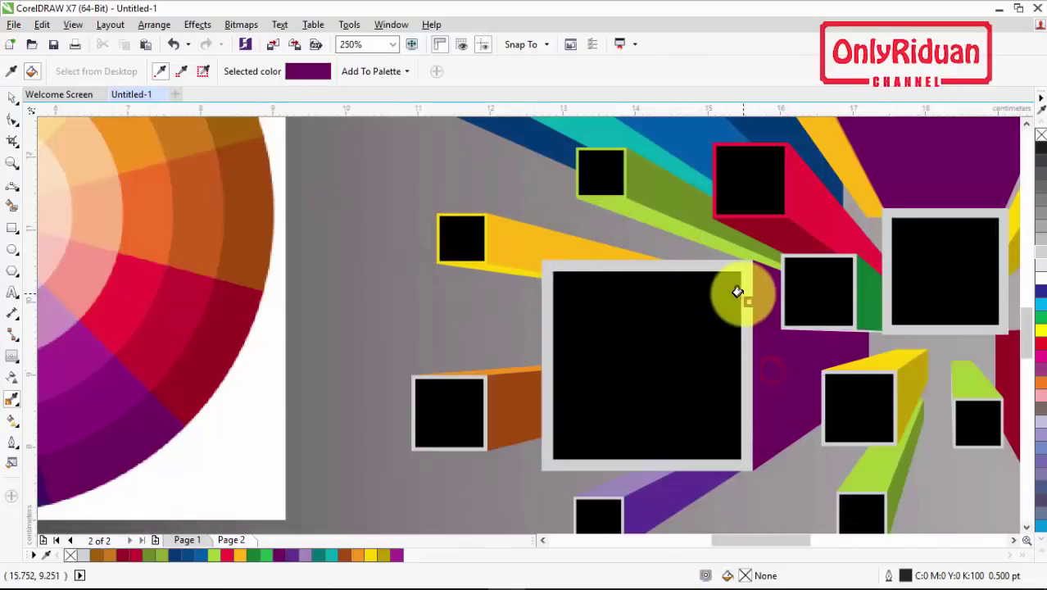
pyautogui.click(737, 291)
# Fill the front frame of the block directly left of the centre block with dark green and that of the small lower-left block with lavender.
pyautogui.scroll(2, 738, 294)
pyautogui.scroll(-1, 819, 320)
pyautogui.scroll(1, 907, 346)
pyautogui.scroll(1, 819, 270)
pyautogui.click(806, 247)
pyautogui.click(754, 241)
pyautogui.scroll(-2, 775, 263)
pyautogui.scroll(2, 556, 456)
pyautogui.scroll(2, 545, 449)
pyautogui.click(548, 435)
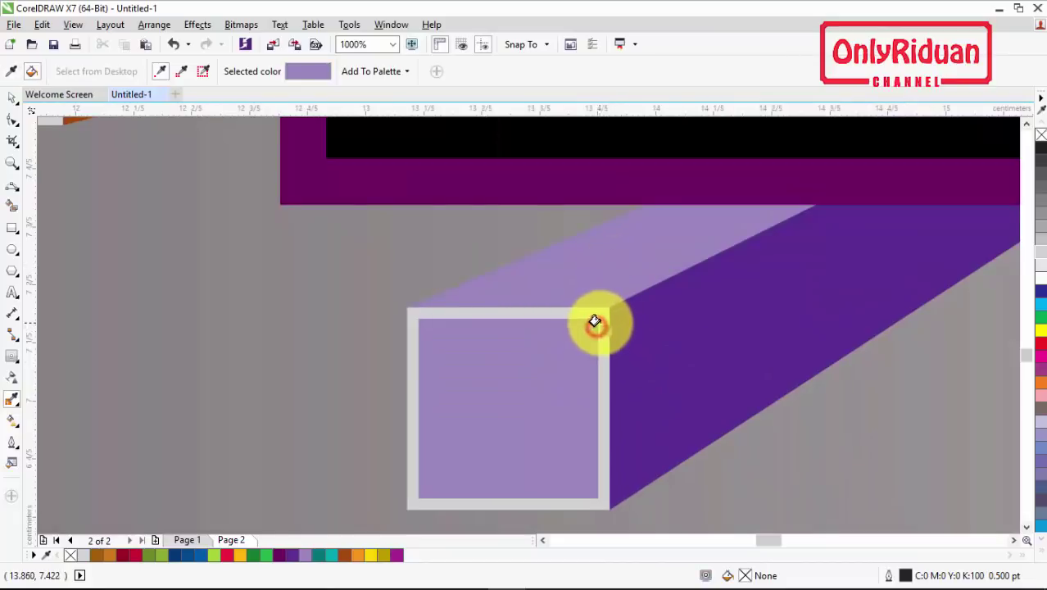
pyautogui.scroll(2, 595, 323)
pyautogui.scroll(-8, 655, 324)
# Fill the front frame of the lowest small block below the centre with the lime green of its upper side.
pyautogui.scroll(4, 731, 326)
pyautogui.click(662, 243)
pyautogui.scroll(6, 655, 270)
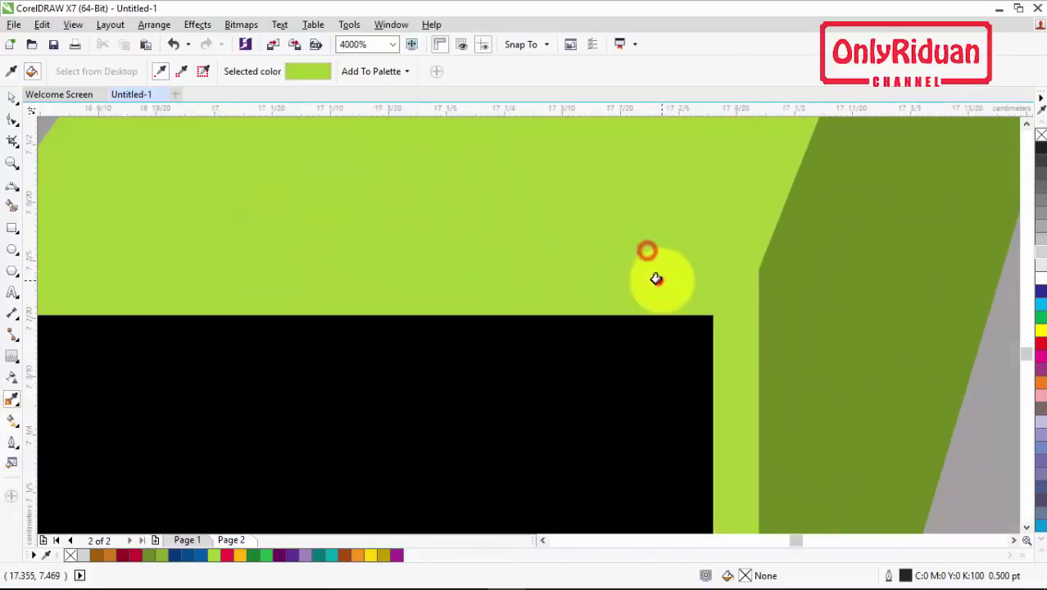
pyautogui.scroll(-10, 715, 227)
# Undo the misplaced fill and colour the front frame of the small block just below the centre lime green.
pyautogui.scroll(7, 693, 203)
pyautogui.scroll(-6, 587, 260)
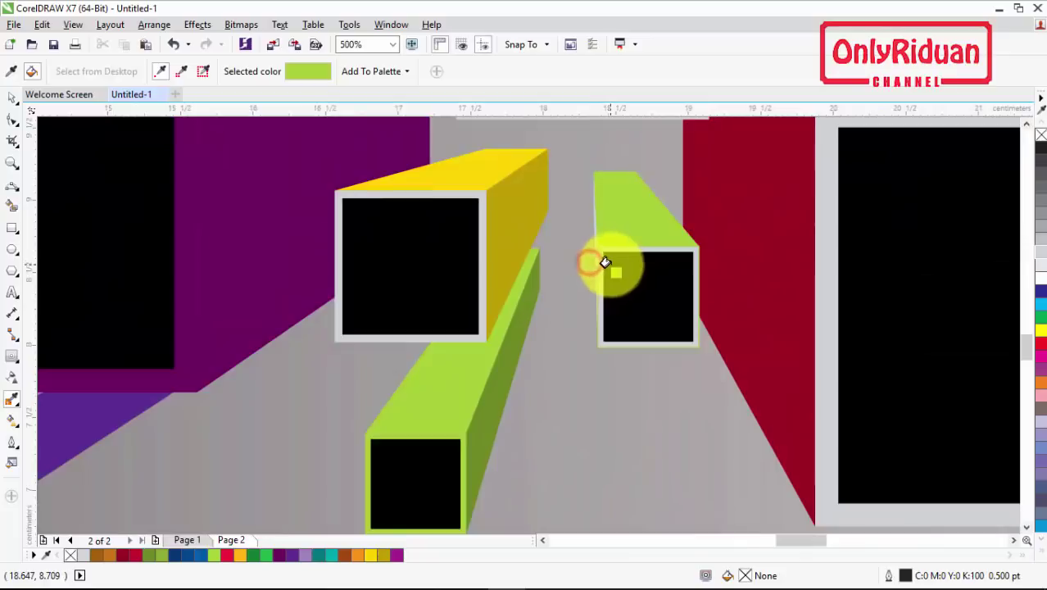
pyautogui.hotkey('ctrl', 'z')
pyautogui.scroll(10, 603, 262)
pyautogui.scroll(-2, 554, 222)
pyautogui.scroll(-2, 614, 213)
pyautogui.hotkey('ctrl', 'shift', 'z')
pyautogui.scroll(-6, 588, 211)
pyautogui.hotkey('ctrl', 'z')
pyautogui.scroll(8, 598, 196)
pyautogui.scroll(-5, 565, 197)
# Fill the front frame of the yellow block below the centre with its yellow and that of the large lower-right block with dark red.
pyautogui.click(543, 197)
pyautogui.scroll(6, 542, 180)
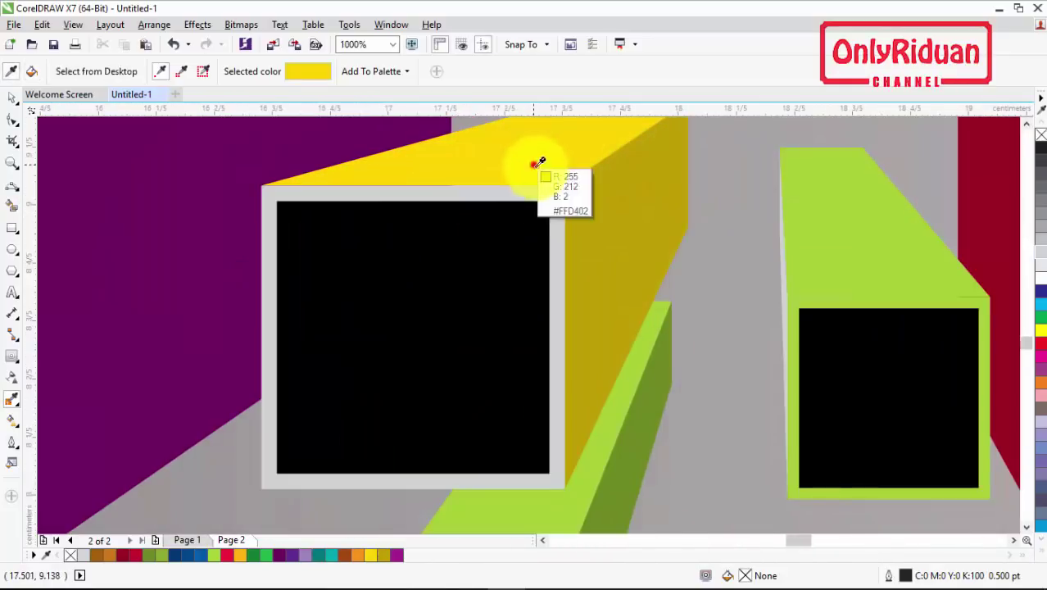
pyautogui.scroll(-8, 573, 211)
pyautogui.scroll(3, 573, 217)
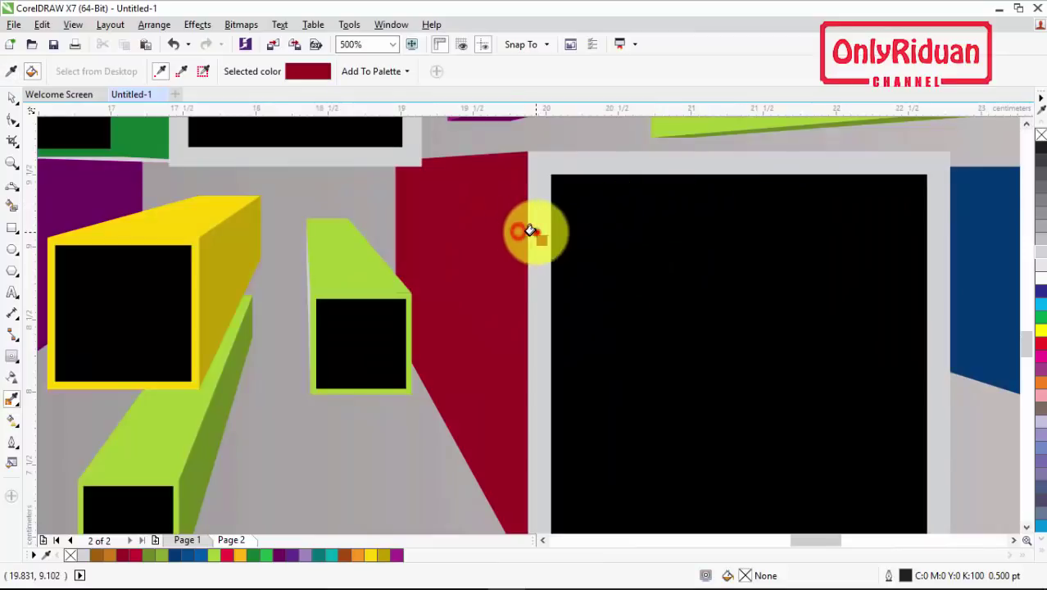
pyautogui.scroll(-3, 573, 222)
# Fill the front frame of the outer lower-right block with dark blue and that of the small far-right block with lime green.
pyautogui.scroll(3, 491, 262)
pyautogui.click(475, 272)
pyautogui.scroll(-2, 500, 254)
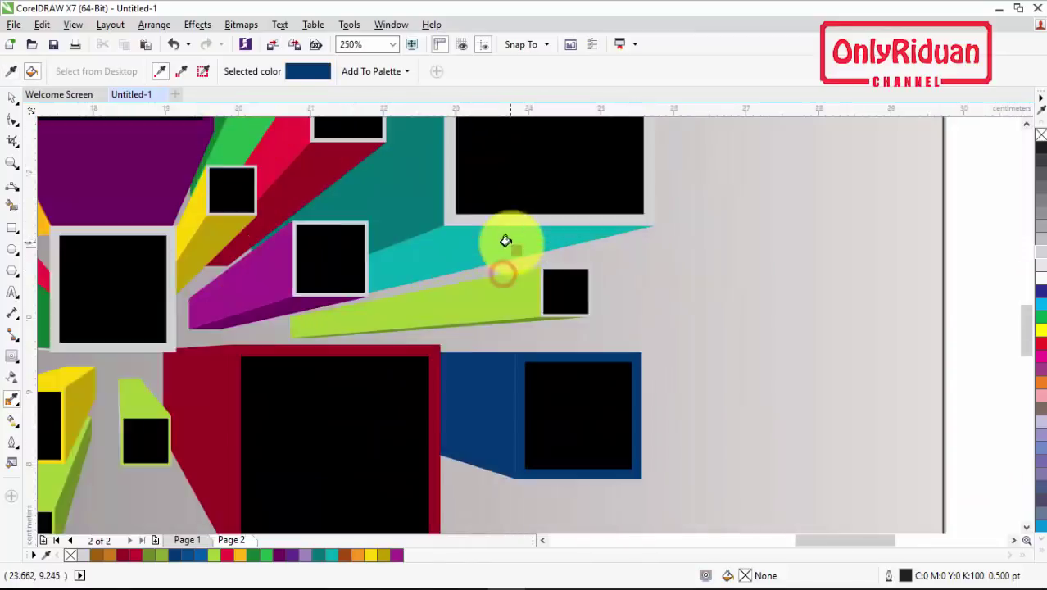
pyautogui.scroll(4, 573, 352)
pyautogui.scroll(2, 621, 332)
pyautogui.scroll(-5, 590, 315)
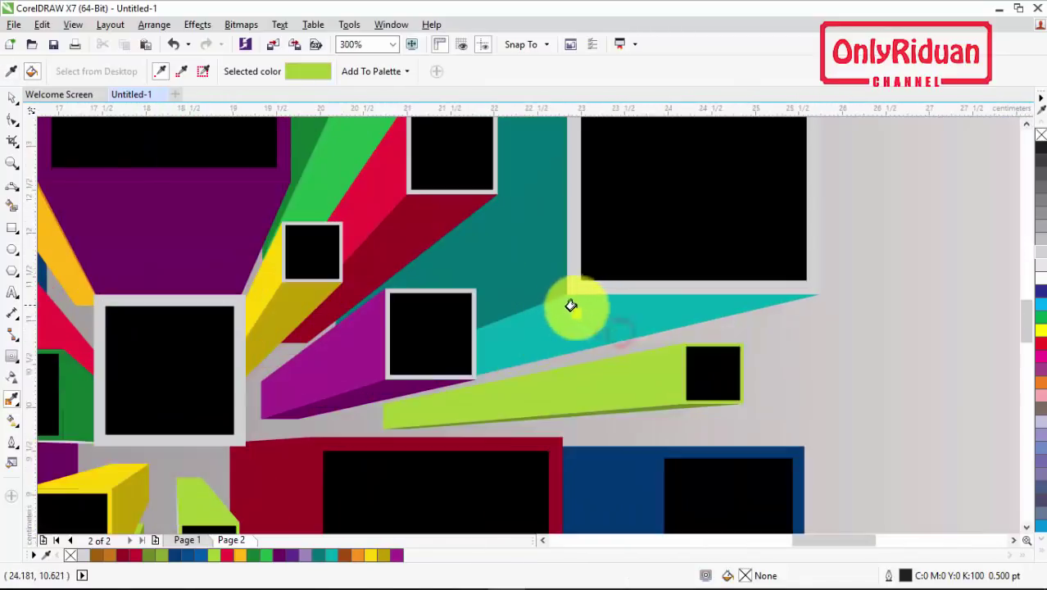
# Fill the large right block's front frame with turquoise and that of the block right of the centre with magenta-purple.
pyautogui.scroll(4, 564, 291)
pyautogui.click(565, 281)
pyautogui.scroll(-5, 553, 299)
pyautogui.scroll(5, 532, 303)
pyautogui.click(518, 285)
pyautogui.scroll(2, 537, 266)
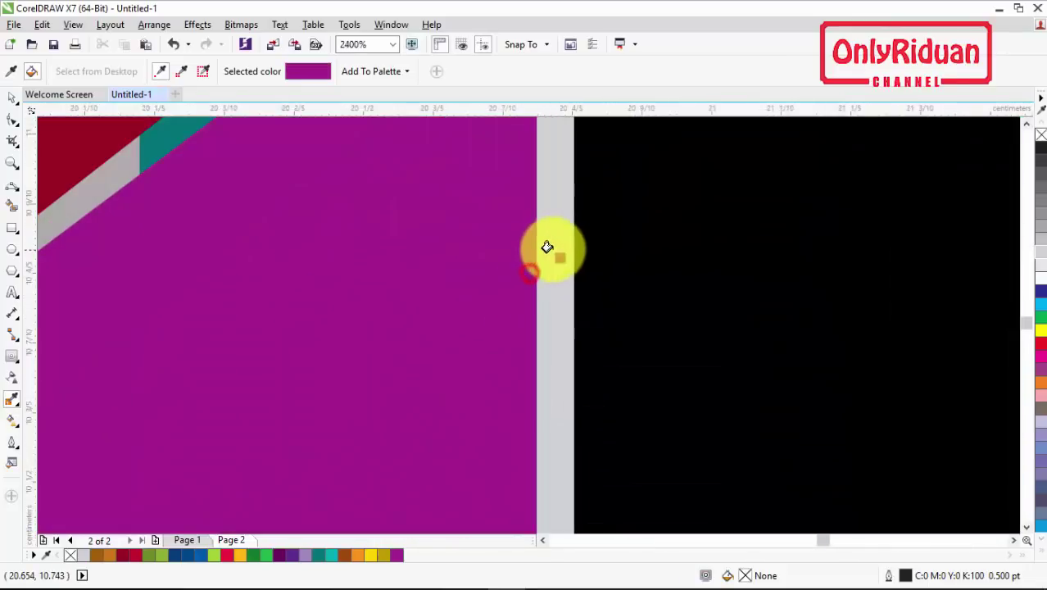
pyautogui.scroll(-5, 540, 234)
# Fill the front frame of the small block just above and right of the centre with the yellow of its side.
pyautogui.scroll(4, 516, 223)
pyautogui.scroll(-1, 505, 225)
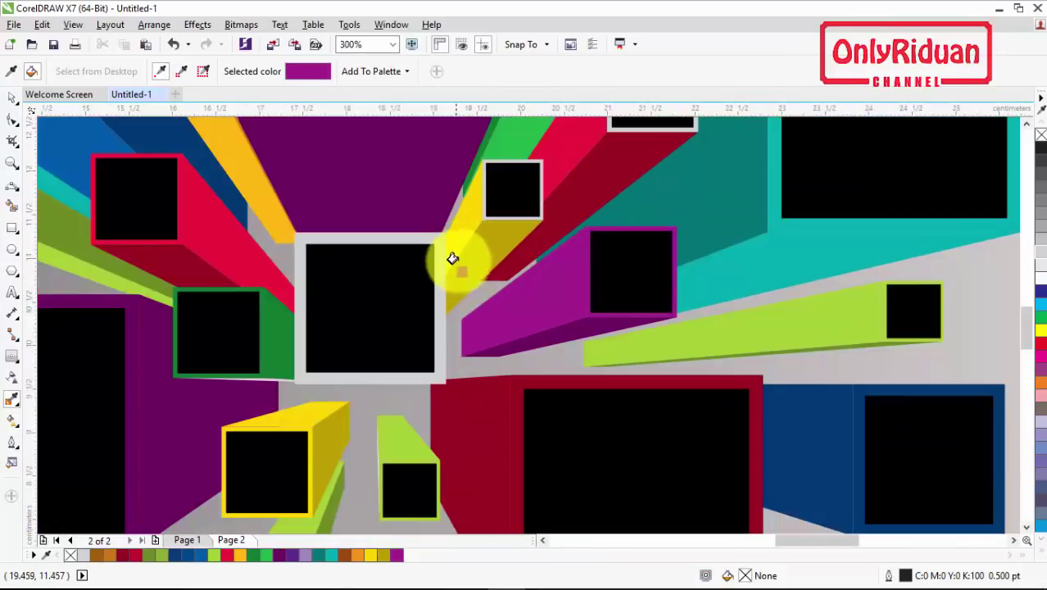
pyautogui.scroll(2, 450, 262)
pyautogui.scroll(1, 565, 129)
pyautogui.scroll(-5, 896, 154)
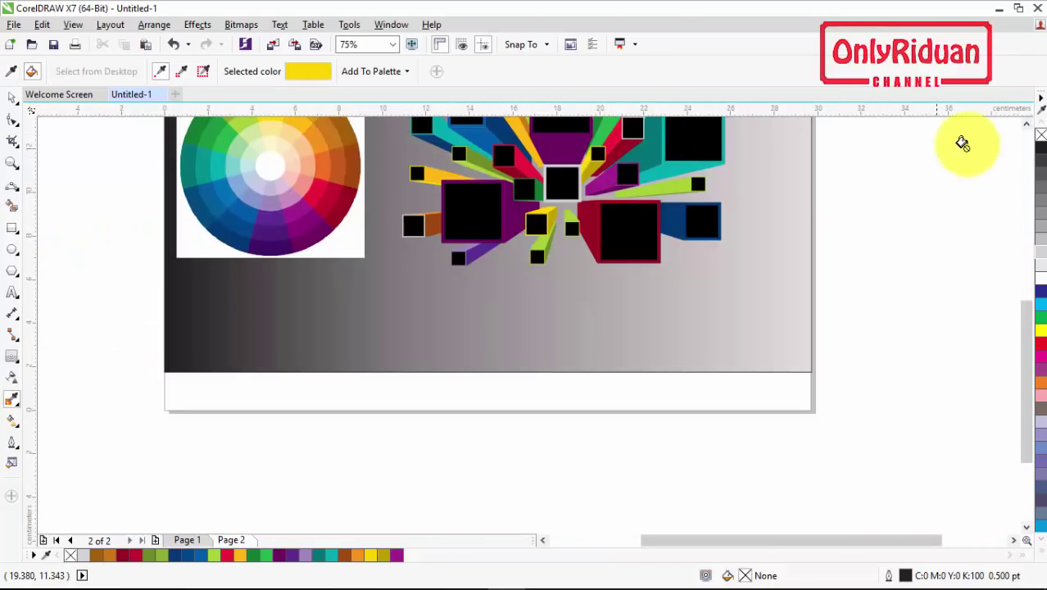
# Fill the front frame of the red block right of the centre with crimson and that of the outer lower-left block with orange.
pyautogui.click(1026, 124)
pyautogui.scroll(1, 621, 312)
pyautogui.scroll(4, 621, 312)
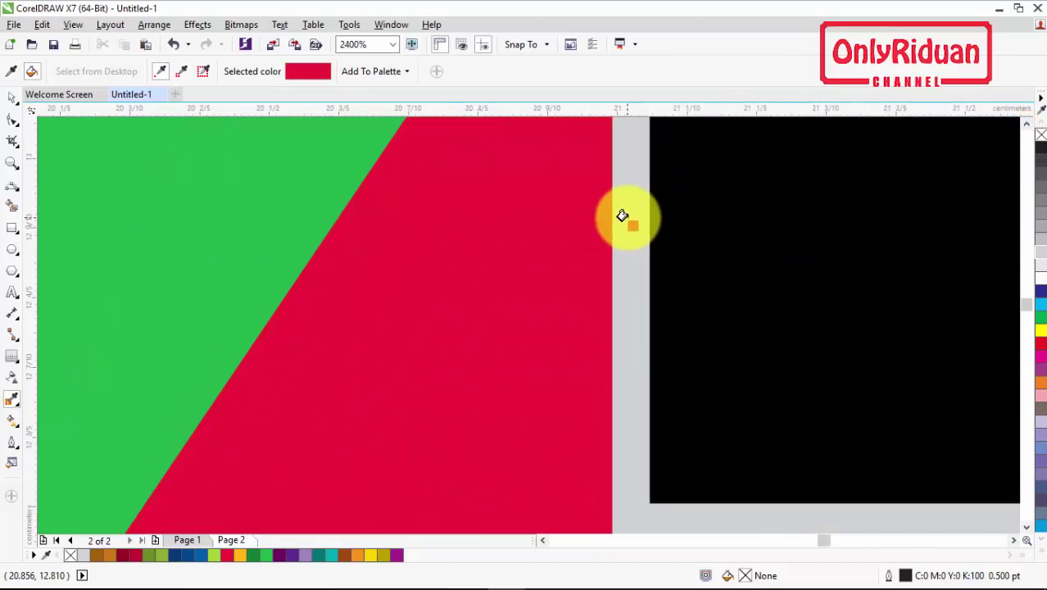
pyautogui.scroll(-6, 622, 215)
pyautogui.scroll(7, 625, 269)
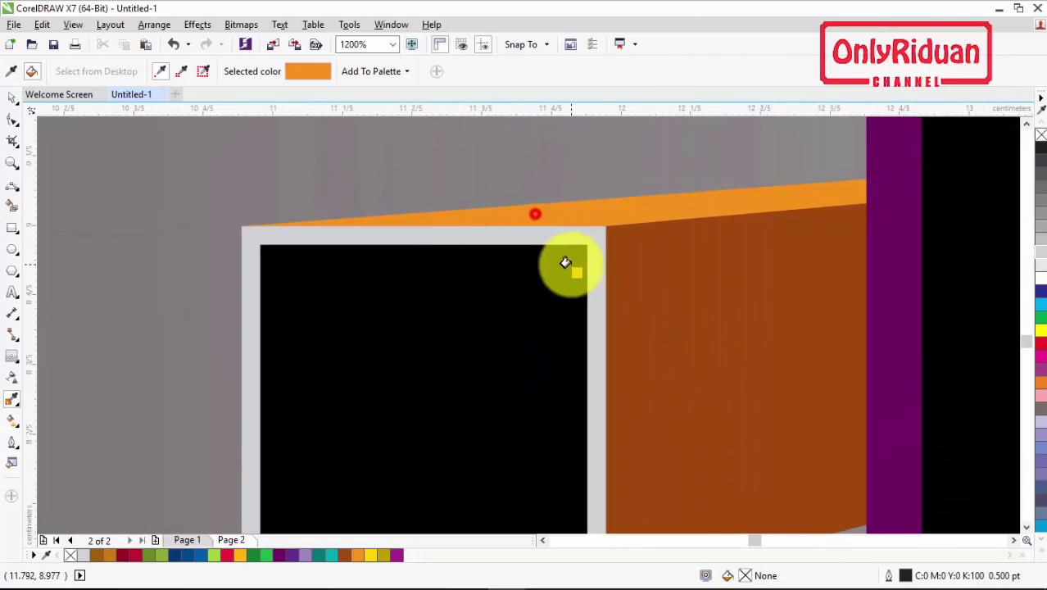
pyautogui.scroll(-5, 738, 246)
# Fill the front frame of the centre block with lavender sampled from the artwork.
pyautogui.scroll(2, 603, 245)
pyautogui.scroll(-4, 608, 241)
pyautogui.scroll(2, 608, 241)
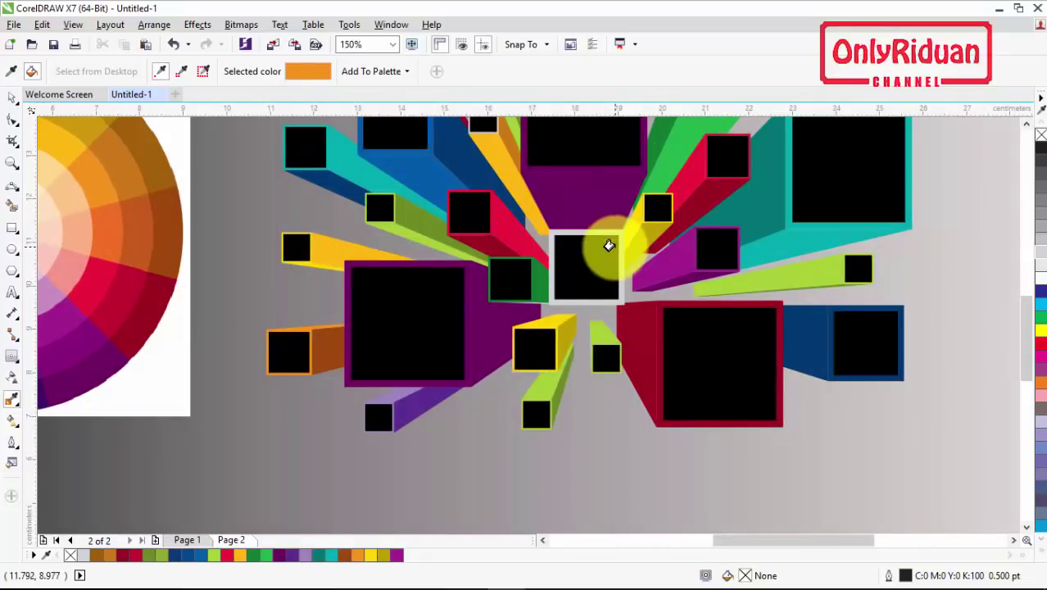
pyautogui.click(542, 540)
pyautogui.click(205, 307)
pyautogui.scroll(2, 846, 369)
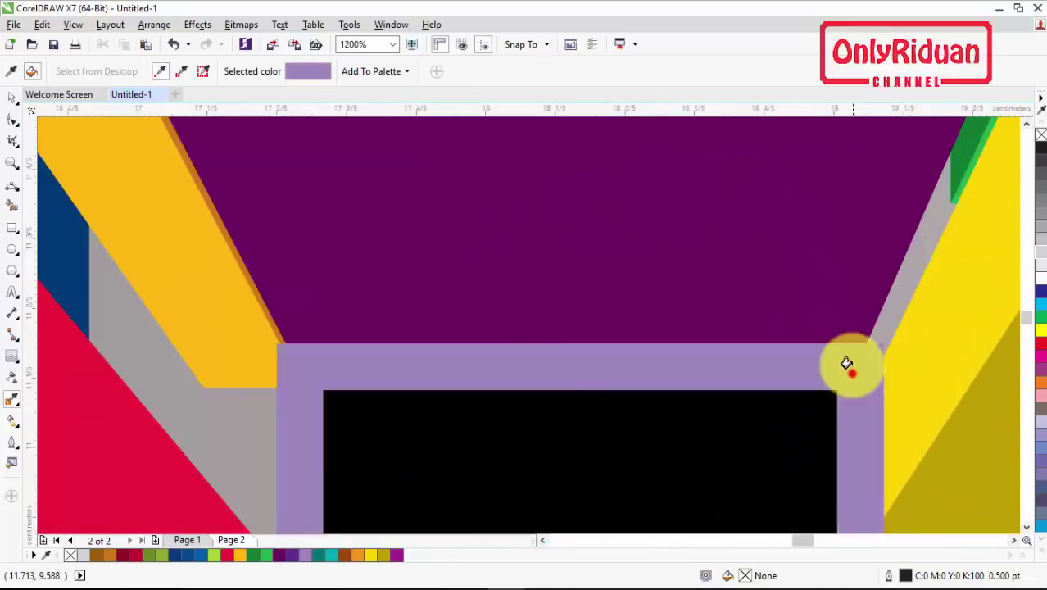
pyautogui.scroll(-5, 987, 510)
# Delete the colour wheel image from the page.
pyautogui.click(1015, 540)
pyautogui.click(14, 98)
pyautogui.click(399, 348)
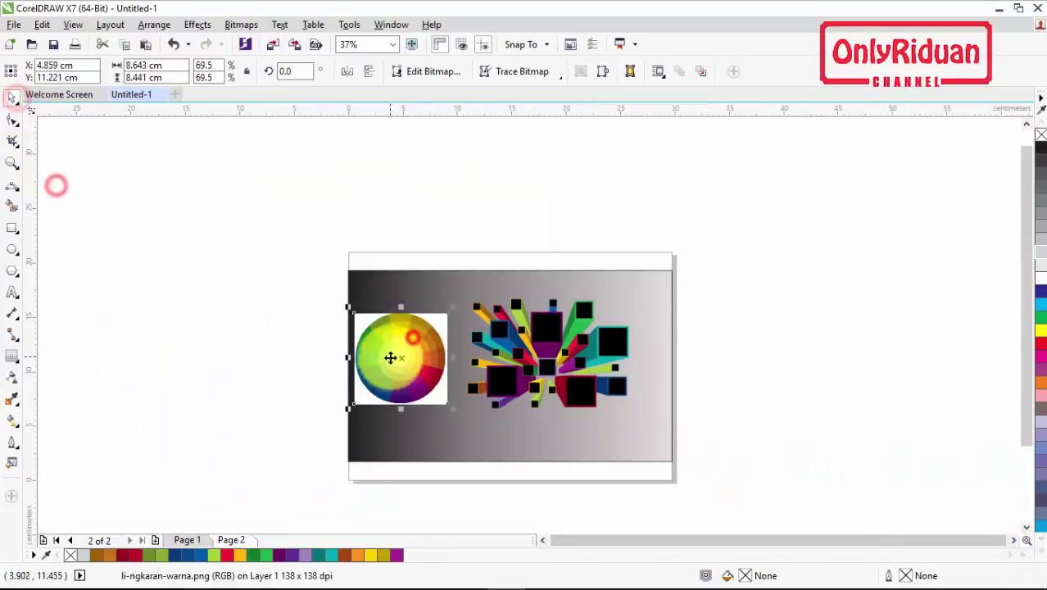
pyautogui.press('Delete')
# Fill the front frame of the small block between the blue and top purple blocks with the yellow-orange of its side.
pyautogui.press('z')
pyautogui.click(624, 421)
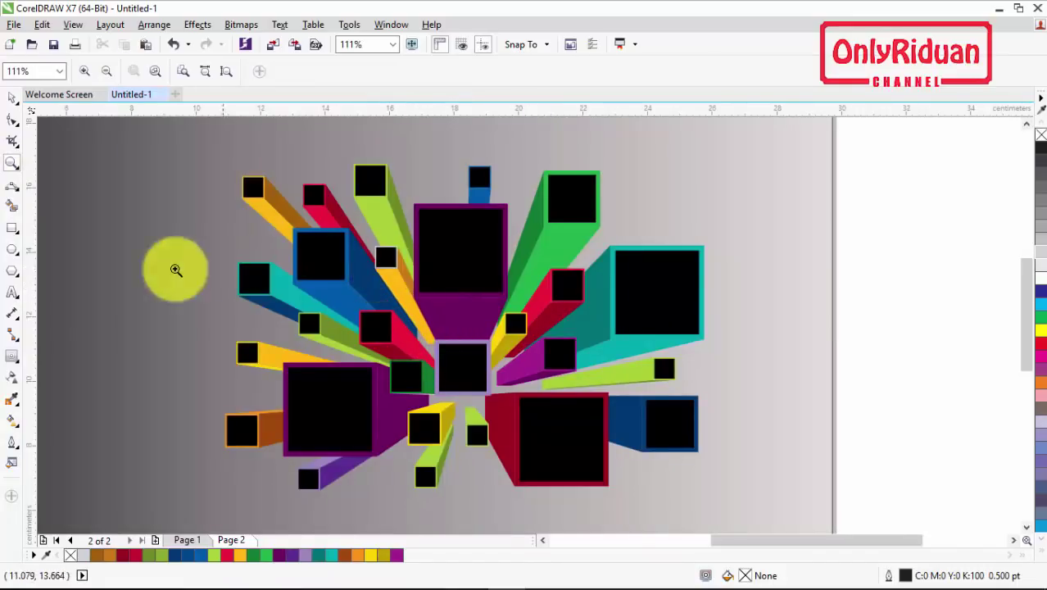
pyautogui.click(11, 399)
pyautogui.scroll(4, 418, 259)
pyautogui.click(365, 294)
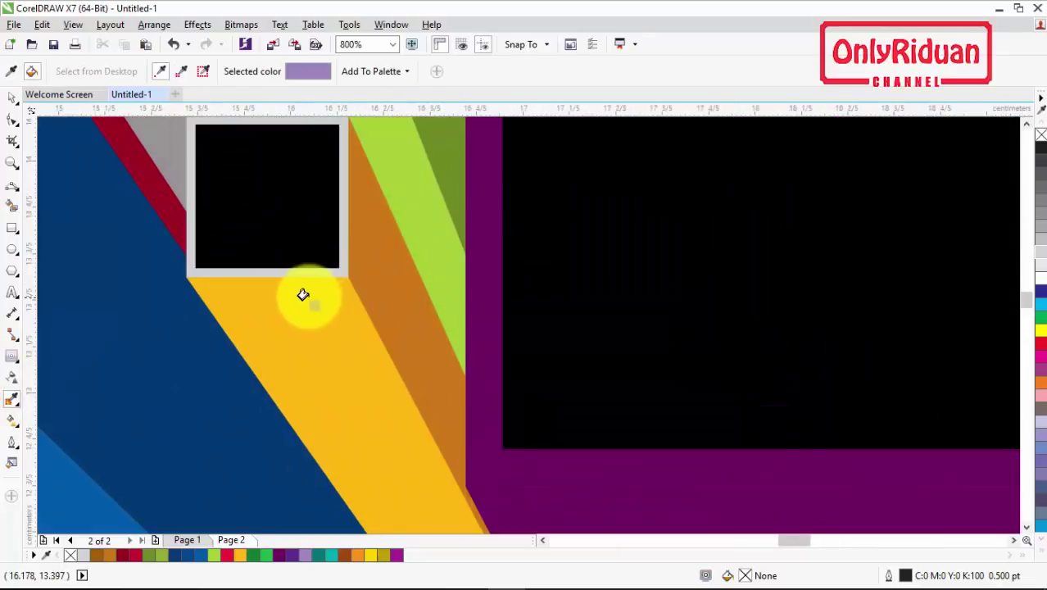
pyautogui.click(320, 296)
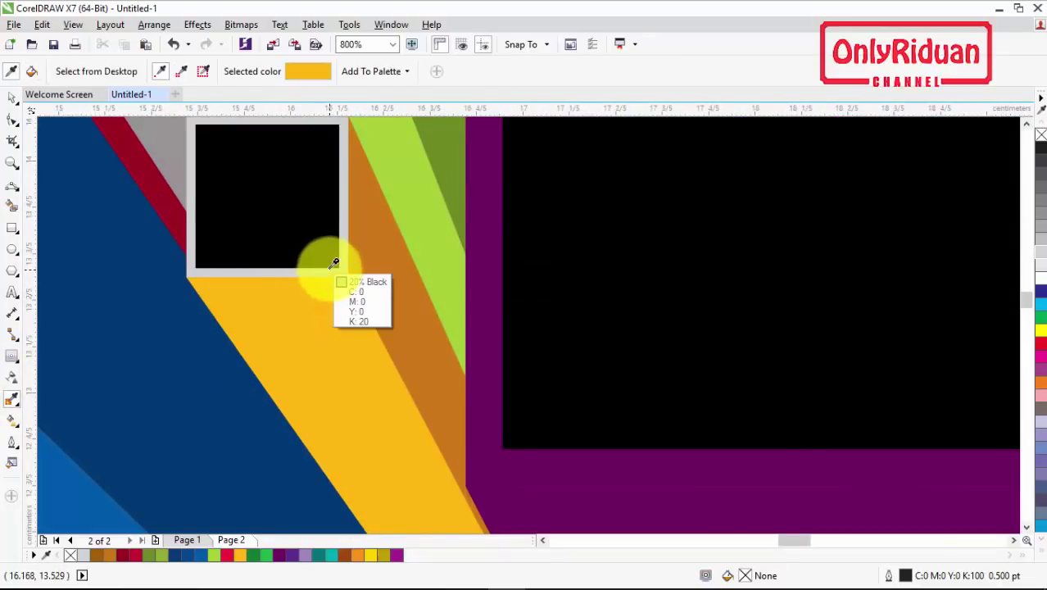
pyautogui.scroll(3, 324, 265)
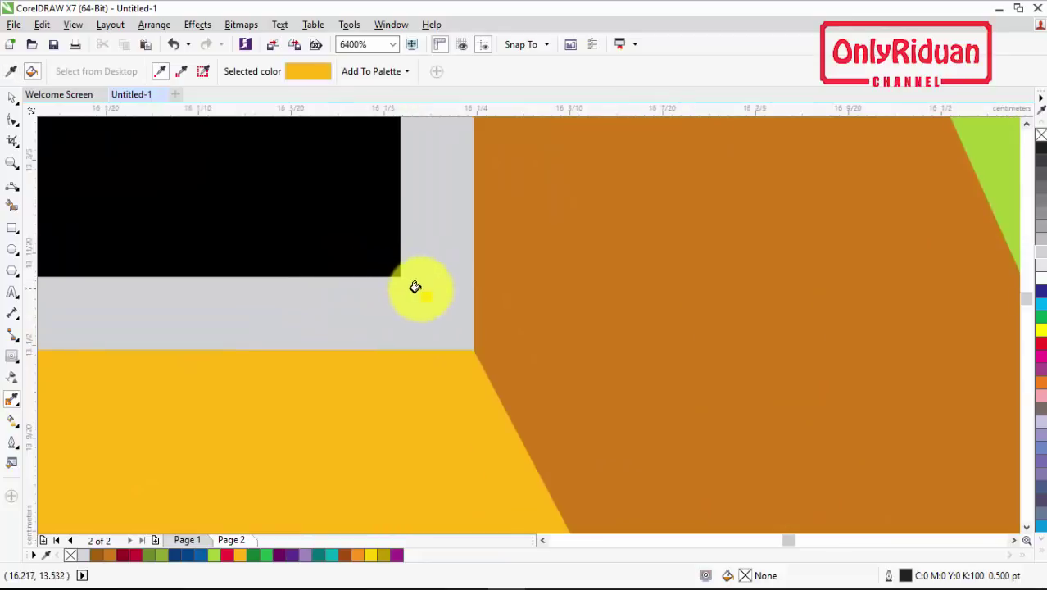
pyautogui.click(414, 286)
pyautogui.scroll(-6, 418, 282)
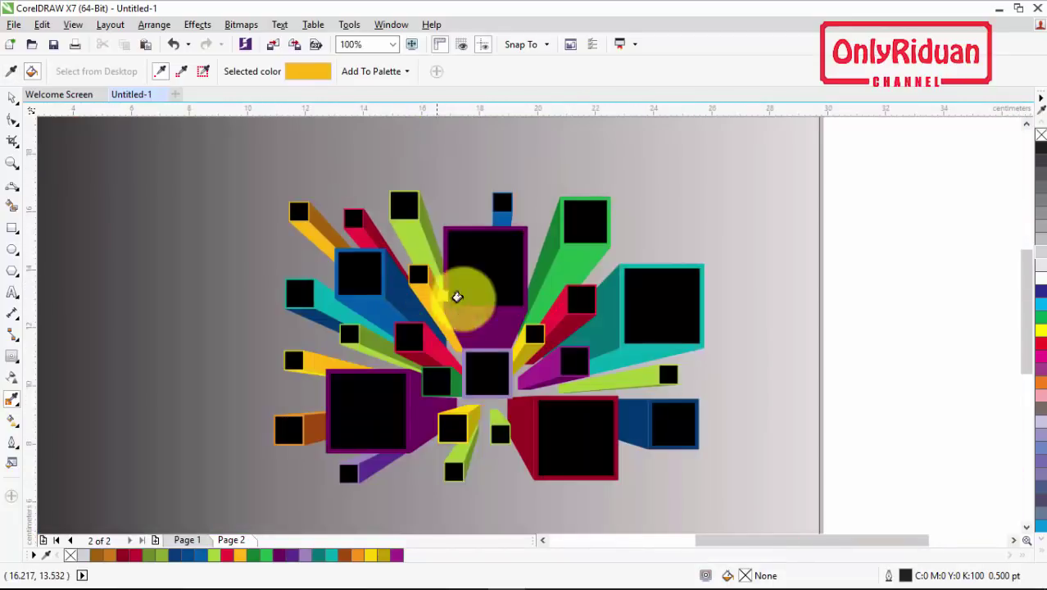
pyautogui.moveTo(1028, 299); pyautogui.dragTo(1030, 317)
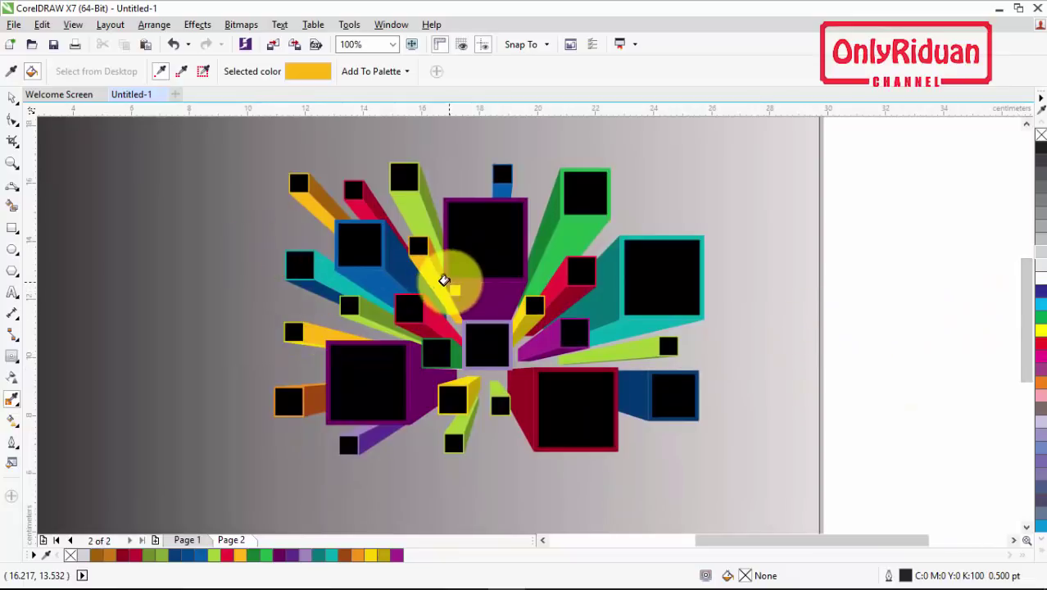
pyautogui.click(13, 97)
pyautogui.click(14, 28)
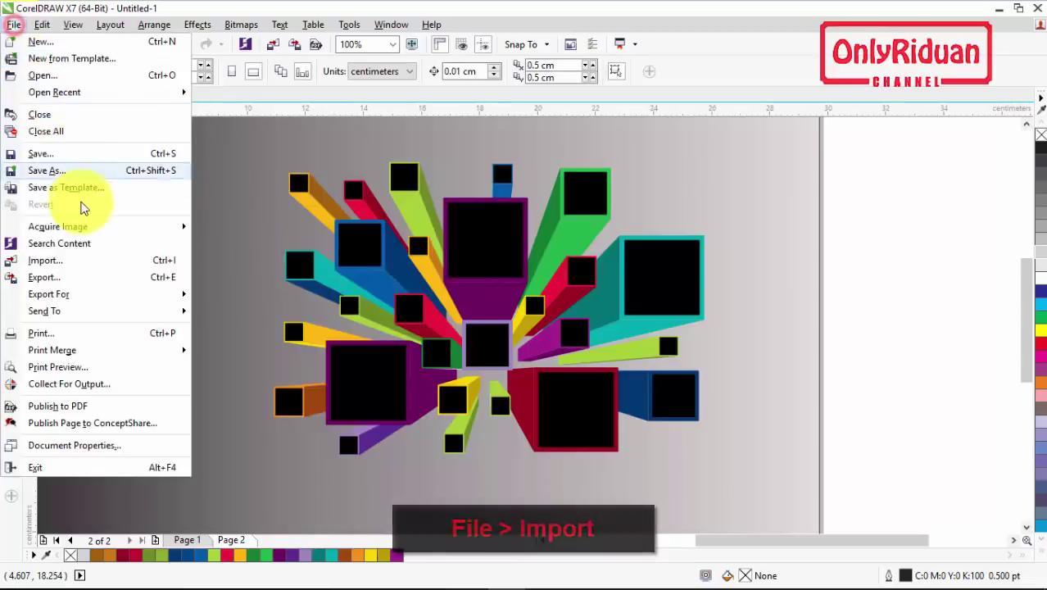
pyautogui.click(68, 255)
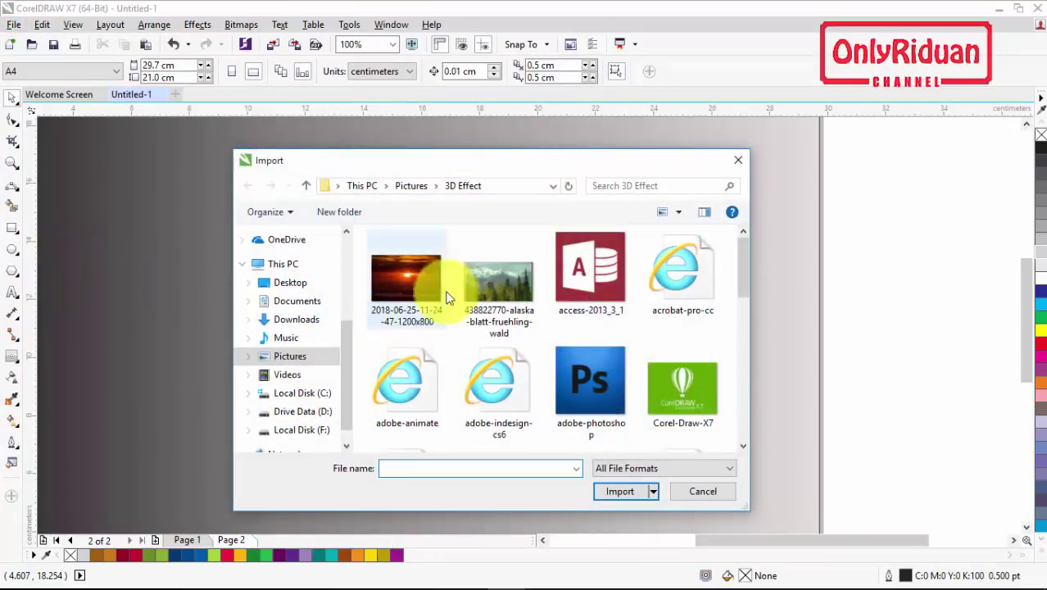
pyautogui.moveTo(439, 168); pyautogui.dragTo(856, 166)
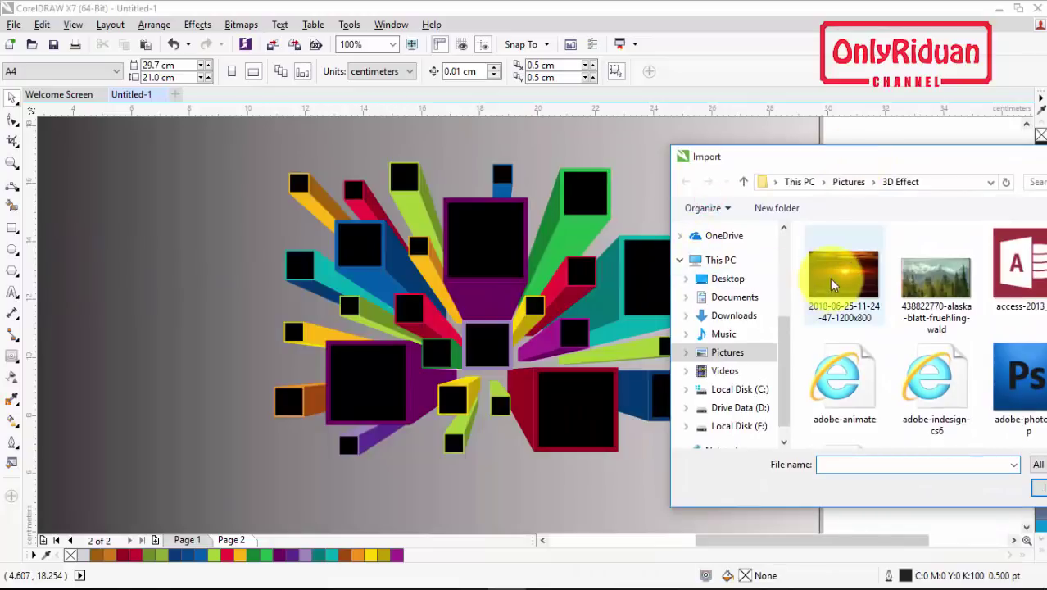
pyautogui.moveTo(1016, 156); pyautogui.dragTo(871, 157)
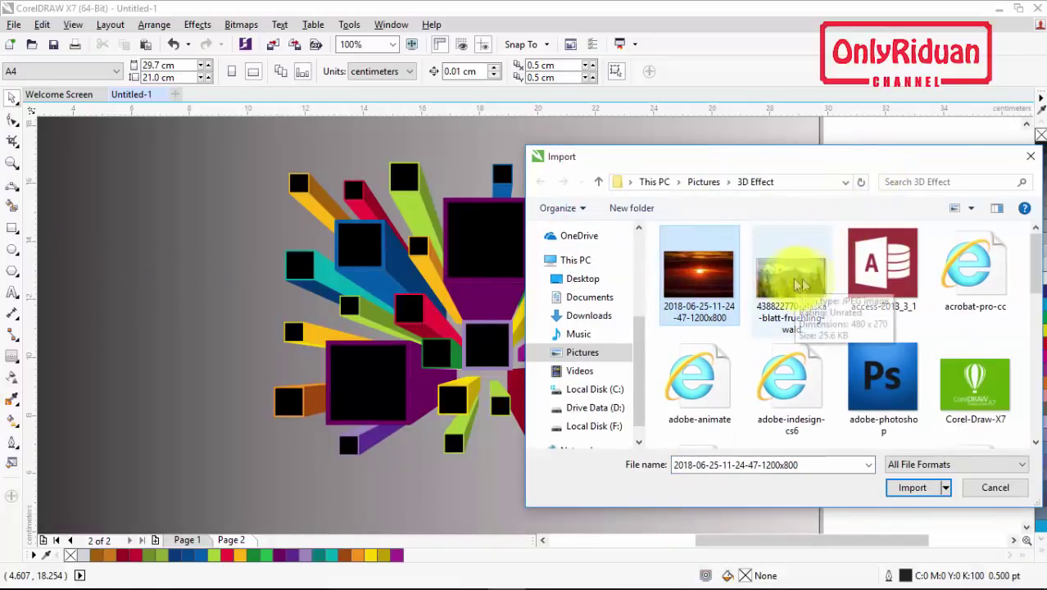
pyautogui.moveTo(815, 167); pyautogui.dragTo(761, 143)
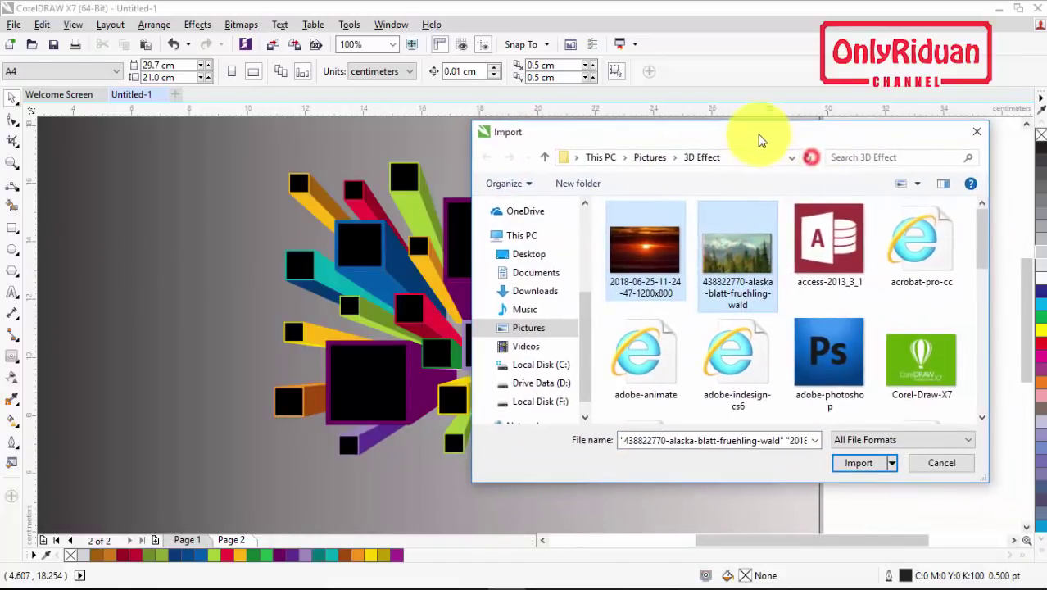
pyautogui.moveTo(985, 241); pyautogui.dragTo(1001, 293)
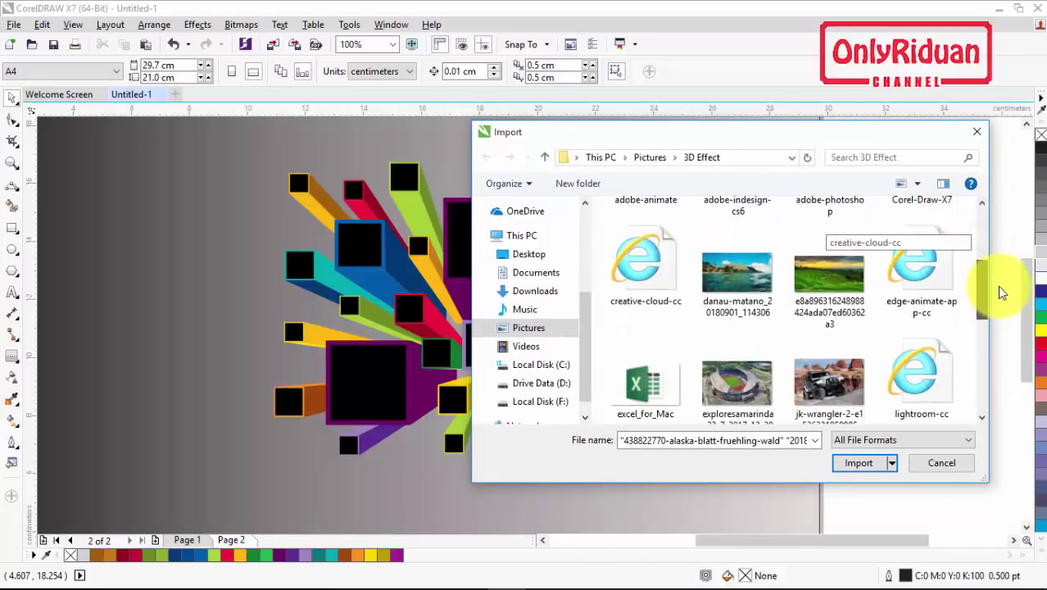
pyautogui.keyDown('ctrl'); pyautogui.click(826, 379); pyautogui.keyUp('ctrl')
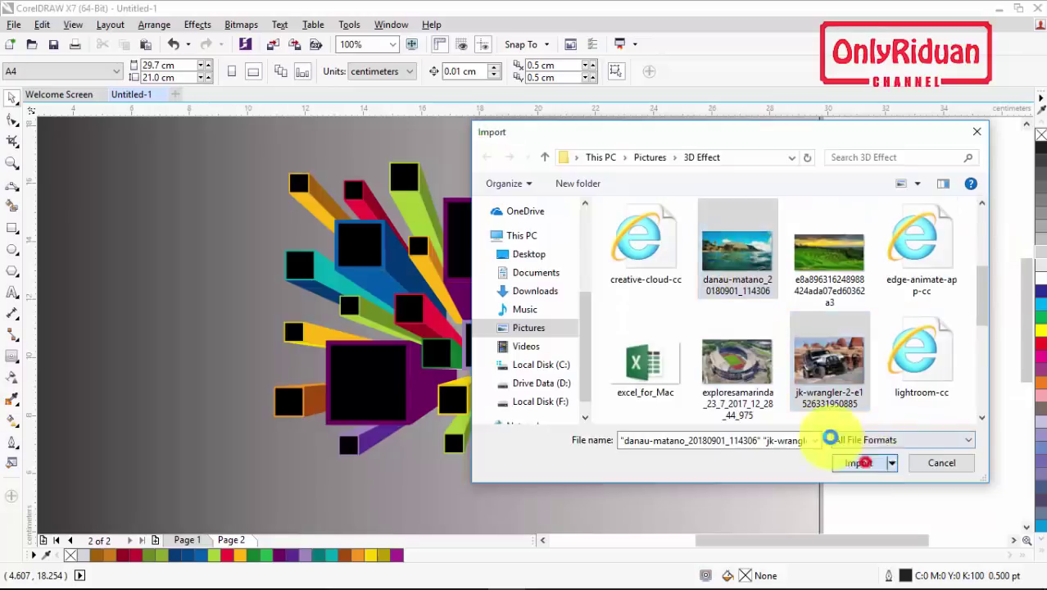
pyautogui.click(859, 461)
# Place the sunset, mountain forest, lake and jeep pictures over the four largest black squares, each about 2.6 cm high.
pyautogui.moveTo(625, 239); pyautogui.dragTo(738, 317)
pyautogui.moveTo(447, 199); pyautogui.dragTo(527, 260)
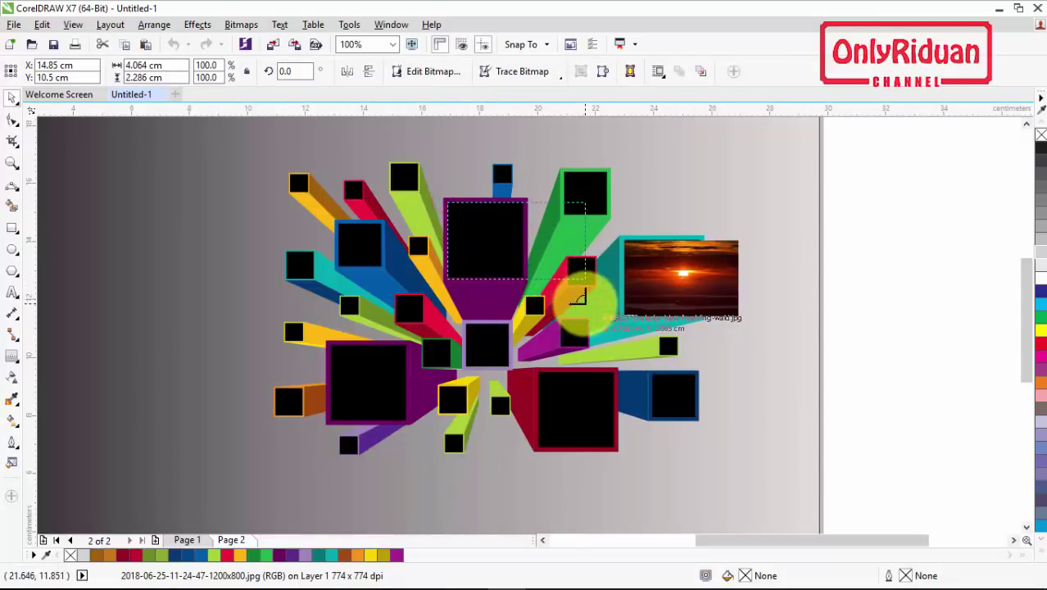
pyautogui.moveTo(578, 297); pyautogui.dragTo(580, 295)
pyautogui.moveTo(538, 371); pyautogui.dragTo(621, 429)
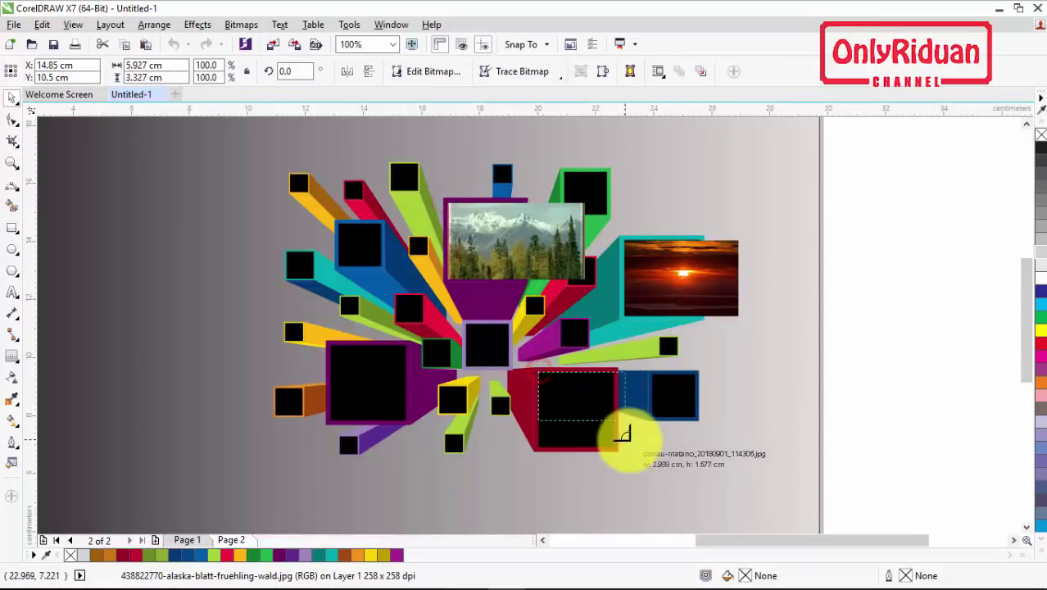
pyautogui.moveTo(675, 461); pyautogui.dragTo(676, 461)
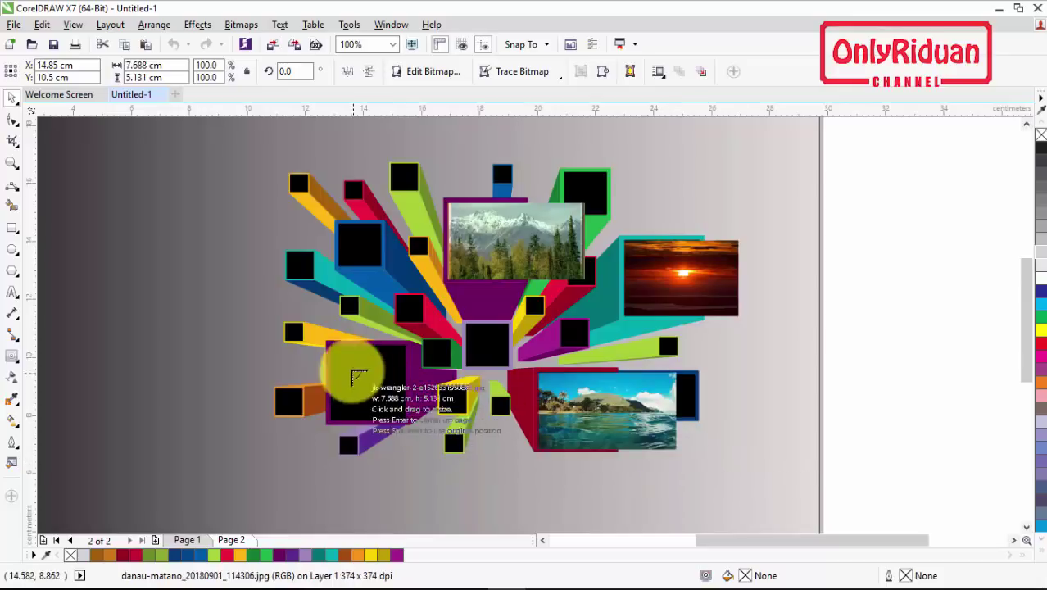
pyautogui.moveTo(331, 347); pyautogui.dragTo(444, 422)
# Move the jeep, sunset, mountain forest and lake pictures off the blocks into the free area beside and below the artwork.
pyautogui.moveTo(404, 376); pyautogui.dragTo(876, 295)
pyautogui.moveTo(720, 280); pyautogui.dragTo(882, 201)
pyautogui.moveTo(530, 241); pyautogui.dragTo(889, 414)
pyautogui.moveTo(617, 422); pyautogui.dragTo(712, 496)
# PowerClip the jeep picture inside the large teal block's black square and the sunset picture inside the upper purple block's square.
pyautogui.click(875, 319)
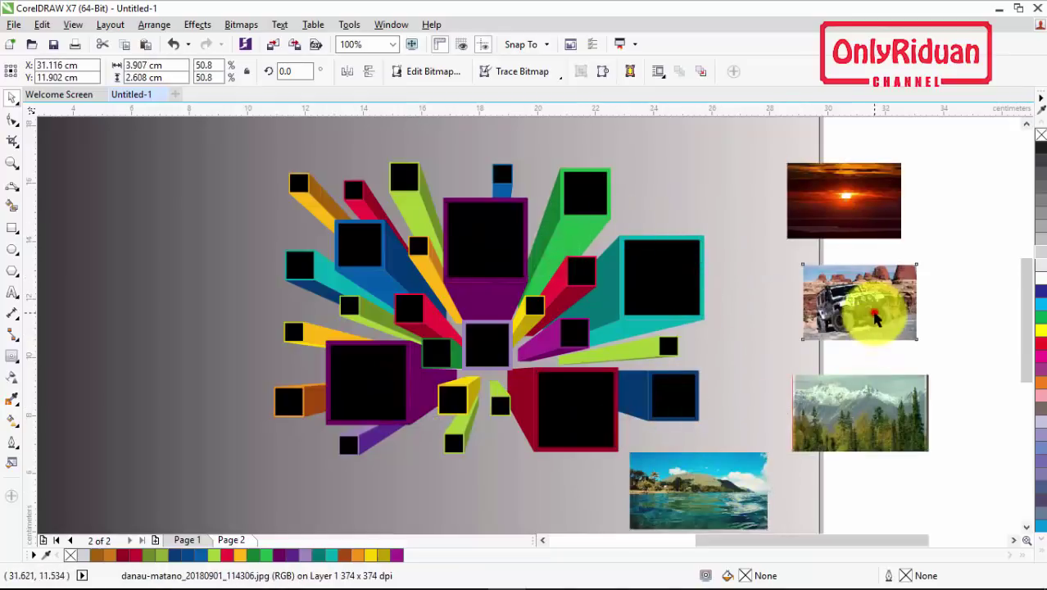
pyautogui.rightClick(874, 303)
pyautogui.click(758, 164)
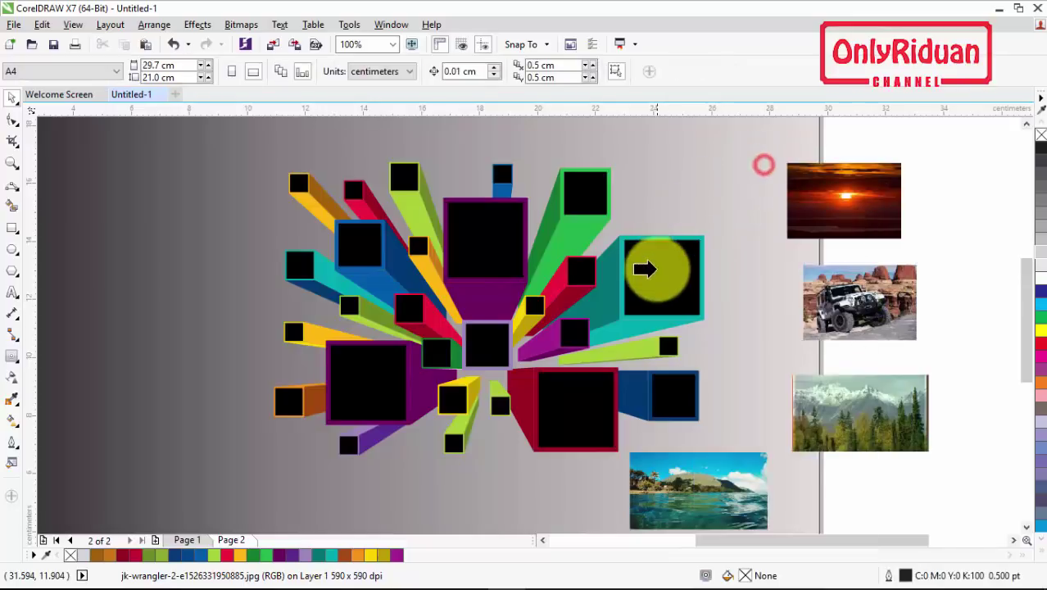
pyautogui.click(672, 279)
pyautogui.click(820, 197)
pyautogui.rightClick(828, 197)
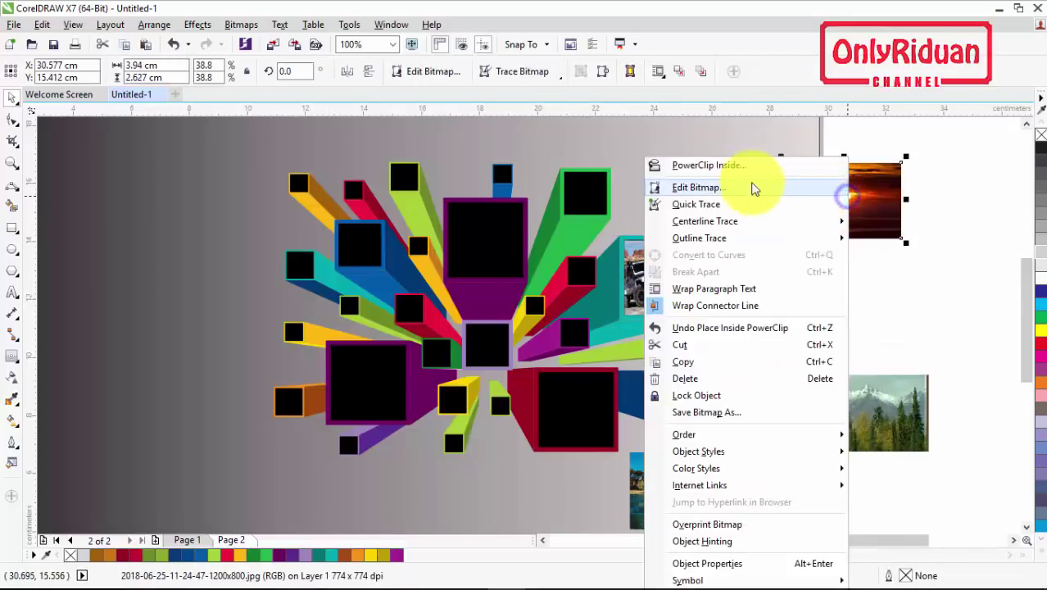
pyautogui.click(731, 165)
pyautogui.click(491, 240)
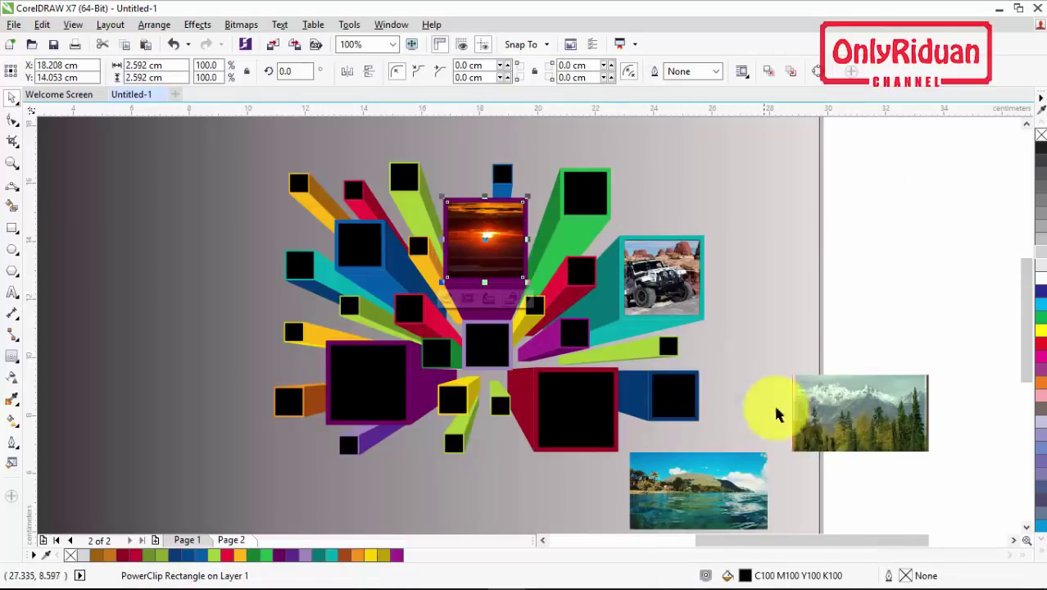
# PowerClip the mountain forest picture inside the large crimson block's black square and the lake picture inside the lower-left purple block's square.
pyautogui.rightClick(866, 407)
pyautogui.click(721, 165)
pyautogui.click(574, 413)
pyautogui.moveTo(706, 469); pyautogui.dragTo(830, 350)
pyautogui.rightClick(830, 351)
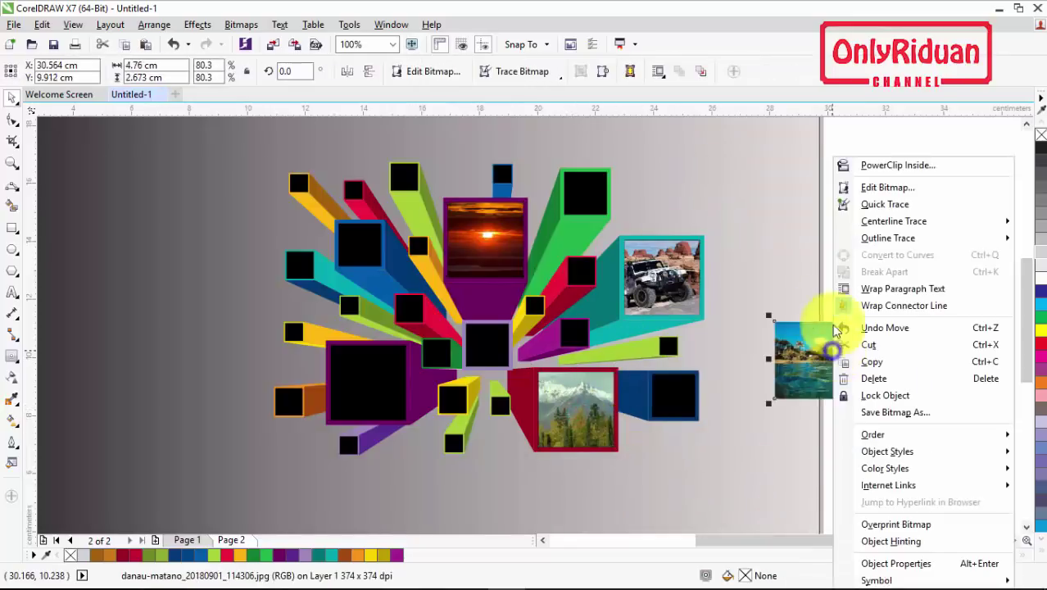
pyautogui.click(898, 164)
pyautogui.click(362, 373)
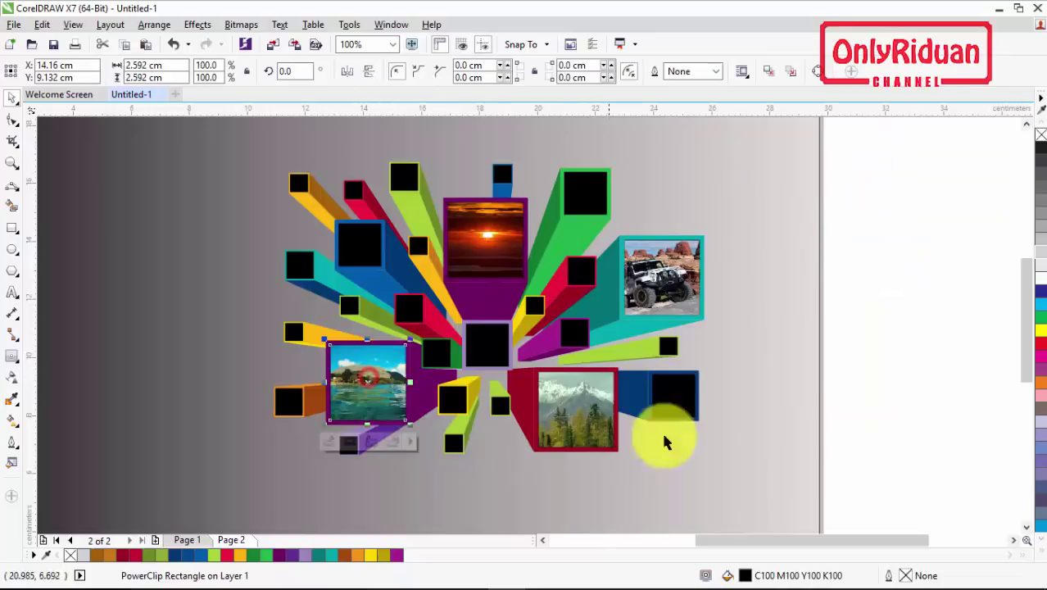
pyautogui.click(874, 328)
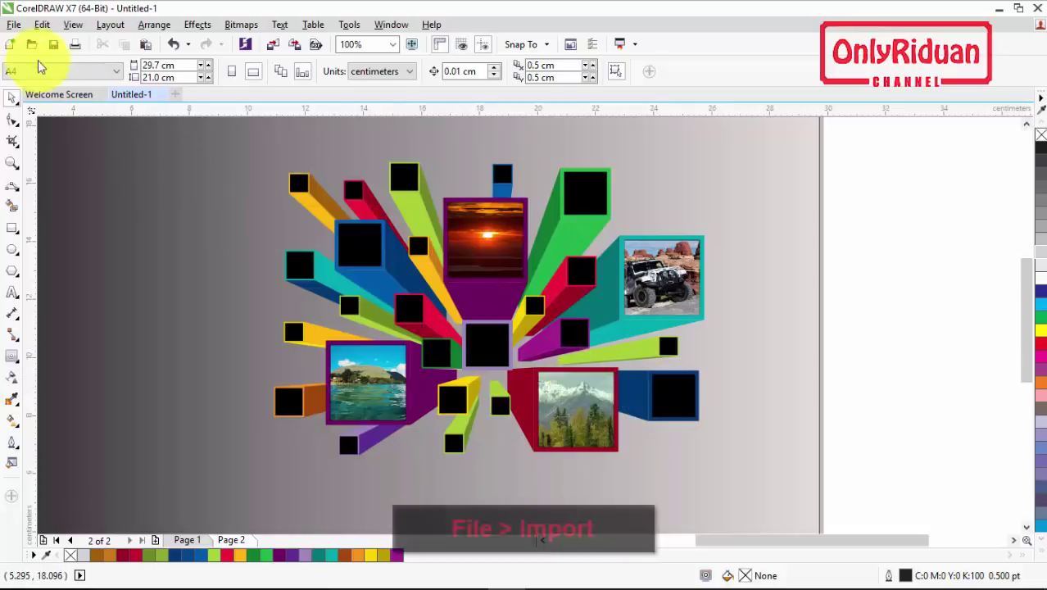
# Import the images exploresamarinda_23_7_2017_12_28_44_975, masjid-islamic-center-samarinda-min, Pulau-Beras-Basah-min-640x398 and Pegunungan-12 from the 3D Effect folder.
pyautogui.click(14, 25)
pyautogui.click(48, 261)
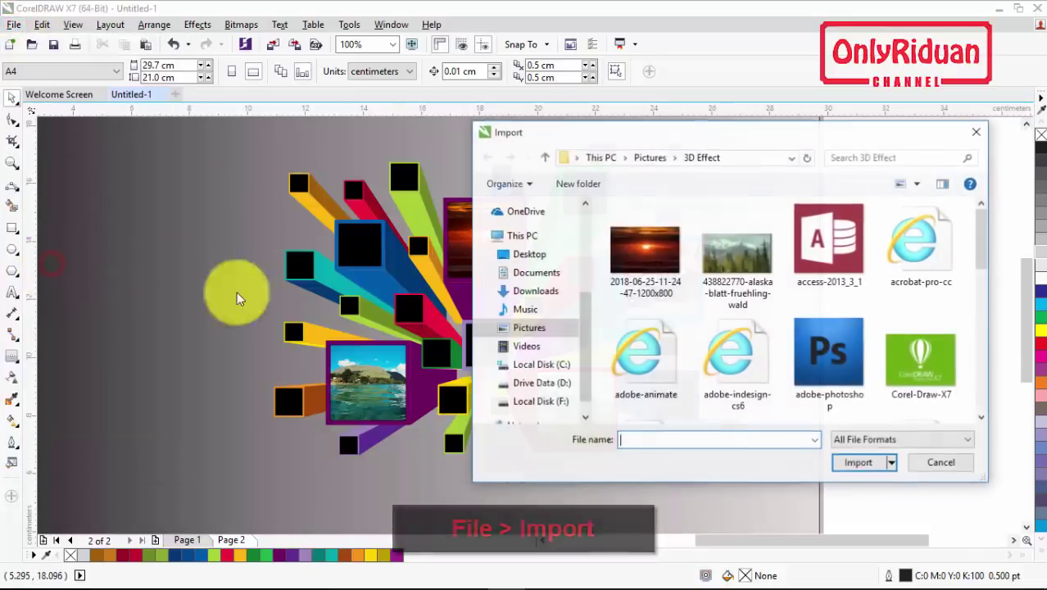
pyautogui.moveTo(982, 238); pyautogui.dragTo(987, 317)
pyautogui.click(729, 266)
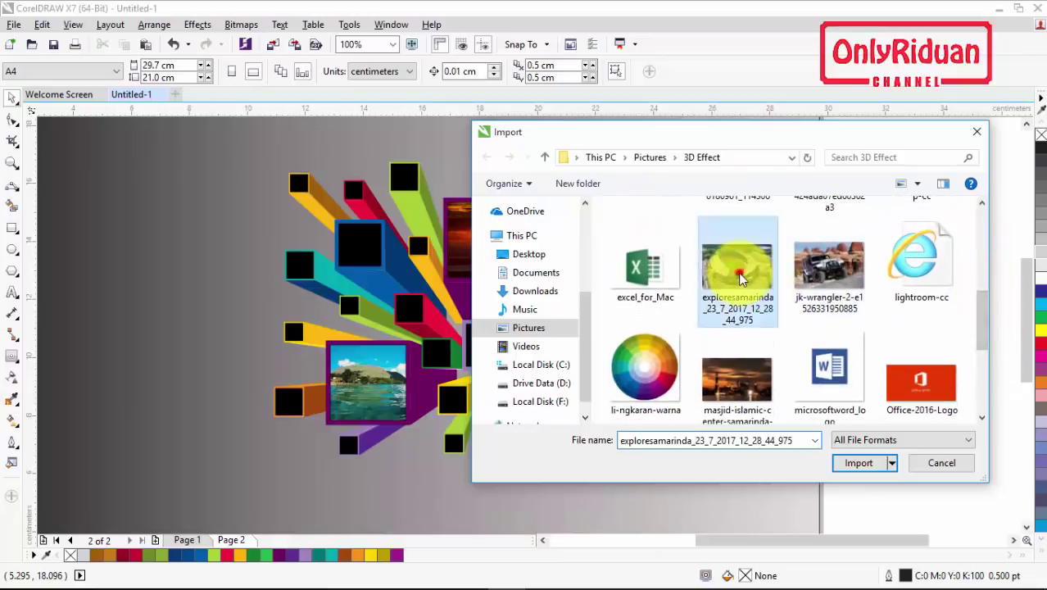
pyautogui.keyDown('shift'); pyautogui.click(745, 383); pyautogui.keyUp('shift')
pyautogui.click(741, 254)
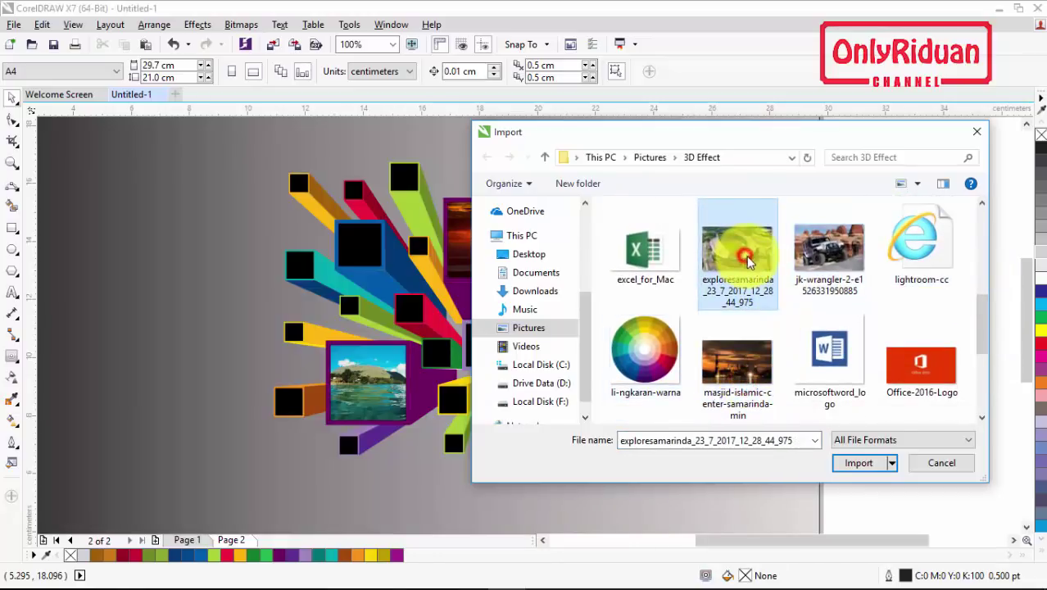
pyautogui.keyDown('ctrl'); pyautogui.click(737, 361); pyautogui.keyUp('ctrl')
pyautogui.scroll(-5, 982, 318)
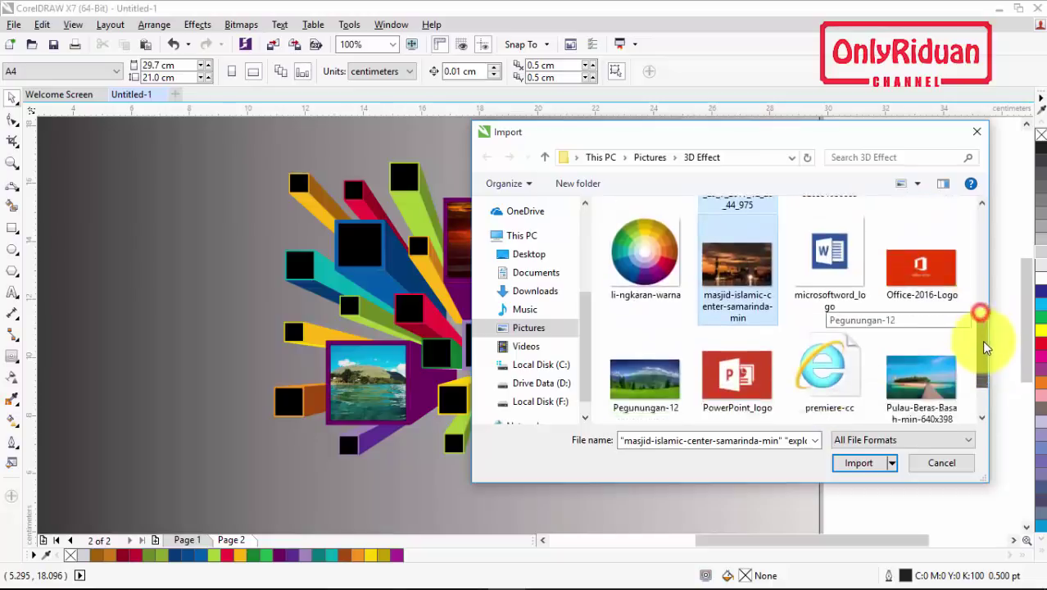
pyautogui.keyDown('ctrl'); pyautogui.click(909, 295); pyautogui.keyUp('ctrl')
pyautogui.keyDown('ctrl'); pyautogui.click(660, 302); pyautogui.keyUp('ctrl')
pyautogui.click(857, 462)
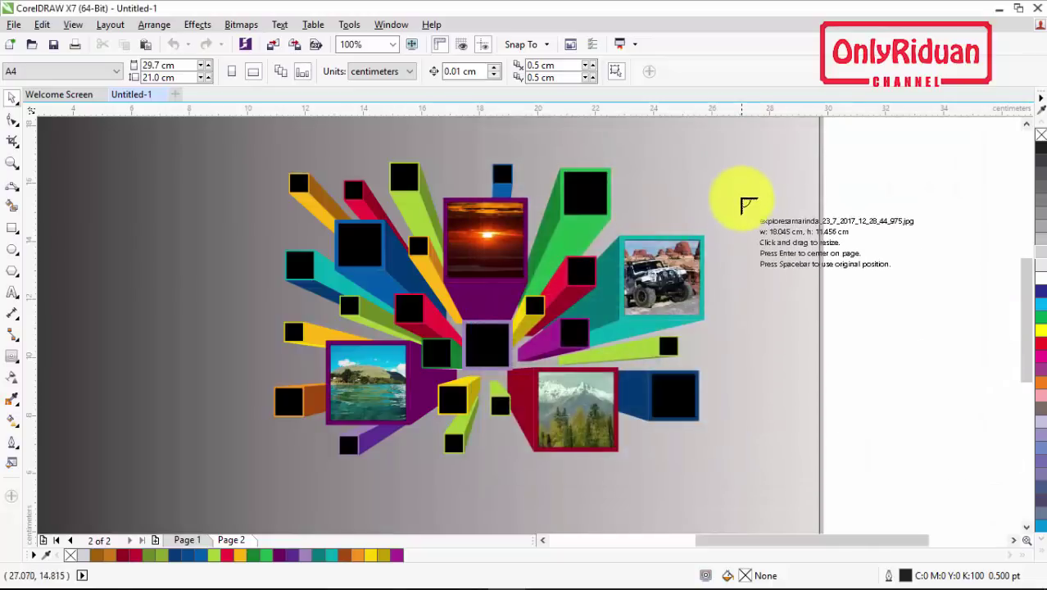
# Place the four new pictures about 1.5 cm high, sized on the green block's square, and move them clear of the artwork.
pyautogui.moveTo(564, 168); pyautogui.dragTo(631, 213)
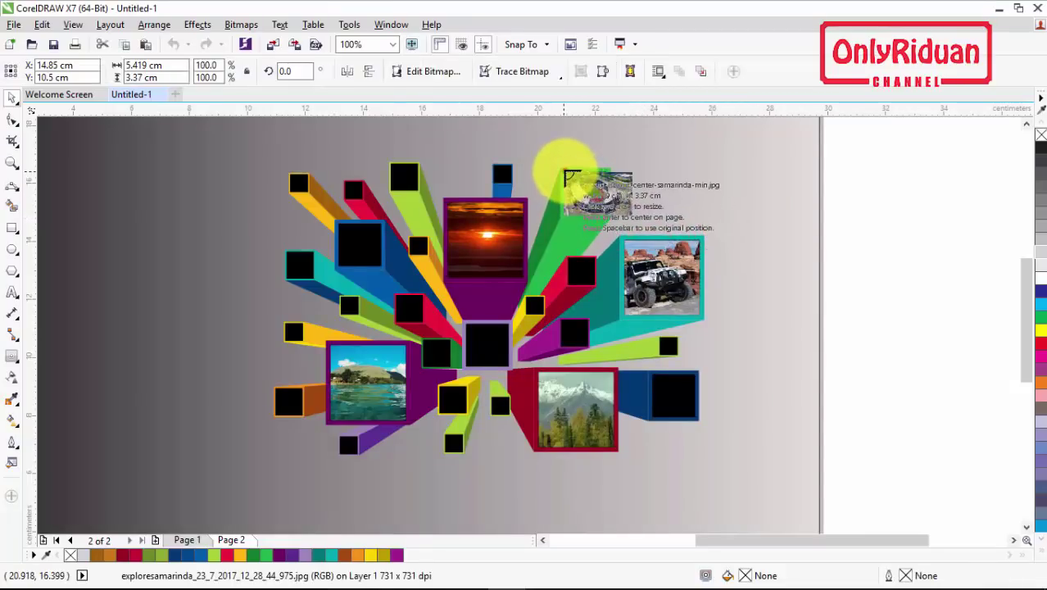
pyautogui.moveTo(566, 171); pyautogui.dragTo(625, 207)
pyautogui.moveTo(565, 171); pyautogui.dragTo(647, 214)
pyautogui.moveTo(565, 173); pyautogui.dragTo(756, 190)
pyautogui.moveTo(619, 199); pyautogui.dragTo(708, 149)
# PowerClip the stadium picture inside the green upper-right block's black square and the island beach picture inside the blue upper-left block's square.
pyautogui.rightClick(685, 146)
pyautogui.click(740, 157)
pyautogui.click(590, 189)
pyautogui.rightClick(738, 195)
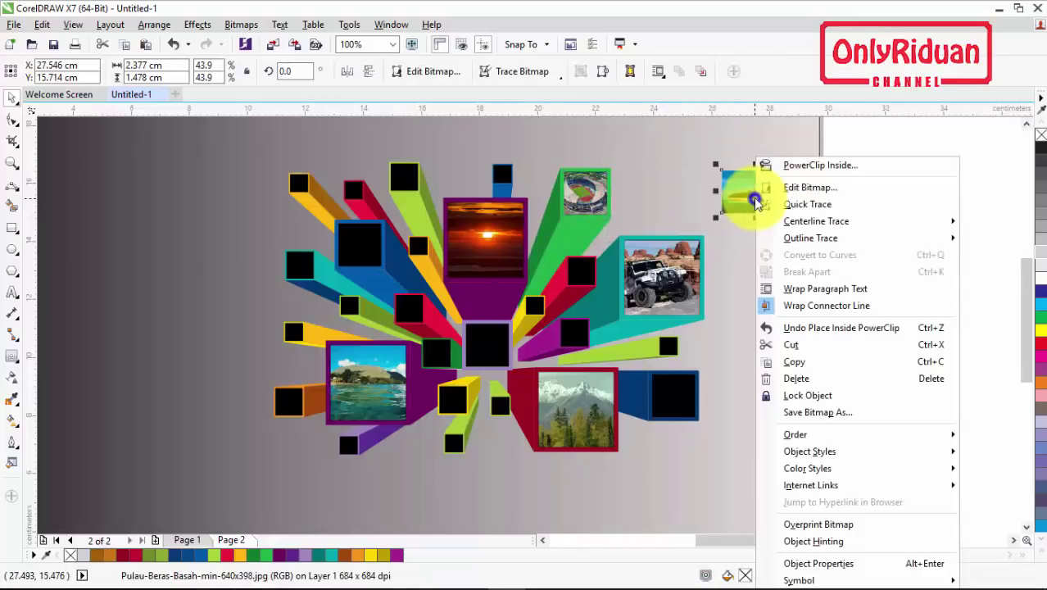
pyautogui.click(794, 164)
pyautogui.click(345, 246)
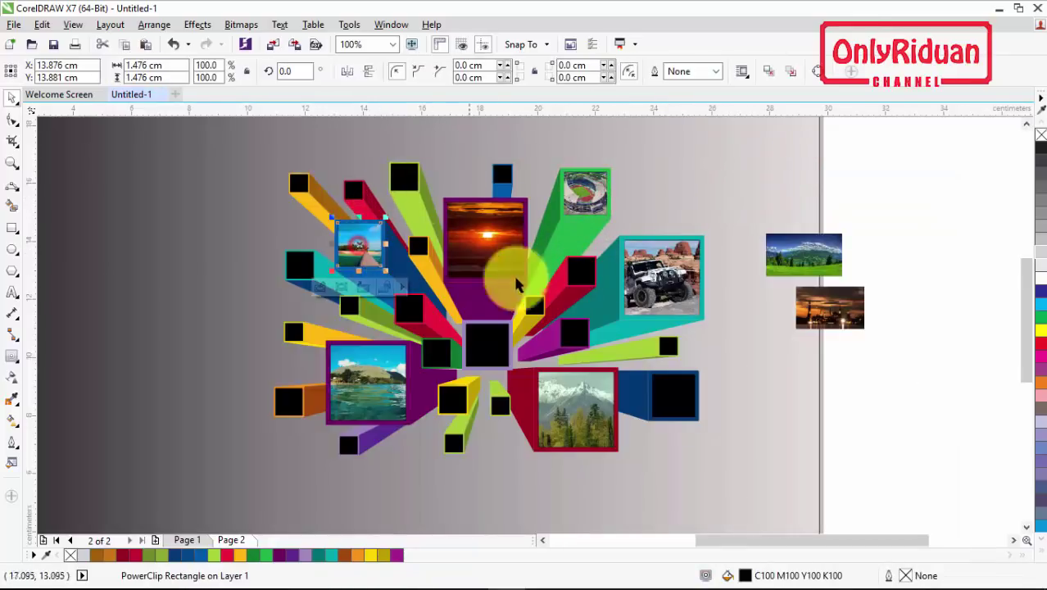
# PowerClip the green mountain picture inside the centre lavender block's black square and the night mosque picture inside the lower-right navy block's square.
pyautogui.rightClick(788, 245)
pyautogui.click(829, 165)
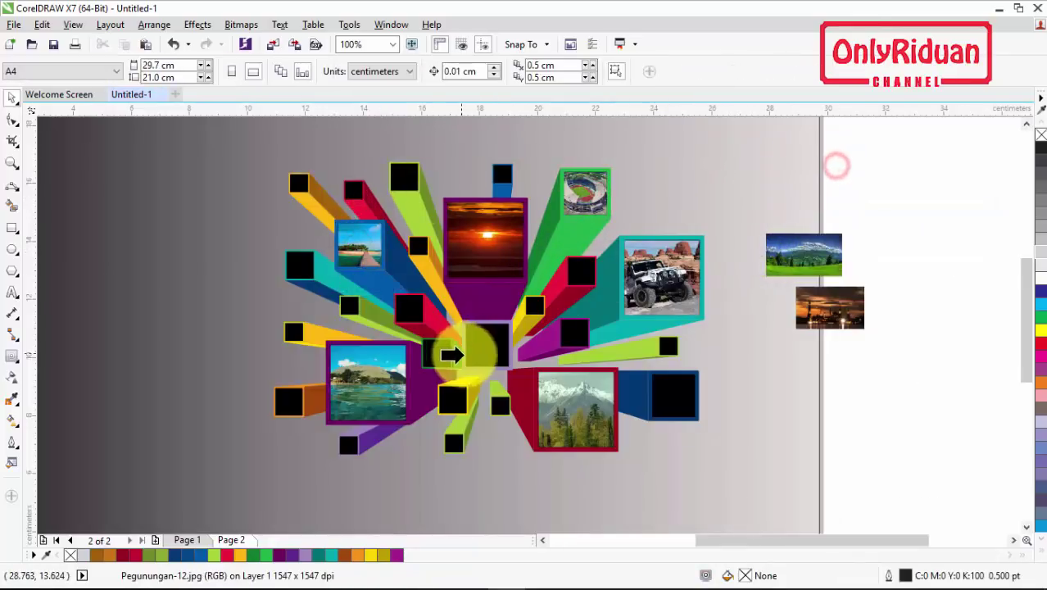
pyautogui.click(485, 344)
pyautogui.rightClick(831, 305)
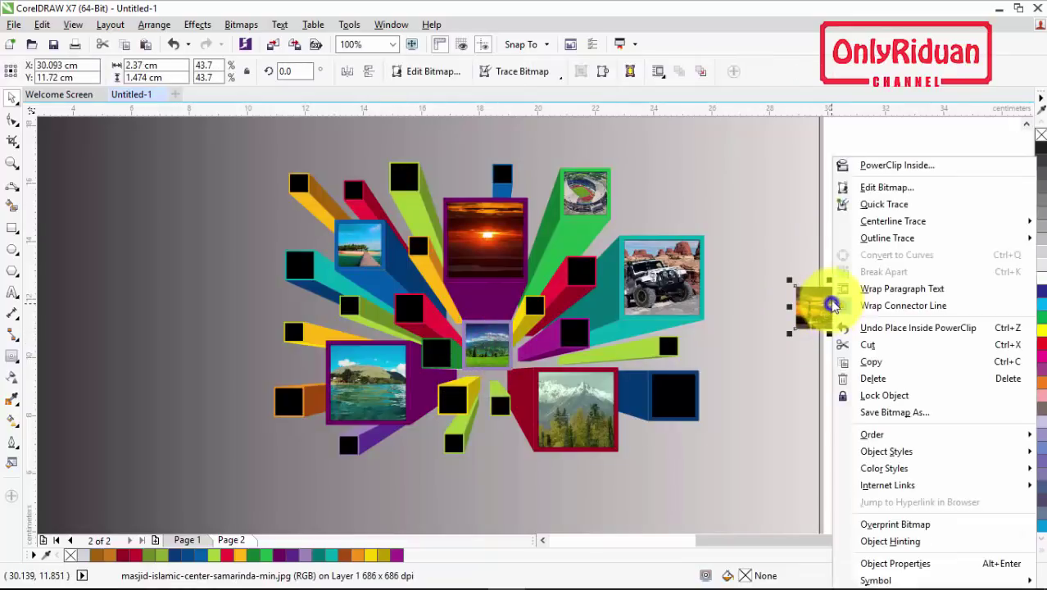
pyautogui.click(868, 165)
pyautogui.click(676, 398)
pyautogui.click(861, 359)
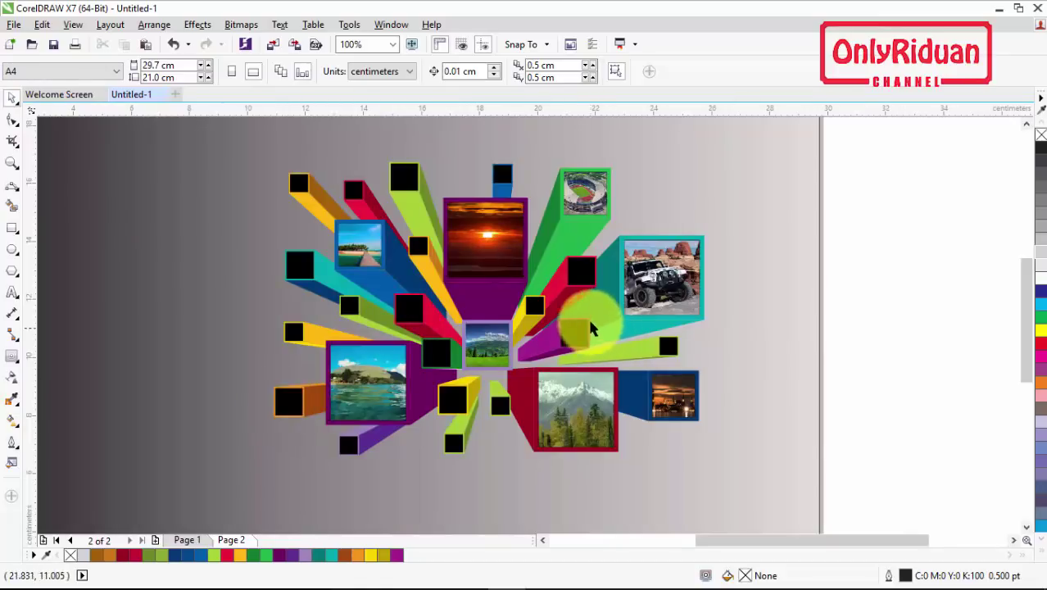
# Import the remaining Office, CorelDRAW and Adobe logos from the 3D Effect folder, including access-2013_3_1, adobe-photoshop, Corel-Draw-X7, PowerPoint_logo, microsoftword_logo and Office-2016-Logo.
pyautogui.click(16, 26)
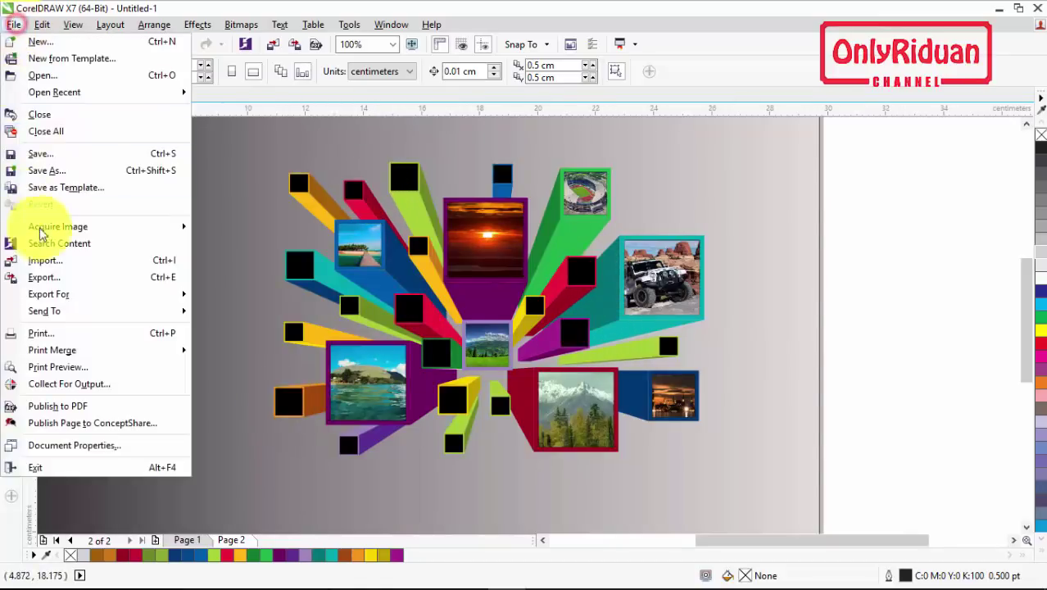
pyautogui.click(53, 257)
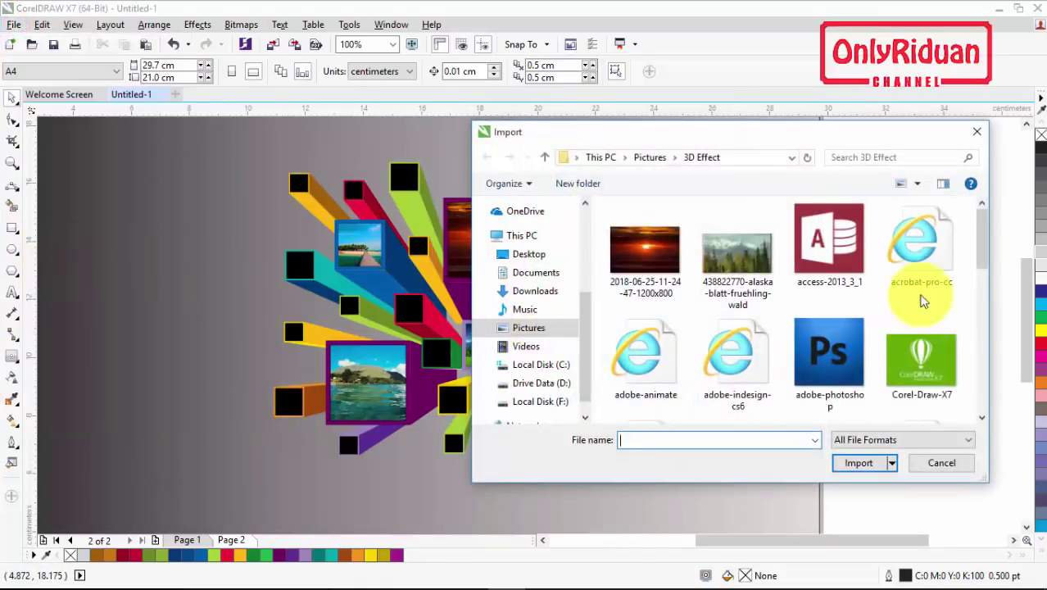
pyautogui.keyDown('ctrl'); pyautogui.click(828, 352); pyautogui.keyUp('ctrl')
pyautogui.keyDown('ctrl'); pyautogui.click(921, 353); pyautogui.keyUp('ctrl')
pyautogui.moveTo(982, 246); pyautogui.dragTo(1006, 377)
pyautogui.keyDown('ctrl'); pyautogui.click(737, 324); pyautogui.keyUp('ctrl')
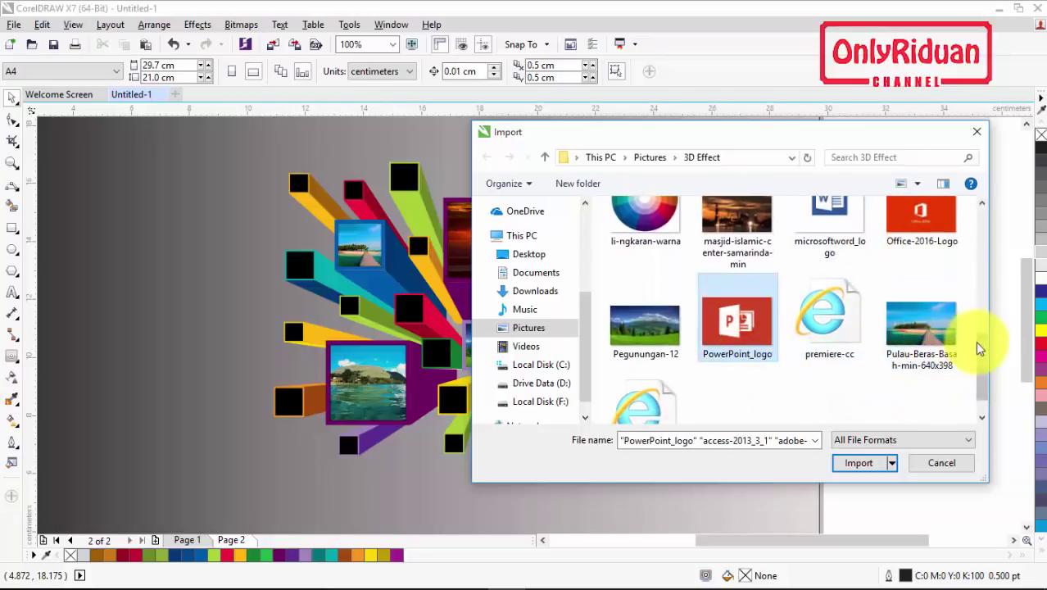
pyautogui.scroll(-1, 982, 350)
pyautogui.scroll(3, 981, 327)
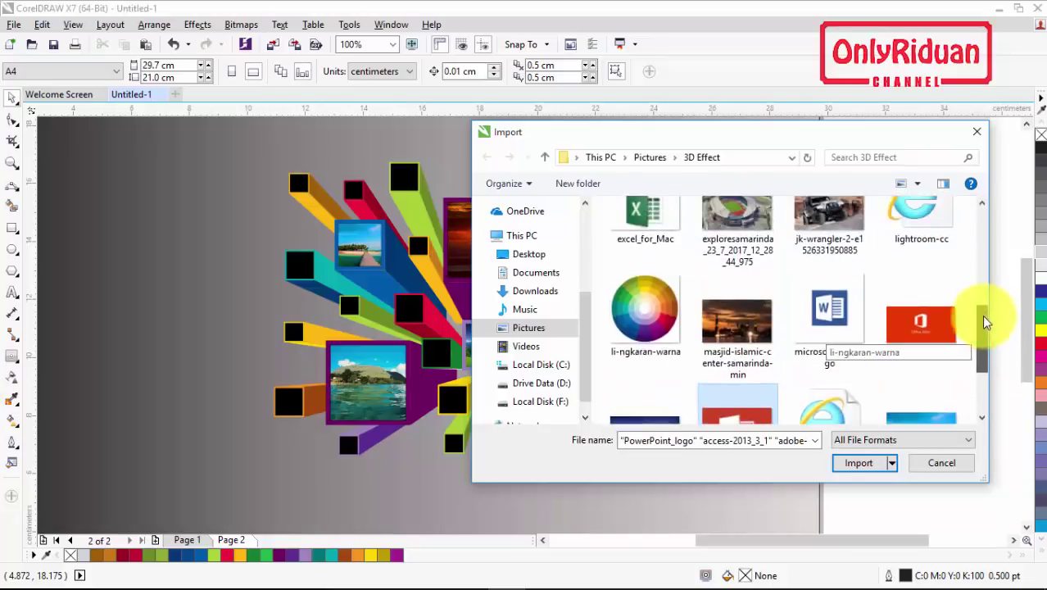
pyautogui.keyDown('ctrl'); pyautogui.click(836, 340); pyautogui.keyUp('ctrl')
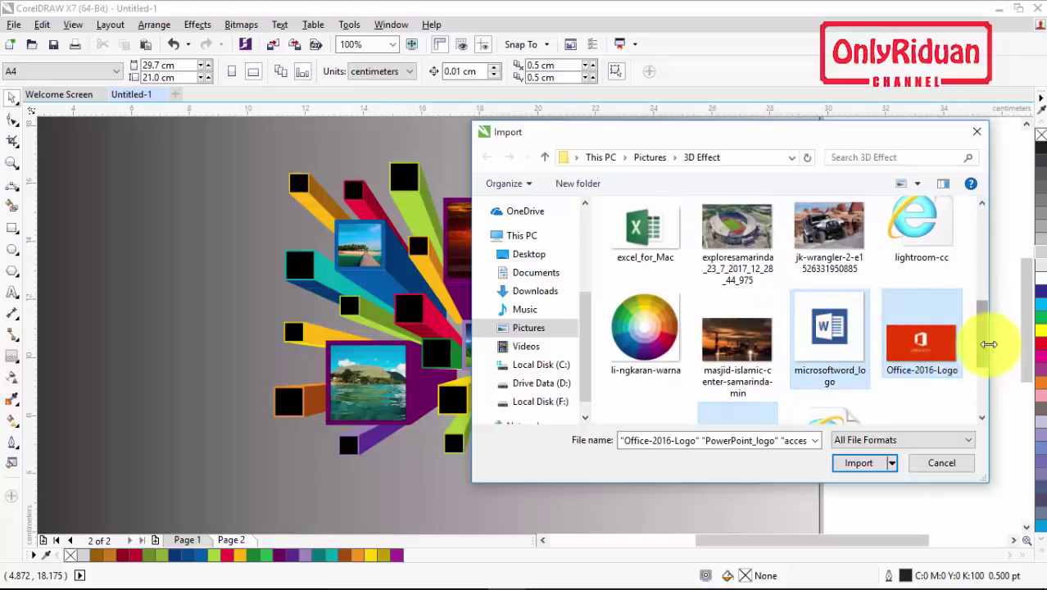
pyautogui.moveTo(981, 343); pyautogui.dragTo(942, 414)
pyautogui.click(865, 465)
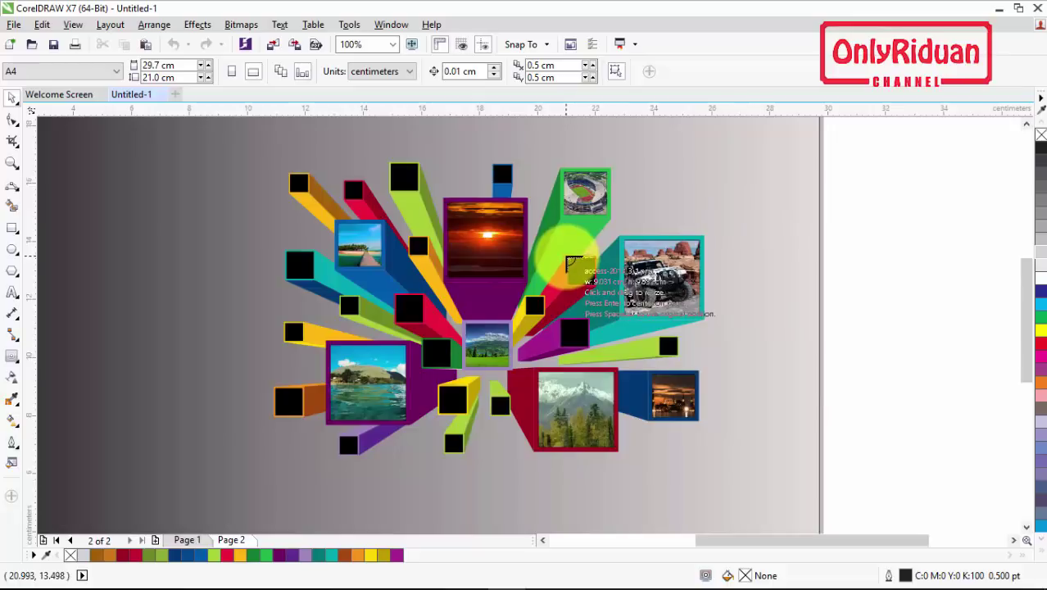
# Place the Access logo on the upper-right red block's black square and the remaining Adobe logos about 1 cm high over the orange block's square.
pyautogui.scroll(2, 570, 261)
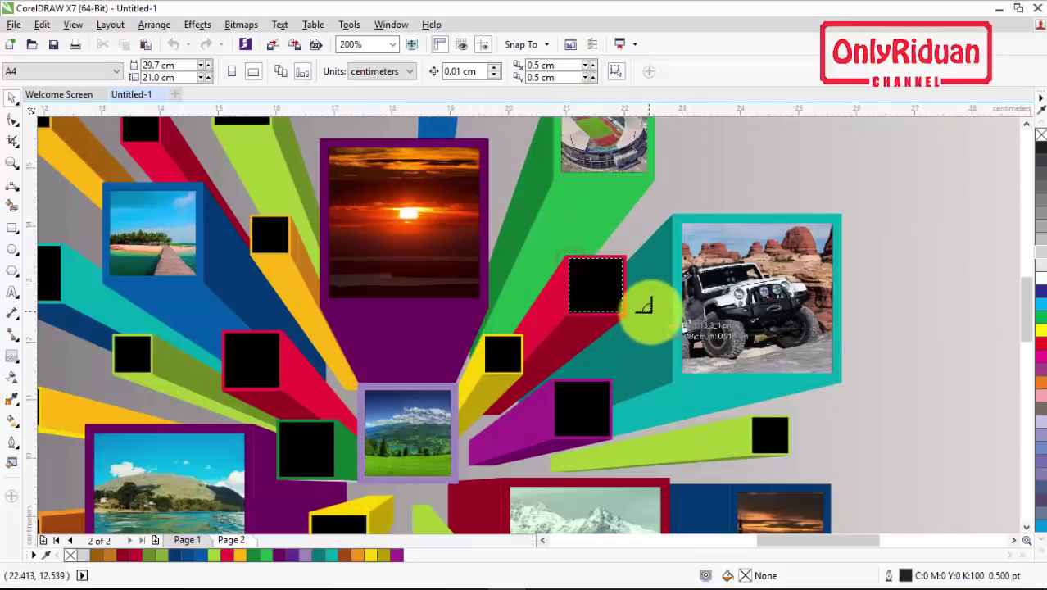
pyautogui.click(572, 265)
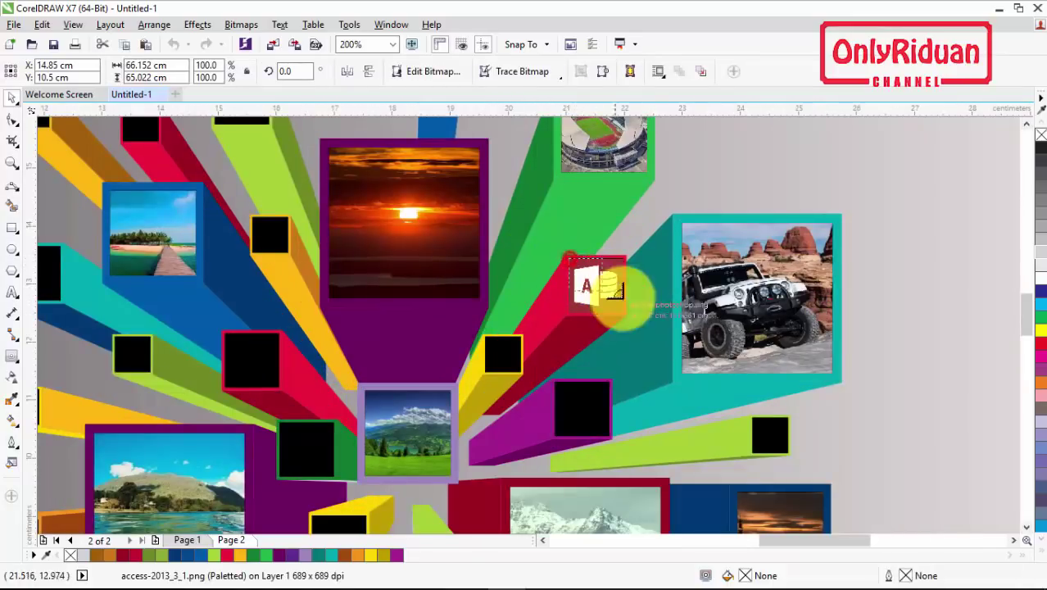
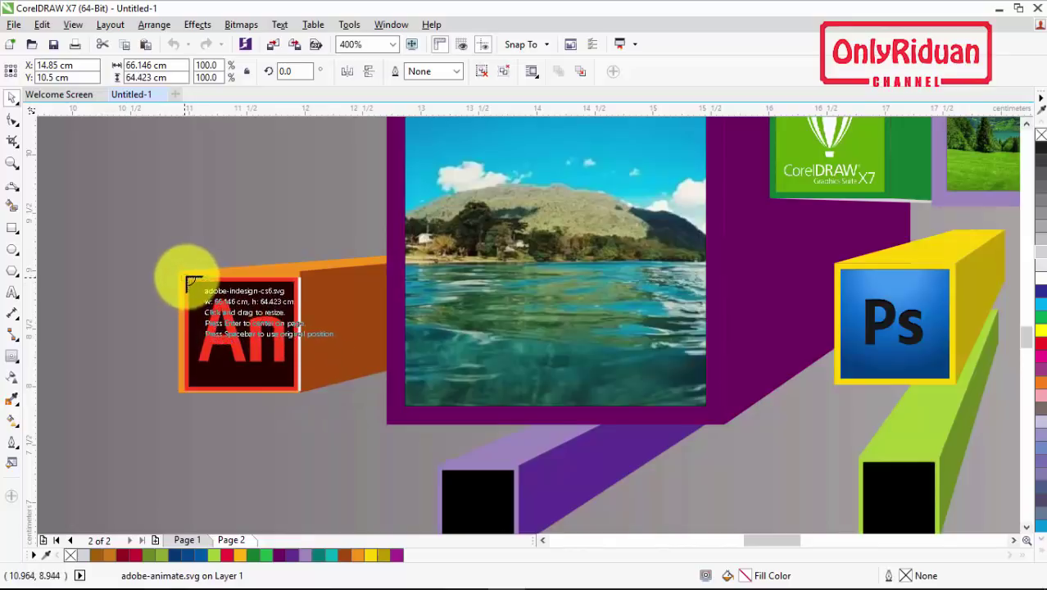
pyautogui.moveTo(187, 277); pyautogui.dragTo(295, 377)
pyautogui.moveTo(190, 285); pyautogui.dragTo(303, 392)
pyautogui.moveTo(186, 280); pyautogui.dragTo(303, 392)
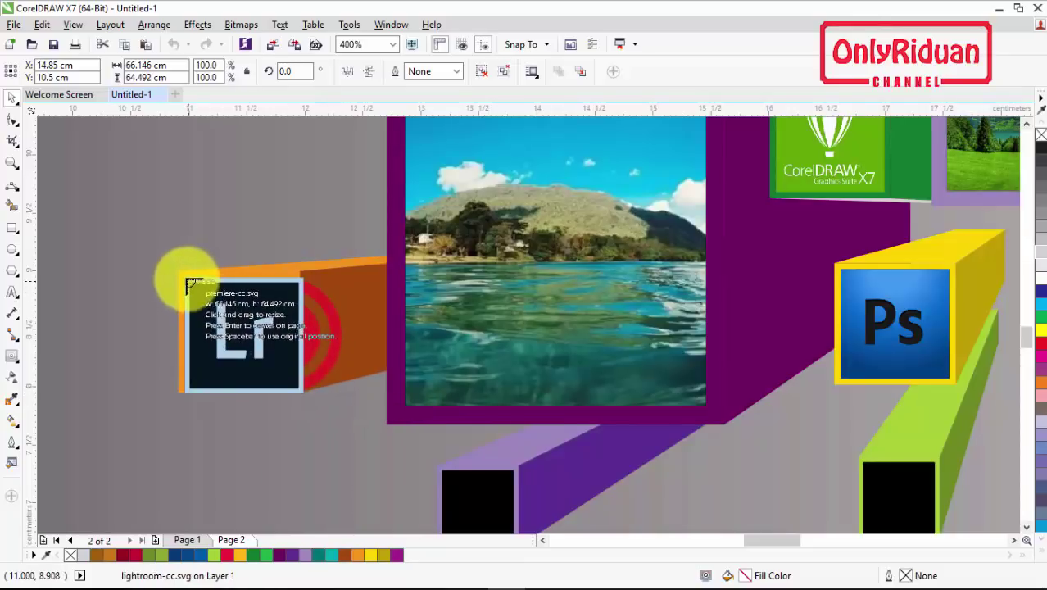
pyautogui.moveTo(187, 280); pyautogui.dragTo(303, 392)
pyautogui.moveTo(189, 278); pyautogui.dragTo(299, 381)
pyautogui.scroll(-2, 292, 328)
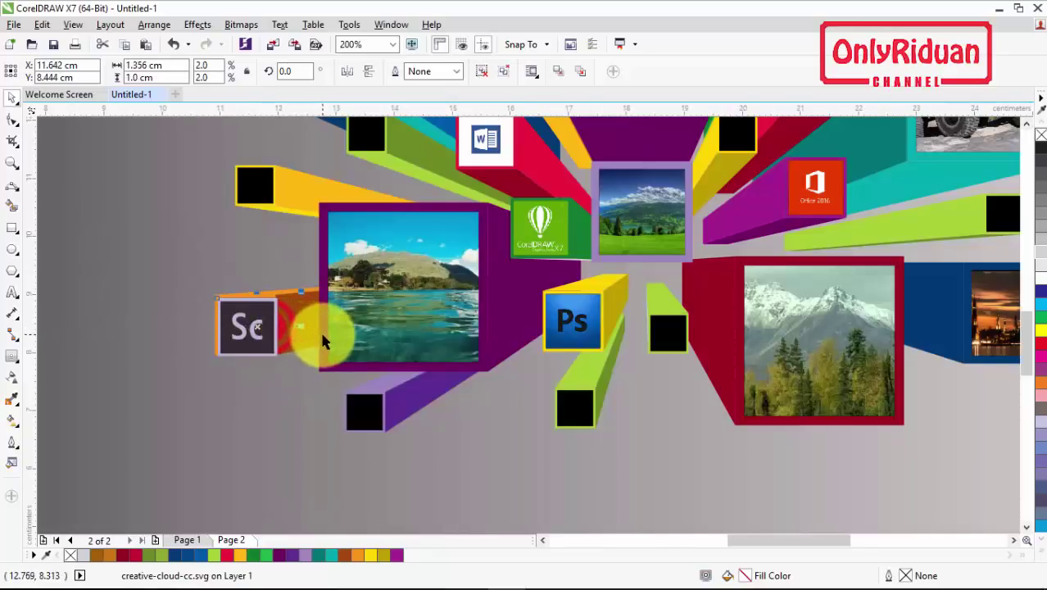
pyautogui.press('Escape')
# Move the stacked Adobe logos off the orange block's black square and spread them around it.
pyautogui.moveTo(263, 327); pyautogui.dragTo(250, 366)
pyautogui.moveTo(269, 328); pyautogui.dragTo(141, 351)
pyautogui.moveTo(230, 342); pyautogui.dragTo(210, 450)
pyautogui.moveTo(246, 325); pyautogui.dragTo(416, 437)
# PowerClip the Acrobat logo inside the orange block's black square and the Lightroom logo inside the left teal block's square.
pyautogui.rightClick(417, 439)
pyautogui.click(492, 67)
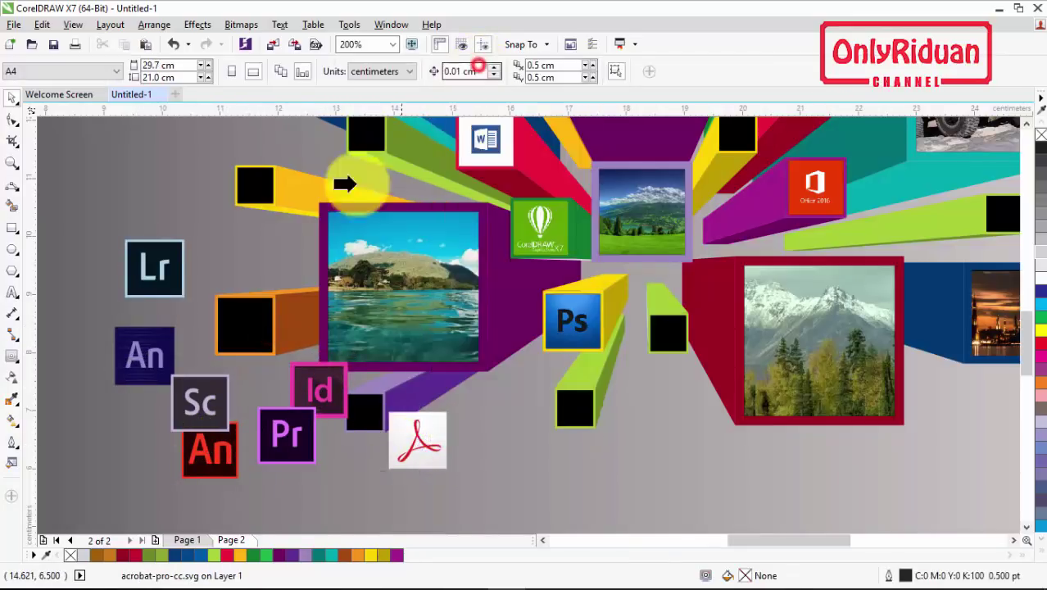
pyautogui.click(254, 315)
pyautogui.scroll(-1, 310, 311)
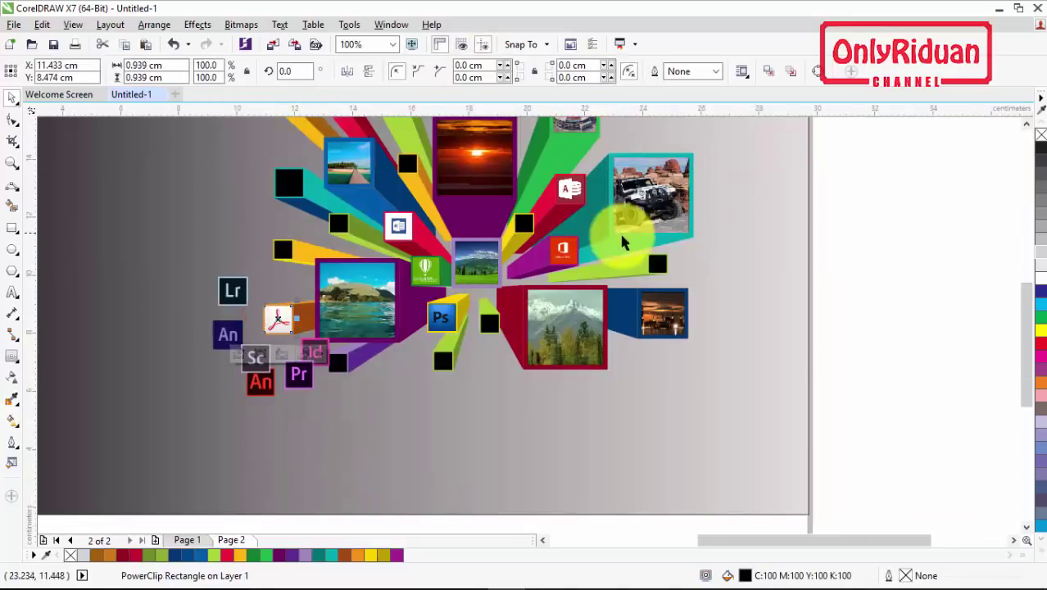
pyautogui.click(232, 290)
pyautogui.rightClick(233, 290)
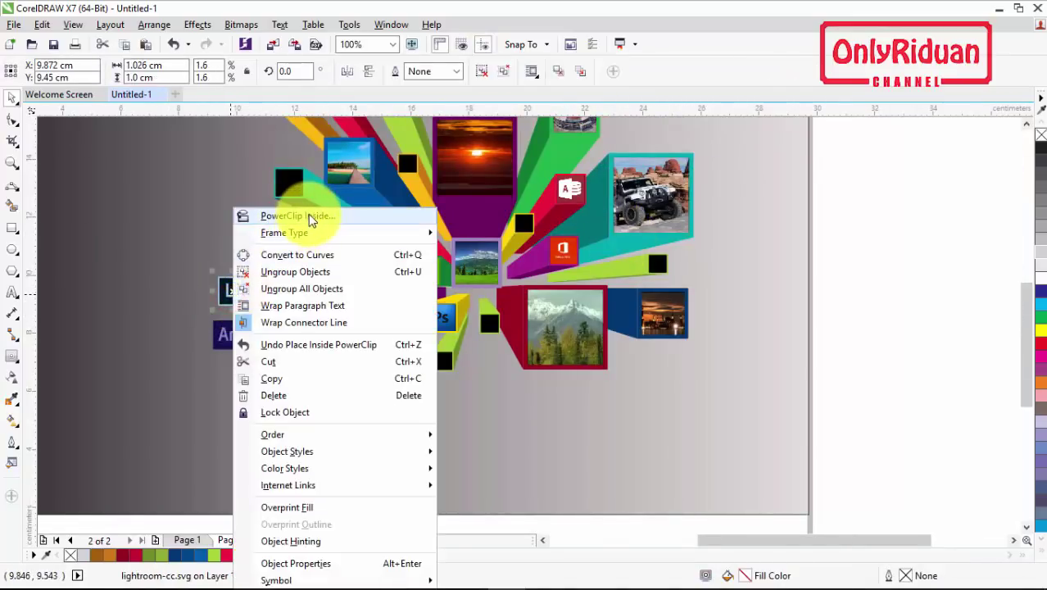
pyautogui.click(309, 214)
pyautogui.click(289, 180)
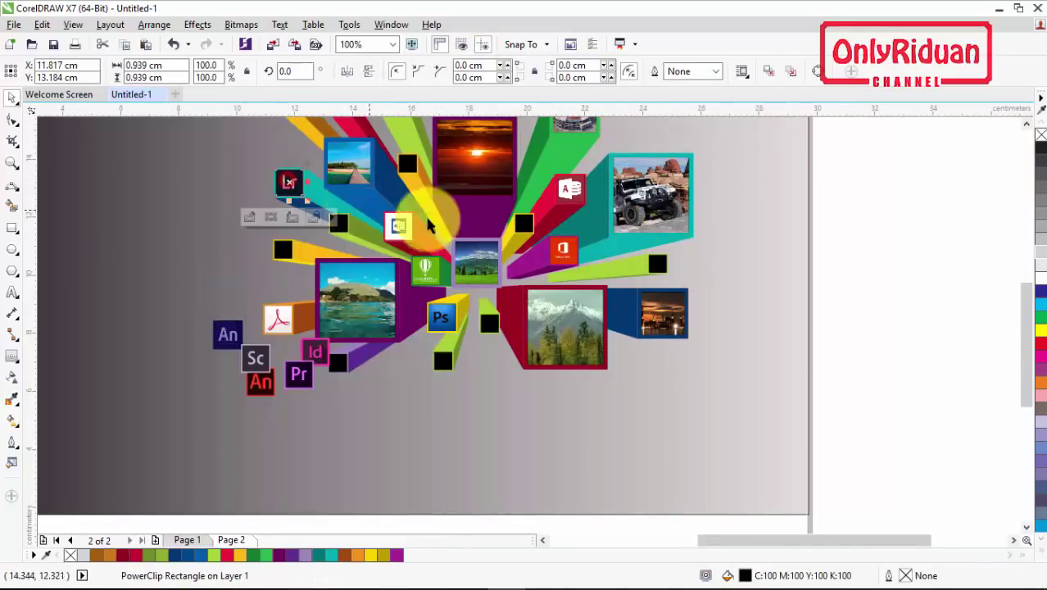
# Shrink the Premiere logo to about 0.6 cm and PowerClip it inside the black square of the green block below the Photoshop block.
pyautogui.click(1025, 130)
pyautogui.click(1025, 129)
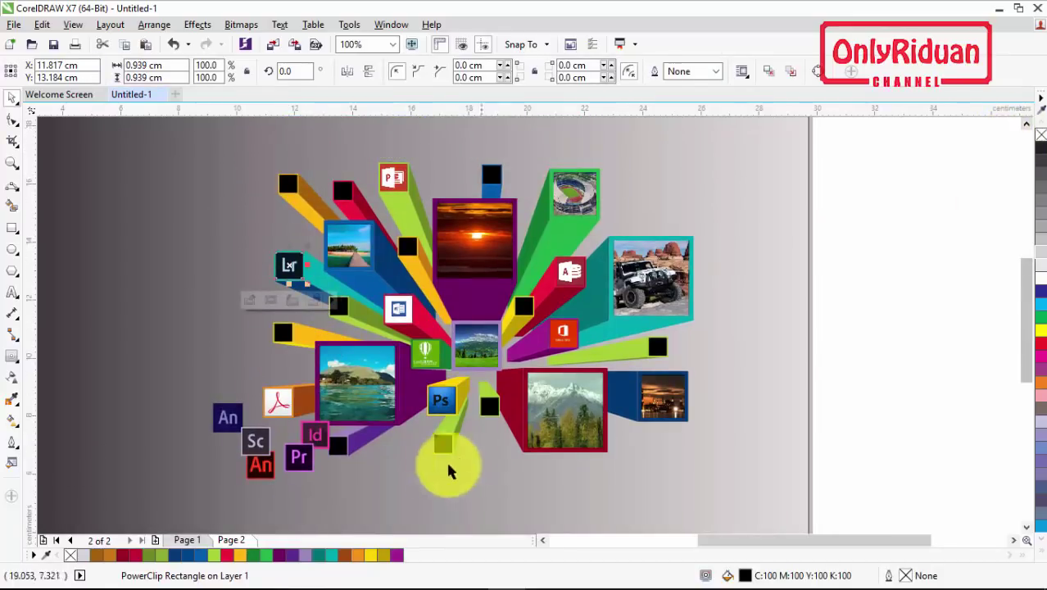
pyautogui.scroll(1, 369, 479)
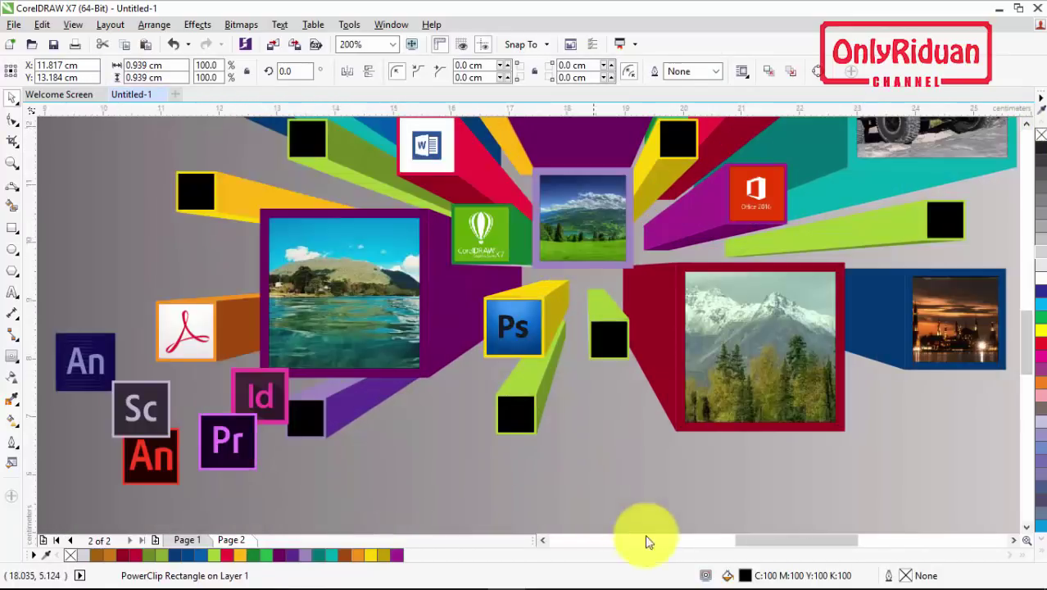
pyautogui.click(541, 541)
pyautogui.moveTo(432, 472); pyautogui.dragTo(770, 427)
pyautogui.moveTo(811, 466); pyautogui.dragTo(771, 460)
pyautogui.rightClick(770, 426)
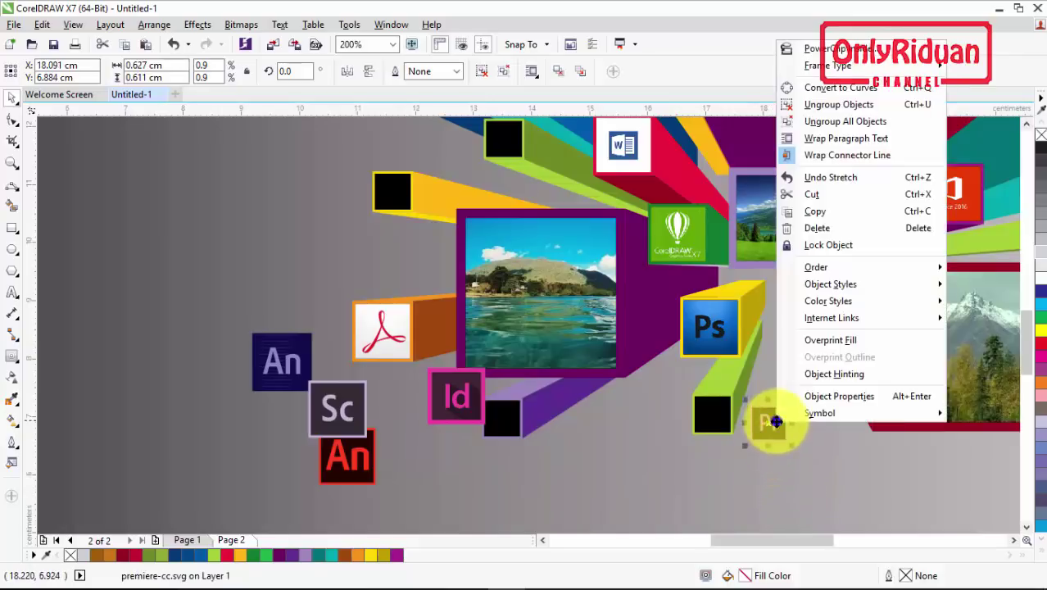
pyautogui.click(821, 50)
pyautogui.click(706, 412)
# Shrink the red Animate logo to about 0.6 cm and PowerClip it inside the lower purple block's black square.
pyautogui.moveTo(364, 455); pyautogui.dragTo(634, 452)
pyautogui.moveTo(652, 487); pyautogui.dragTo(619, 458)
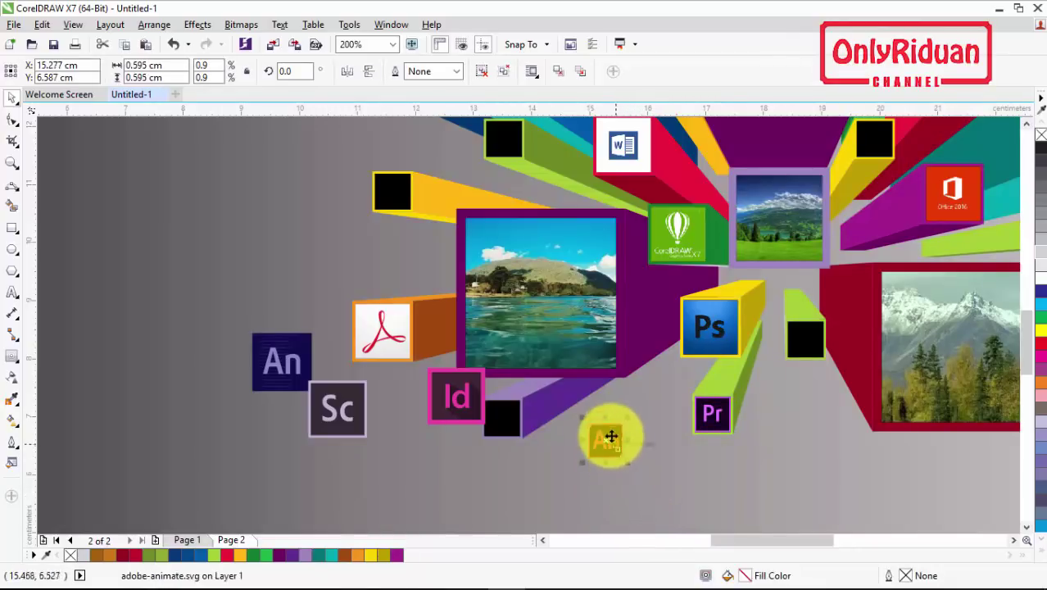
pyautogui.rightClick(607, 438)
pyautogui.click(660, 64)
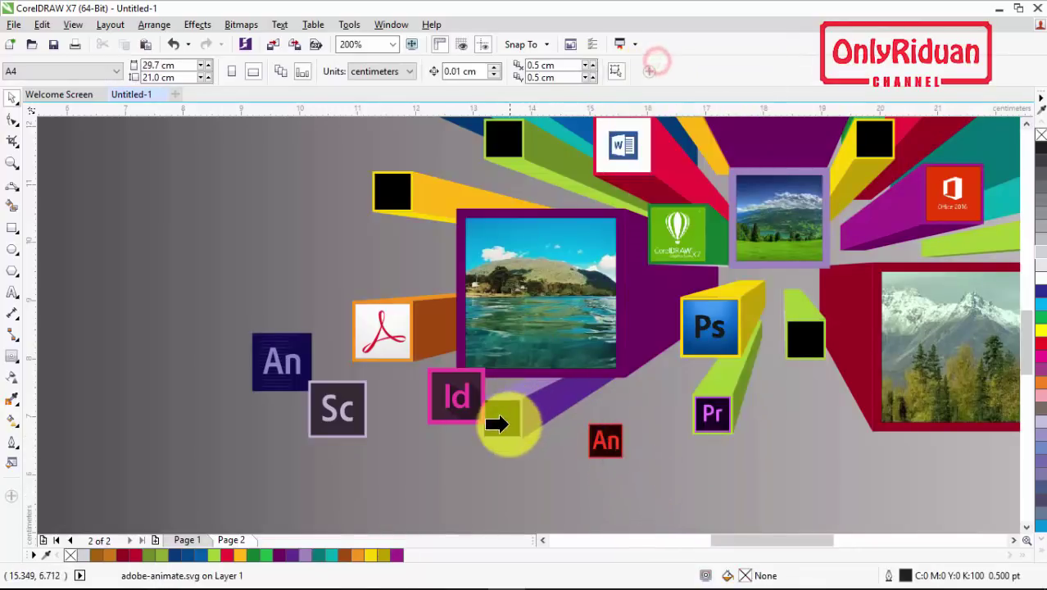
pyautogui.click(501, 419)
# Shrink the InDesign logo to about 0.6 cm and PowerClip it inside the black square of the yellow block above the Acrobat block.
pyautogui.click(456, 398)
pyautogui.moveTo(334, 242); pyautogui.dragTo(332, 242)
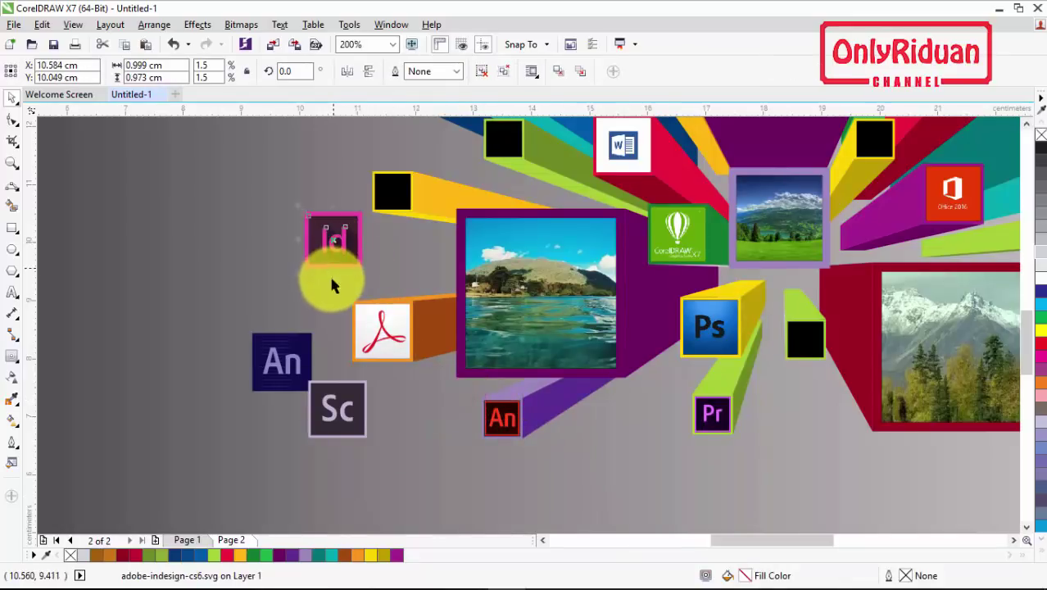
pyautogui.moveTo(299, 274); pyautogui.dragTo(322, 251)
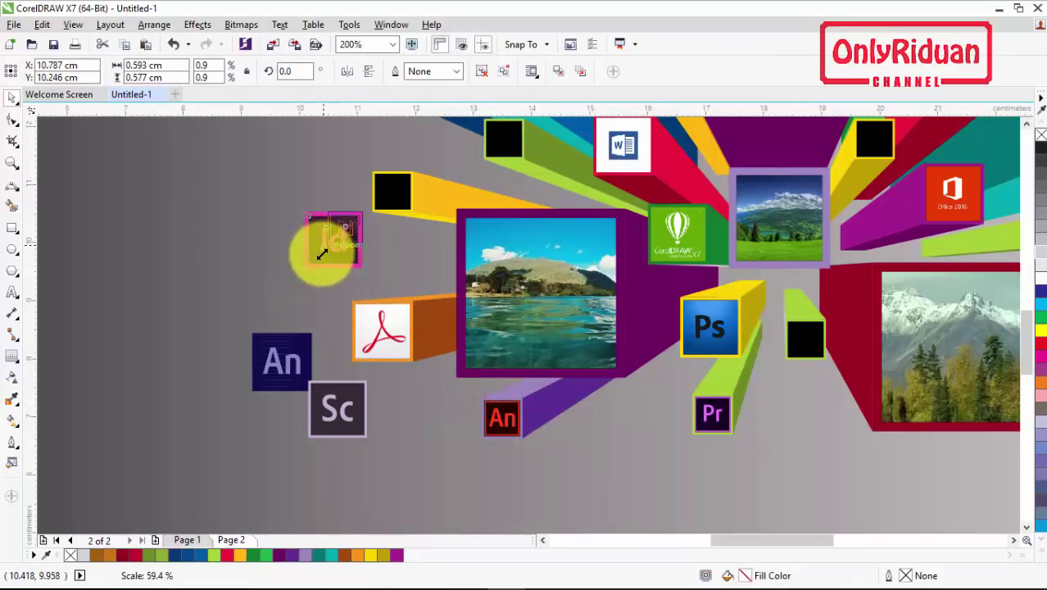
pyautogui.rightClick(344, 229)
pyautogui.click(369, 215)
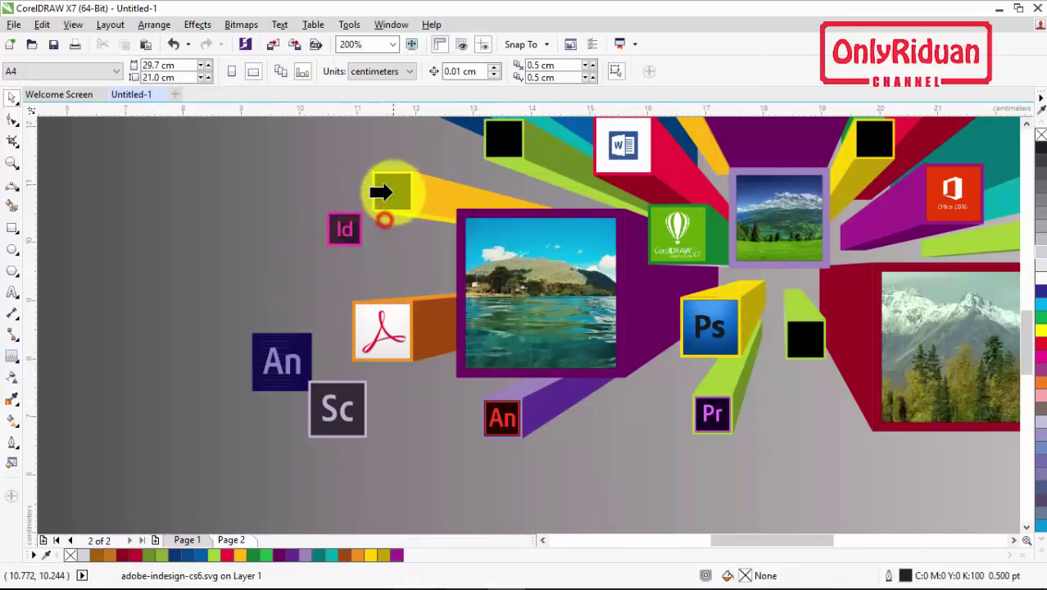
pyautogui.click(387, 190)
# Shrink the blue Edge Animate logo to about 0.7 cm and PowerClip it inside the small green block's square beside the Photoshop block.
pyautogui.click(288, 363)
pyautogui.moveTo(288, 363); pyautogui.dragTo(824, 424)
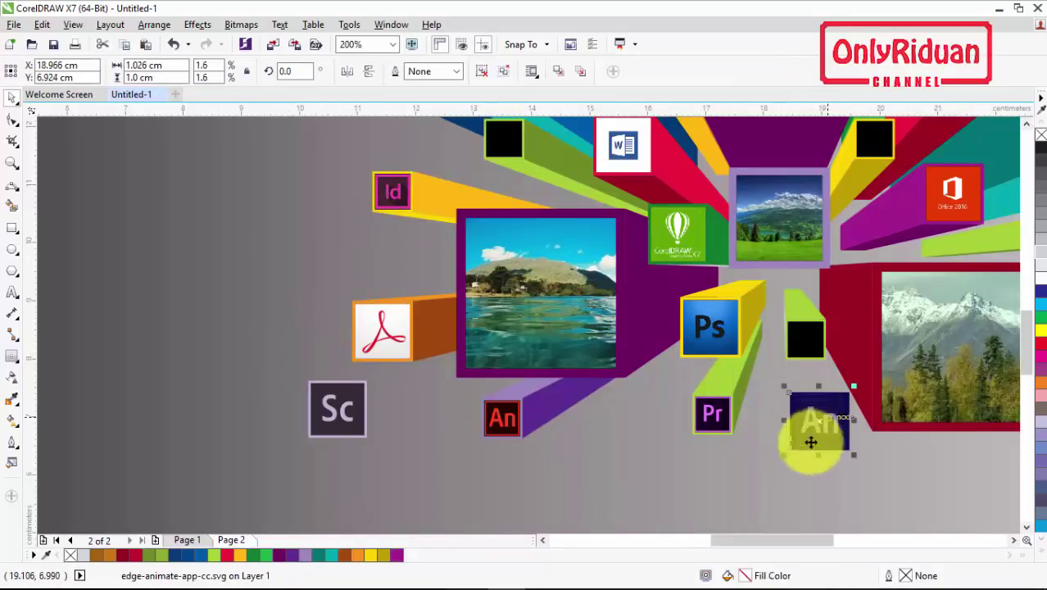
pyautogui.moveTo(853, 457); pyautogui.dragTo(829, 432)
pyautogui.rightClick(811, 417)
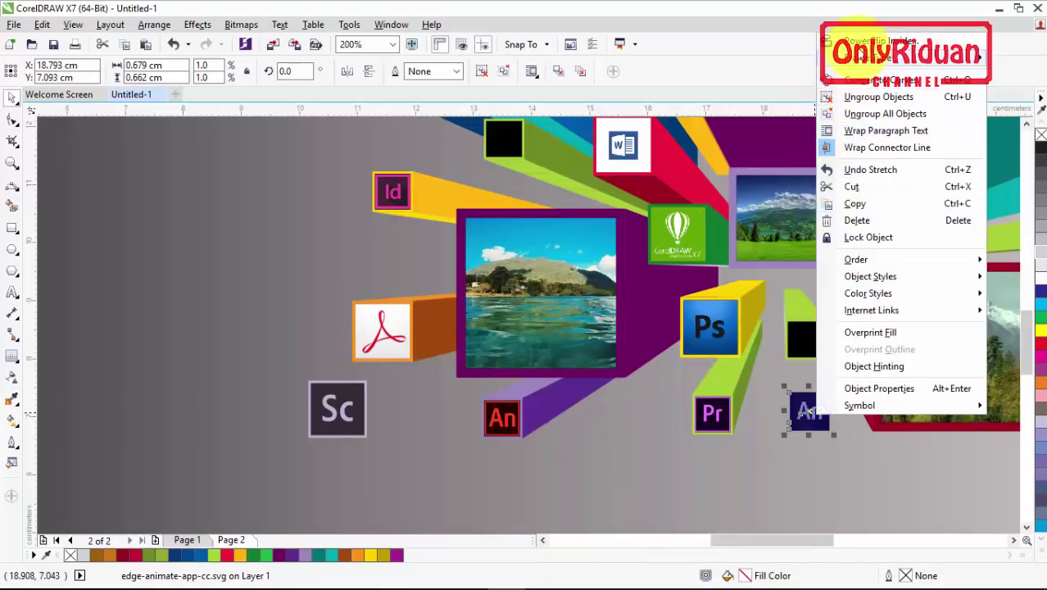
pyautogui.click(826, 236)
pyautogui.click(806, 336)
# Shrink the Scout logo to about 0.6 cm and PowerClip it inside the black square of the green block beside the Word block.
pyautogui.moveTo(360, 422); pyautogui.dragTo(321, 210)
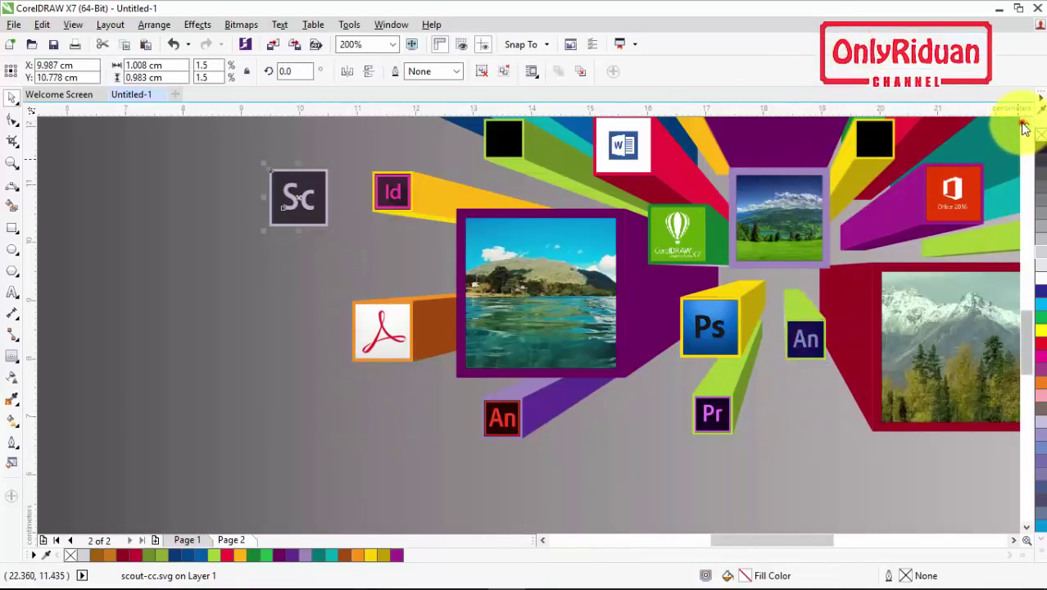
pyautogui.scroll(3, 1023, 127)
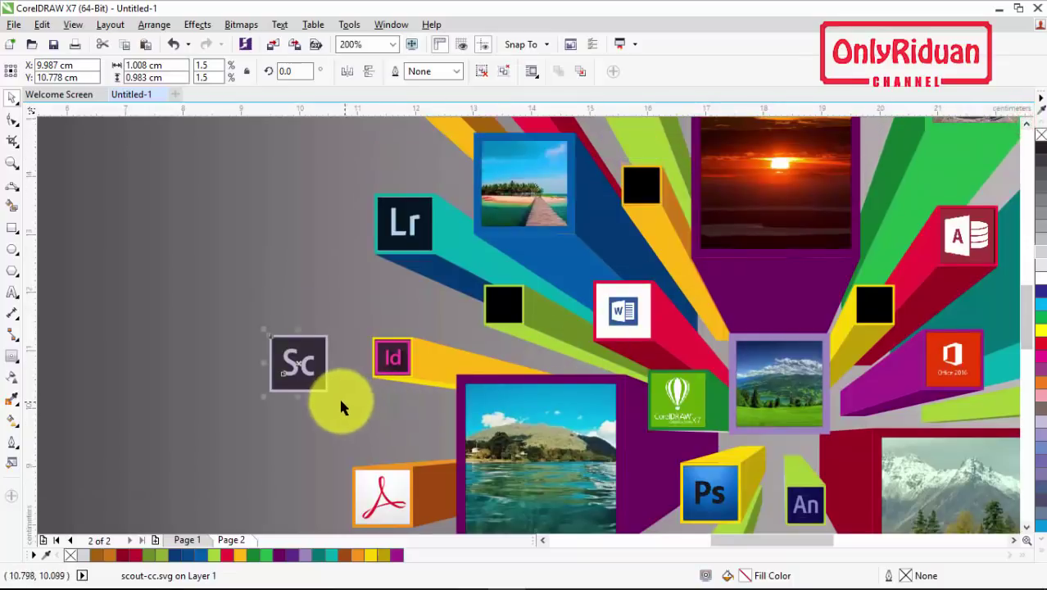
pyautogui.moveTo(334, 399); pyautogui.dragTo(312, 402)
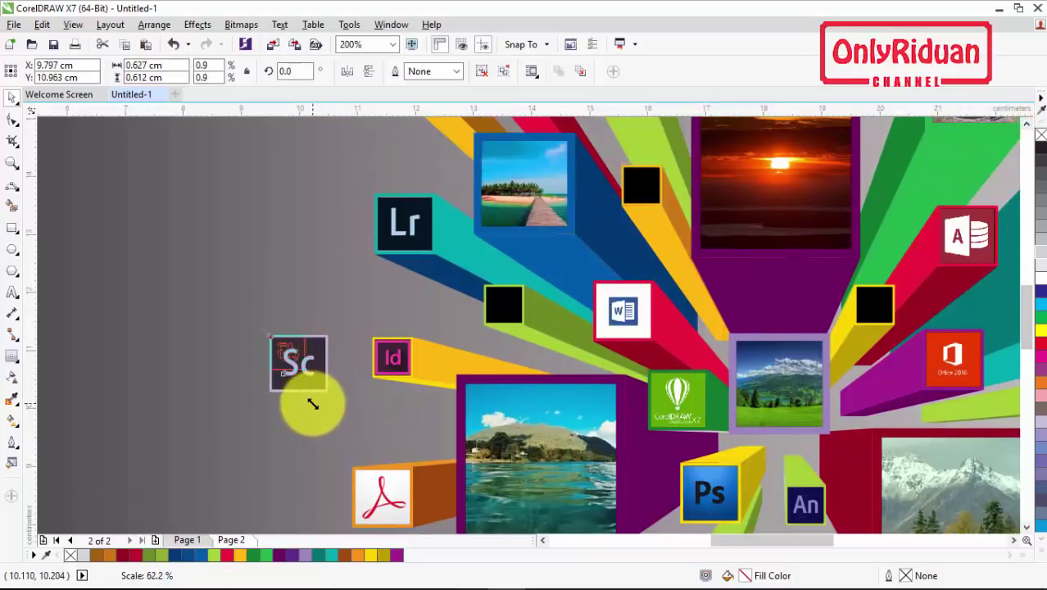
pyautogui.moveTo(301, 354); pyautogui.dragTo(427, 311)
pyautogui.rightClick(428, 311)
pyautogui.click(463, 214)
pyautogui.click(503, 303)
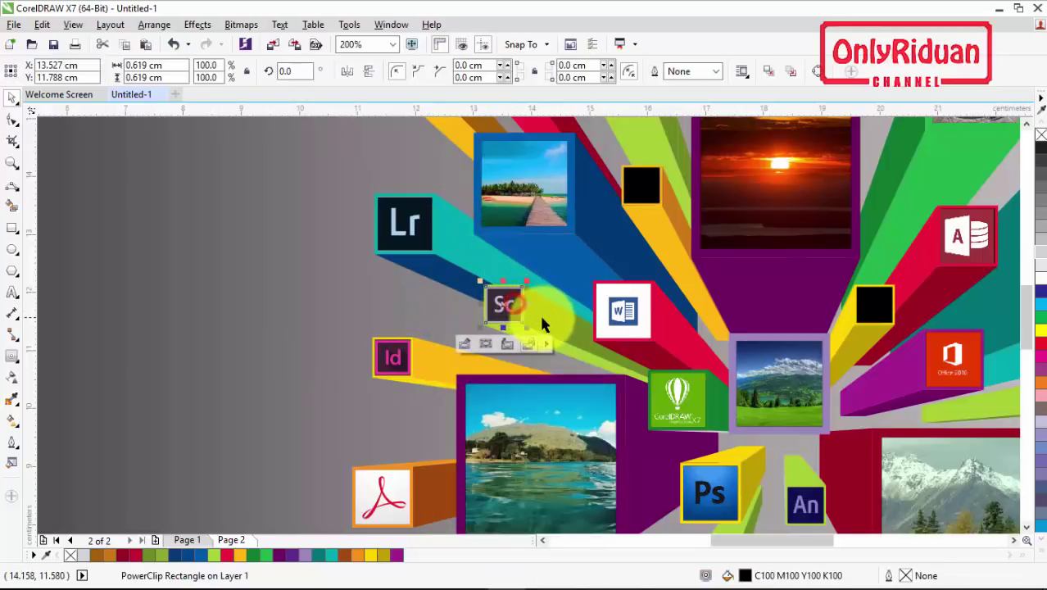
# Duplicate the clipped Scout and InDesign logo squares and place the copies on the background beside the Lightroom block.
pyautogui.scroll(-1, 612, 309)
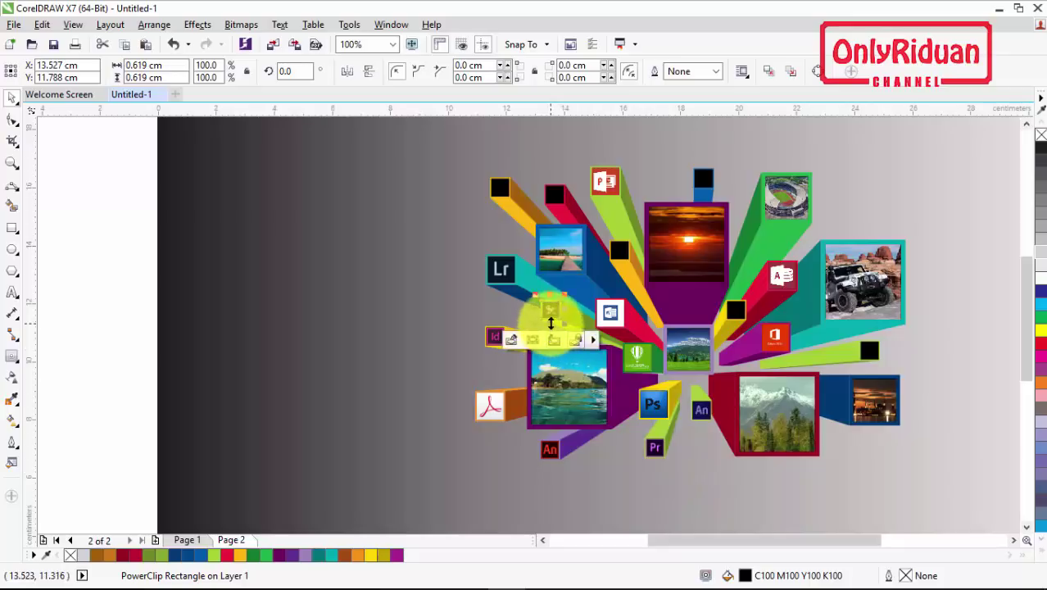
pyautogui.scroll(1, 552, 308)
pyautogui.moveTo(540, 300); pyautogui.dragTo(443, 149)
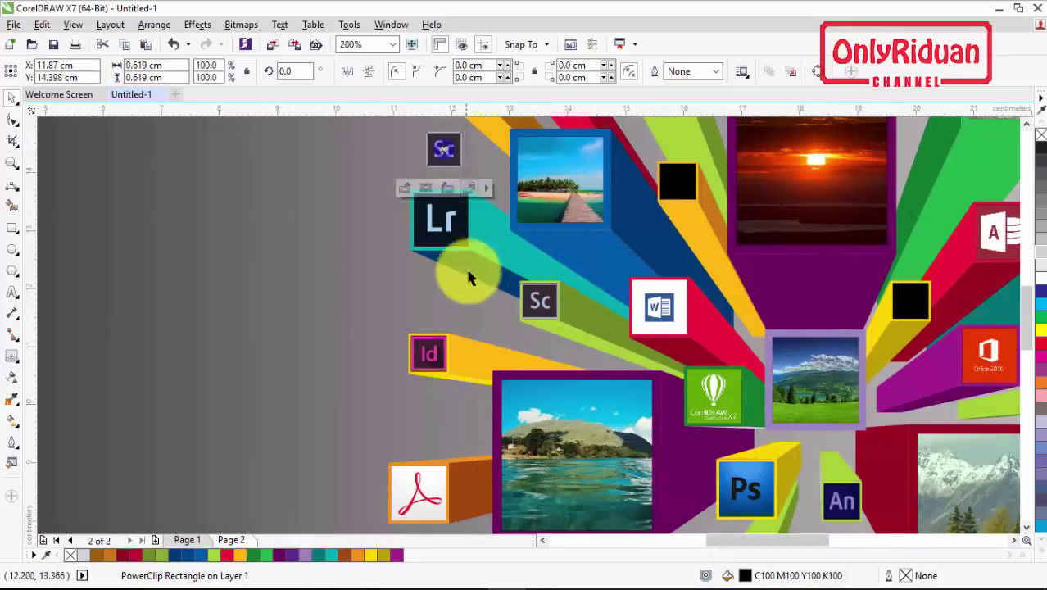
pyautogui.moveTo(428, 353); pyautogui.dragTo(353, 210)
# Duplicate the Edge Animate logo square and PowerClip the copy inside the yellow block's black square above the centre mountain picture.
pyautogui.moveTo(834, 505); pyautogui.dragTo(836, 295)
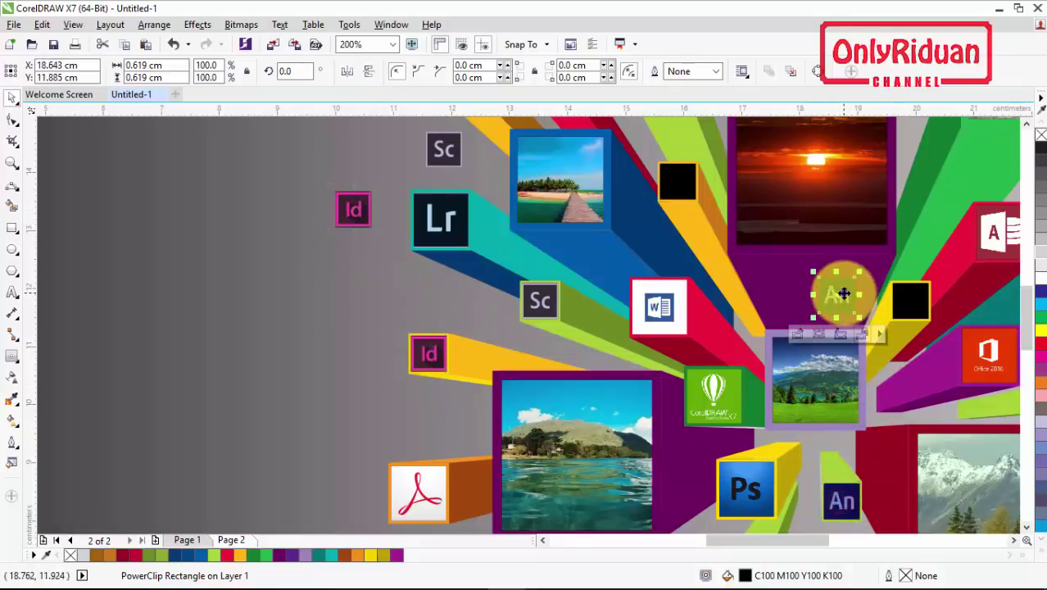
pyautogui.rightClick(844, 293)
pyautogui.click(910, 133)
pyautogui.click(873, 307)
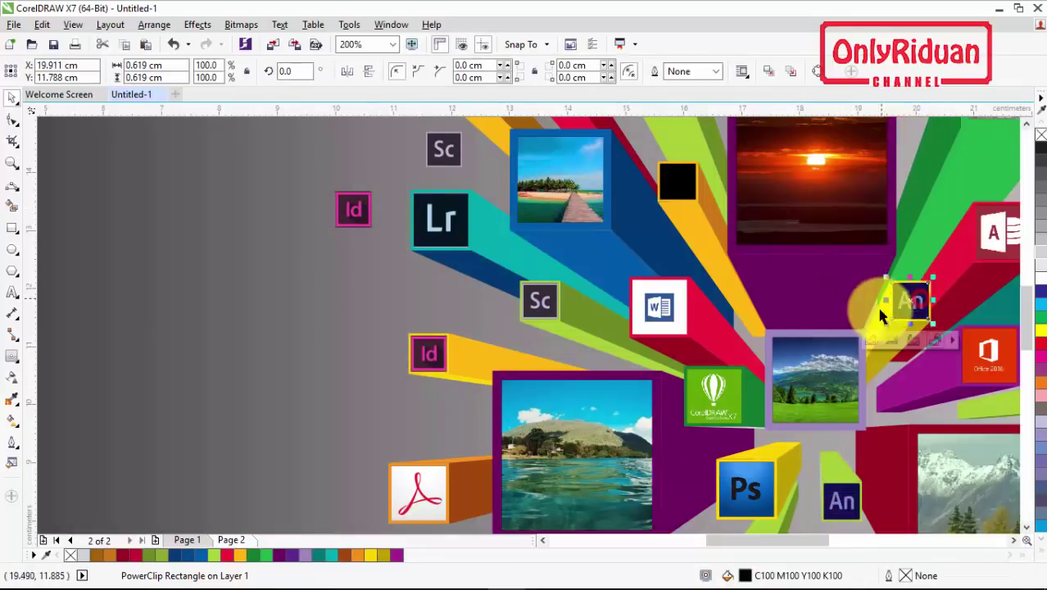
# PowerClip the Scout logo copy inside the black square of the yellow-orange block between the beach and sunset pictures.
pyautogui.rightClick(463, 125)
pyautogui.click(518, 131)
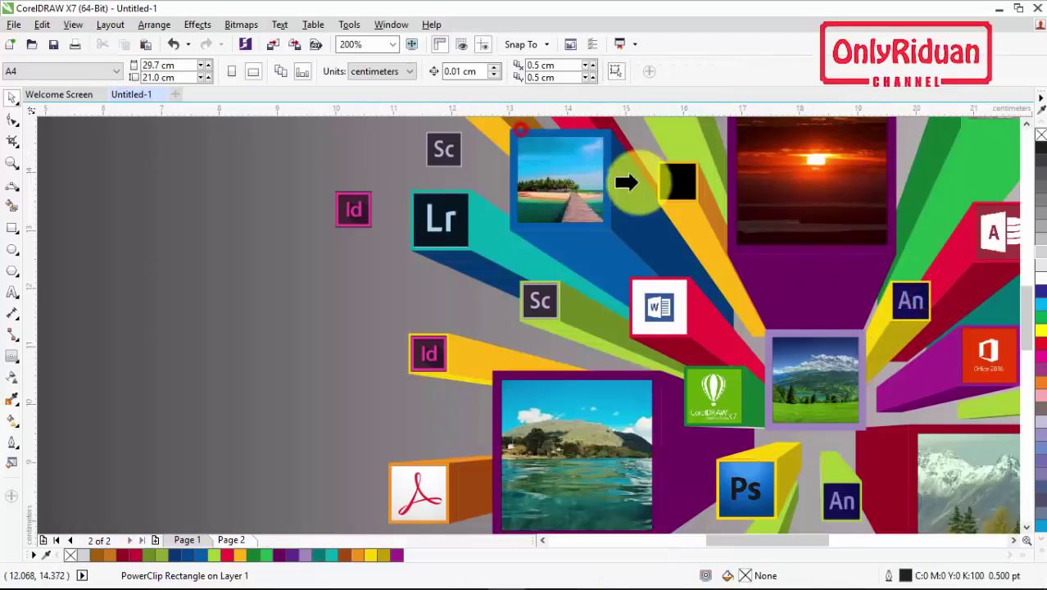
pyautogui.click(671, 180)
pyautogui.scroll(5, 1026, 129)
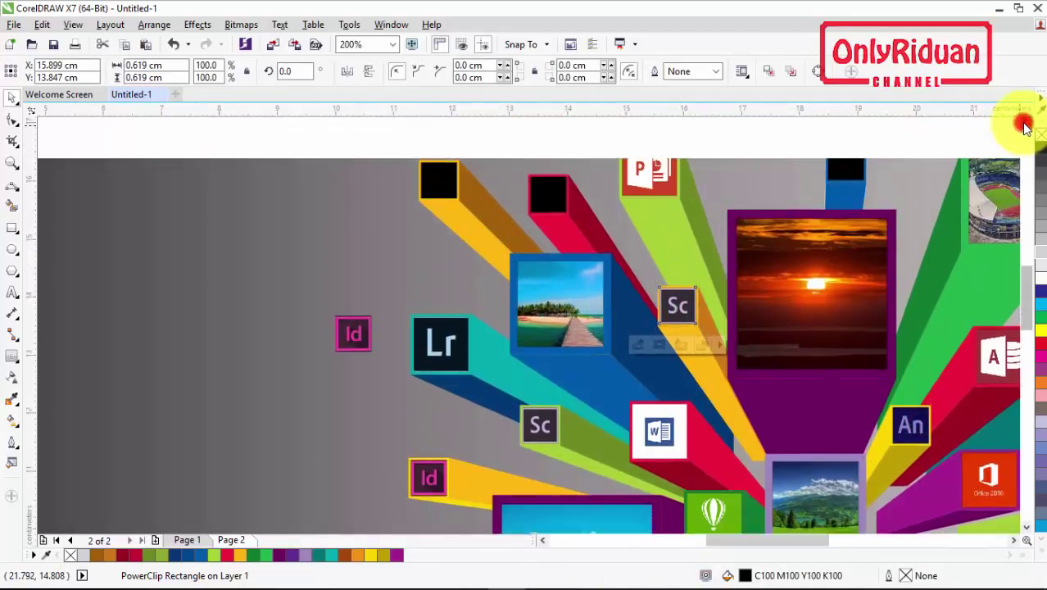
# PowerClip the InDesign logo copy inside the black square of the yellow-orange block above the Lightroom block.
pyautogui.click(376, 344)
pyautogui.moveTo(376, 343); pyautogui.dragTo(379, 345)
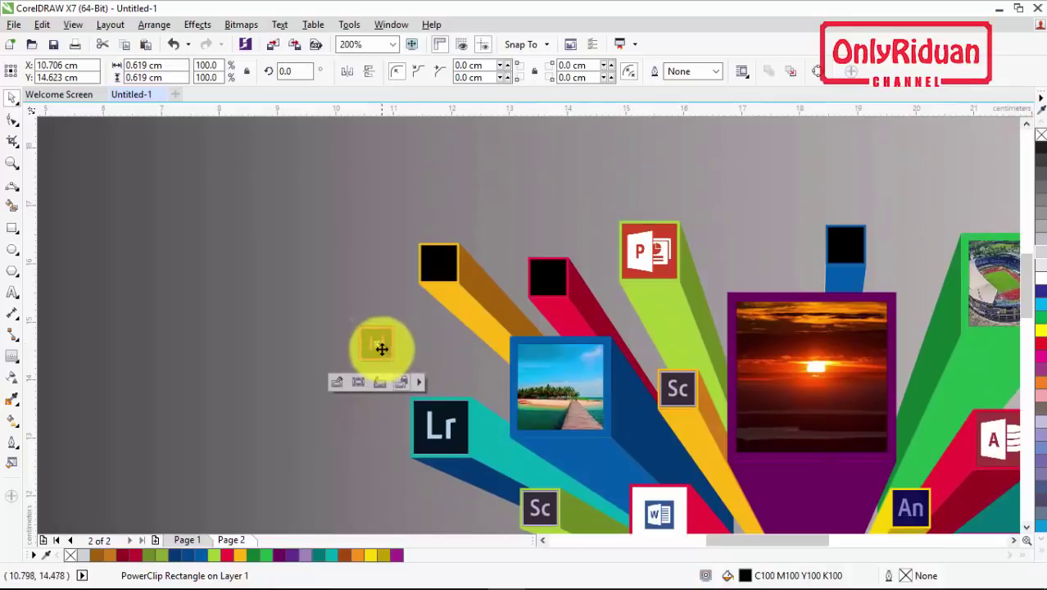
pyautogui.rightClick(376, 345)
pyautogui.click(439, 128)
pyautogui.click(430, 242)
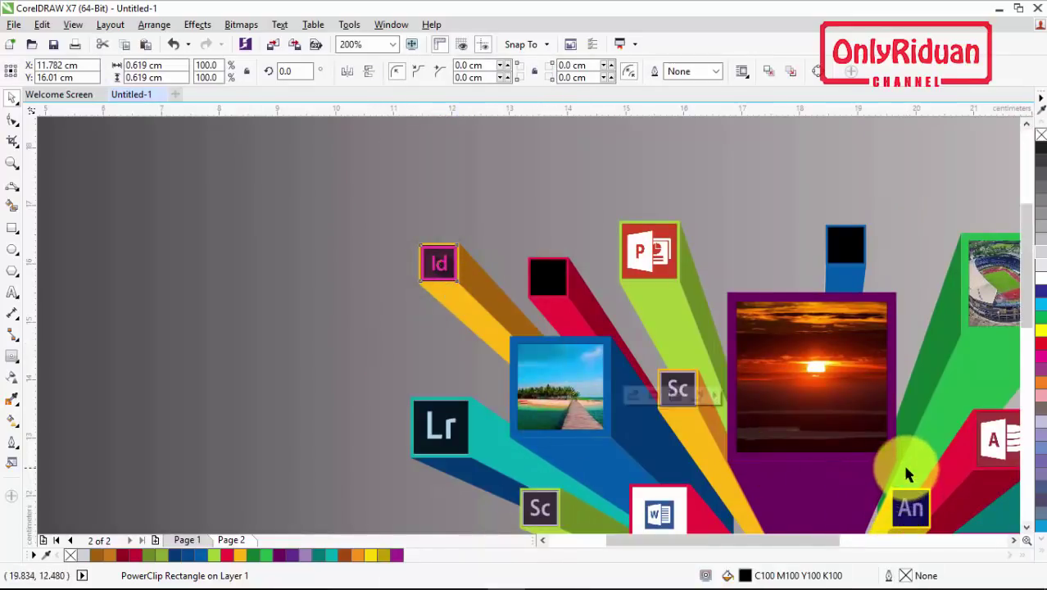
# Duplicate the red Animate and the Premiere logo squares and place the copies beside the two empty blocks flanking the PowerPoint block.
pyautogui.scroll(-1, 904, 472)
pyautogui.scroll(-3, 1024, 296)
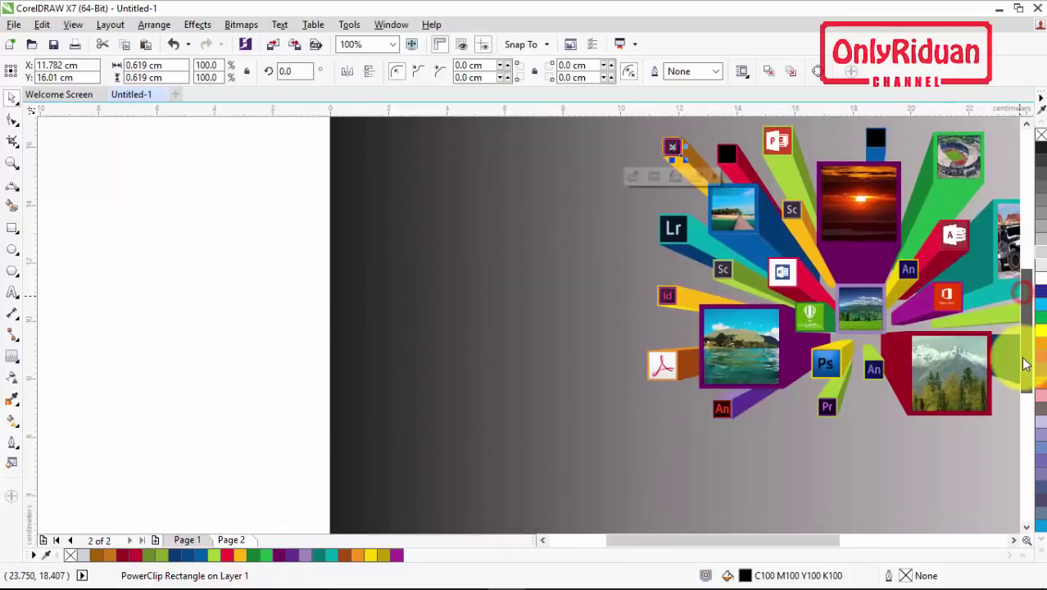
pyautogui.click(830, 136)
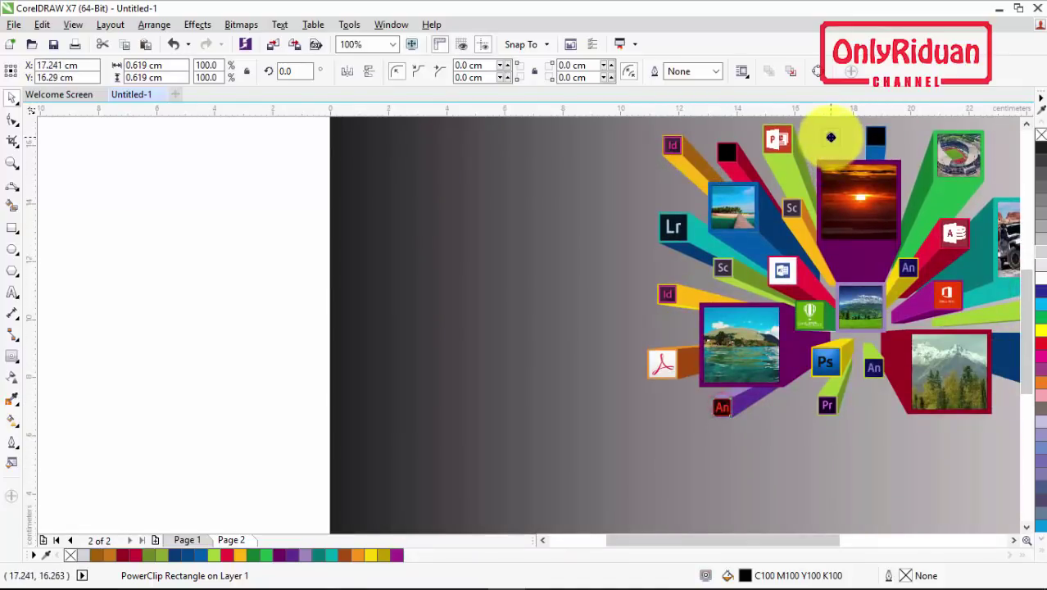
pyautogui.moveTo(828, 414); pyautogui.dragTo(738, 129)
# PowerClip the red Animate logo copy inside the black square of the blue block above the sunset picture.
pyautogui.scroll(2, 1030, 130)
pyautogui.scroll(1, 834, 264)
pyautogui.click(834, 264)
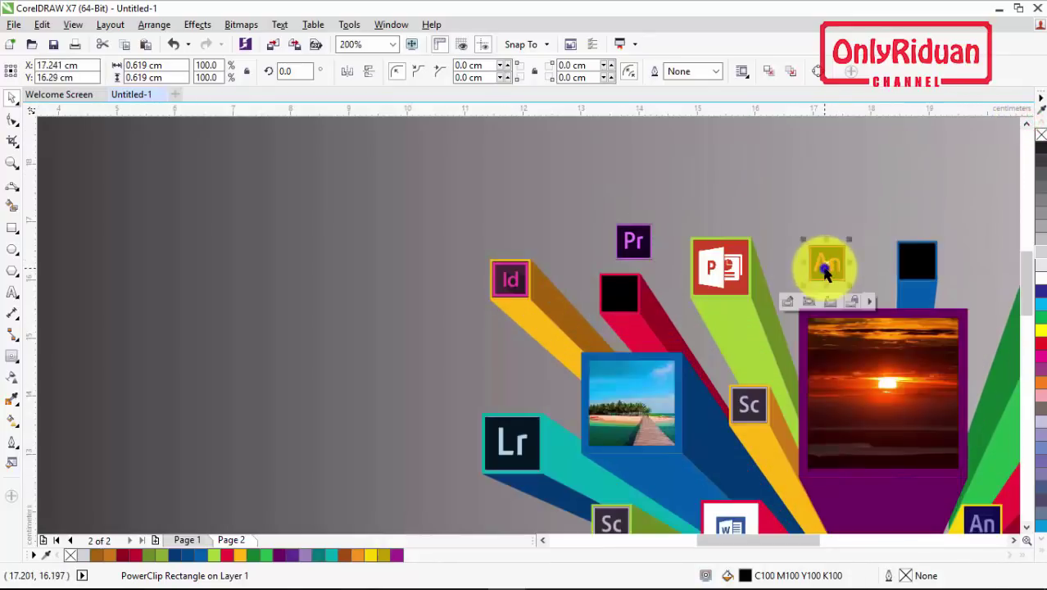
pyautogui.rightClick(834, 264)
pyautogui.click(871, 131)
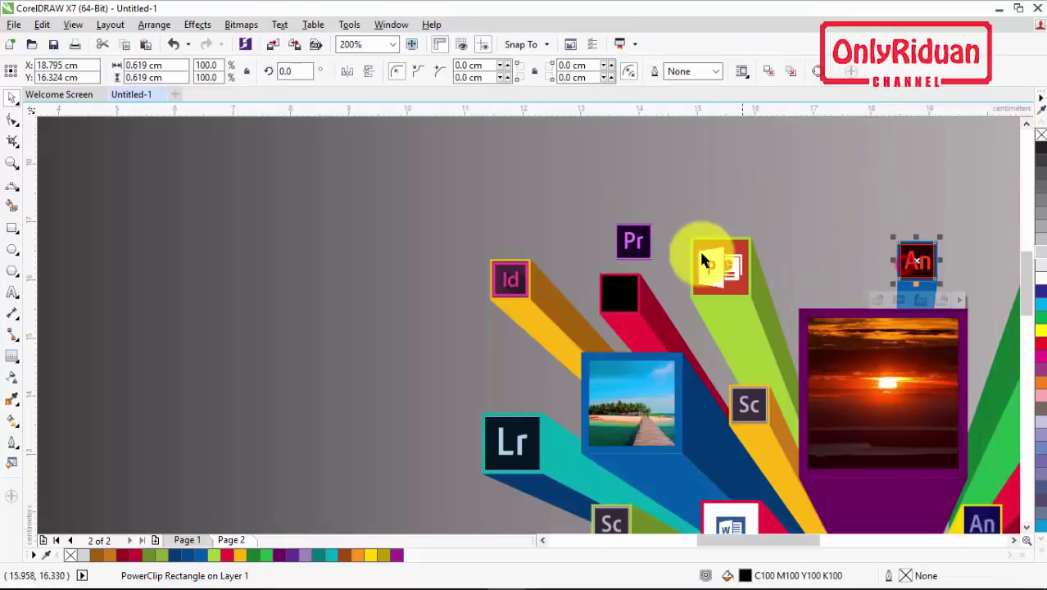
# PowerClip the Premiere logo copy inside the black square of the red block between the InDesign and PowerPoint blocks.
pyautogui.click(631, 236)
pyautogui.rightClick(635, 238)
pyautogui.click(655, 131)
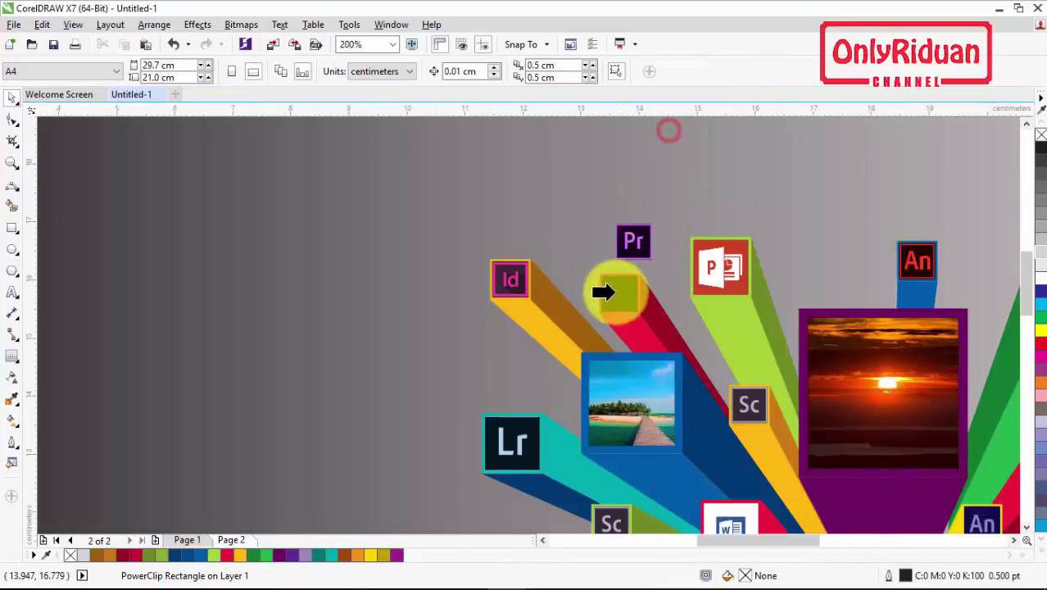
pyautogui.click(620, 290)
# Duplicate the Edge Animate logo square and PowerClip the copy inside the light green block's black square below the jeep picture.
pyautogui.scroll(-1, 623, 288)
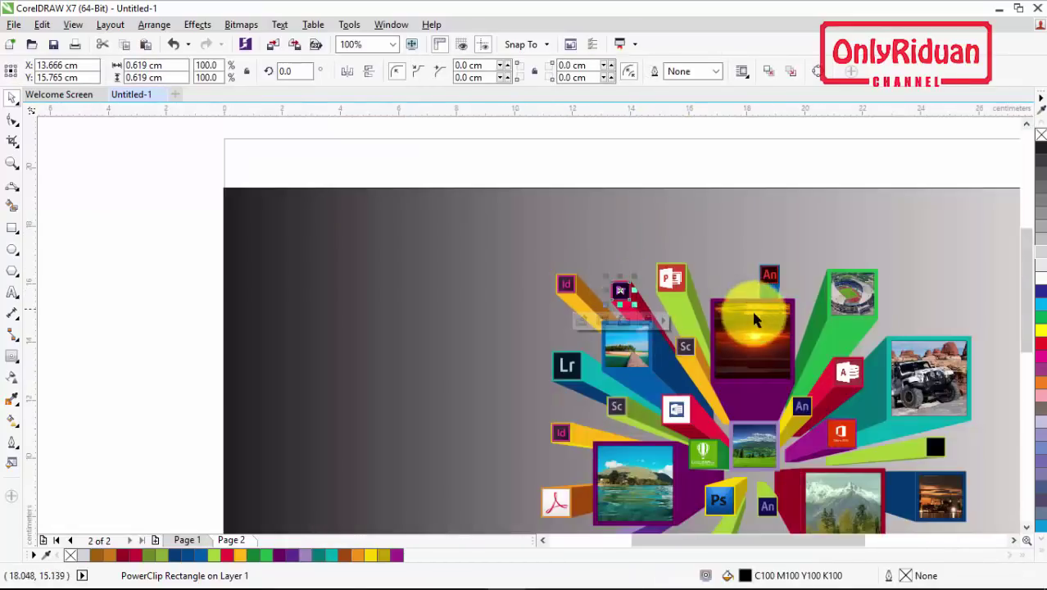
pyautogui.rightClick(970, 453)
pyautogui.click(861, 131)
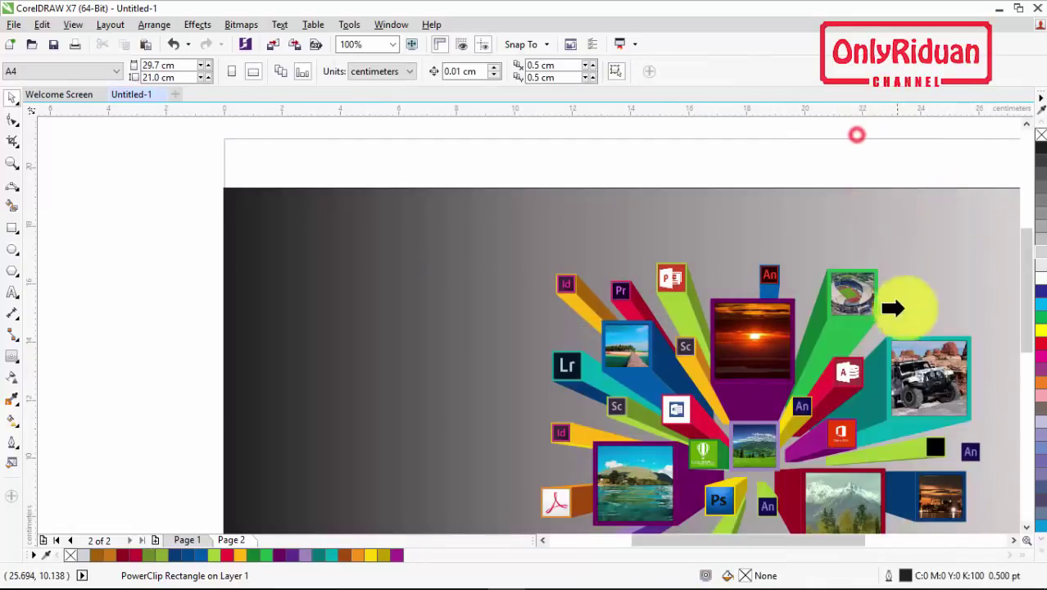
pyautogui.click(925, 445)
# Group all the blocks with their pictures and logos and move the group up to about X 17.6 cm, Y 13.5 cm.
pyautogui.scroll(-2, 926, 438)
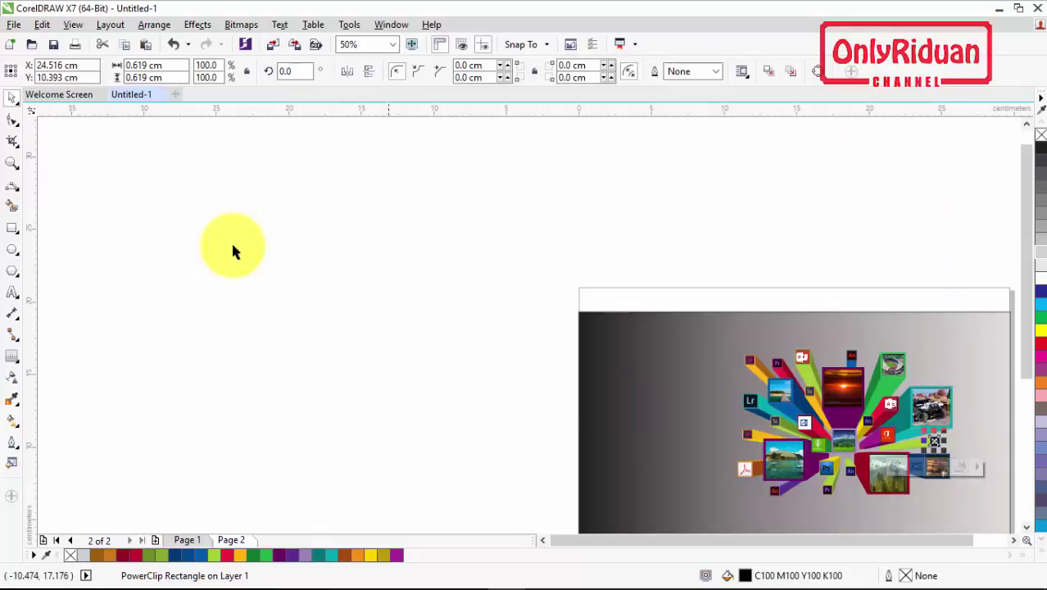
pyautogui.click(13, 163)
pyautogui.moveTo(709, 331); pyautogui.dragTo(979, 507)
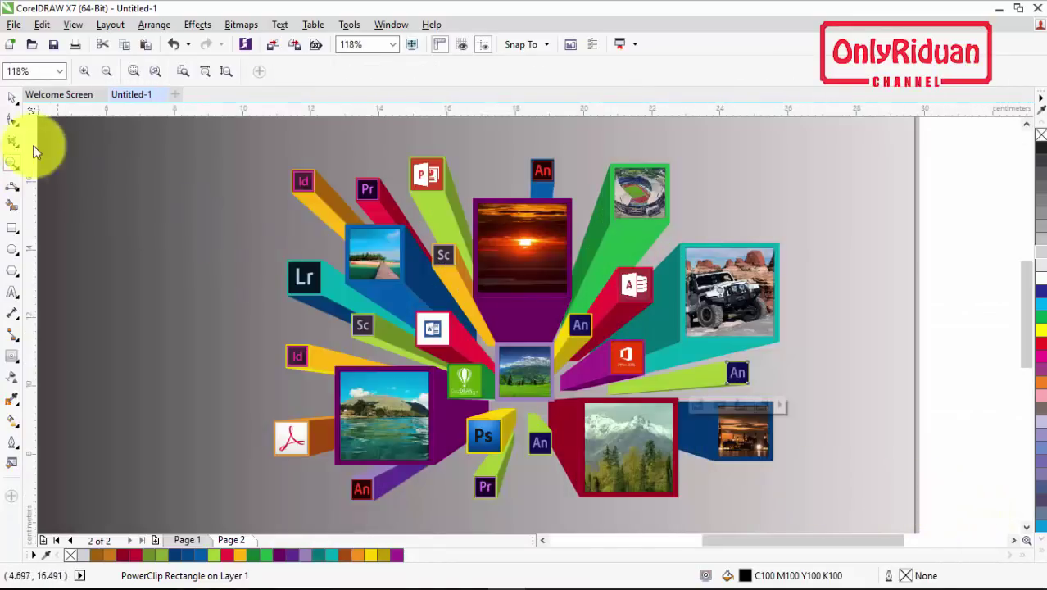
pyautogui.click(13, 99)
pyautogui.click(957, 254)
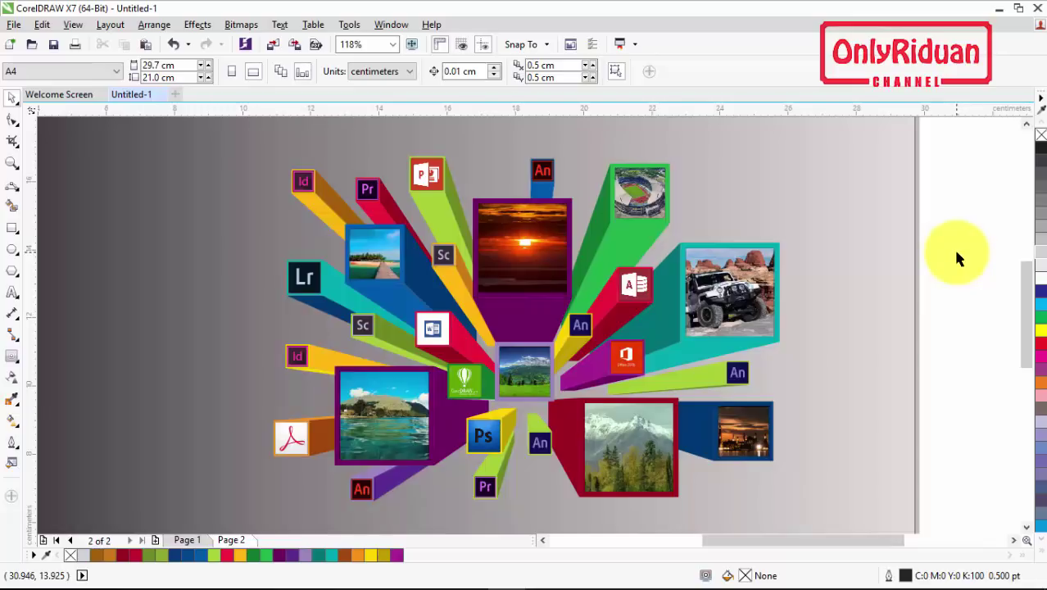
pyautogui.scroll(-3, 885, 263)
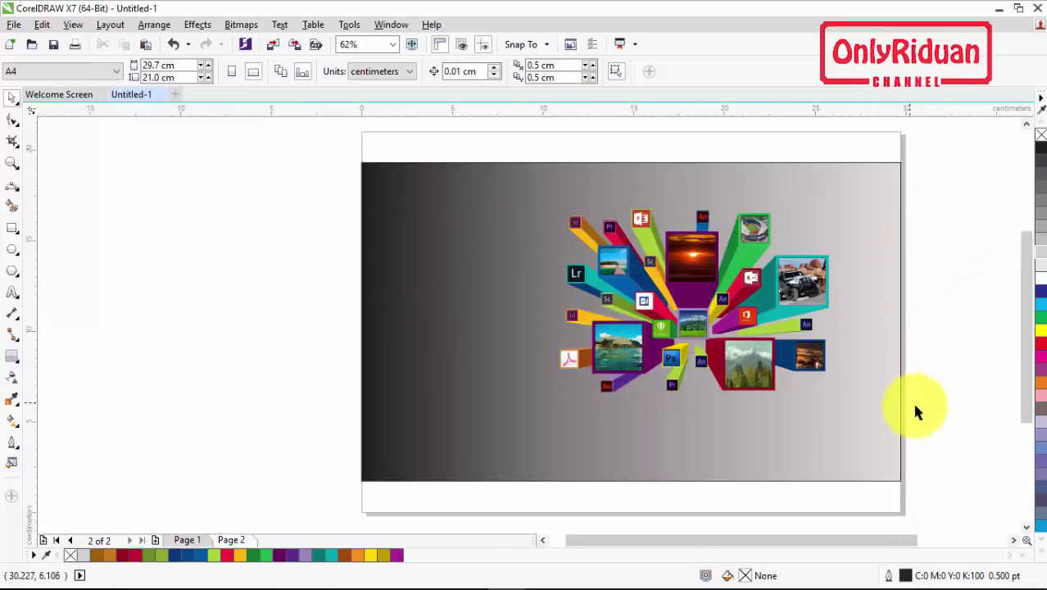
pyautogui.moveTo(960, 422); pyautogui.dragTo(492, 173)
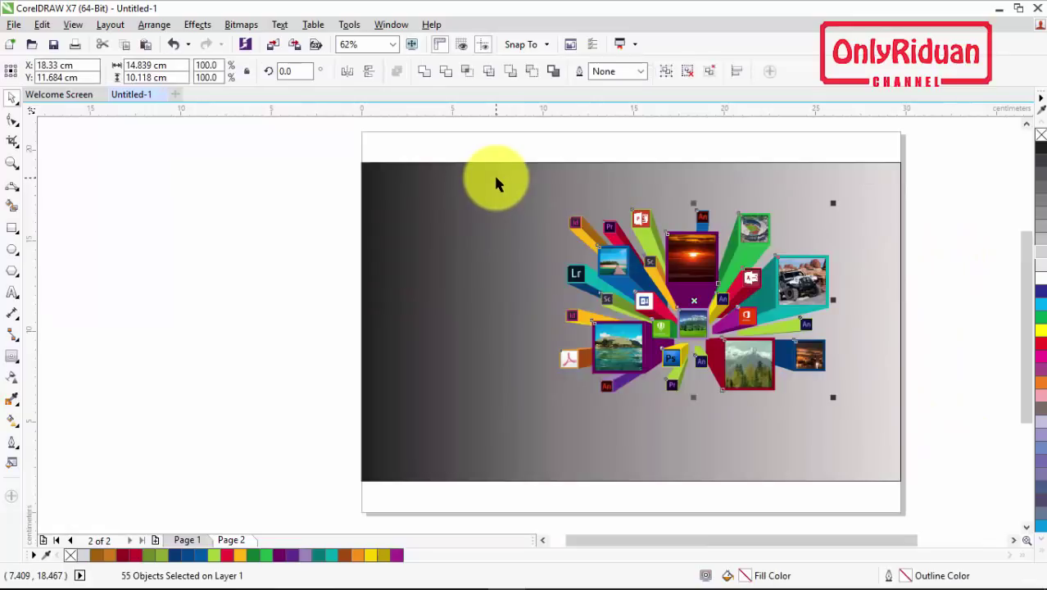
pyautogui.click(664, 71)
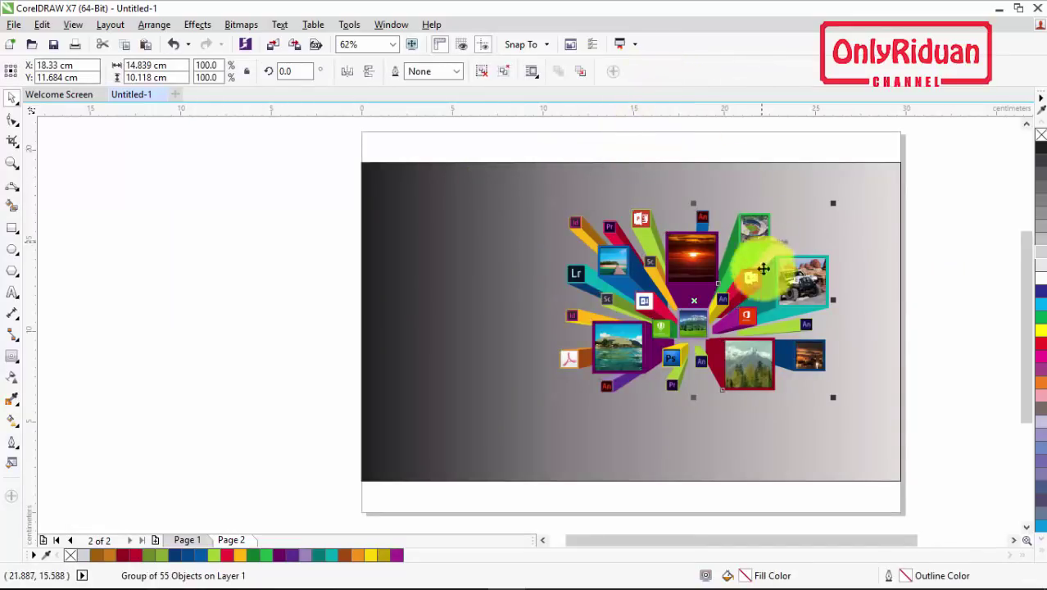
pyautogui.moveTo(696, 300); pyautogui.dragTo(679, 266)
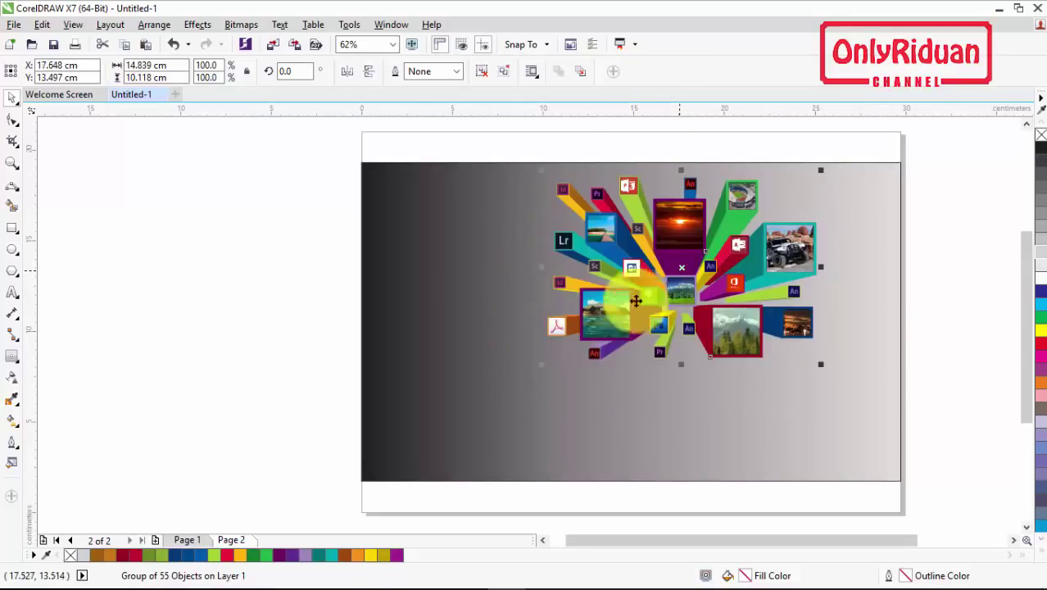
# Check the finished design on Page 1, then duplicate the Page 2 block group directly below the original at about Y 1.7 cm.
pyautogui.click(186, 540)
pyautogui.click(237, 539)
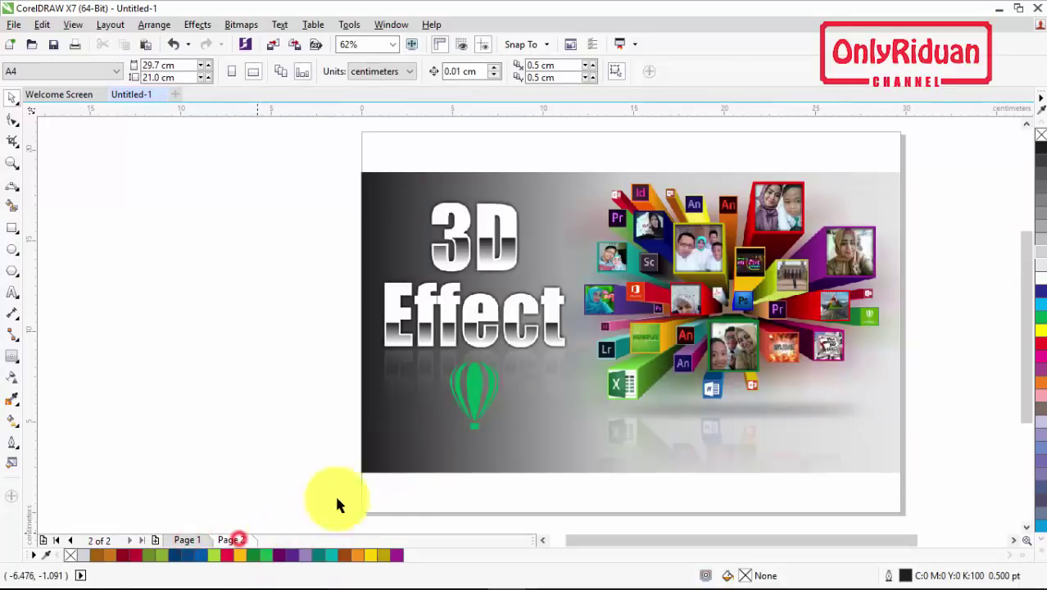
pyautogui.click(716, 289)
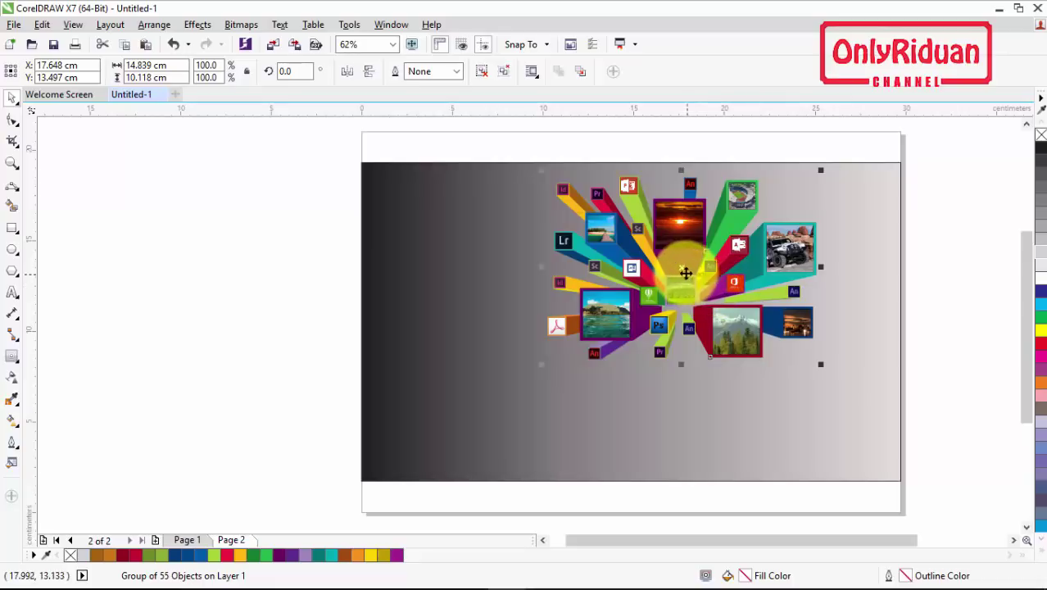
pyautogui.moveTo(684, 267); pyautogui.dragTo(689, 483)
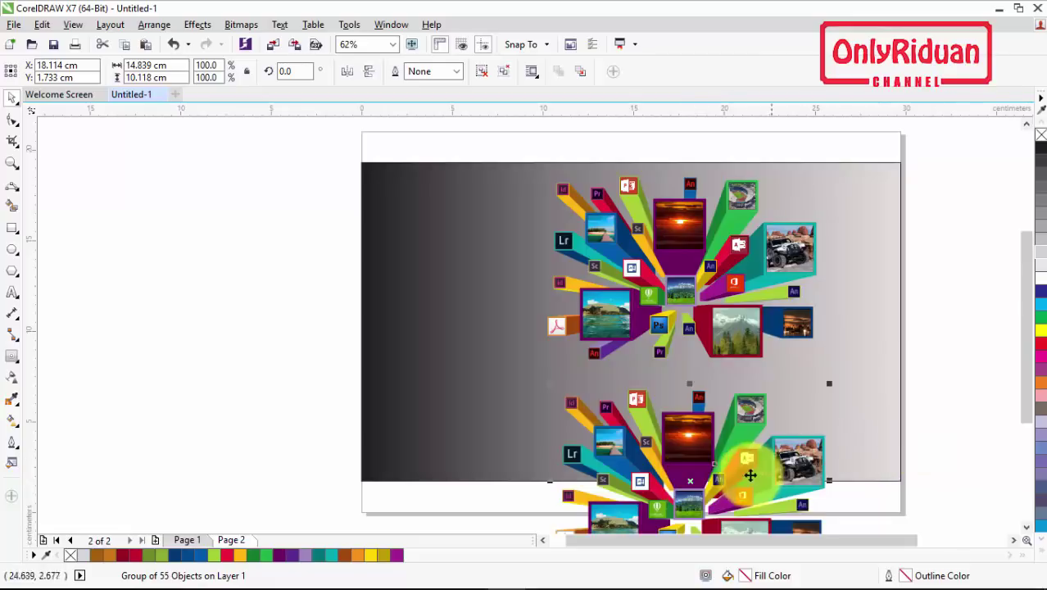
# Convert the lower group to a 300 dpi CMYK bitmap with a transparent background and mirror it vertically.
pyautogui.moveTo(1024, 341); pyautogui.dragTo(1028, 362)
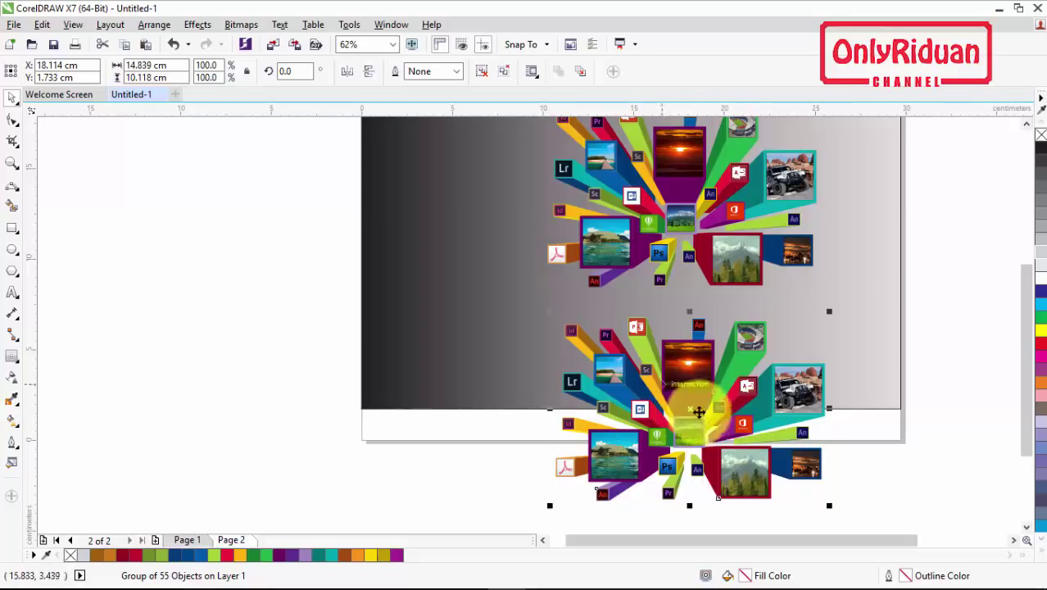
pyautogui.click(242, 25)
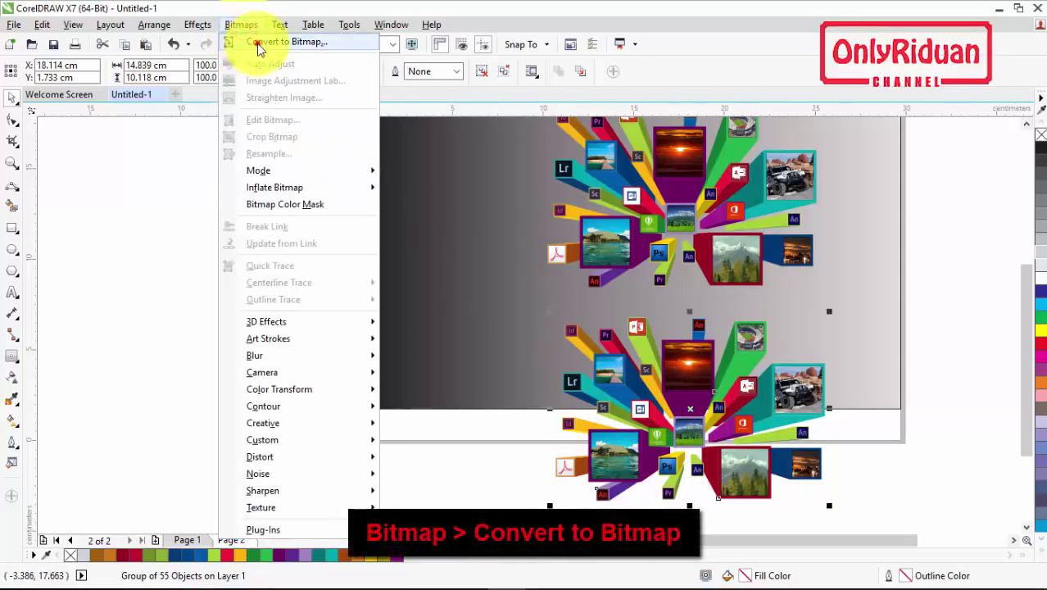
pyautogui.click(249, 41)
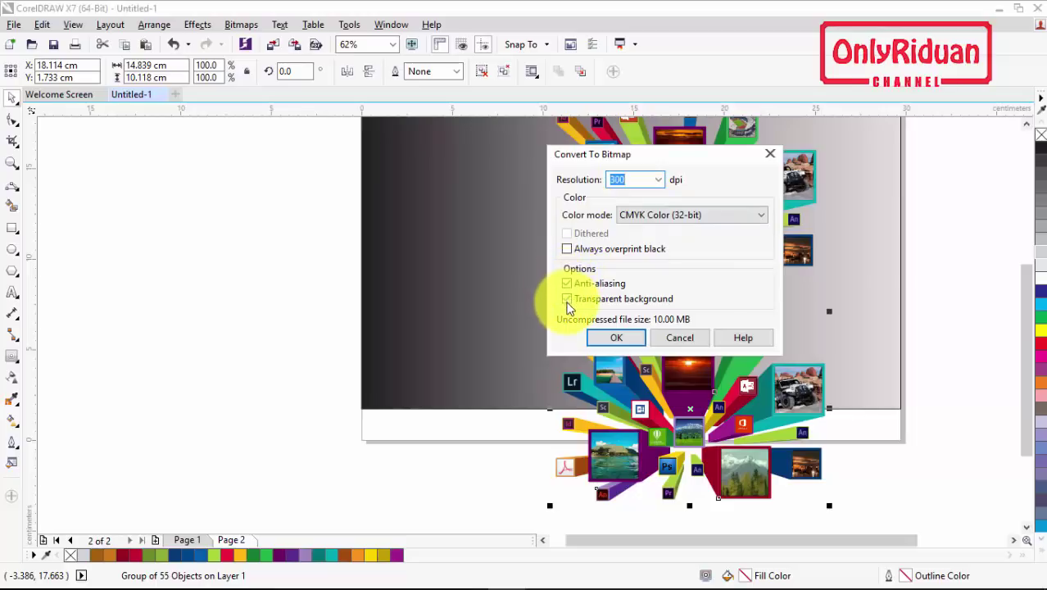
pyautogui.click(616, 339)
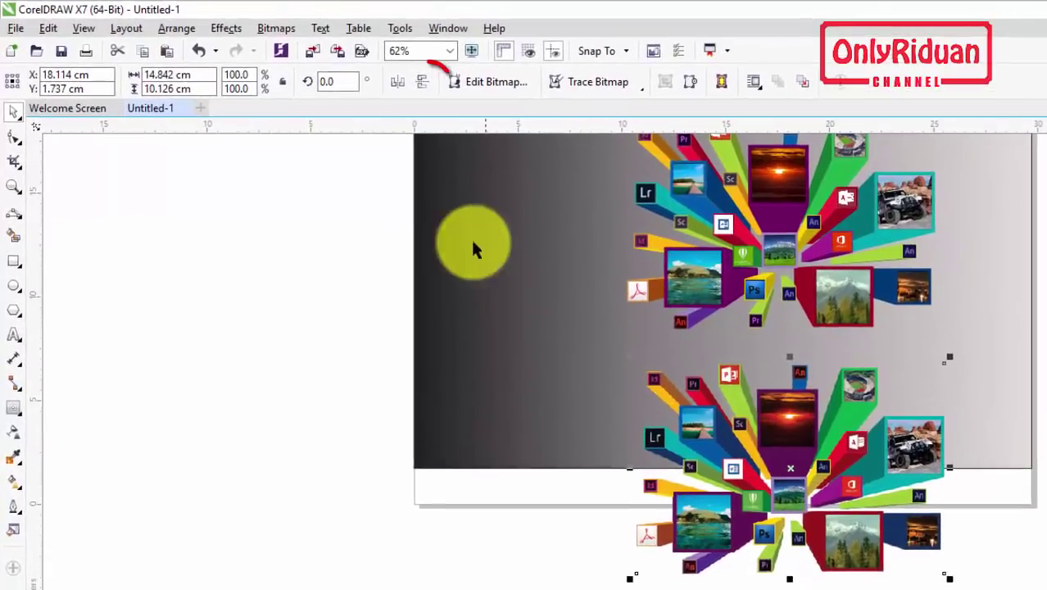
pyautogui.click(366, 89)
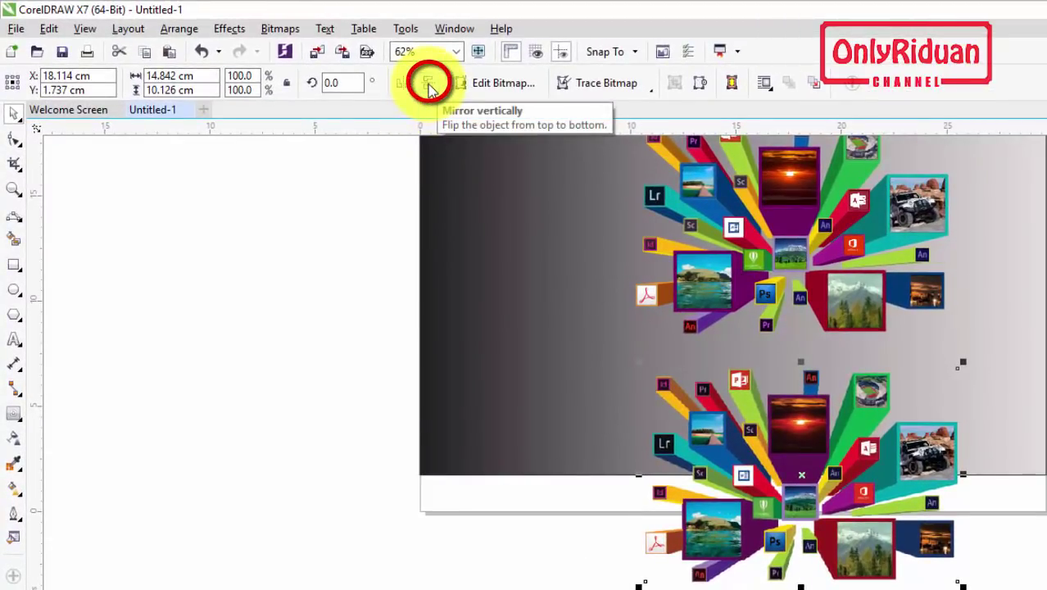
pyautogui.click(430, 87)
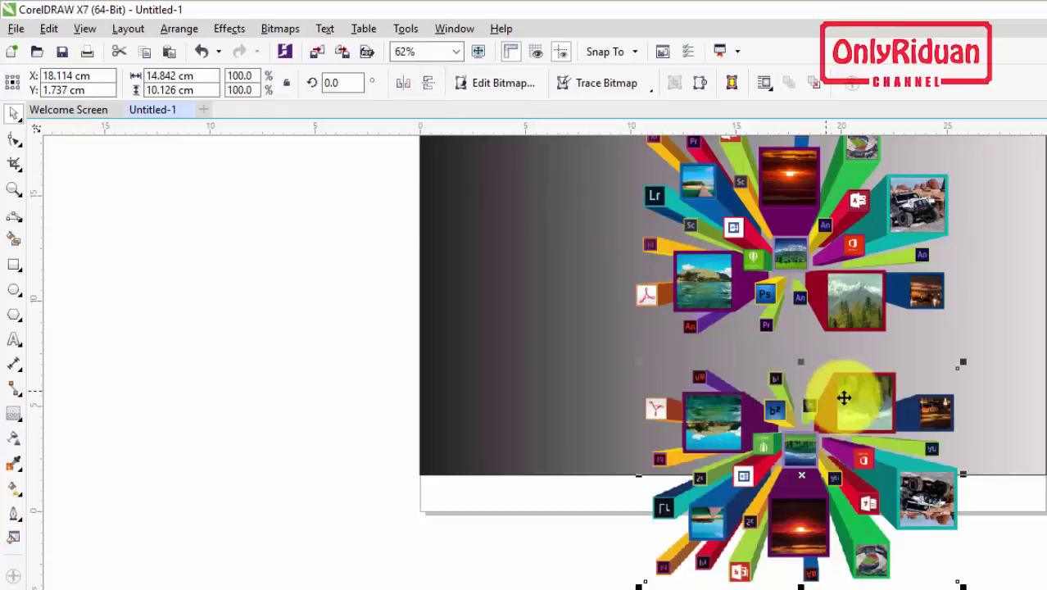
# Align the mirrored bitmap under the original group and nudge it down to X 17.574 cm, Y 0.757 cm.
pyautogui.moveTo(869, 404); pyautogui.dragTo(857, 404)
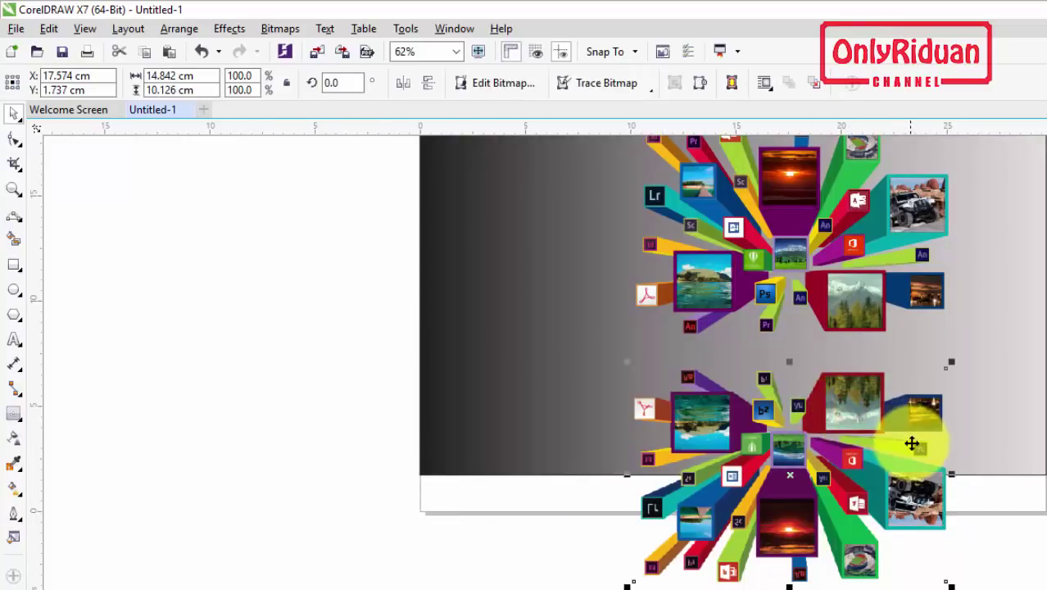
pyautogui.press('Down')
pyautogui.press('Down')
pyautogui.press('Down')
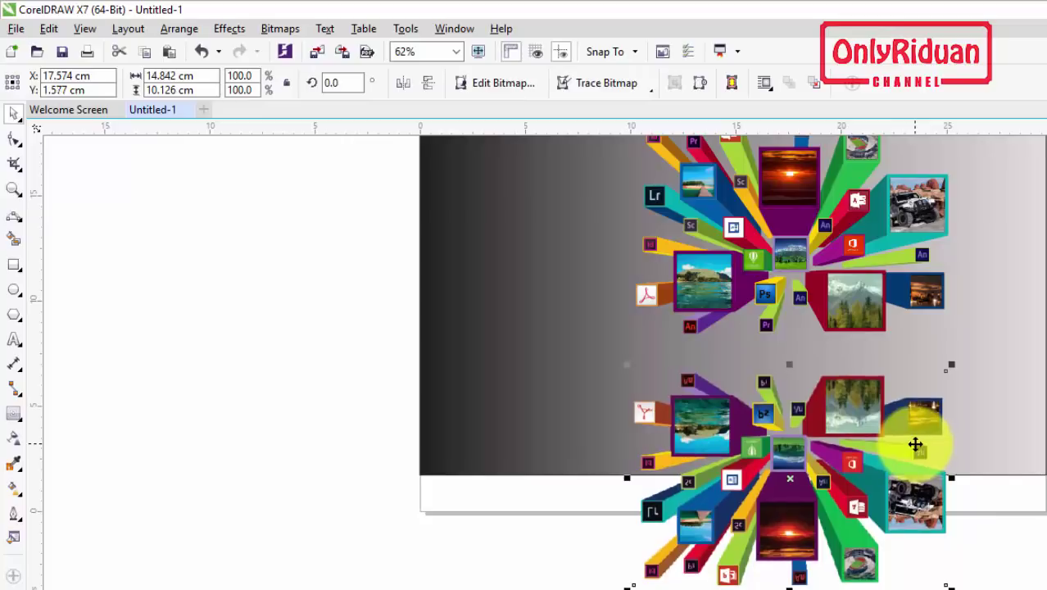
pyautogui.press('Down')
pyautogui.press('Down')
pyautogui.press('Down')
pyautogui.press('Down')
pyautogui.press('Down')
pyautogui.press('Down')
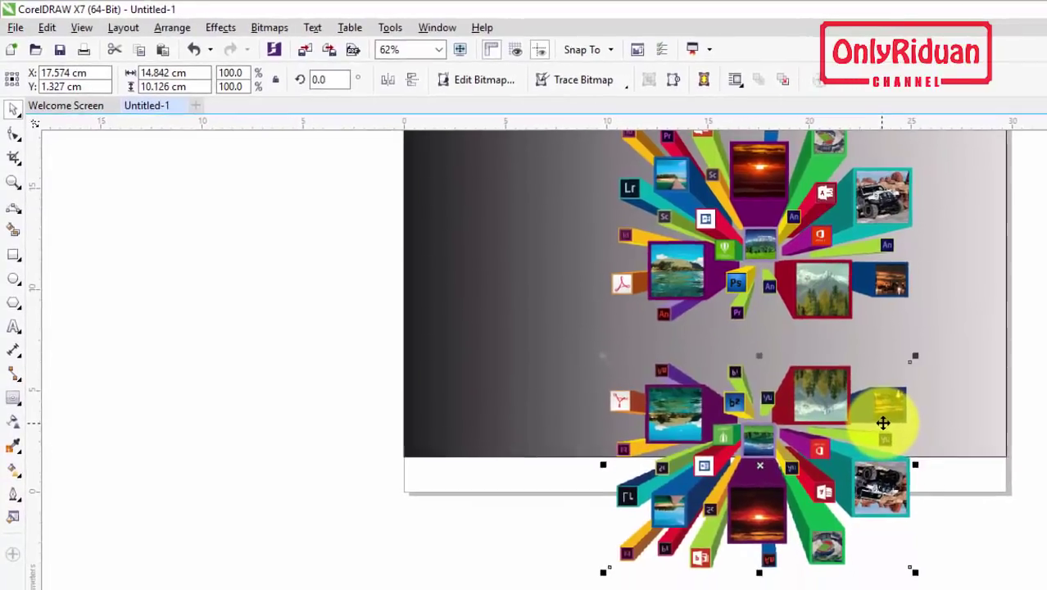
pyautogui.press('Down')
pyautogui.press('Down')
pyautogui.press('Down')
pyautogui.press('Down')
pyautogui.press('Down')
pyautogui.press('Down')
pyautogui.press('Down')
pyautogui.press('Down')
pyautogui.press('Down')
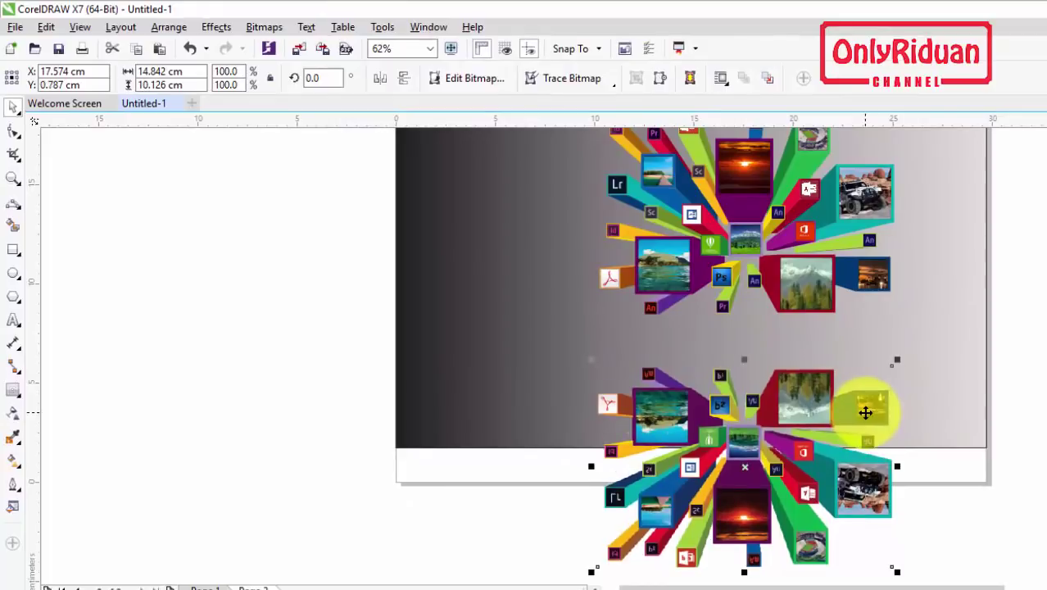
pyautogui.press('Down')
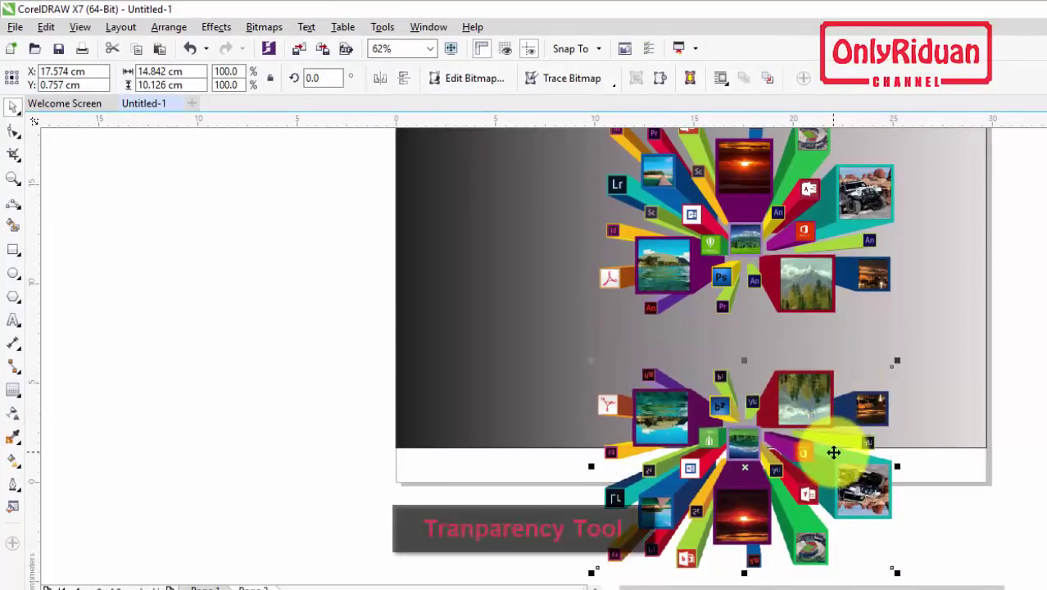
# Apply a linear fountain transparency to the mirrored bitmap so it fades out downward, starting from the original group's sunset picture.
pyautogui.click(15, 412)
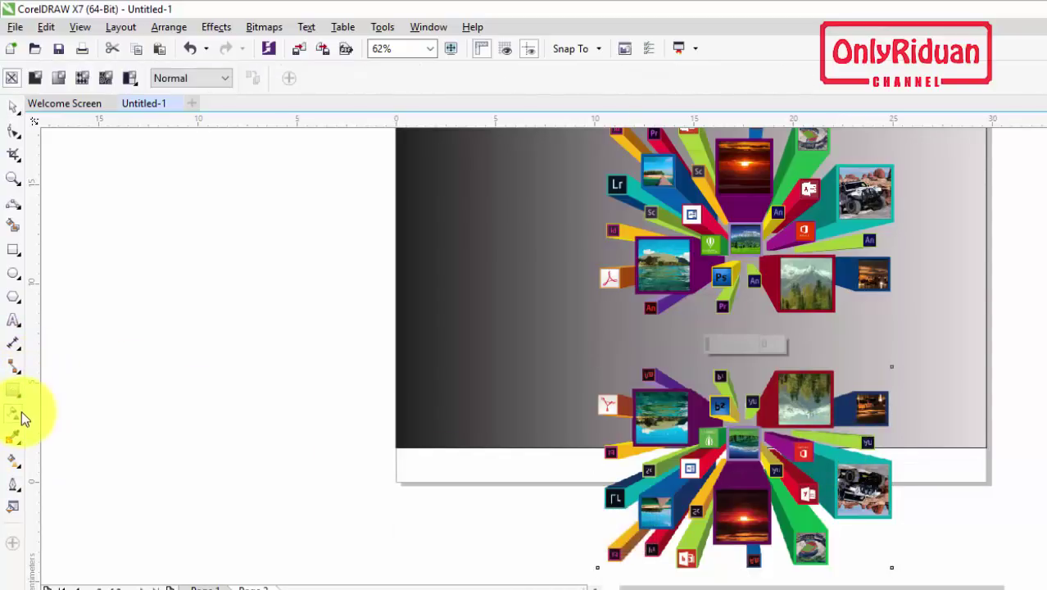
pyautogui.moveTo(743, 293); pyautogui.dragTo(746, 516)
pyautogui.moveTo(744, 283); pyautogui.dragTo(744, 164)
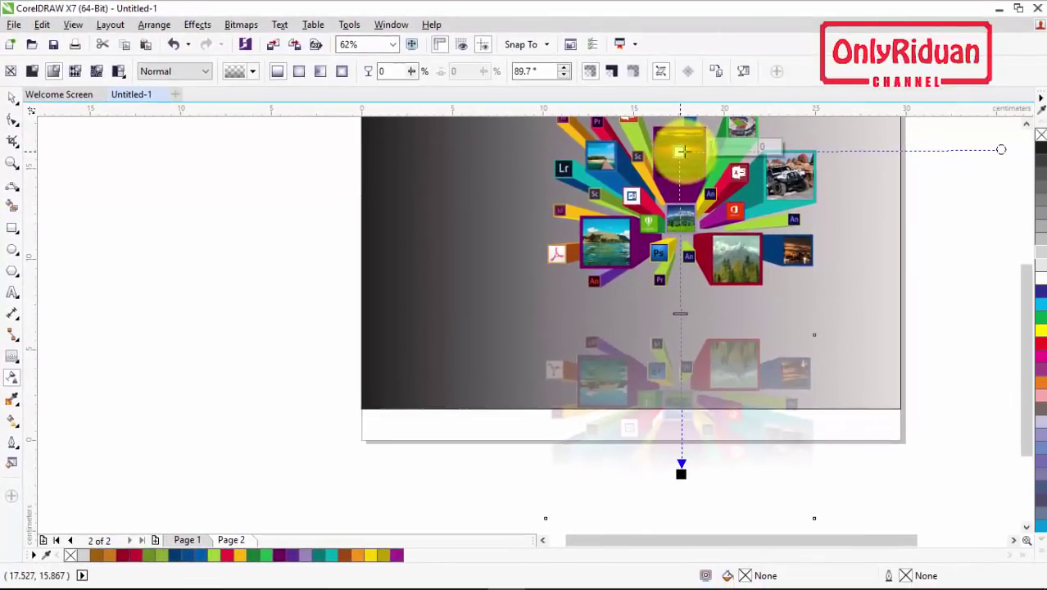
# Stretch the transparency's start up to the background's upper edge and set its fully transparent end near the background's lower edge.
pyautogui.moveTo(1026, 318); pyautogui.dragTo(1031, 282)
pyautogui.moveTo(679, 220); pyautogui.dragTo(681, 167)
pyautogui.moveTo(663, 358); pyautogui.dragTo(677, 523)
pyautogui.moveTo(1023, 375); pyautogui.dragTo(1027, 403)
pyautogui.moveTo(683, 503); pyautogui.dragTo(679, 441)
pyautogui.click(680, 469)
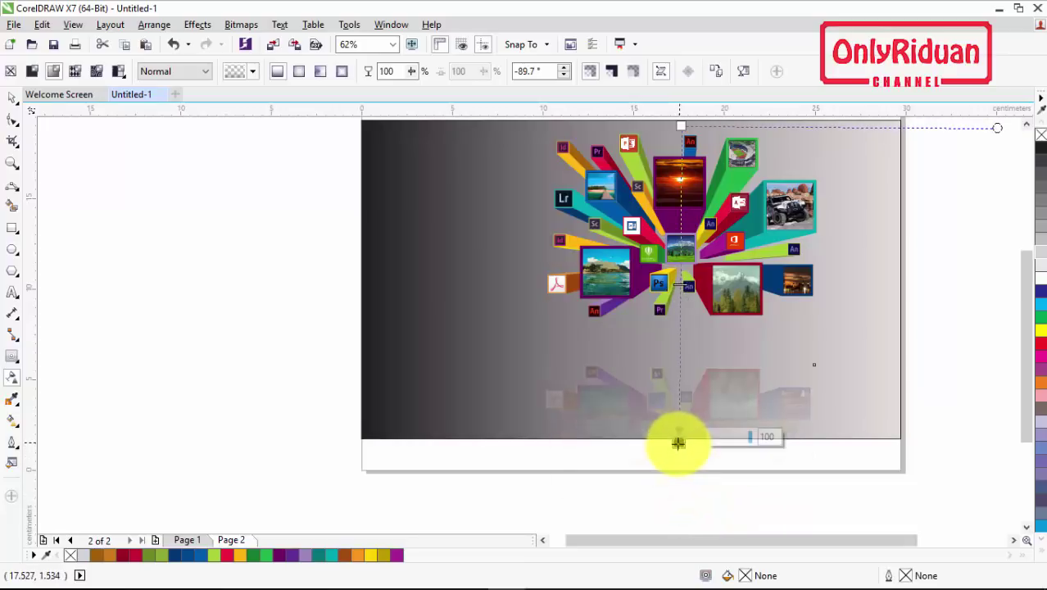
# Deselect the reflection and compare it with the finished 3D Effect design on Page 1.
pyautogui.click(14, 98)
pyautogui.click(961, 370)
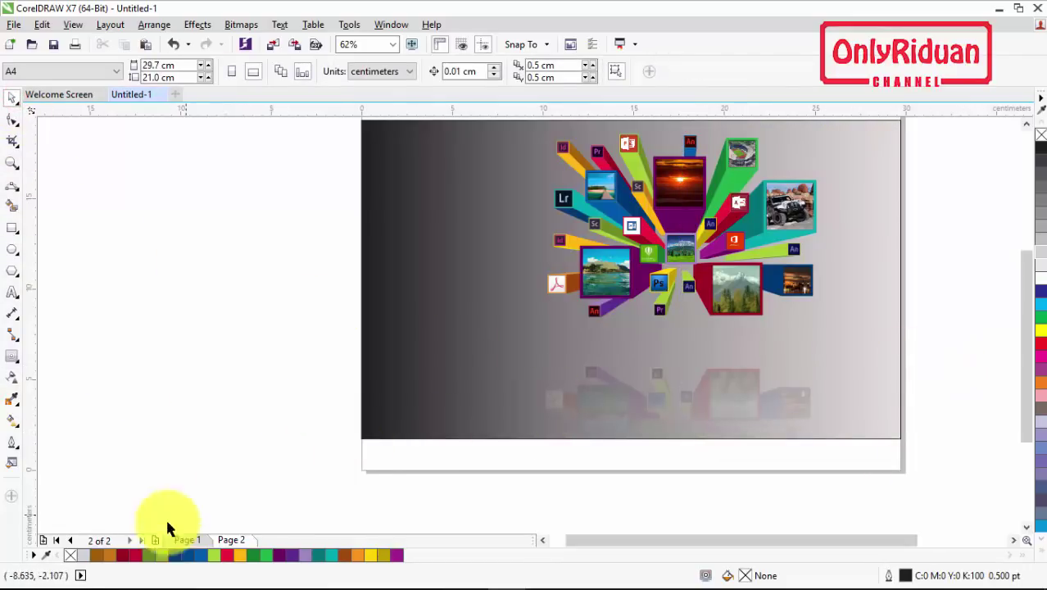
pyautogui.click(188, 541)
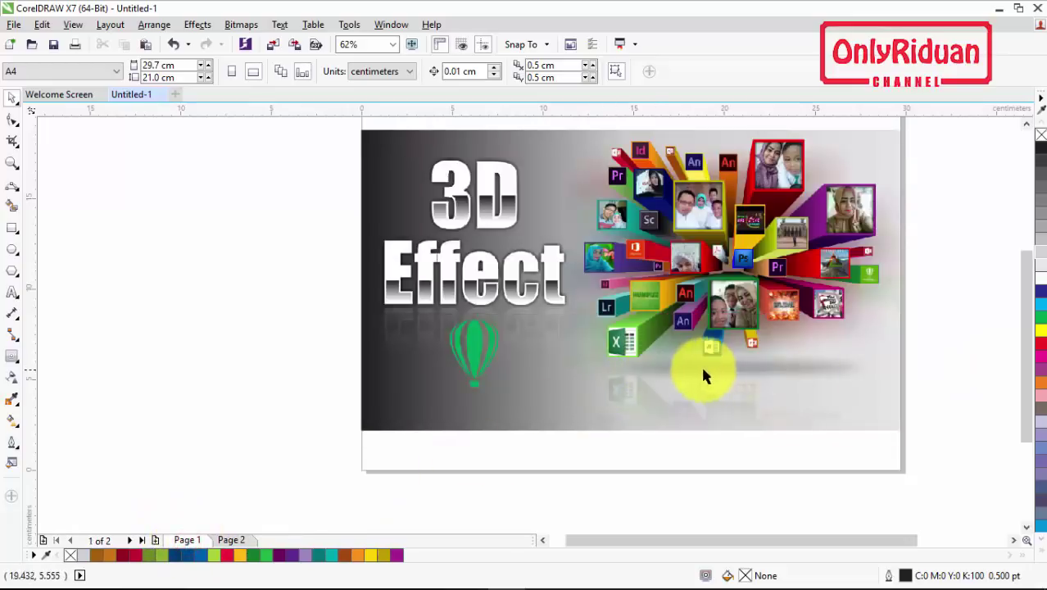
# On Page 2, draw a flat horizontal ellipse about 13.3 by 0.68 cm between the block group and its reflection.
pyautogui.click(231, 540)
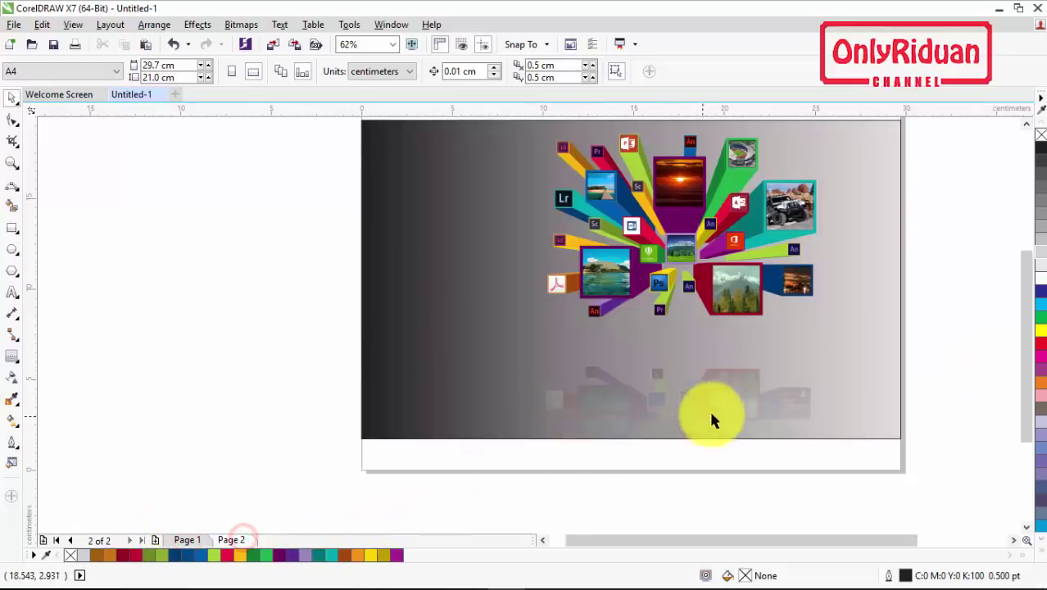
pyautogui.click(13, 250)
pyautogui.click(49, 245)
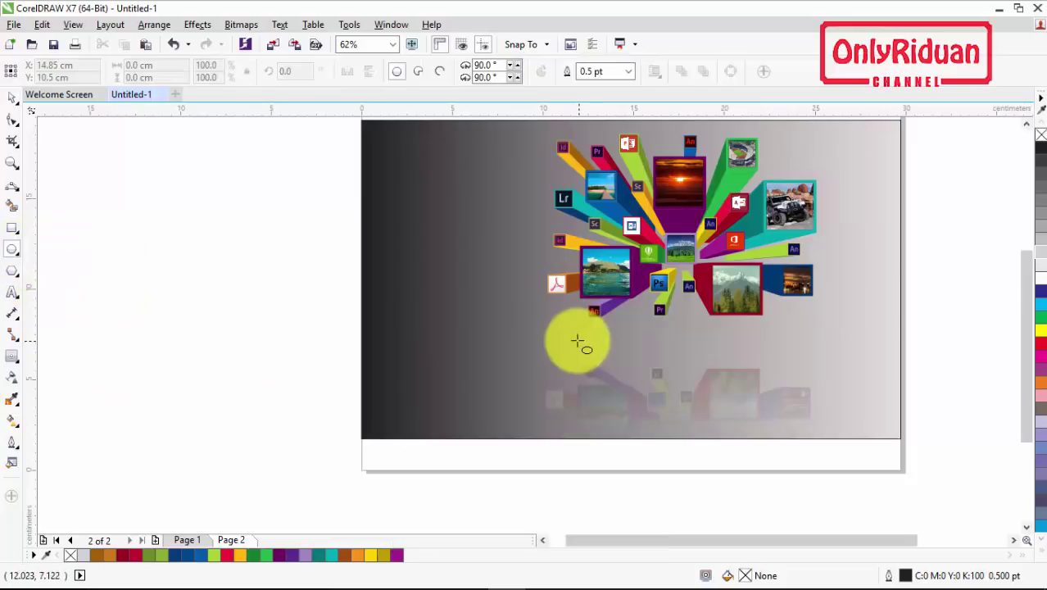
pyautogui.moveTo(579, 337); pyautogui.dragTo(823, 347)
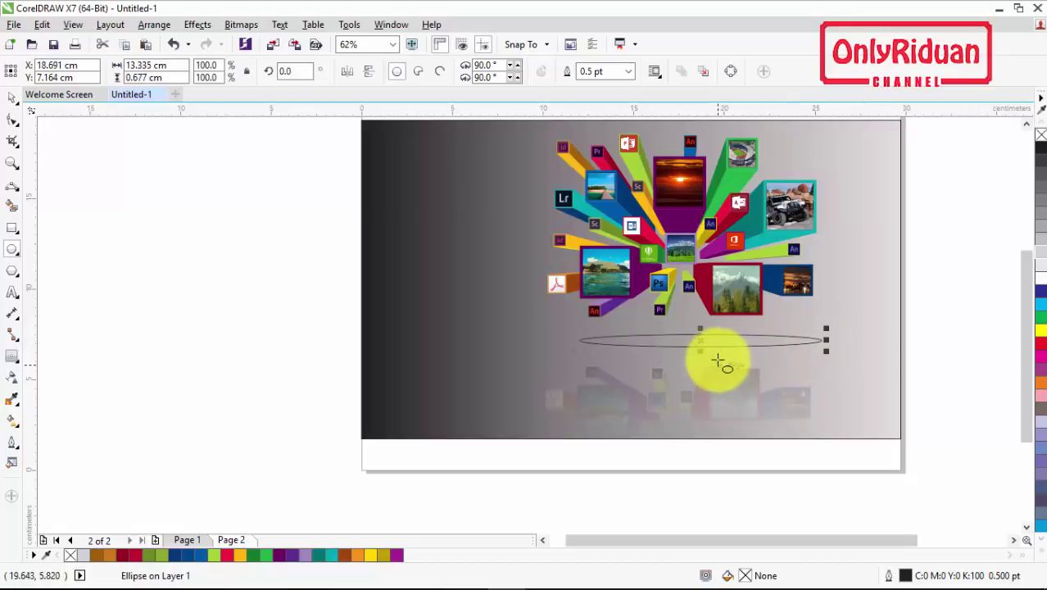
# Center the ellipse under the block group and enlarge it to about 14.9 by 0.76 cm.
pyautogui.moveTo(700, 344); pyautogui.dragTo(683, 341)
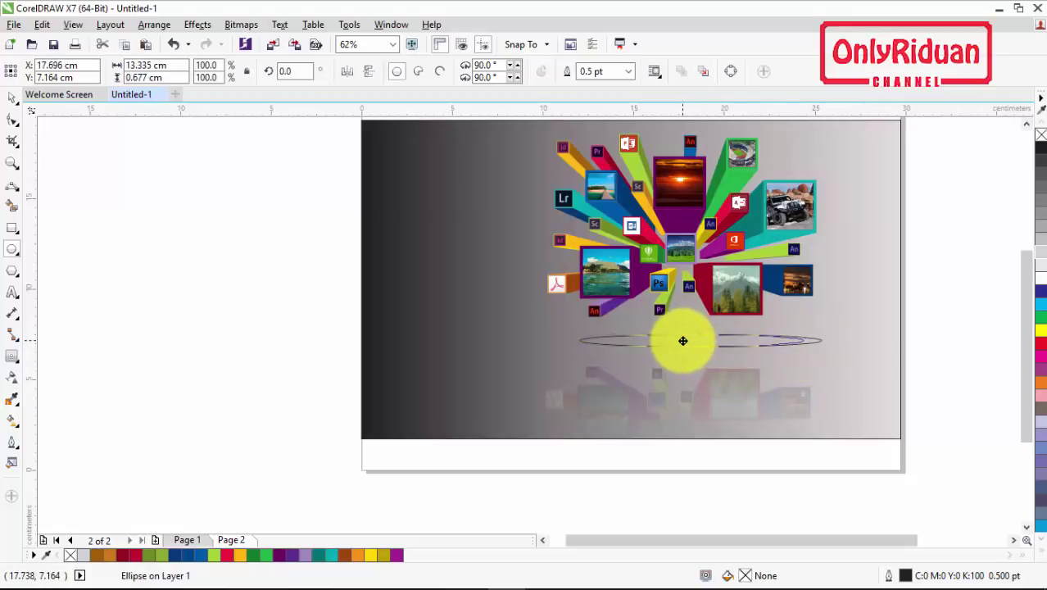
pyautogui.moveTo(806, 351); pyautogui.dragTo(822, 363)
pyautogui.moveTo(556, 353); pyautogui.dragTo(543, 367)
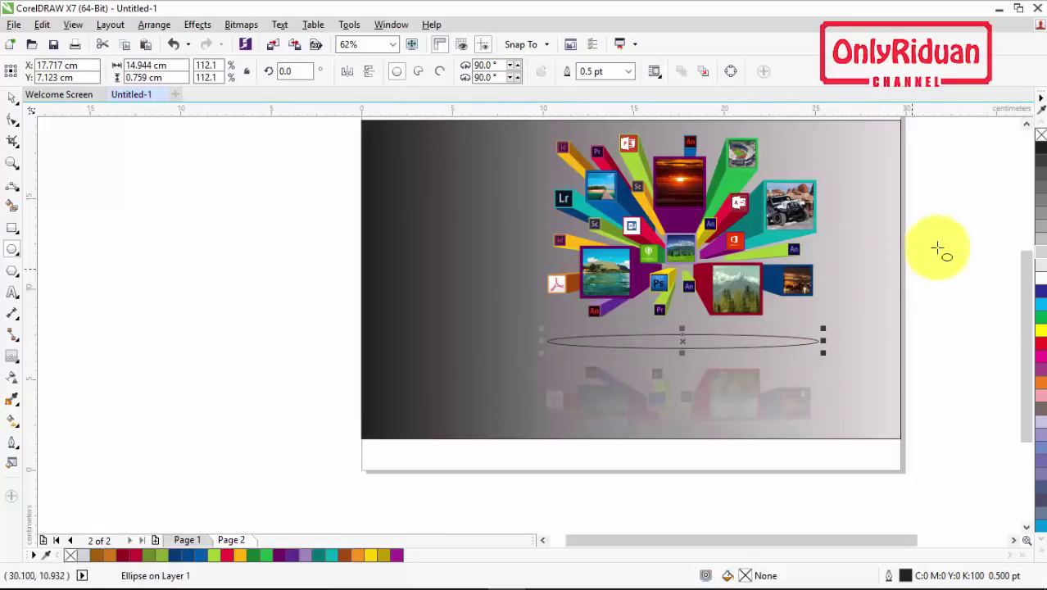
# Fill the ellipse with black and convert it to a 300 dpi CMYK bitmap with transparent background.
pyautogui.click(1041, 150)
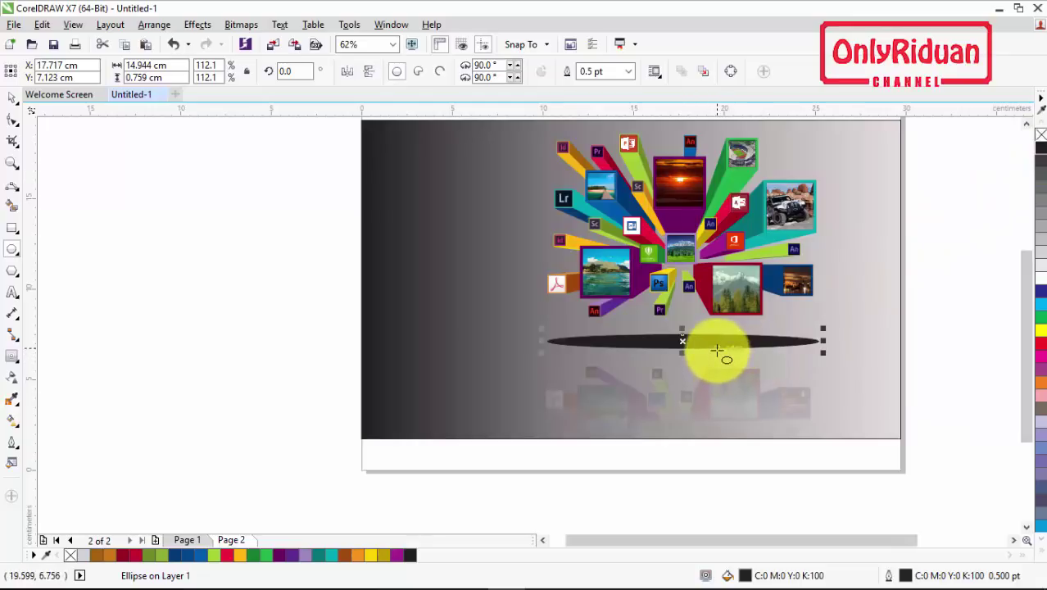
pyautogui.click(241, 27)
pyautogui.click(269, 39)
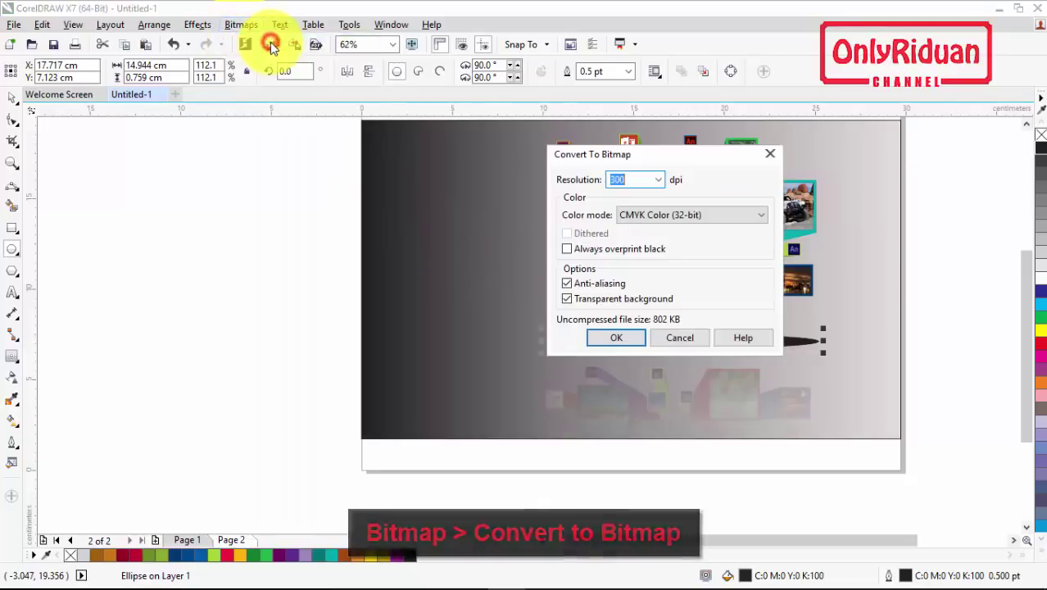
pyautogui.moveTo(655, 155); pyautogui.dragTo(383, 156)
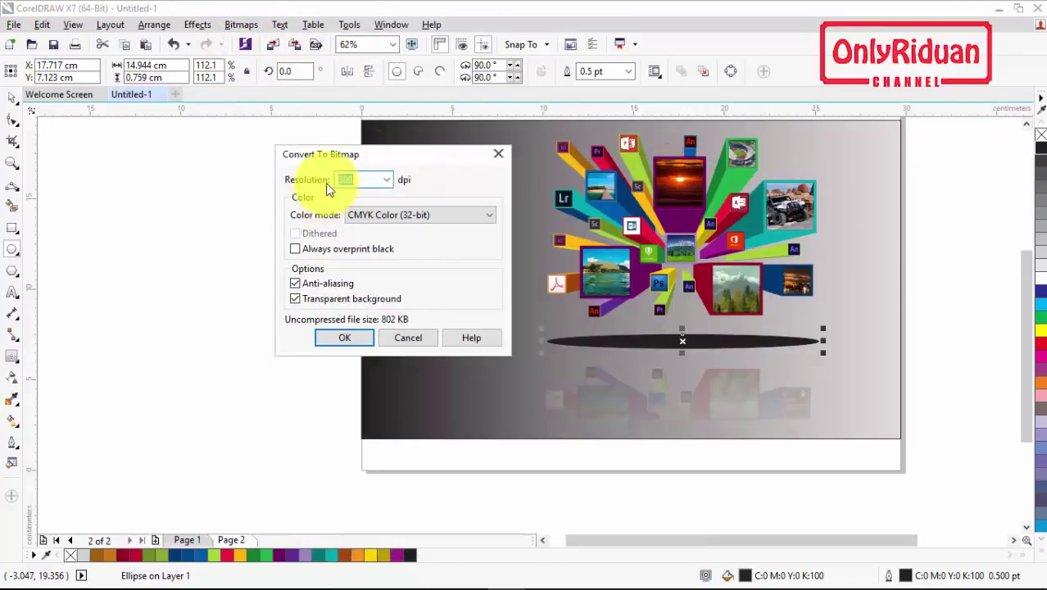
pyautogui.click(344, 337)
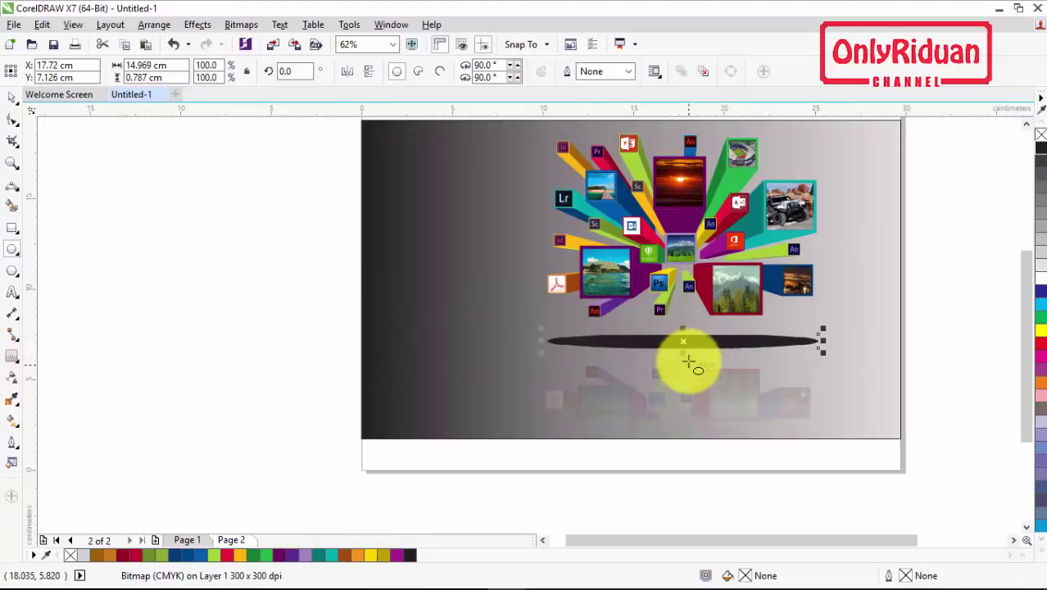
# Apply a strong Gaussian Blur to the ellipse bitmap and flatten the resulting soft shadow to about 2.15 cm high.
pyautogui.click(241, 25)
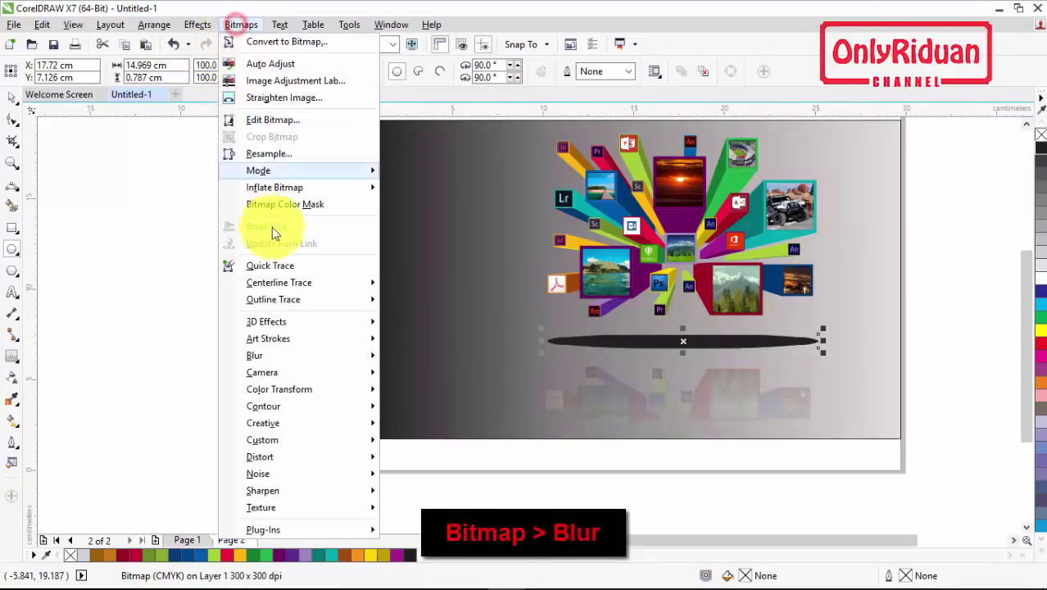
pyautogui.moveTo(277, 355)
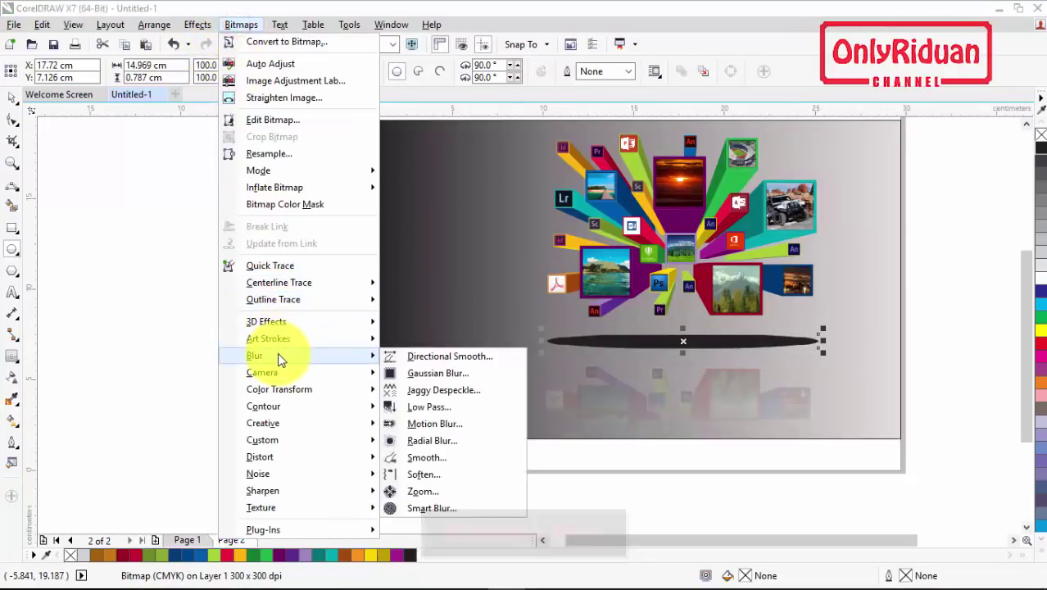
pyautogui.click(426, 374)
pyautogui.moveTo(551, 243); pyautogui.dragTo(336, 271)
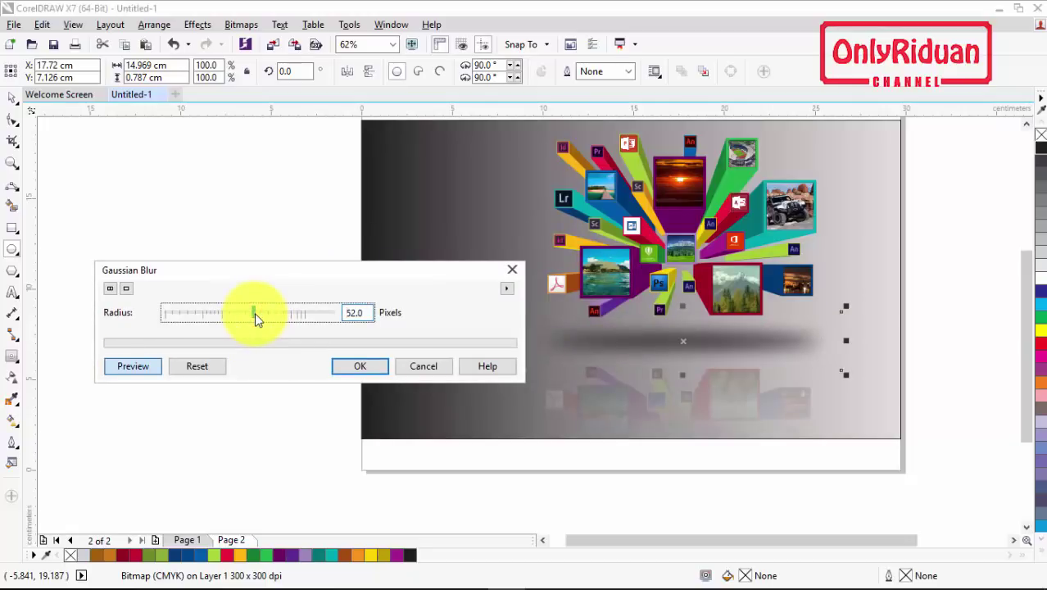
pyautogui.click(259, 314)
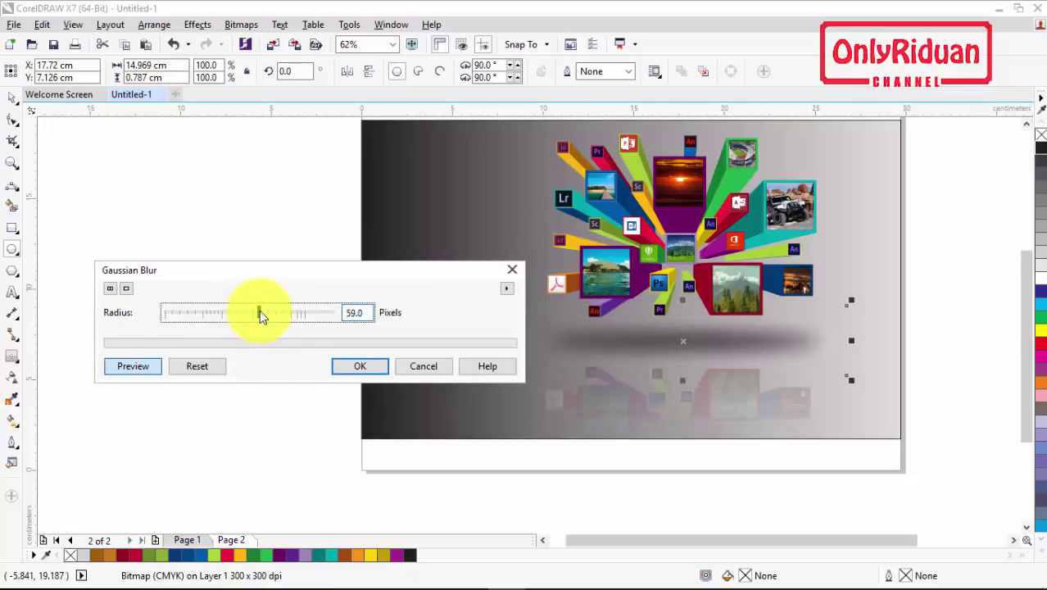
pyautogui.click(361, 368)
pyautogui.click(360, 368)
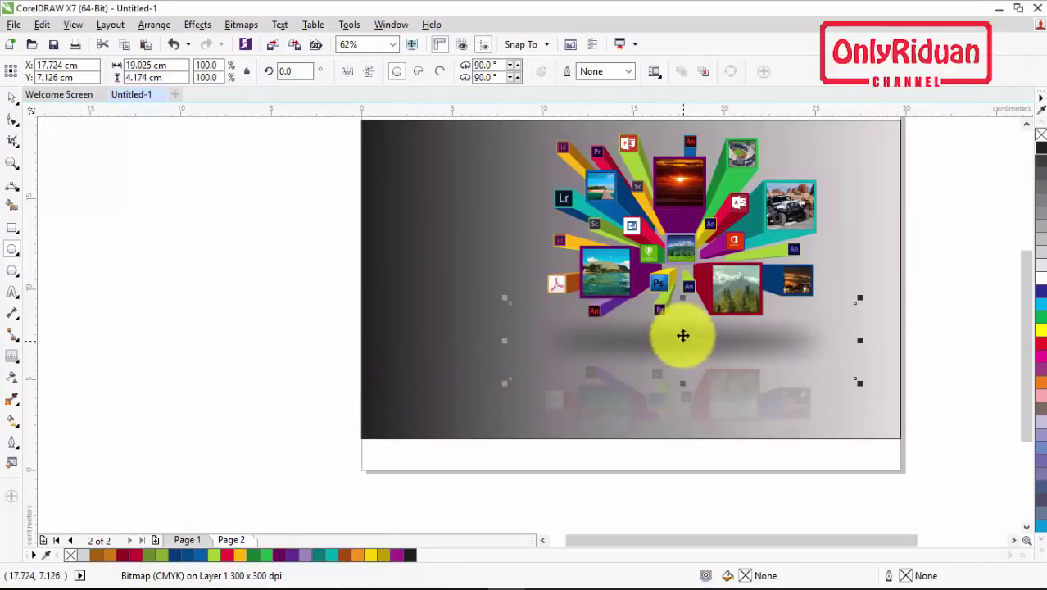
pyautogui.moveTo(683, 299); pyautogui.dragTo(680, 370)
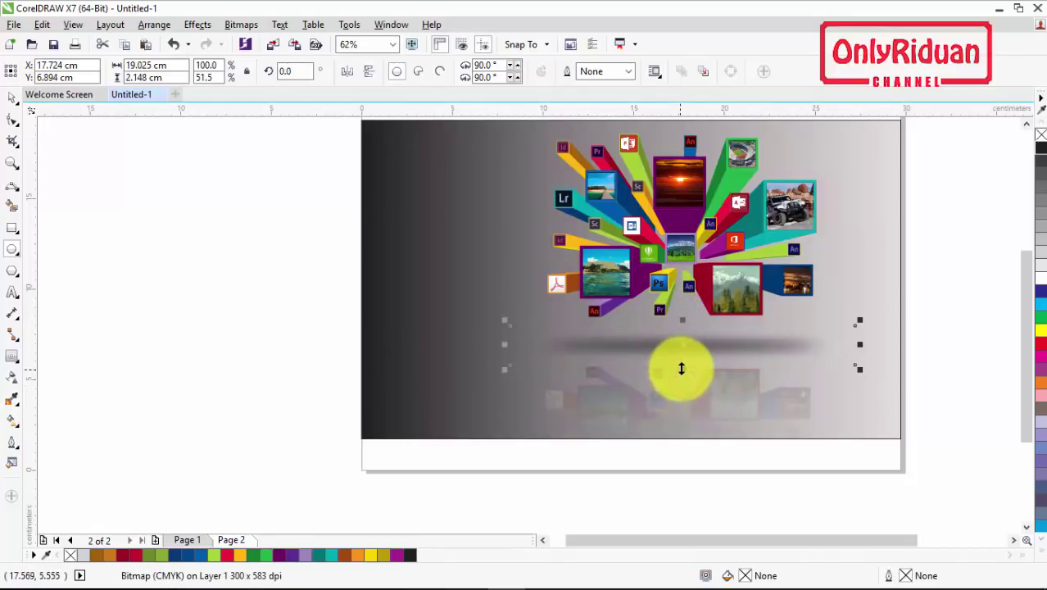